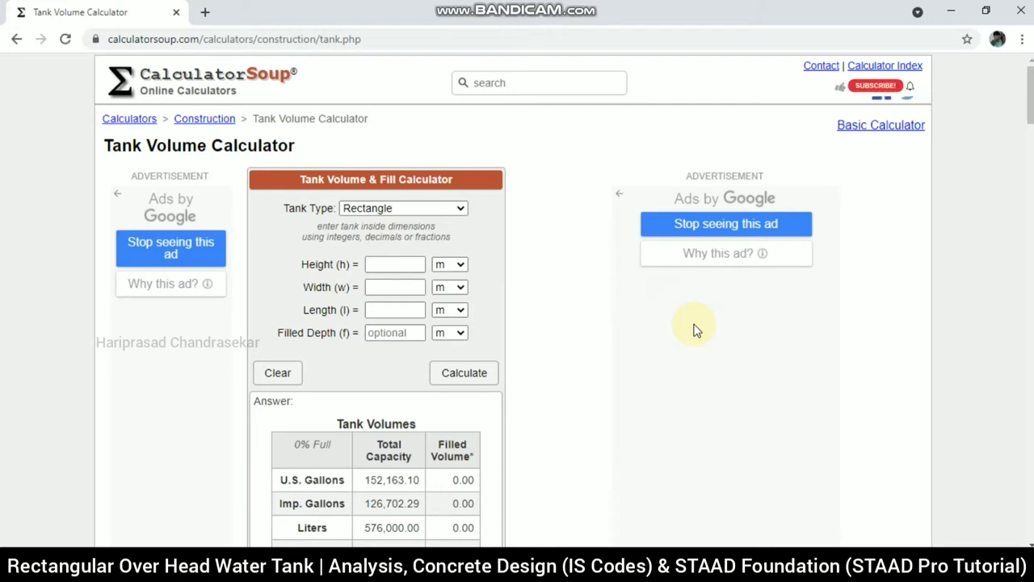
- Clear the tank calculator and enter a rectangular tank with height 6 m, width 8 m and length 12 m
click(277, 370)
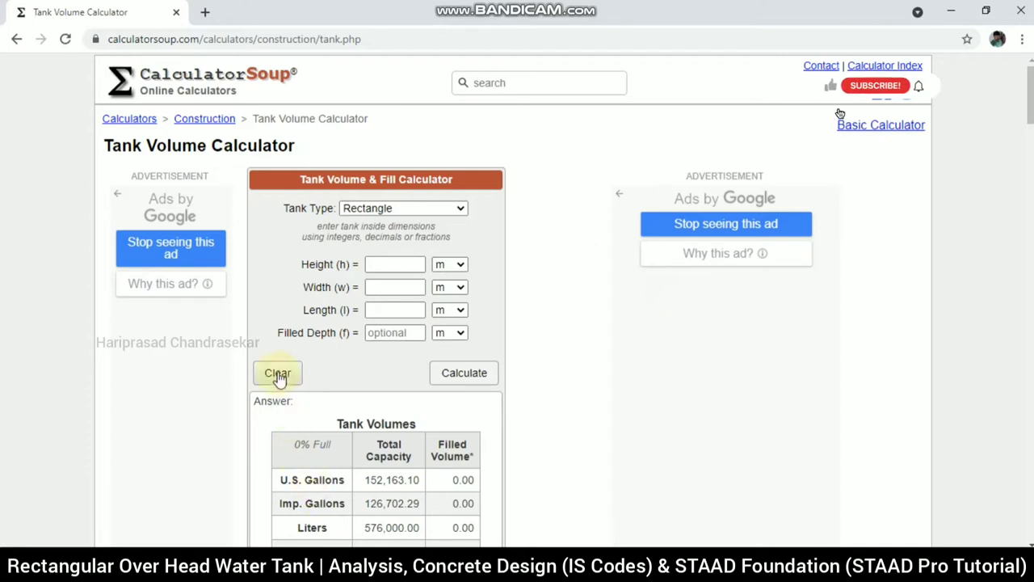
click(388, 264)
text(12)
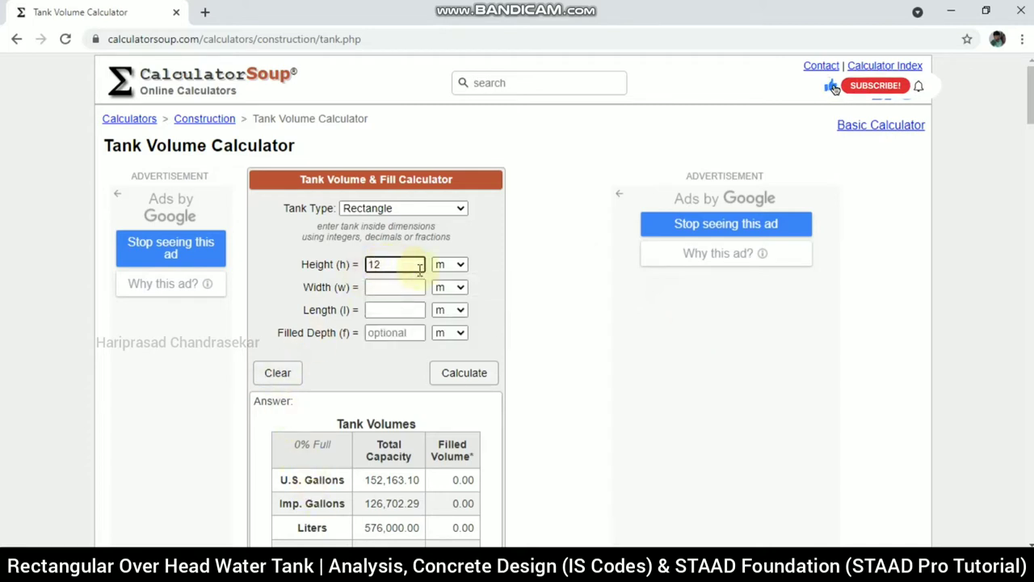
key(BackSpace)
key(BackSpace)
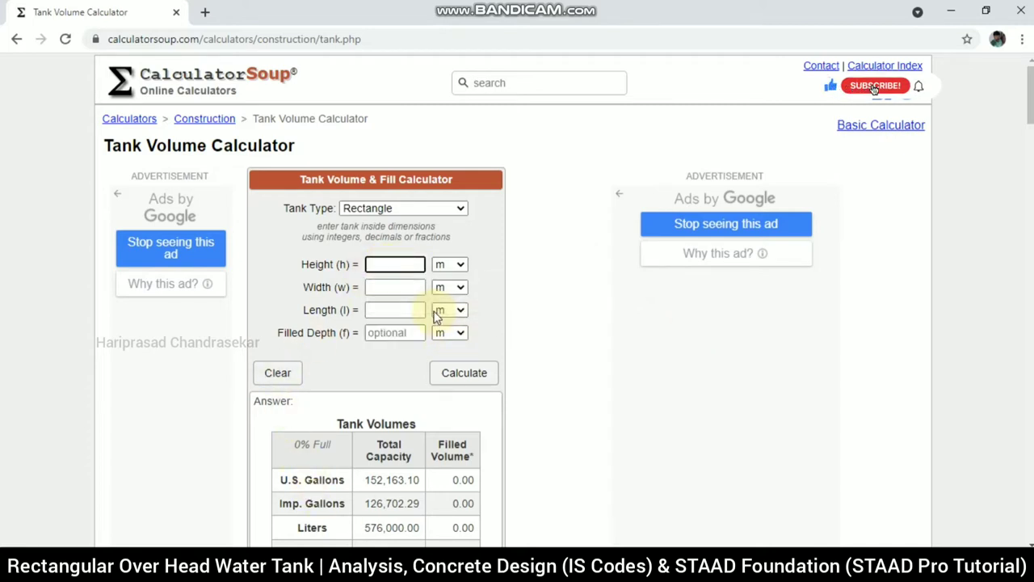
click(392, 286)
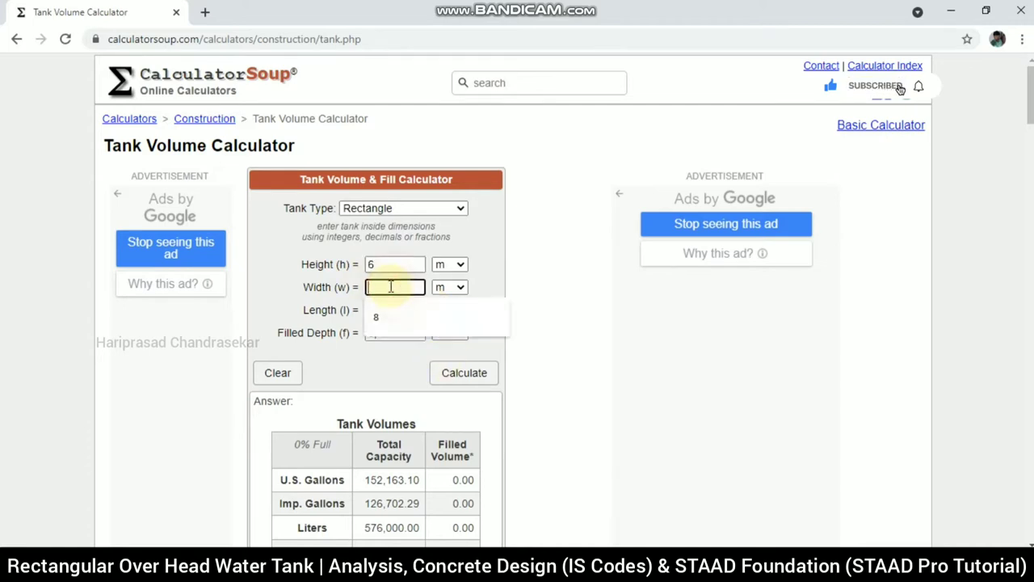
text(8)
click(382, 312)
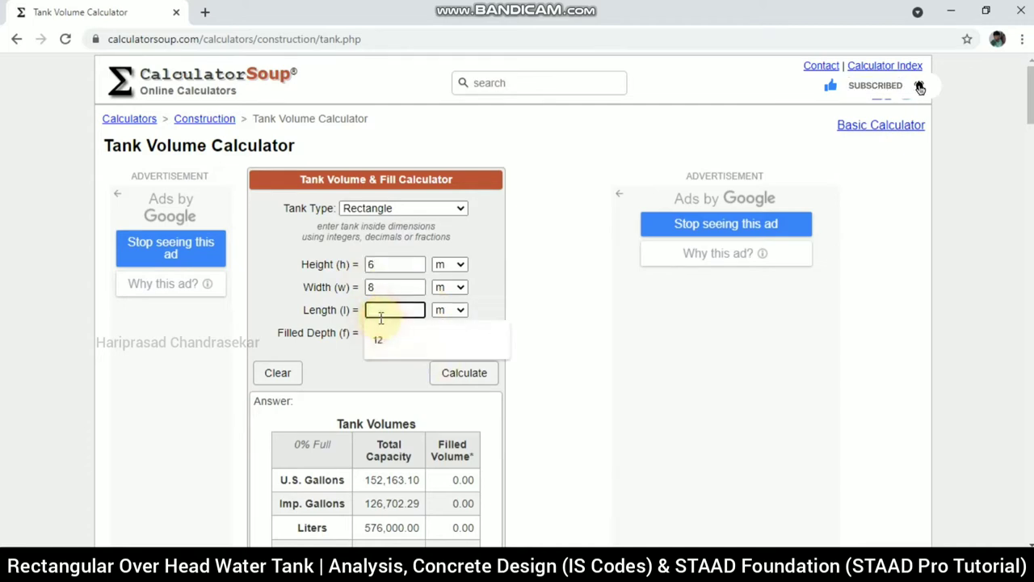
text(12)
- Calculate the tank's volume and review its total capacity in the answer table
click(557, 318)
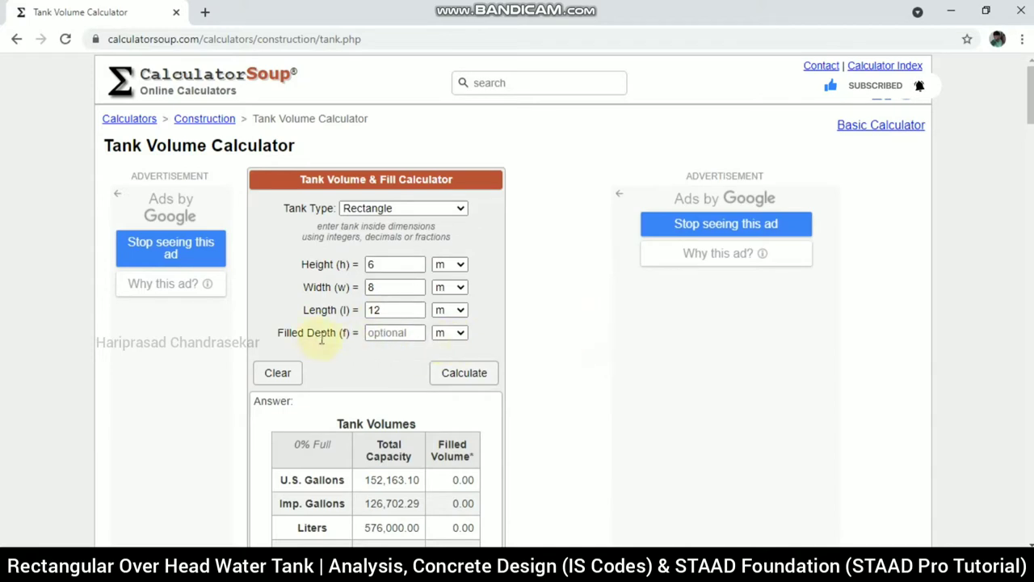
click(461, 376)
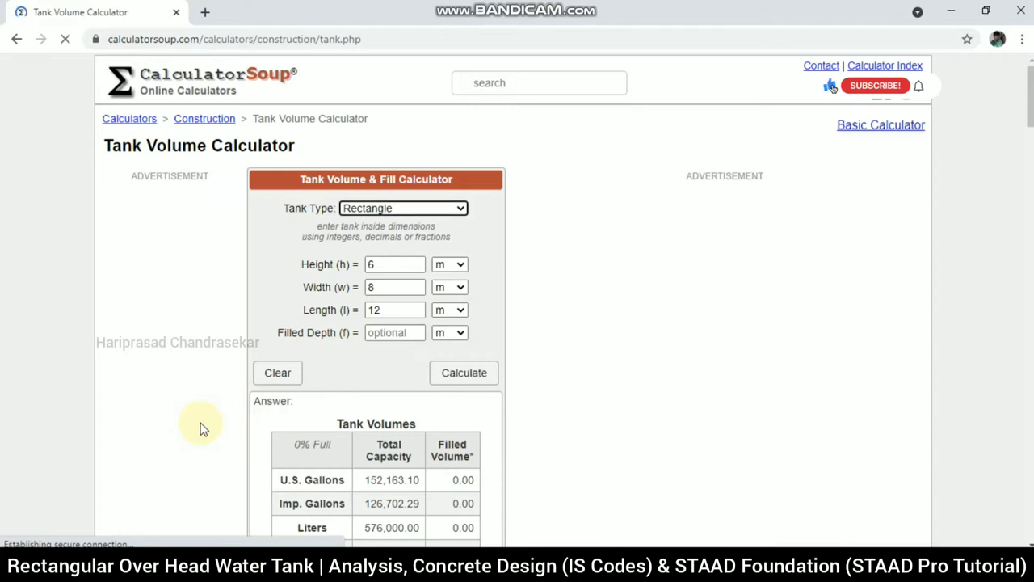
scroll(312, 415, down, 2)
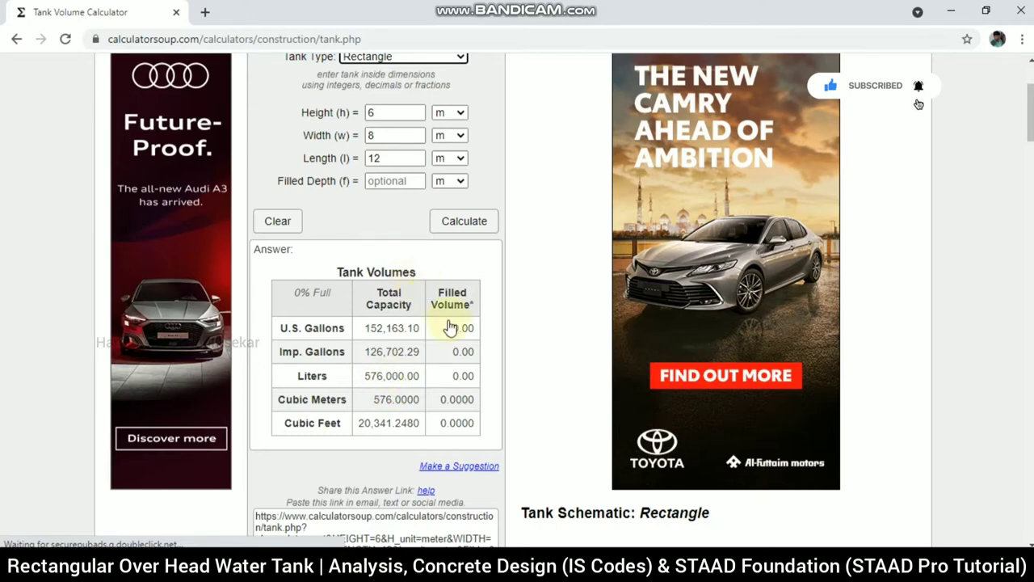
scroll(450, 325, up, 3)
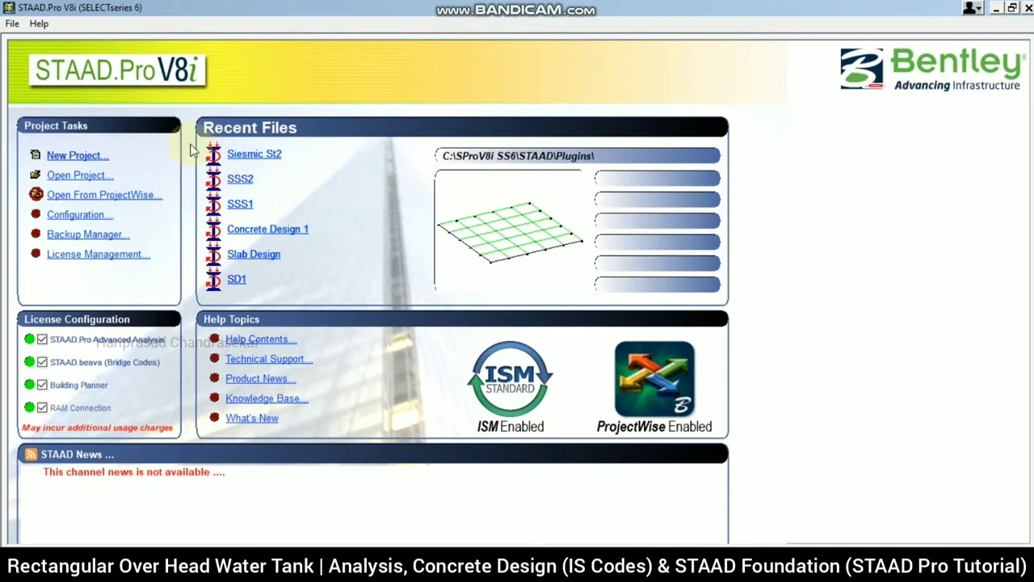
- In STAAD.Pro, start a new Space structure with the file name Rectangular OHT
click(94, 161)
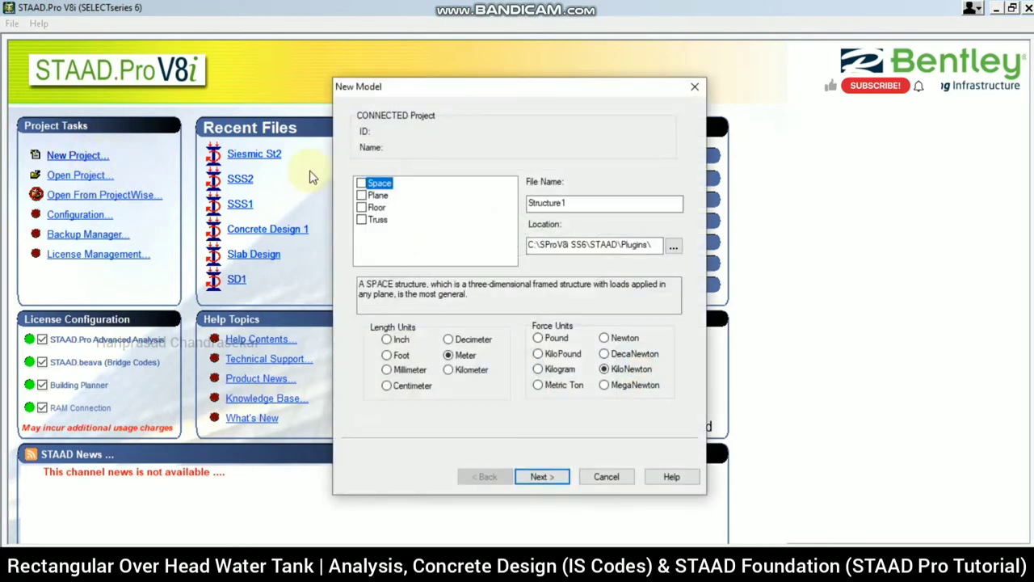
click(360, 183)
double_click(595, 203)
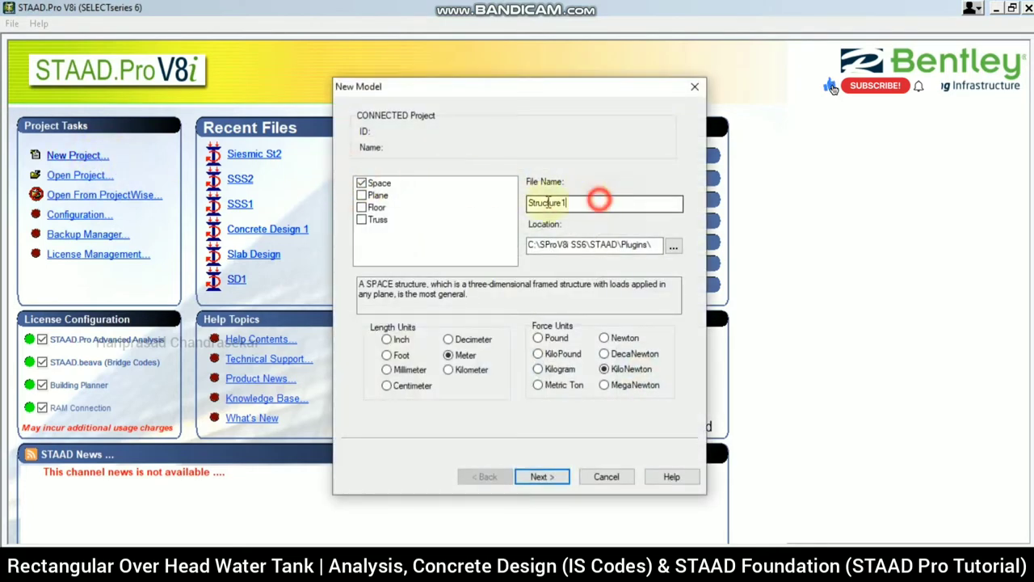
text(Rec)
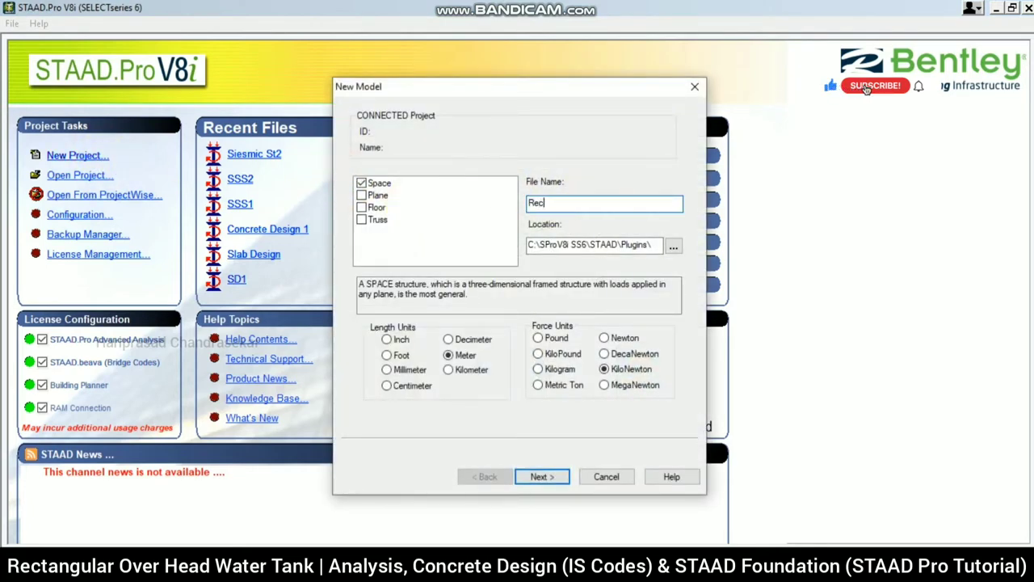
text(tangular OHT)
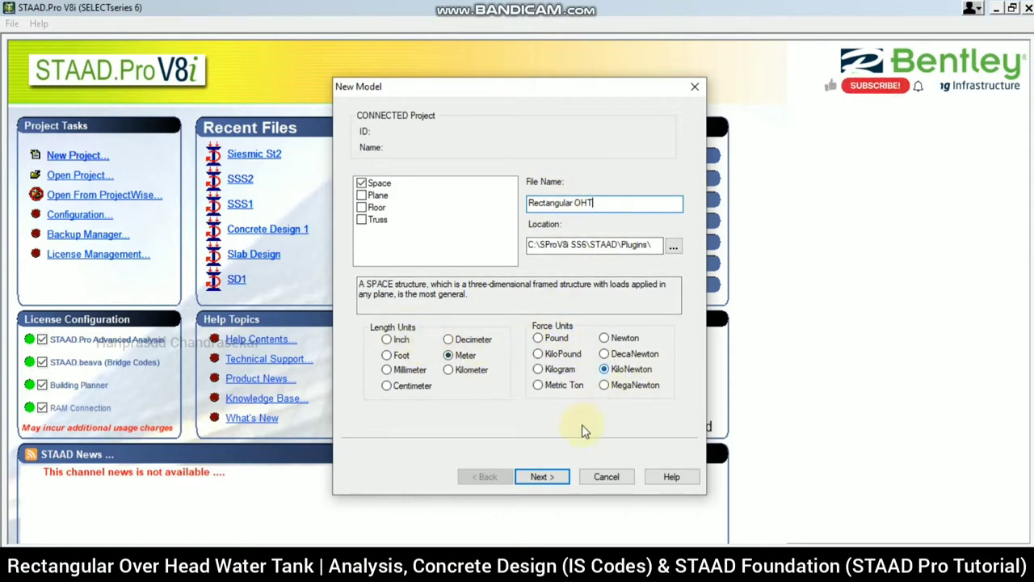
- Finish creating the model with Open Structure Wizard as the starting mode
click(541, 477)
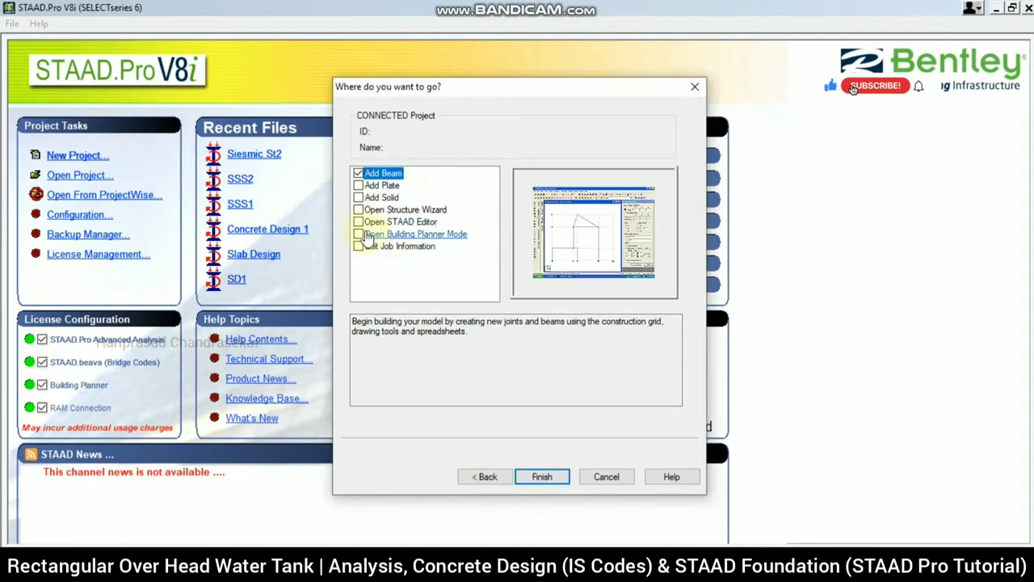
click(359, 210)
click(541, 477)
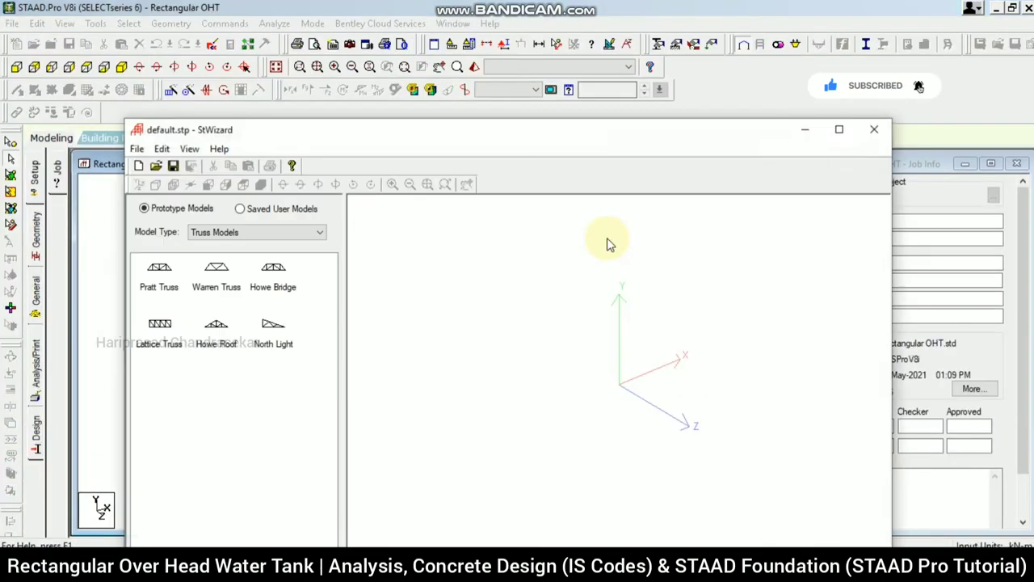
- Choose the Frame Models type in the wizard and add a Grid Frame prototype
click(252, 234)
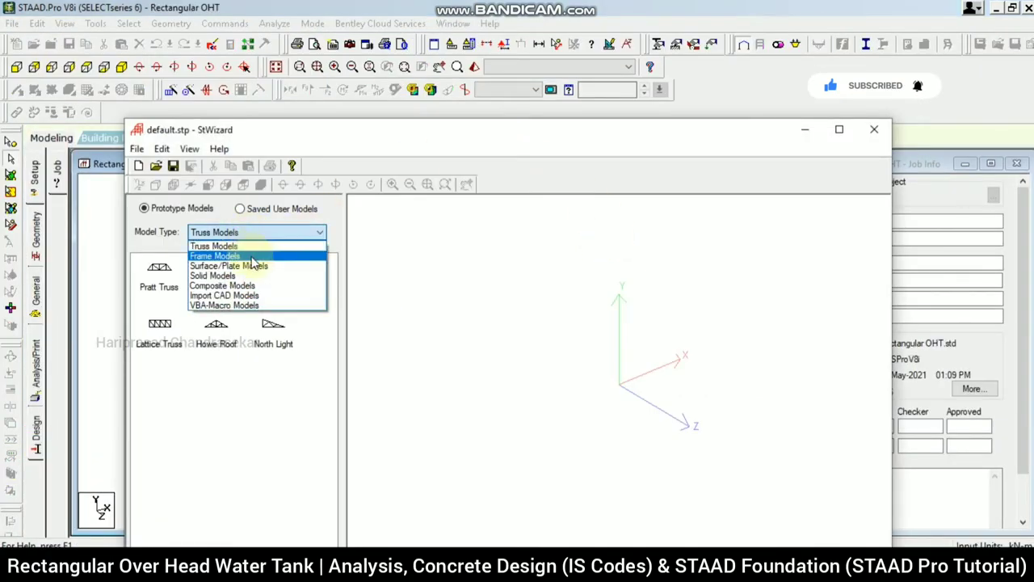
click(252, 257)
click(159, 274)
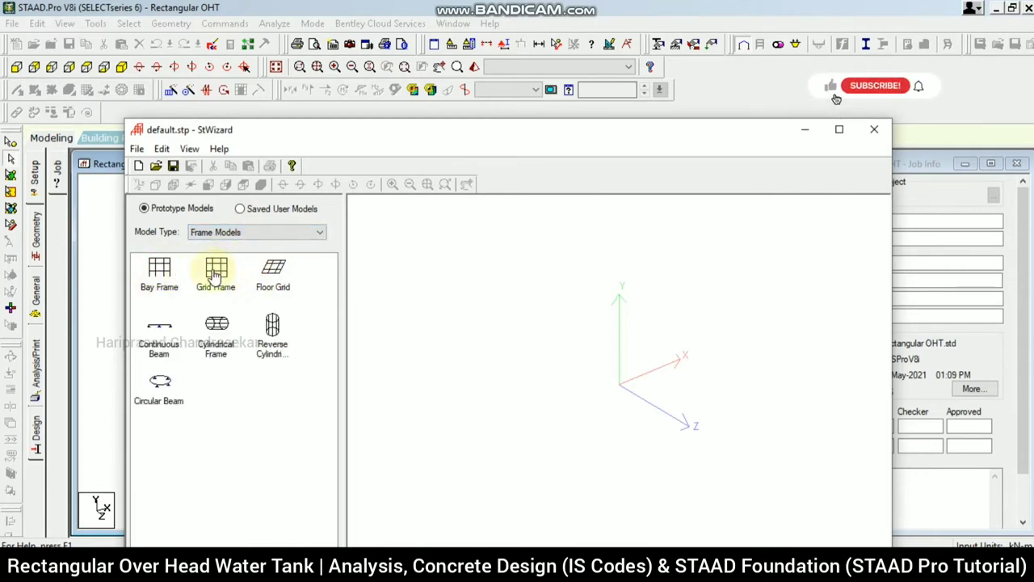
drag(216, 275, 558, 277)
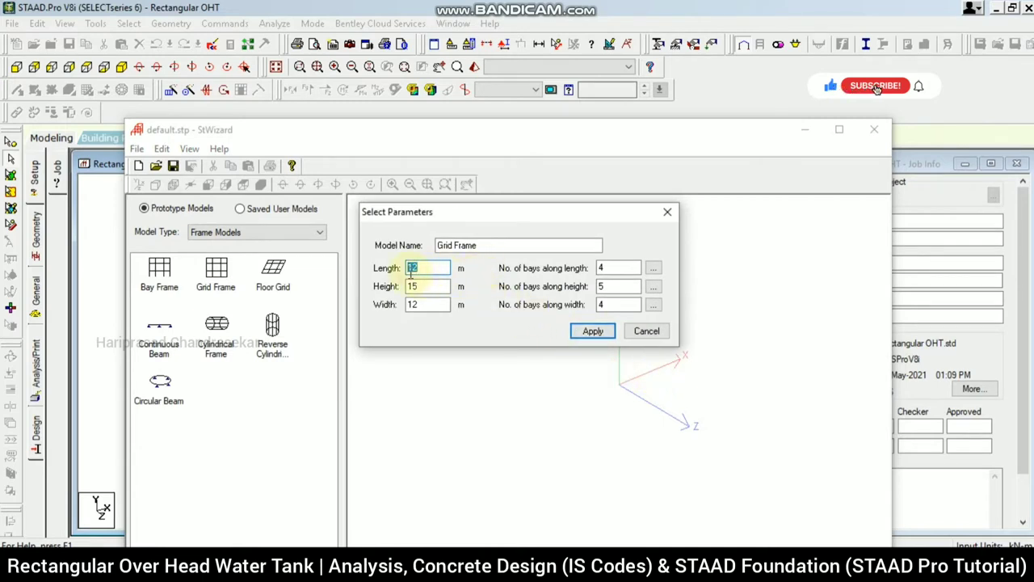
- Generate the grid frame with length 12 m, height 6 m, width 8 m and one bay in each direction
key(Tab)
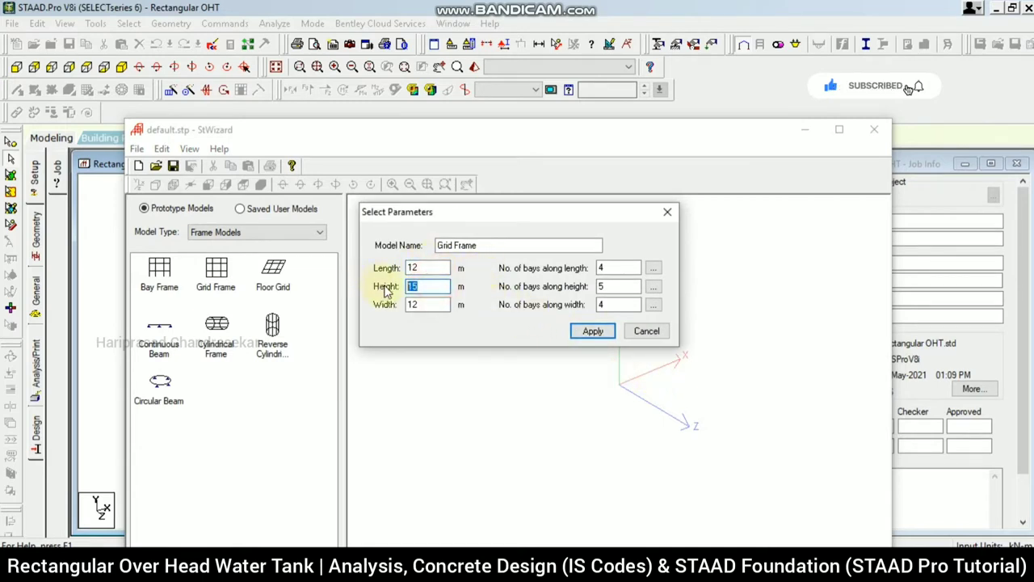
key(Tab)
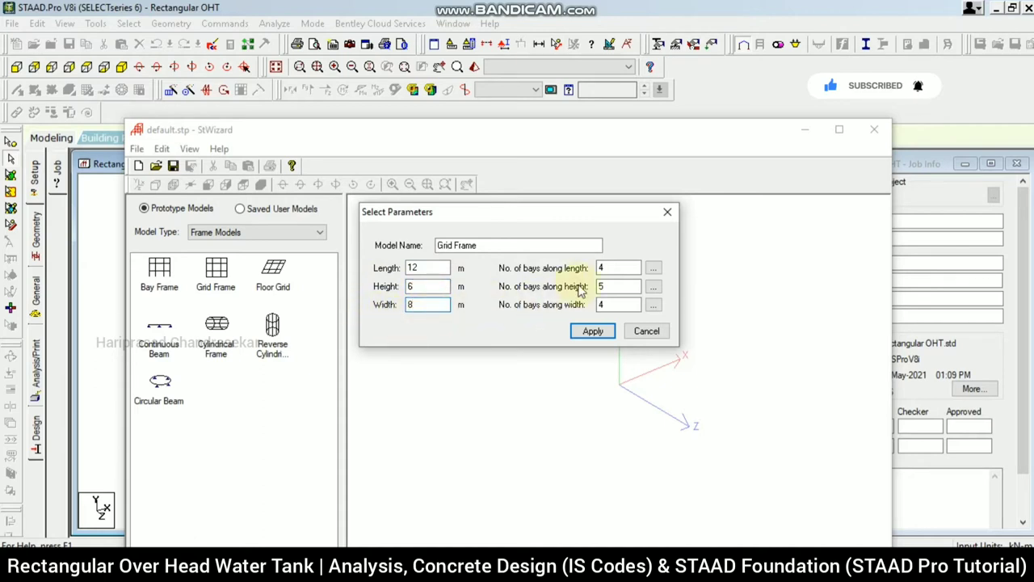
click(623, 269)
key(BackSpace)
text(1)
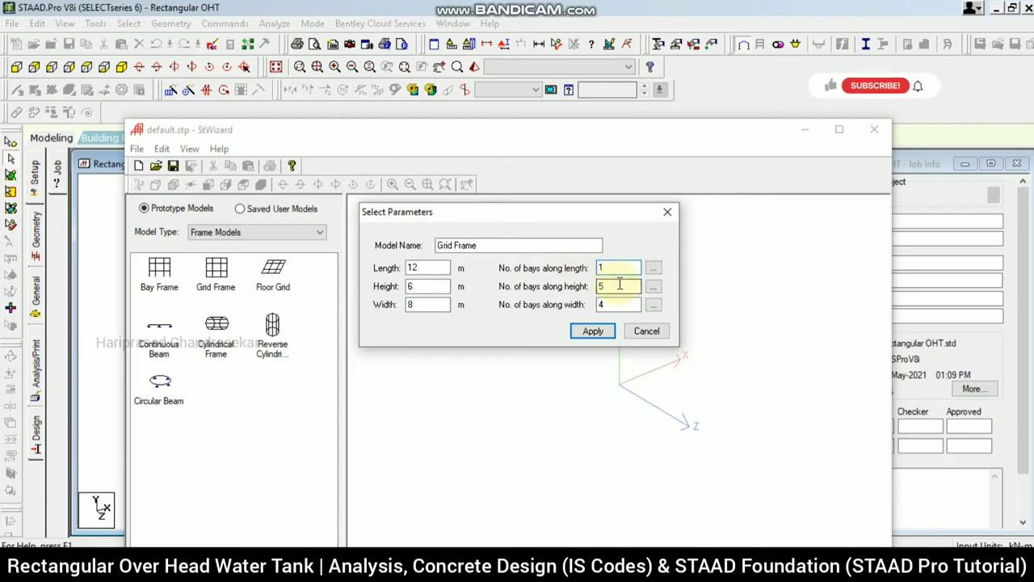
key(Tab)
text(1)
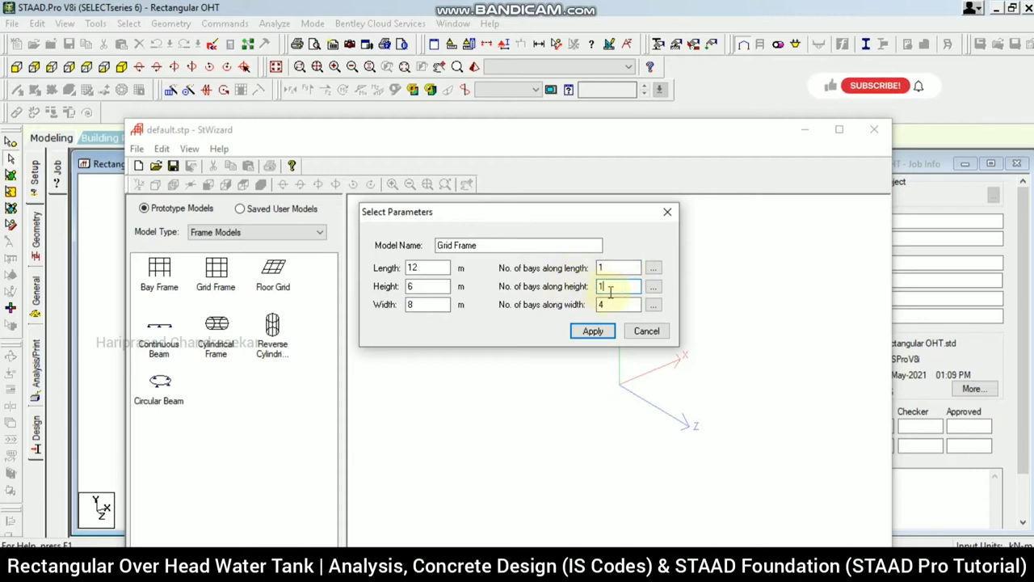
key(Tab)
text(1)
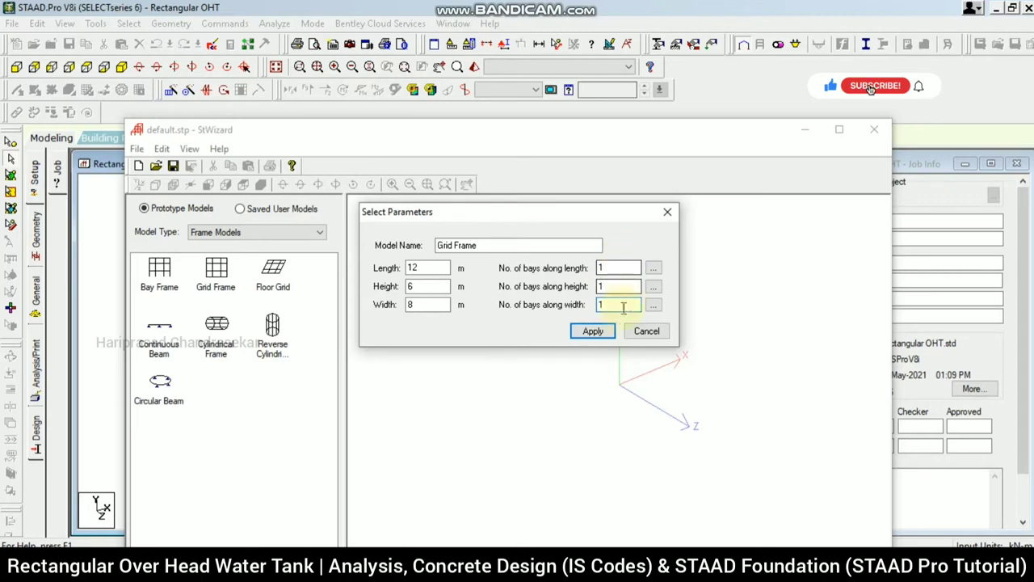
click(593, 332)
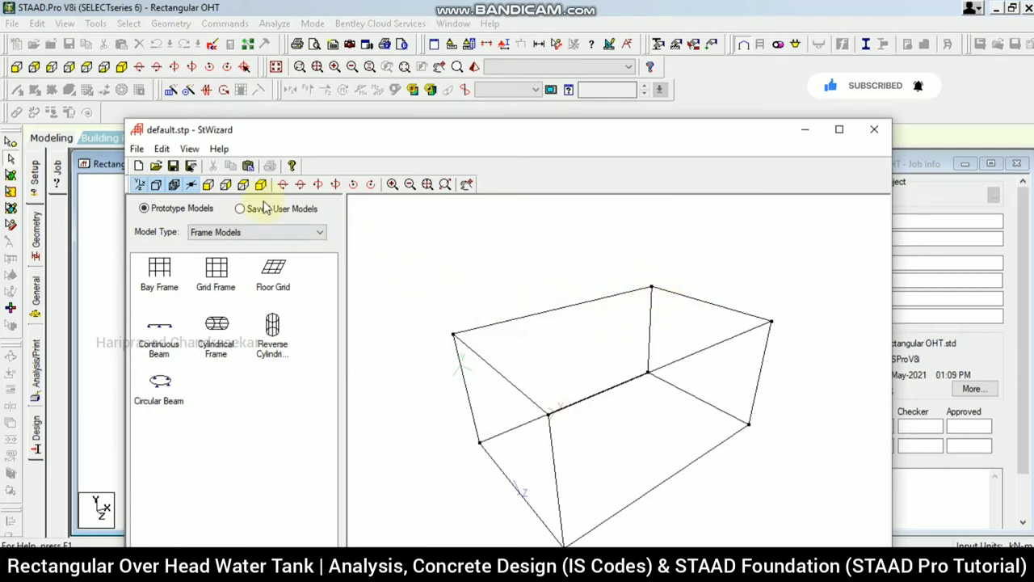
- Transfer the grid frame prototype from the wizard into the STAAD.Pro model
click(252, 166)
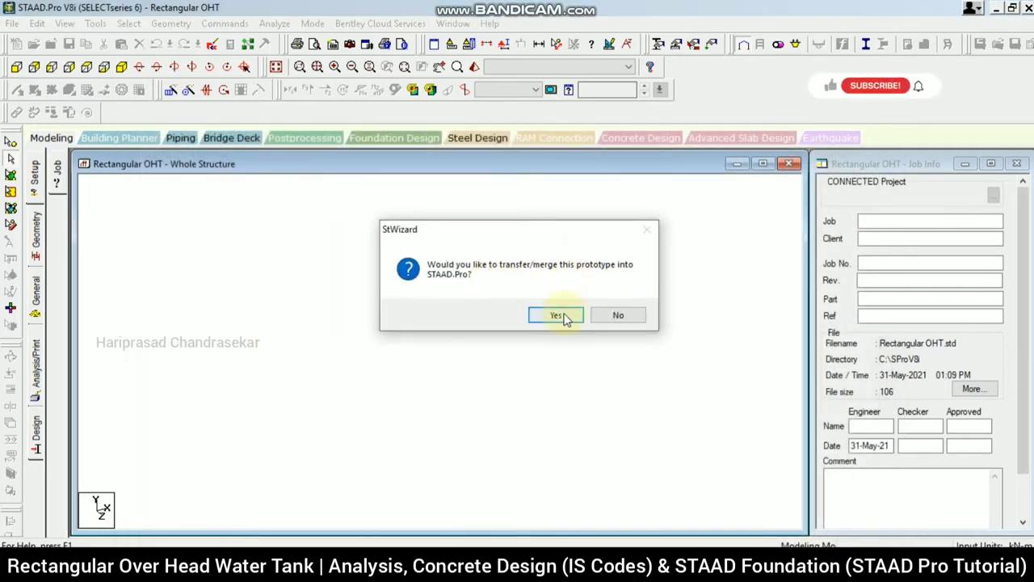
click(560, 316)
click(596, 218)
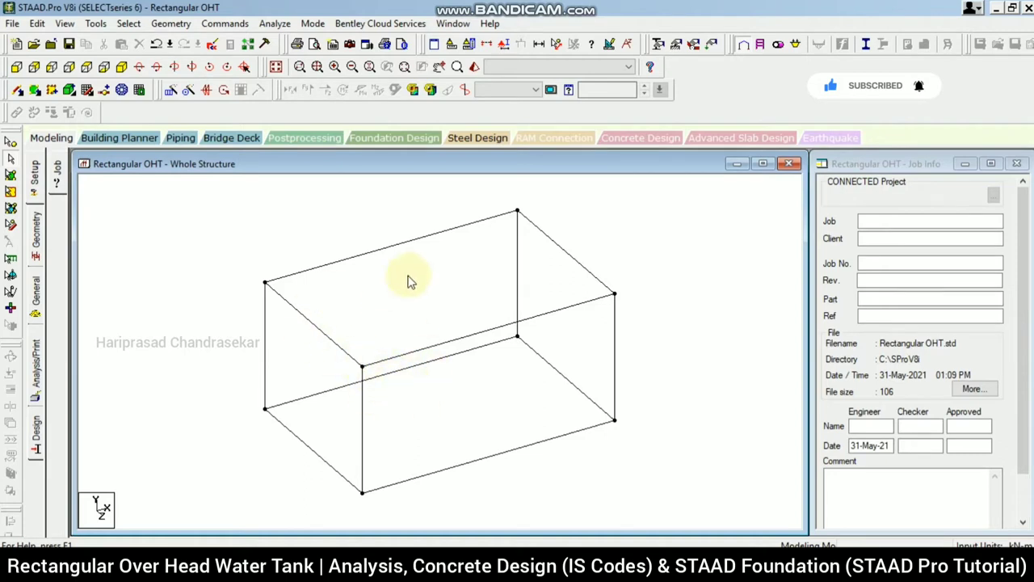
- Insert 3 equally spaced nodes on each of the two long bottom beams of the frame
click(404, 368)
ctrl+click(489, 457)
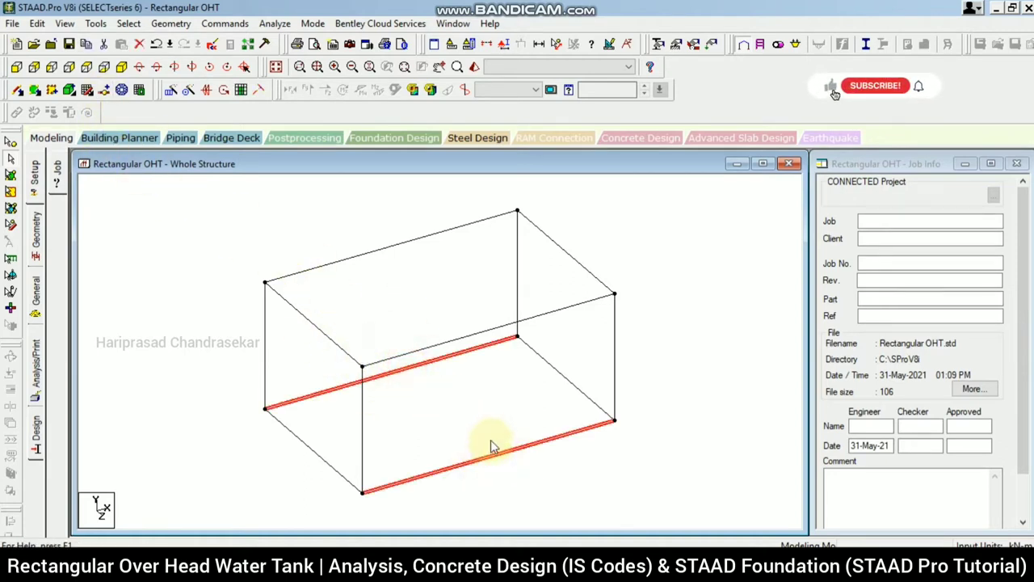
right_click(458, 414)
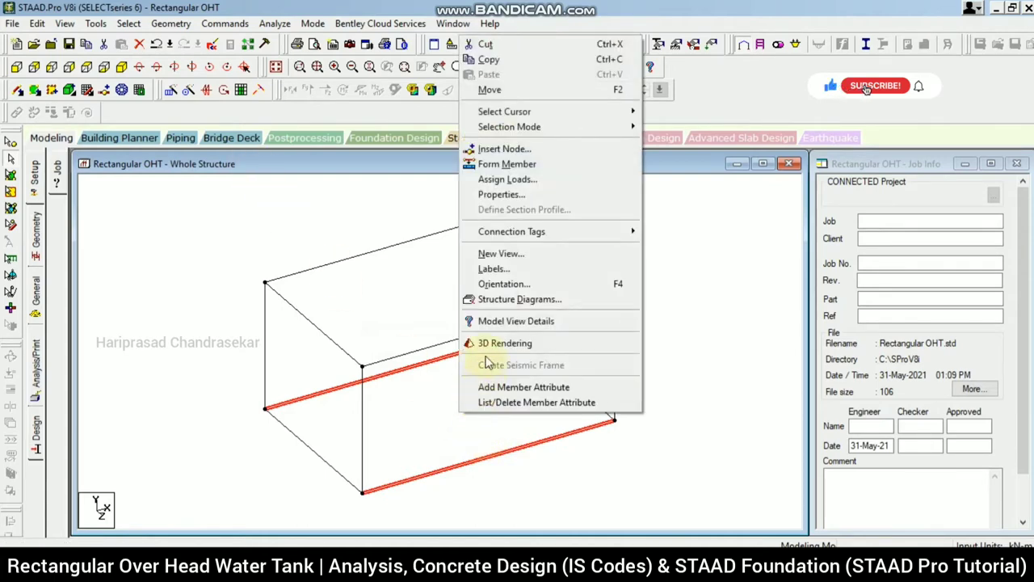
click(497, 149)
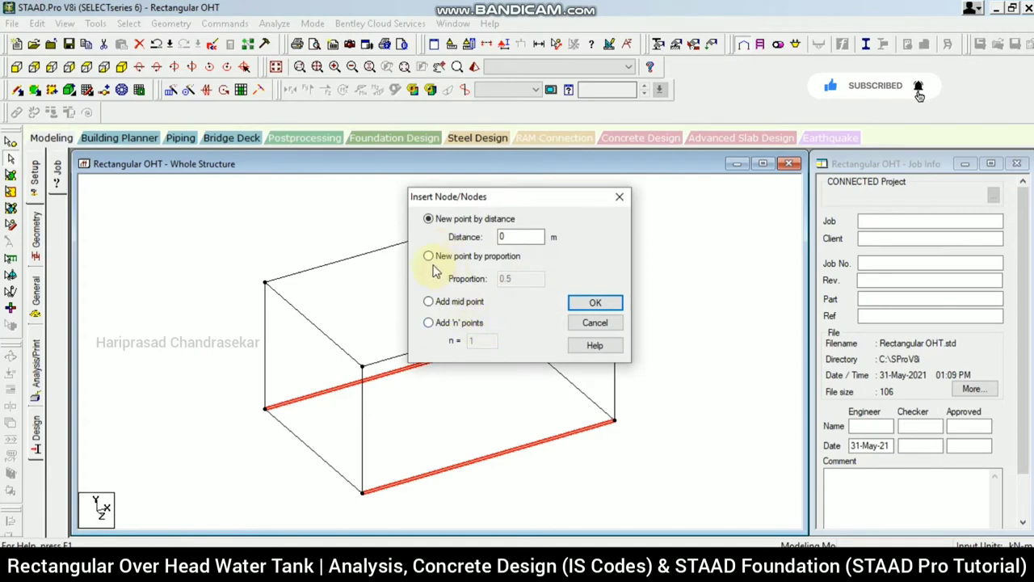
click(429, 322)
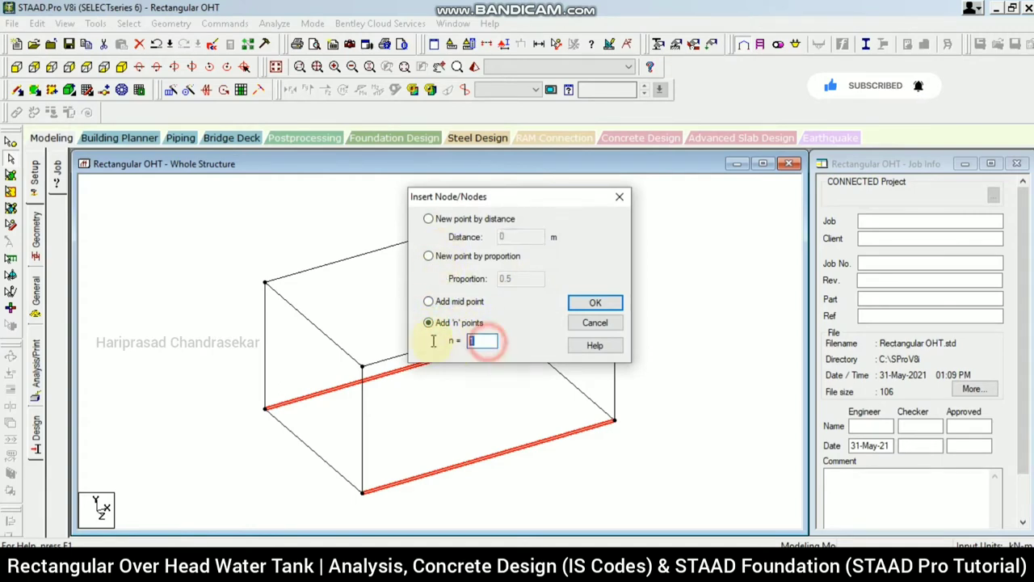
text(3)
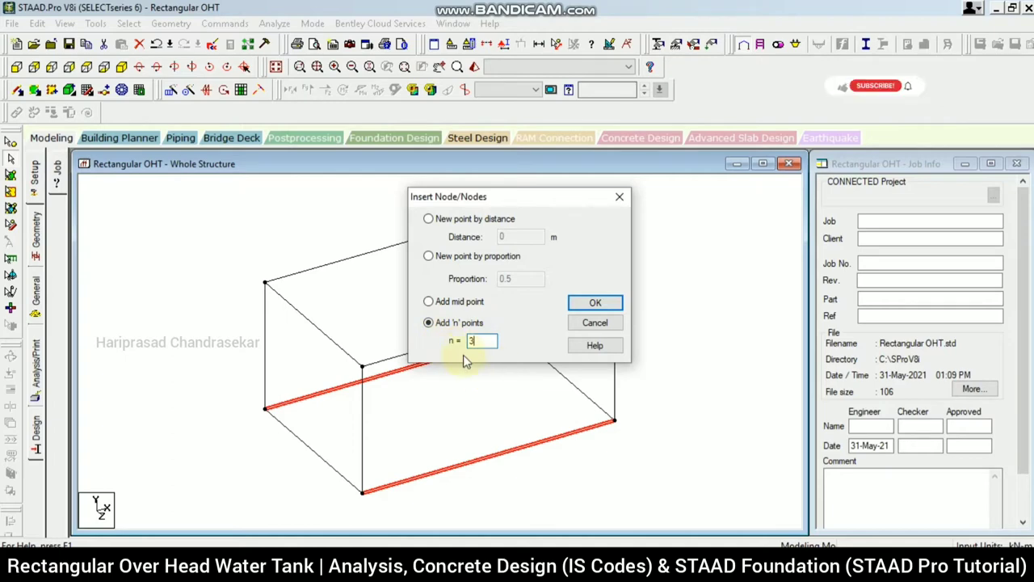
click(596, 303)
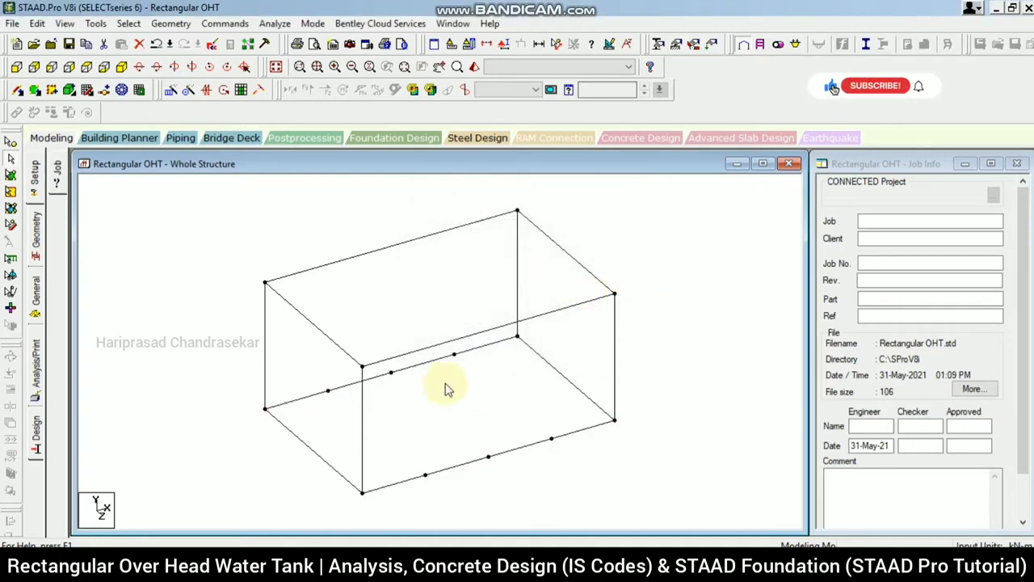
- Insert a midpoint node on each of the two short bottom beams of the frame
click(453, 416)
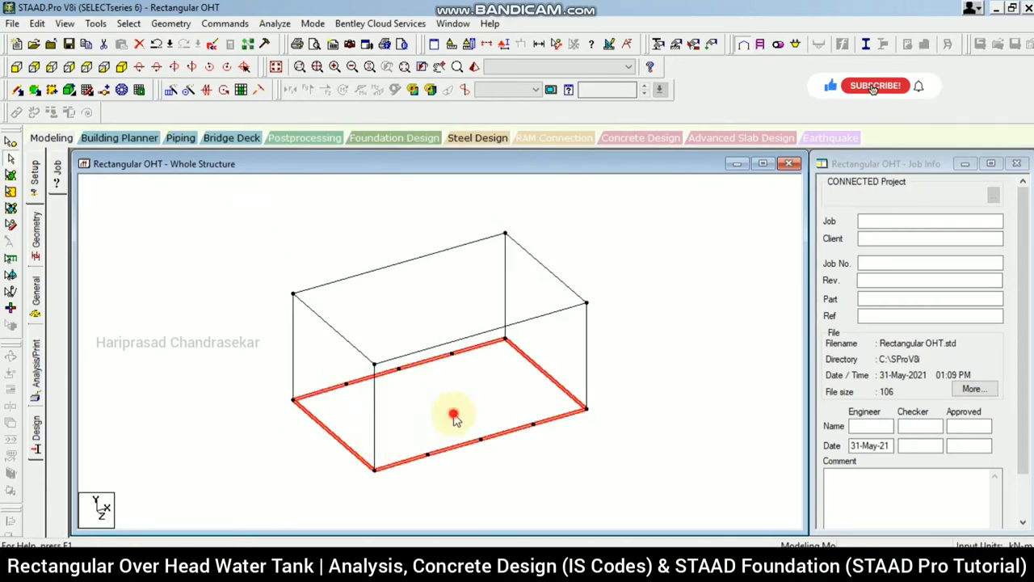
click(340, 439)
ctrl+click(558, 384)
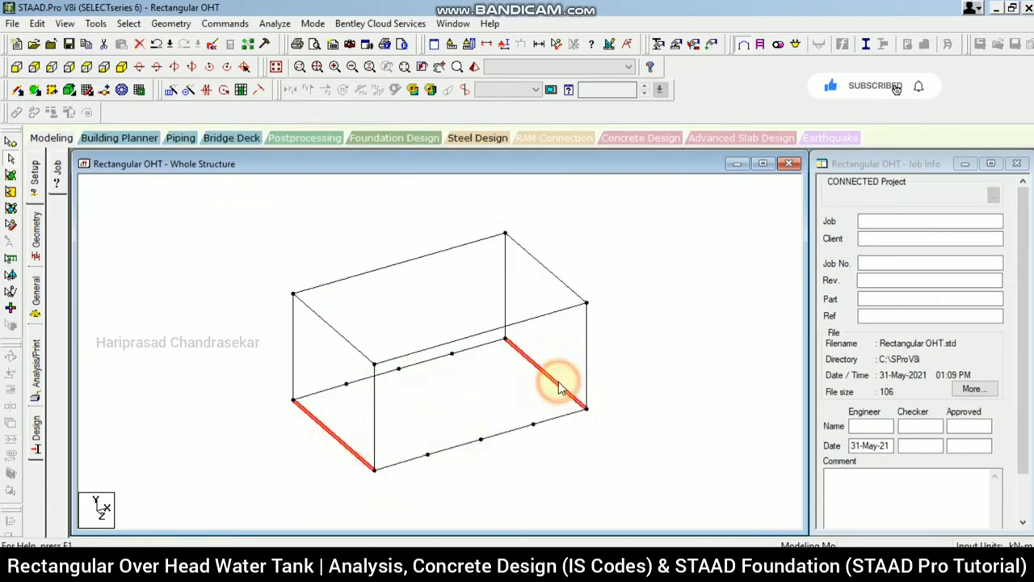
right_click(429, 385)
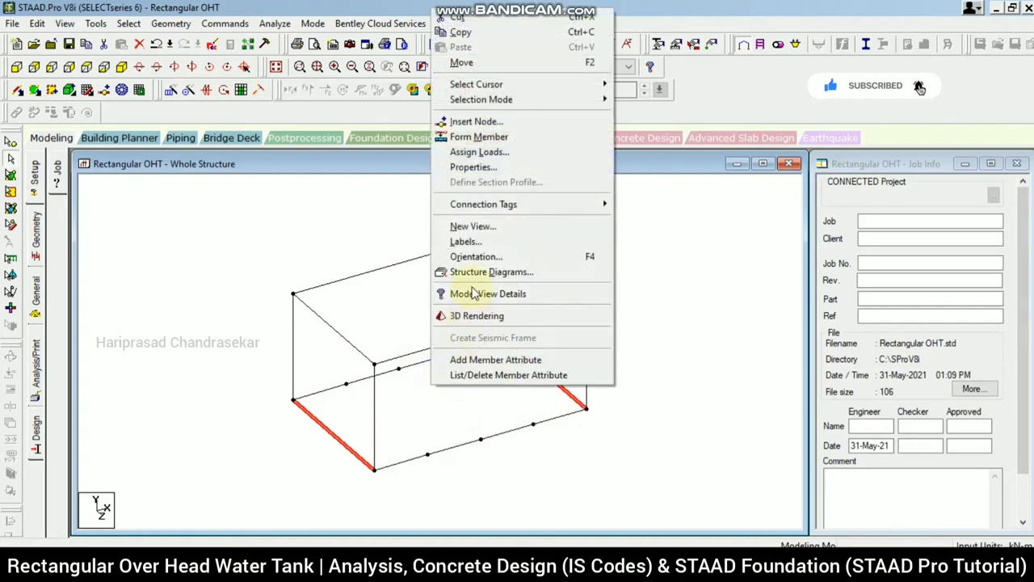
click(476, 121)
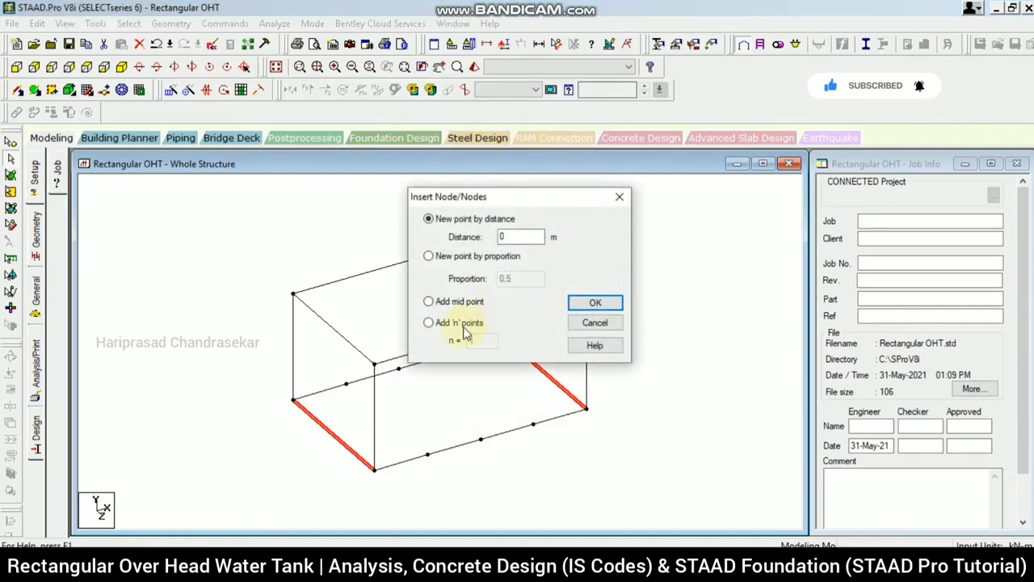
click(451, 307)
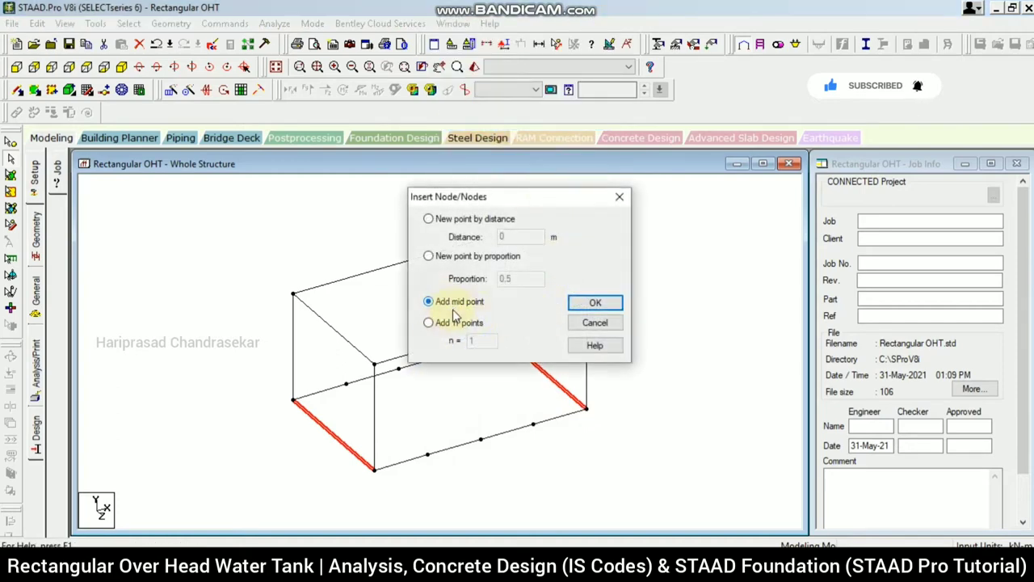
click(597, 304)
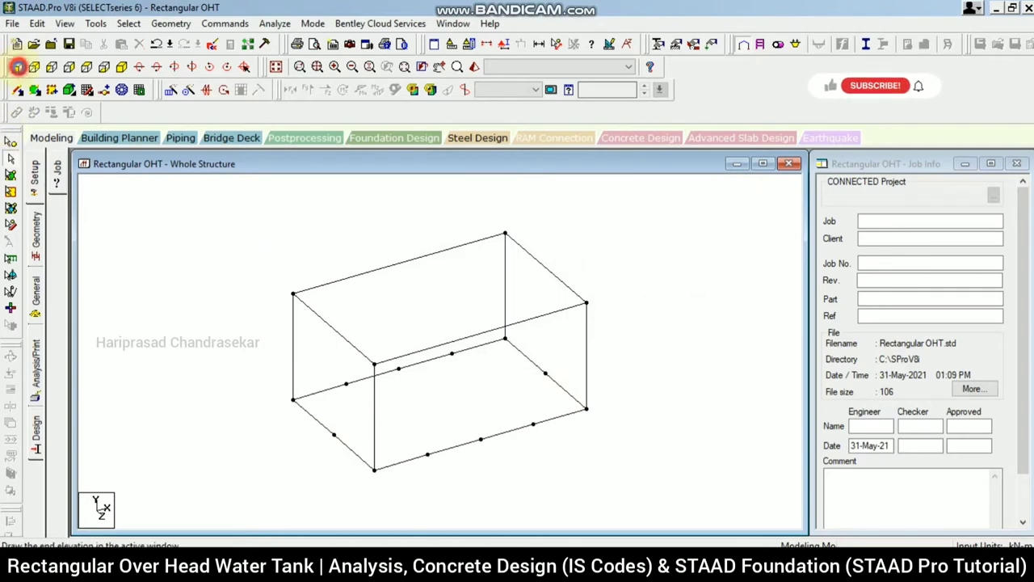
click(18, 66)
drag(189, 436, 744, 484)
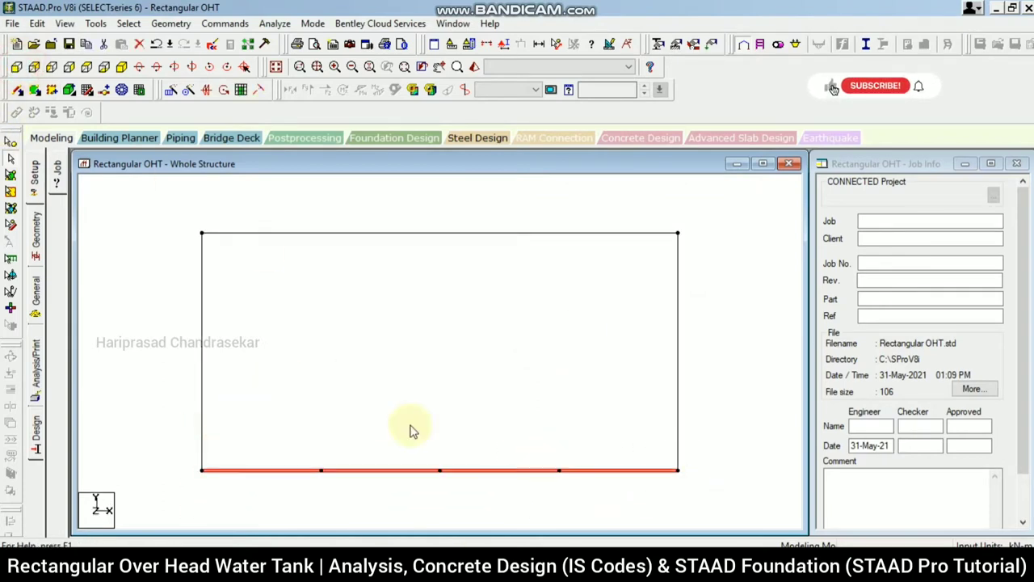
click(120, 68)
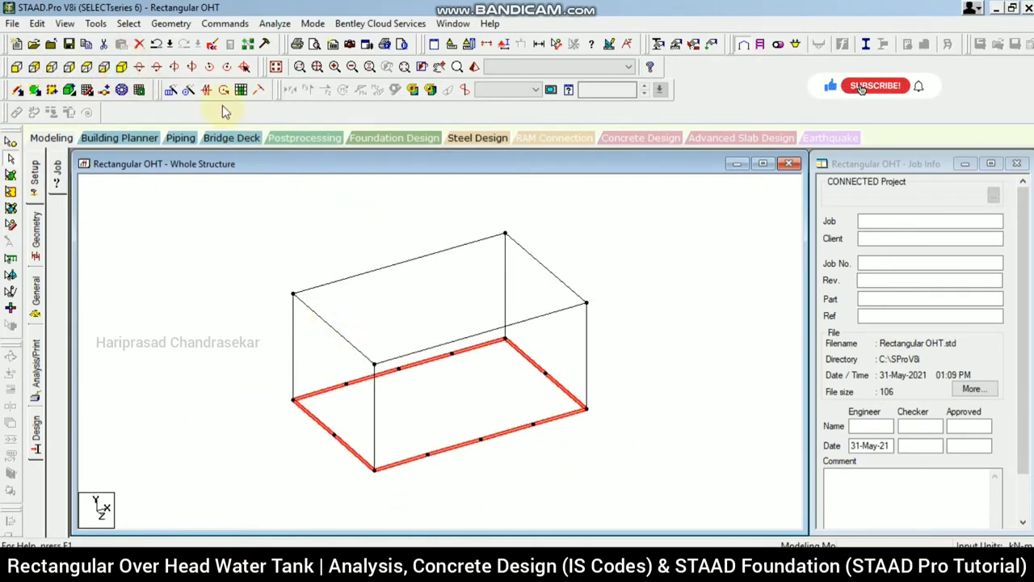
click(171, 25)
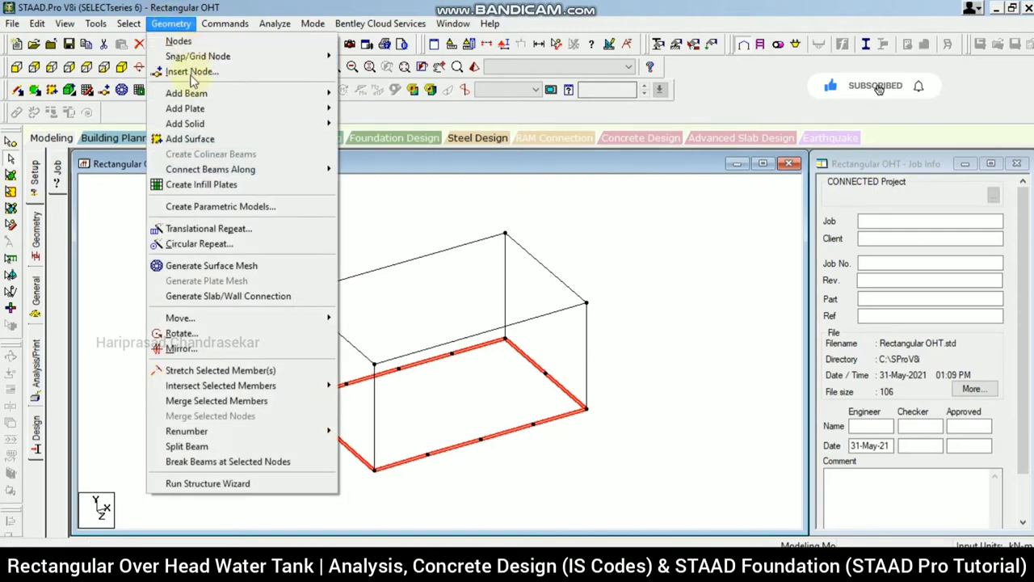
mouse_move(221, 173)
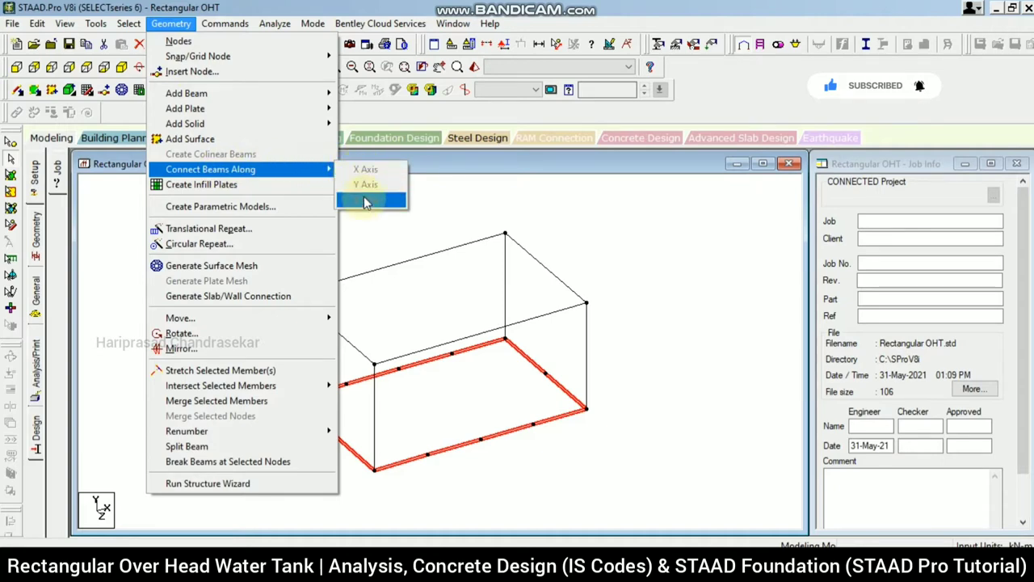
click(442, 219)
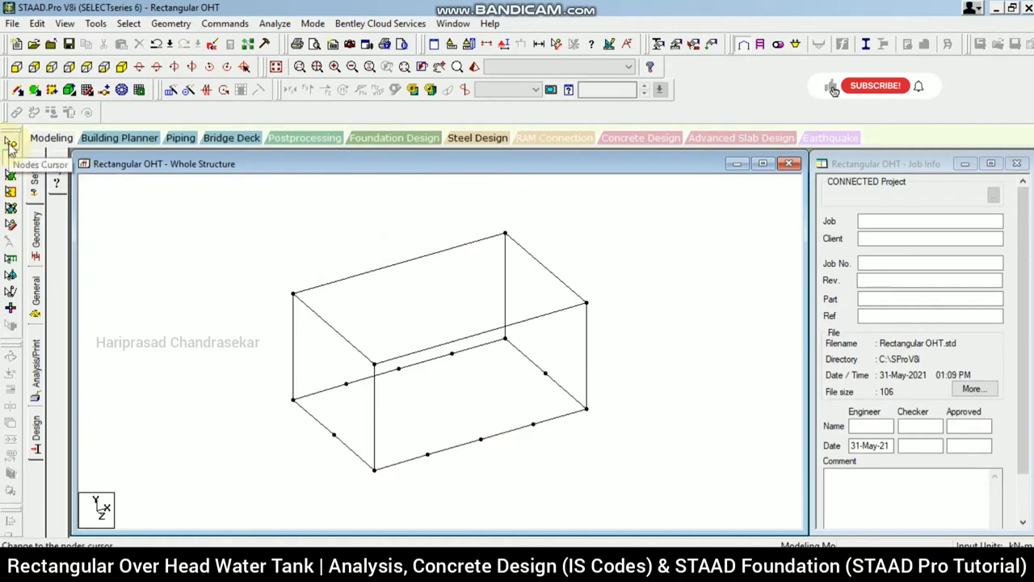
- Select all the bottom-level nodes of the frame and connect them with beams along the X axis
click(16, 68)
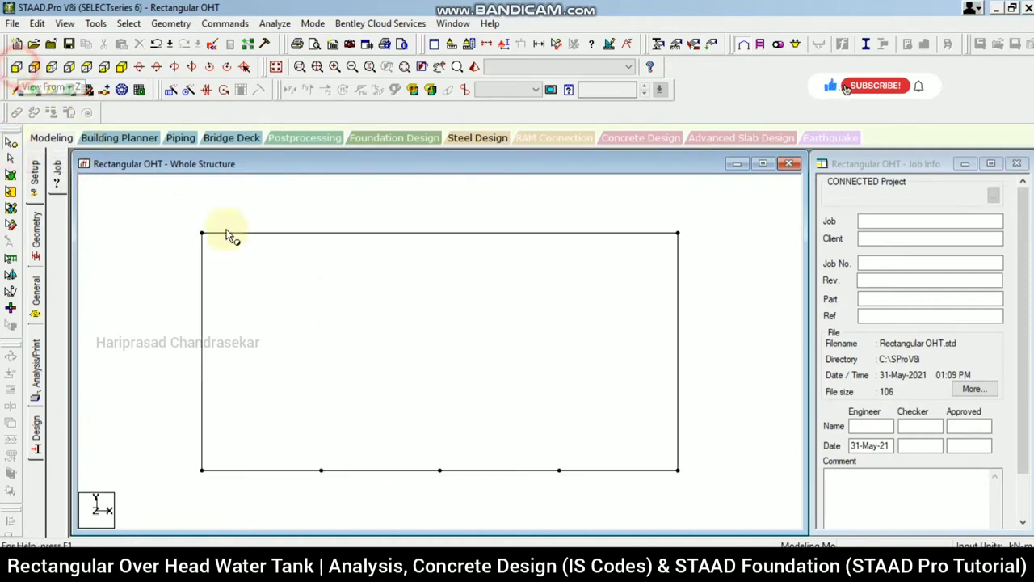
drag(182, 431, 727, 494)
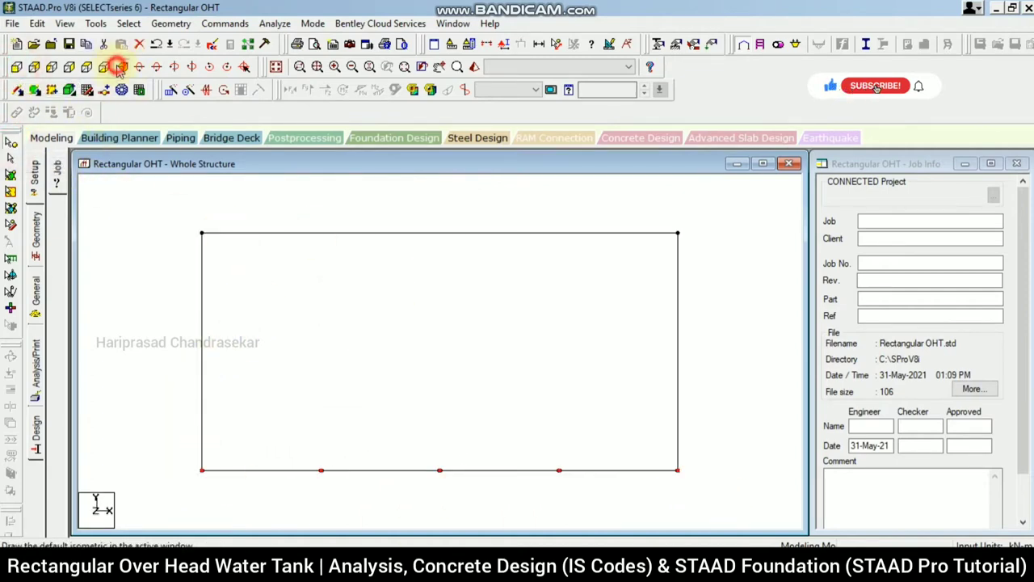
click(121, 66)
click(173, 25)
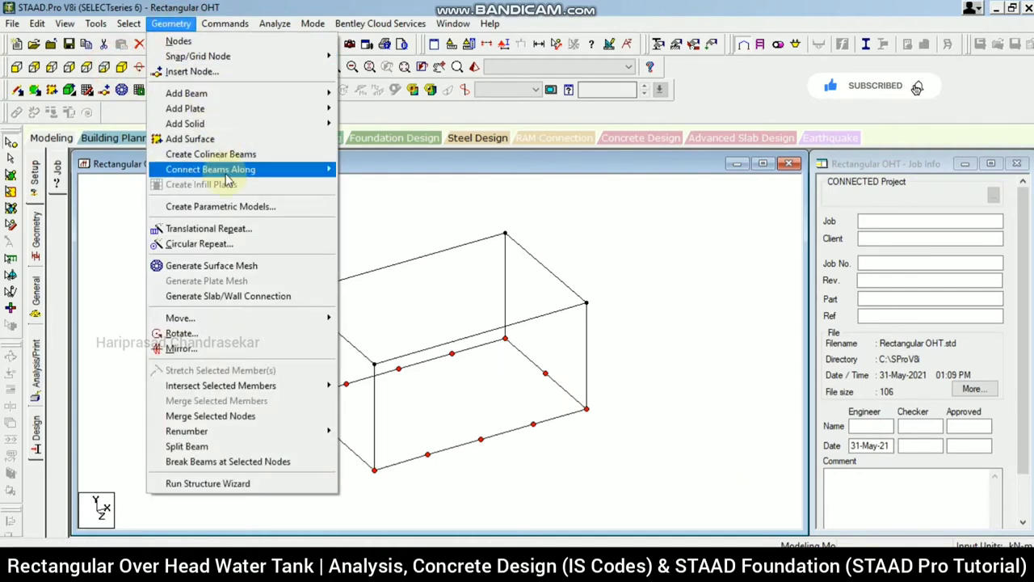
click(364, 168)
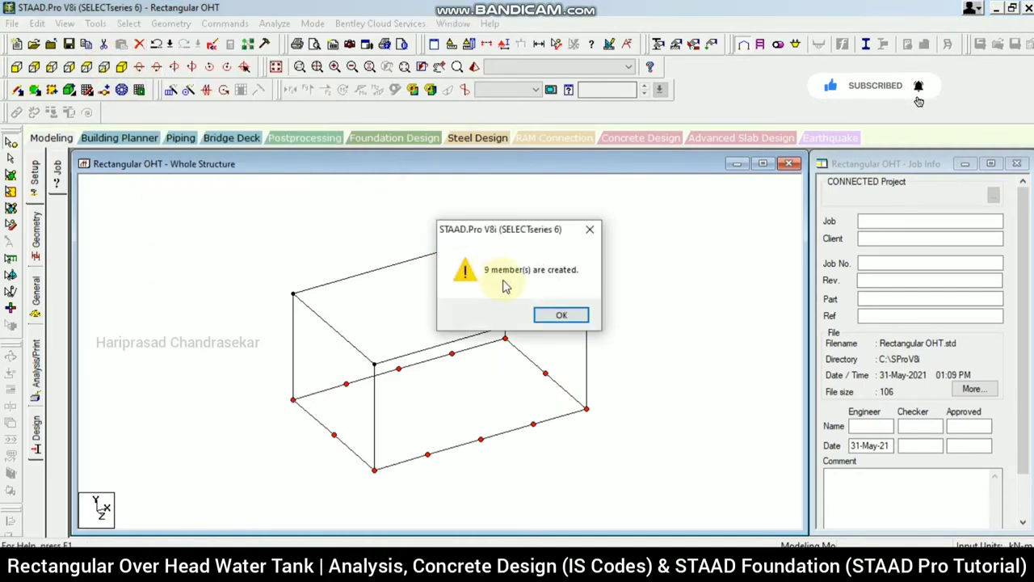
click(559, 315)
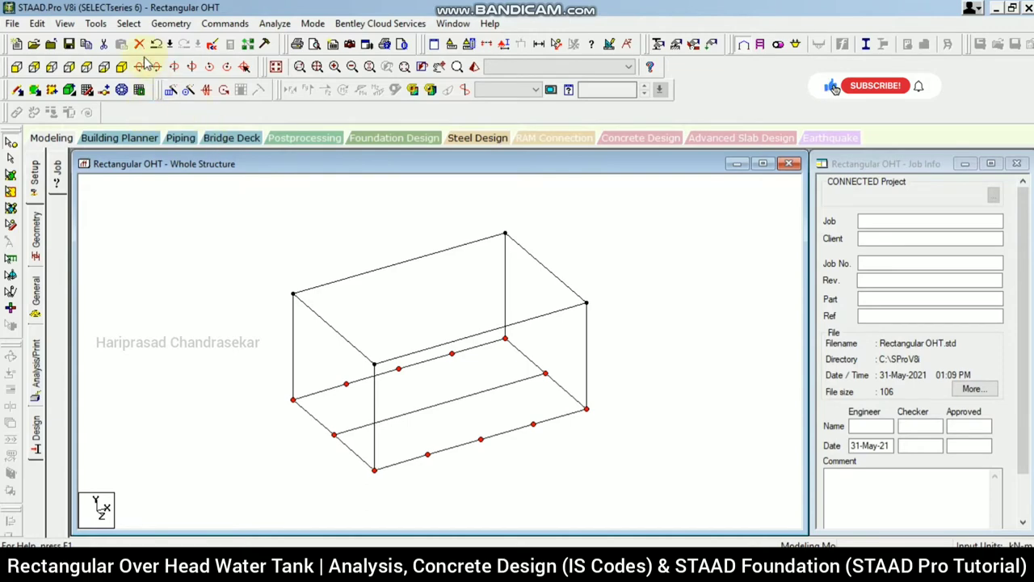
- Connect the selected bottom-level nodes with beams along the Z axis and clear the selection
click(171, 23)
mouse_move(235, 172)
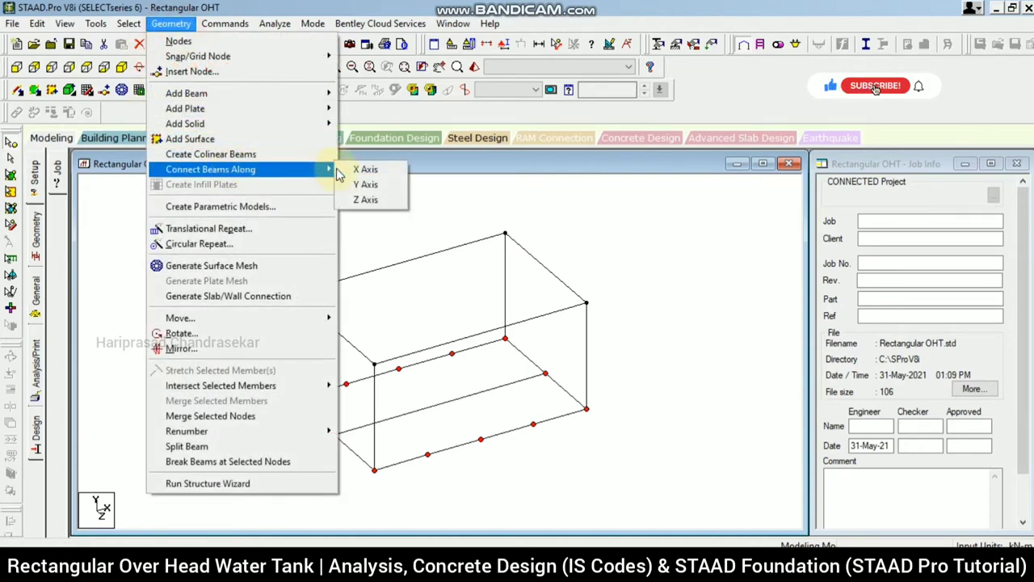
click(365, 199)
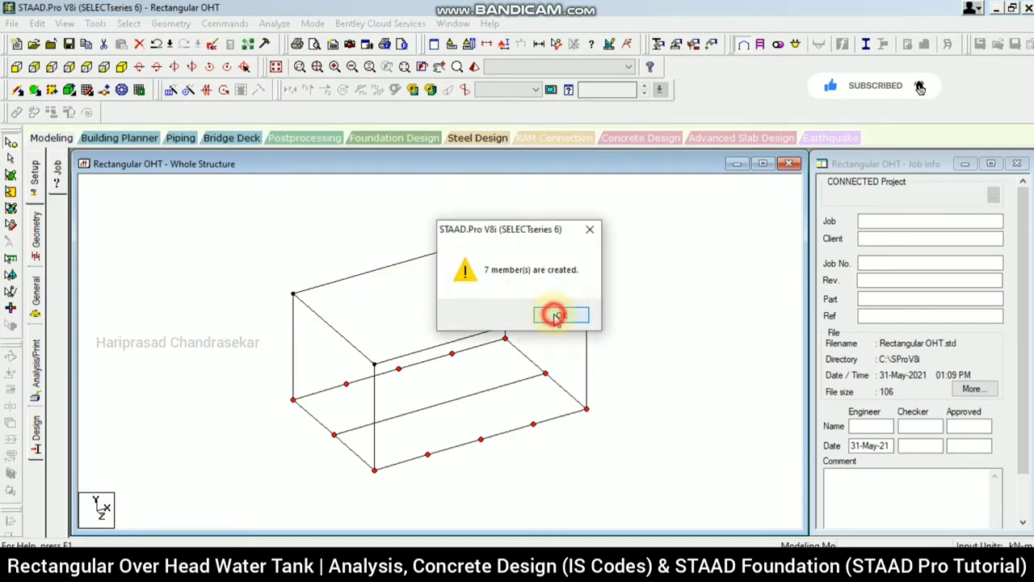
click(556, 315)
click(242, 296)
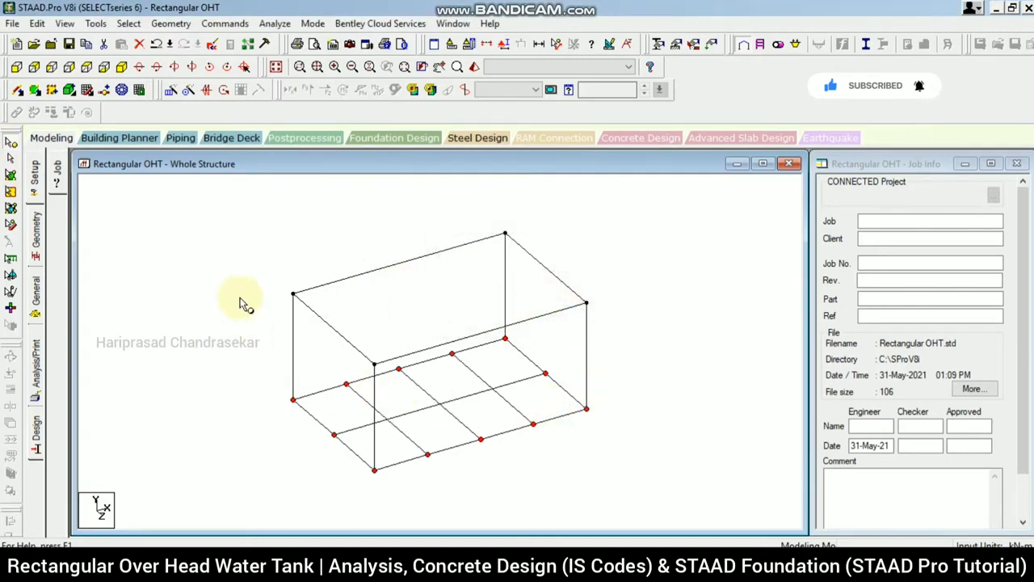
- Check the model for duplicate members and merge pairs 1-21, 2-25, 3-30 and 4-32, keeping members 1, 2, 3 and 4
click(107, 24)
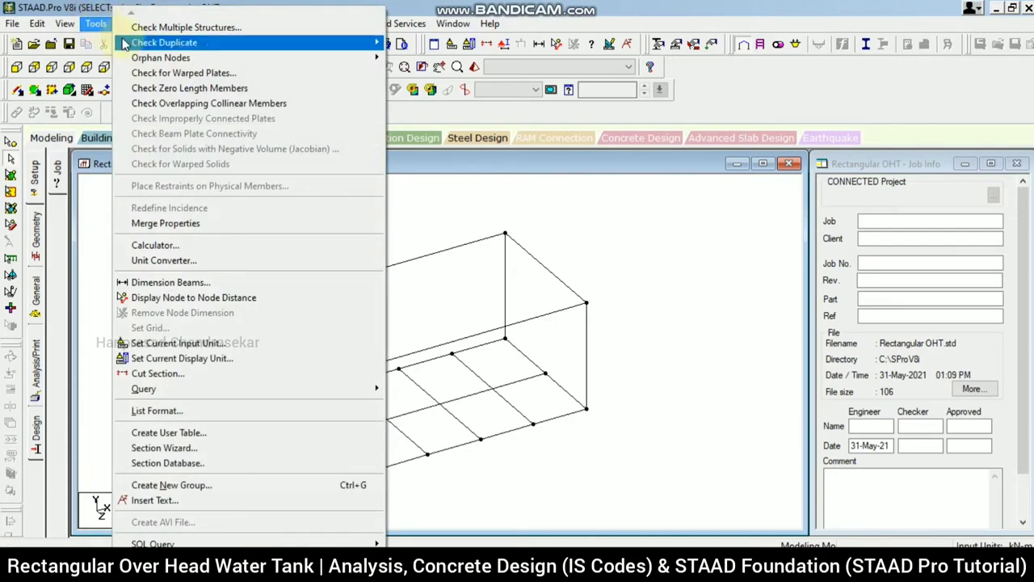
mouse_move(173, 48)
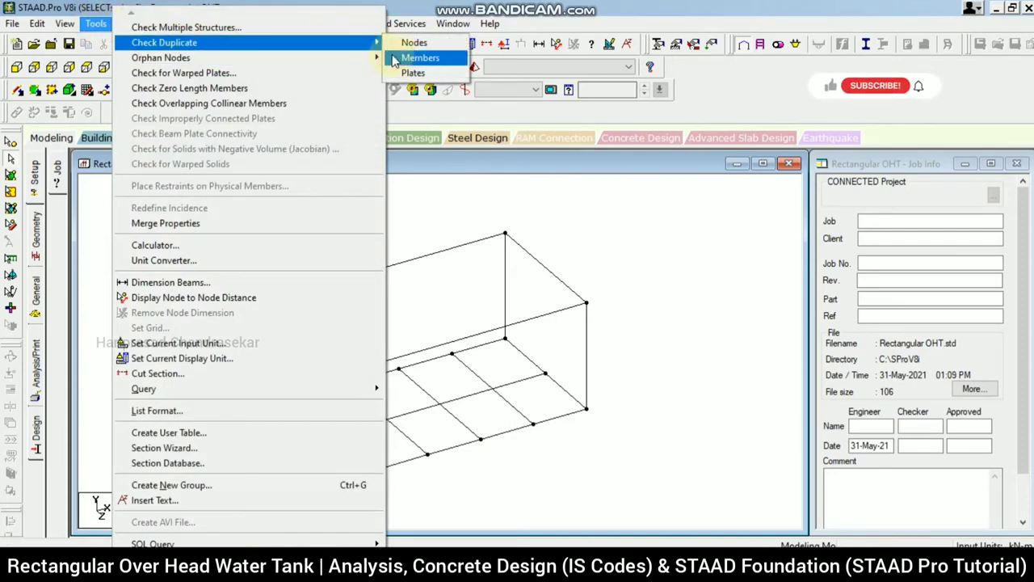
click(420, 57)
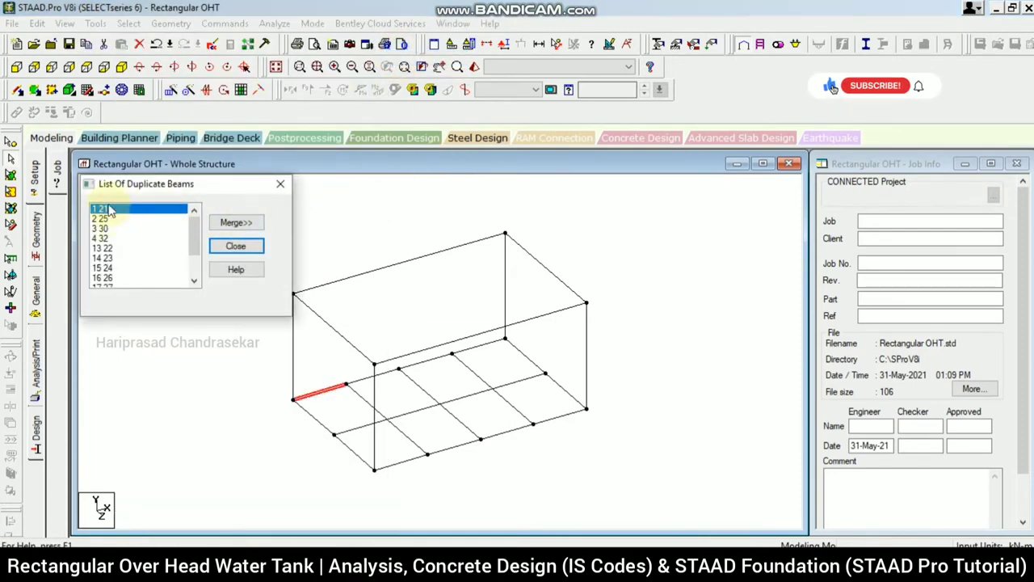
click(236, 223)
click(262, 231)
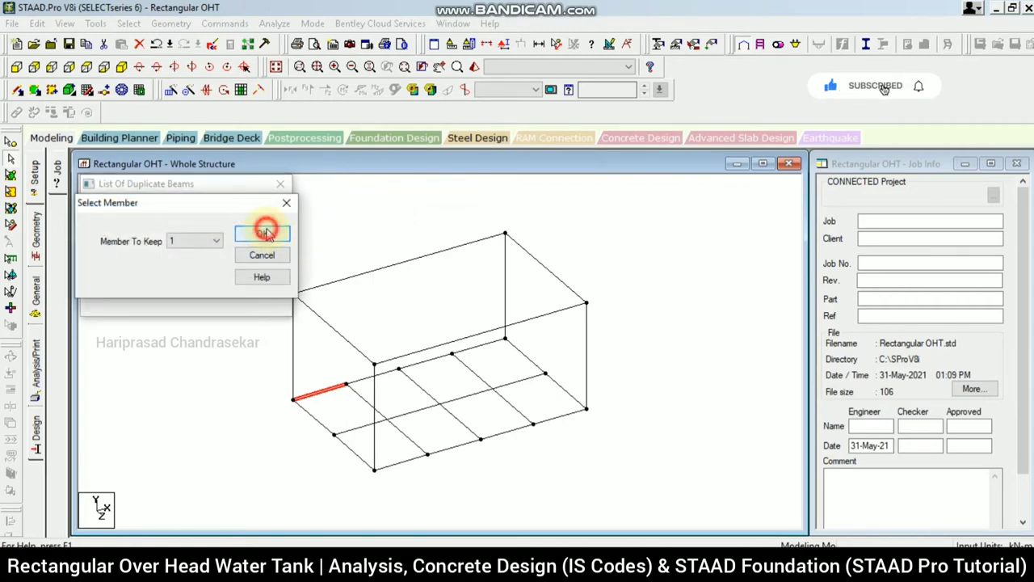
click(120, 209)
click(236, 223)
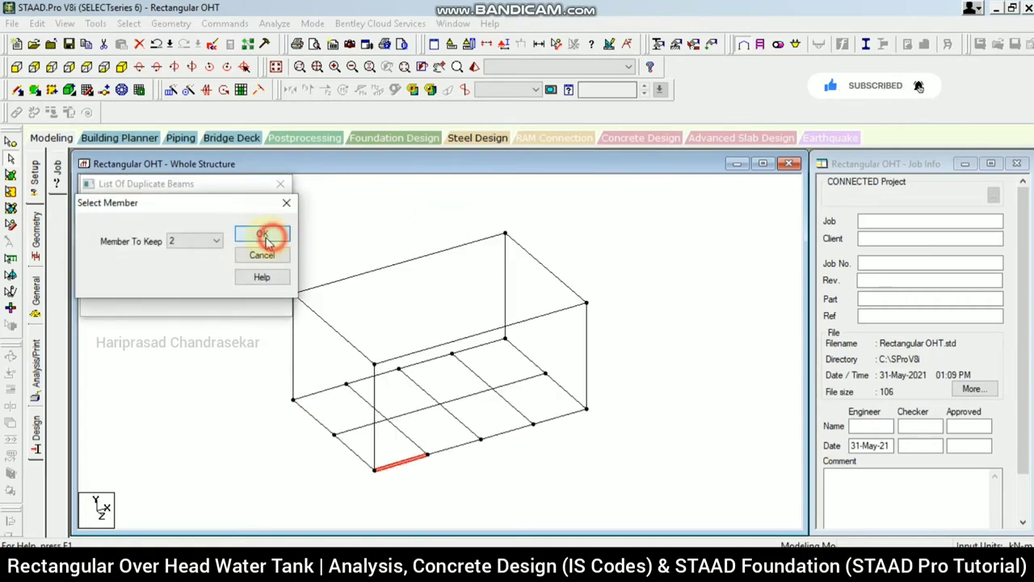
click(270, 232)
click(125, 210)
click(236, 222)
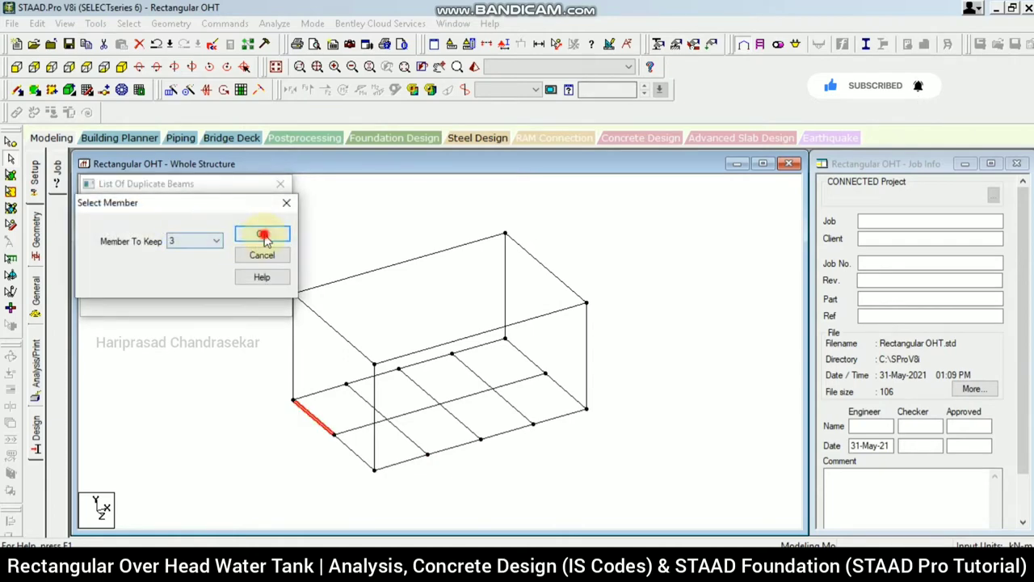
click(262, 235)
click(233, 224)
click(258, 233)
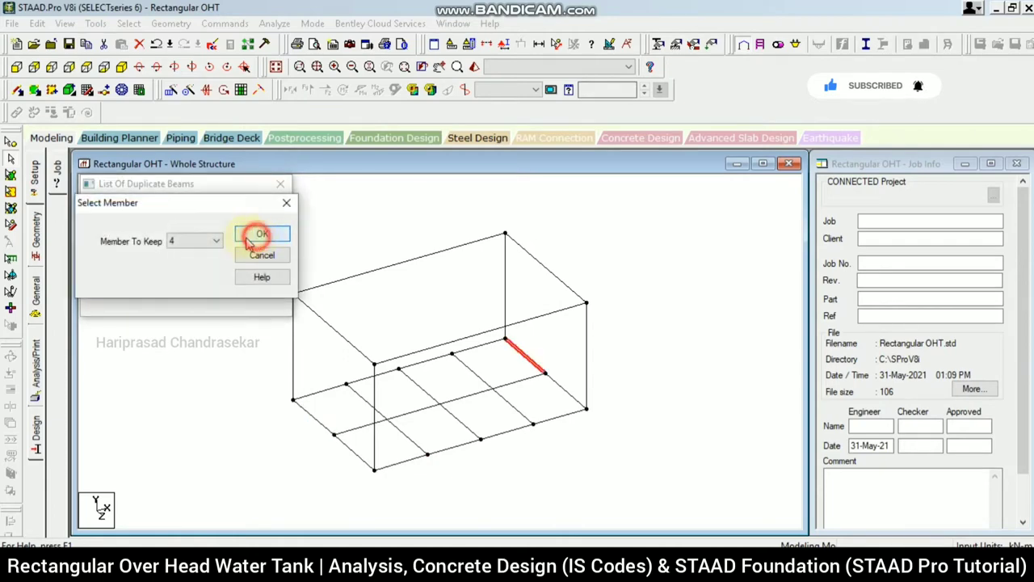
- Merge the duplicate beam pairs 13-22, 14-23, 15-24 and 16-26, keeping the first member of each pair
click(134, 209)
click(234, 230)
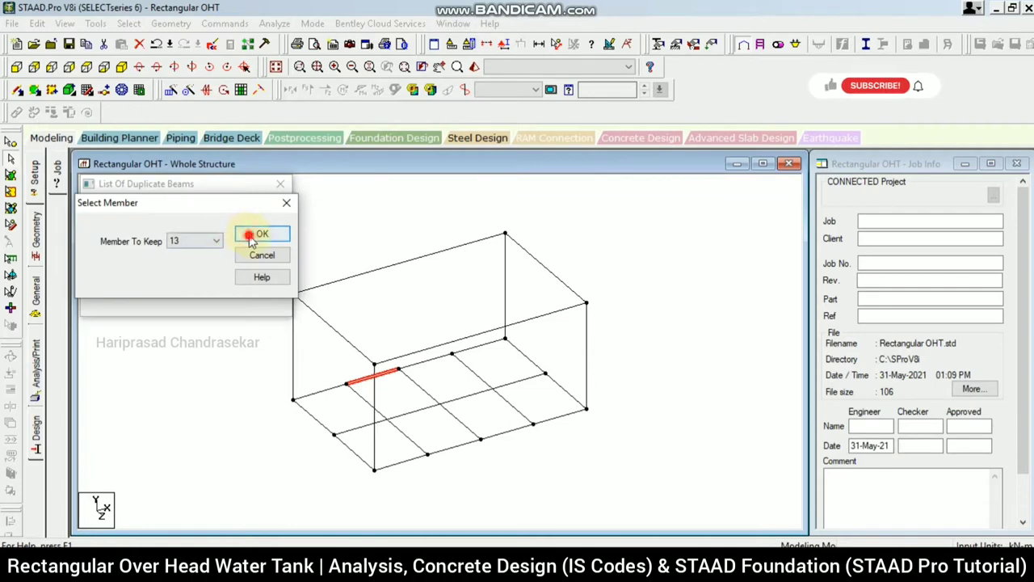
click(252, 238)
click(101, 209)
click(242, 230)
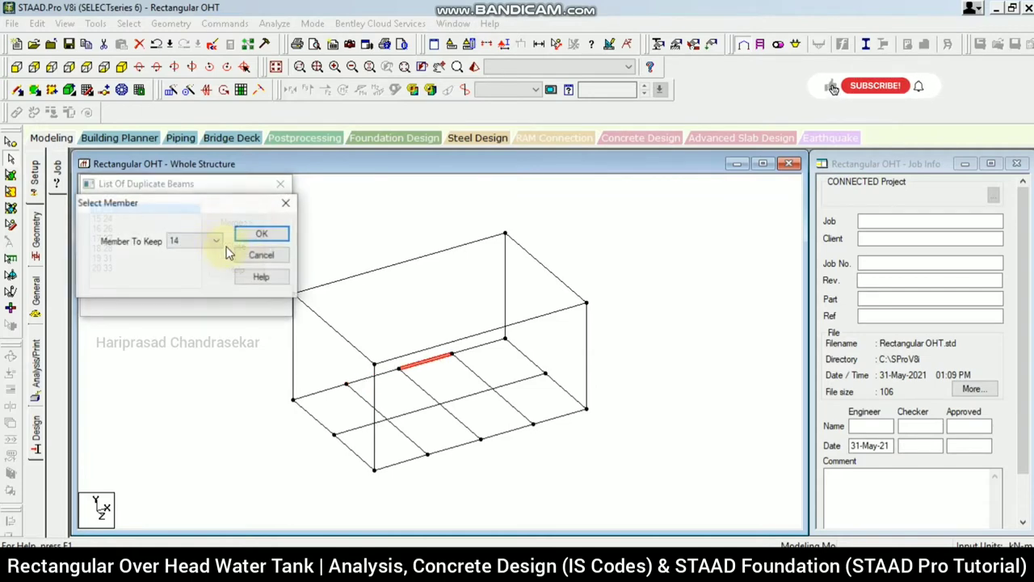
click(263, 232)
click(129, 210)
click(245, 232)
click(263, 233)
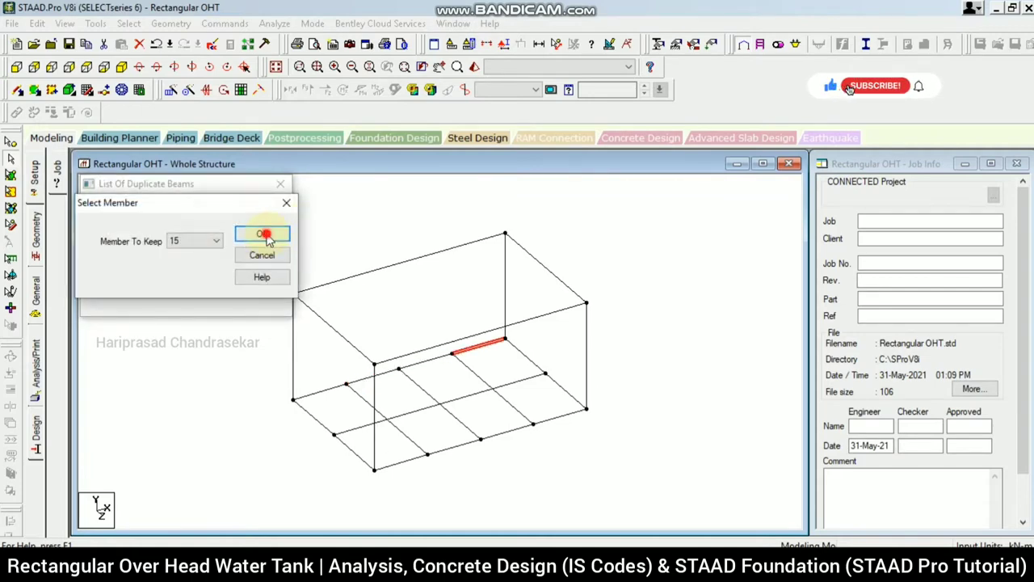
click(134, 209)
click(242, 226)
click(267, 233)
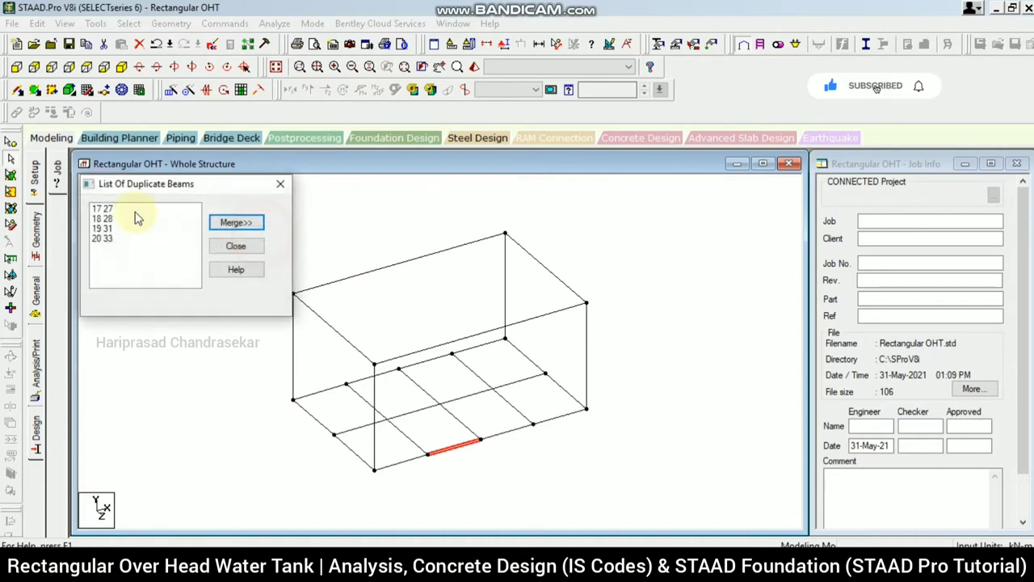
- Merge the remaining duplicate beam pairs 17-27, 18-28, 19-31 and 20-33, and close the duplicate beams list
click(136, 209)
click(248, 222)
click(282, 233)
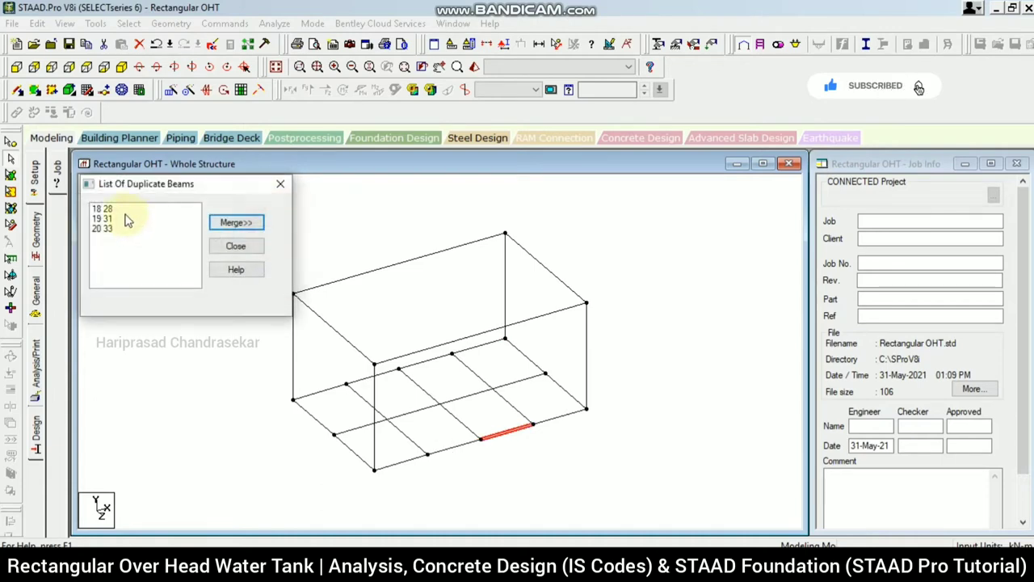
click(133, 209)
click(240, 224)
click(263, 237)
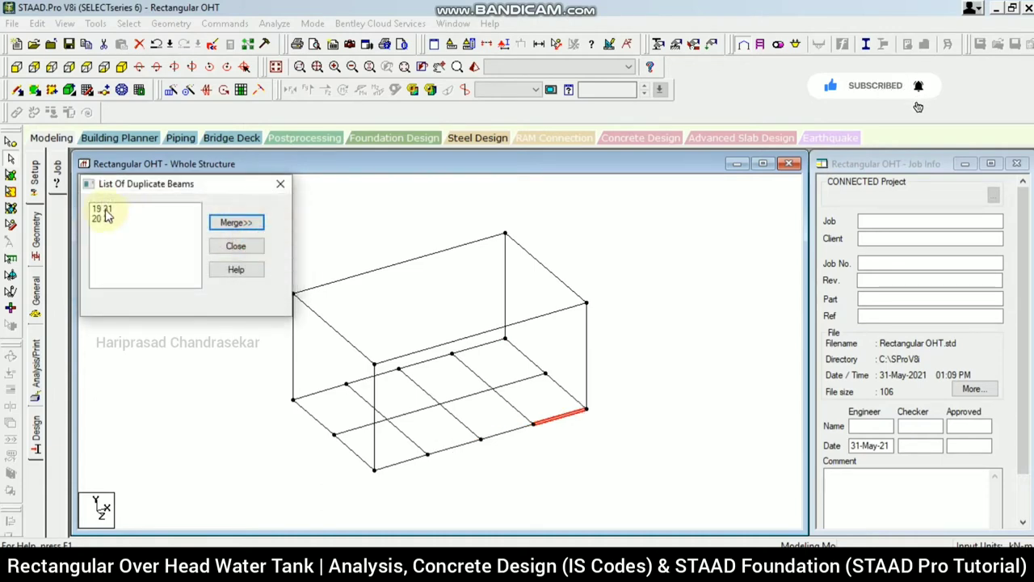
click(133, 209)
click(243, 224)
click(263, 233)
click(133, 210)
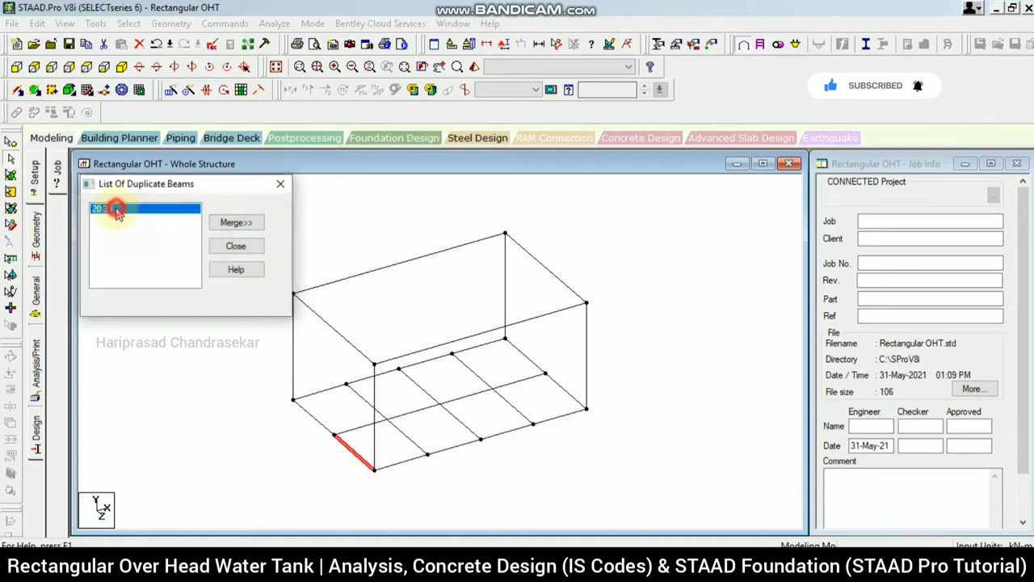
click(236, 222)
click(263, 233)
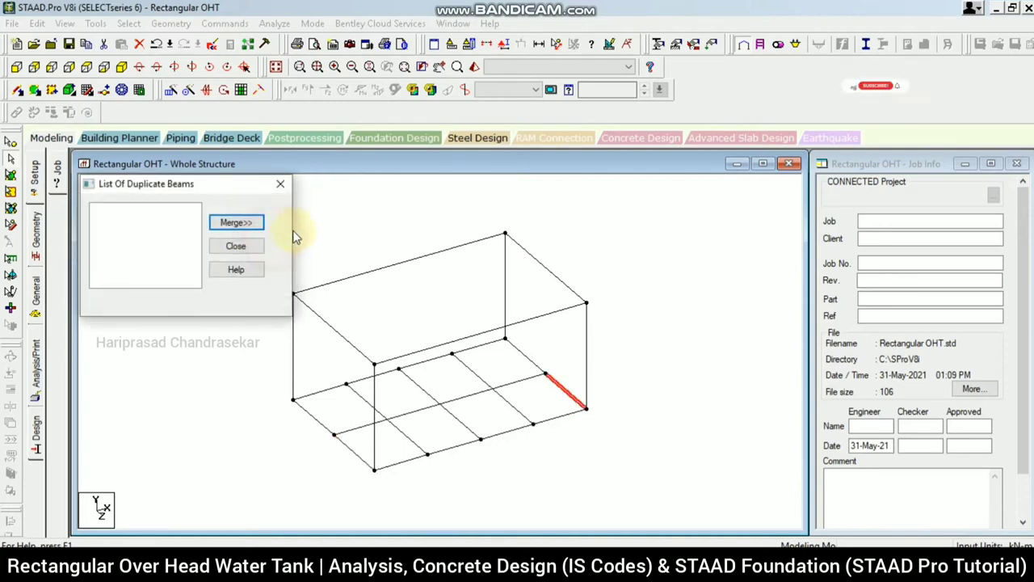
click(236, 246)
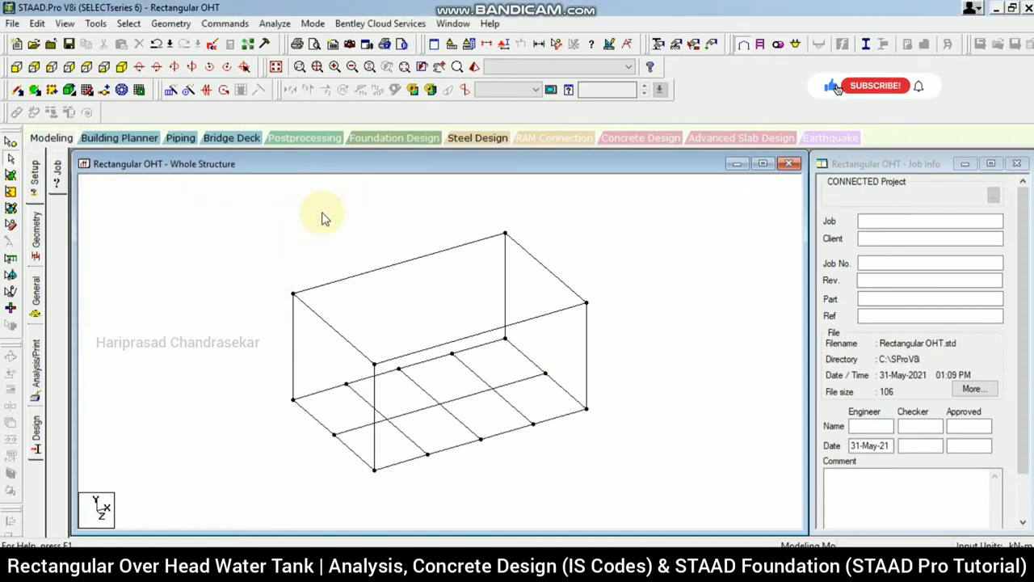
- Select all nodes at the tank's bottom level and save the modified structure
click(13, 67)
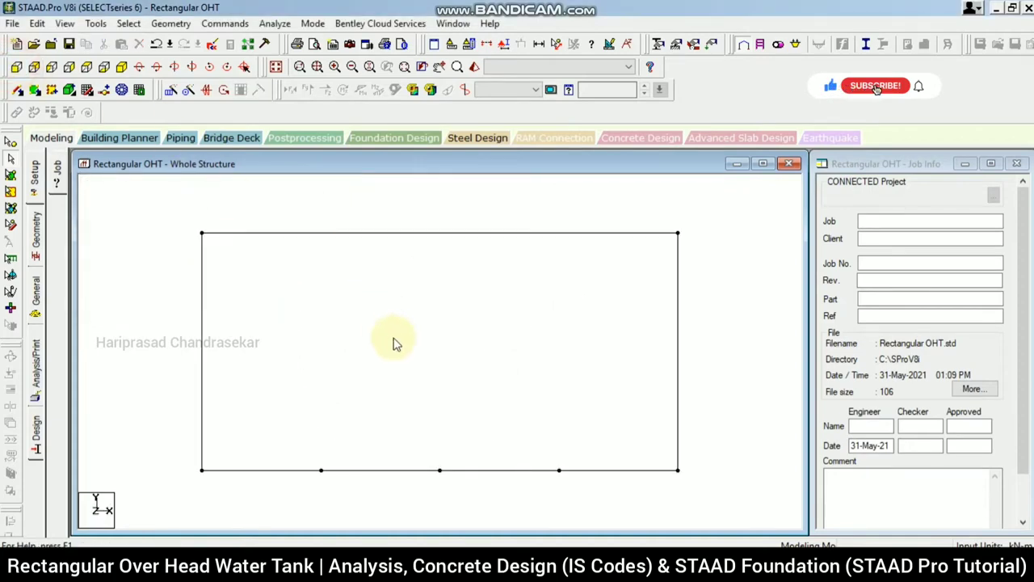
middle_drag(393, 339, 400, 208)
click(10, 142)
drag(179, 297, 731, 371)
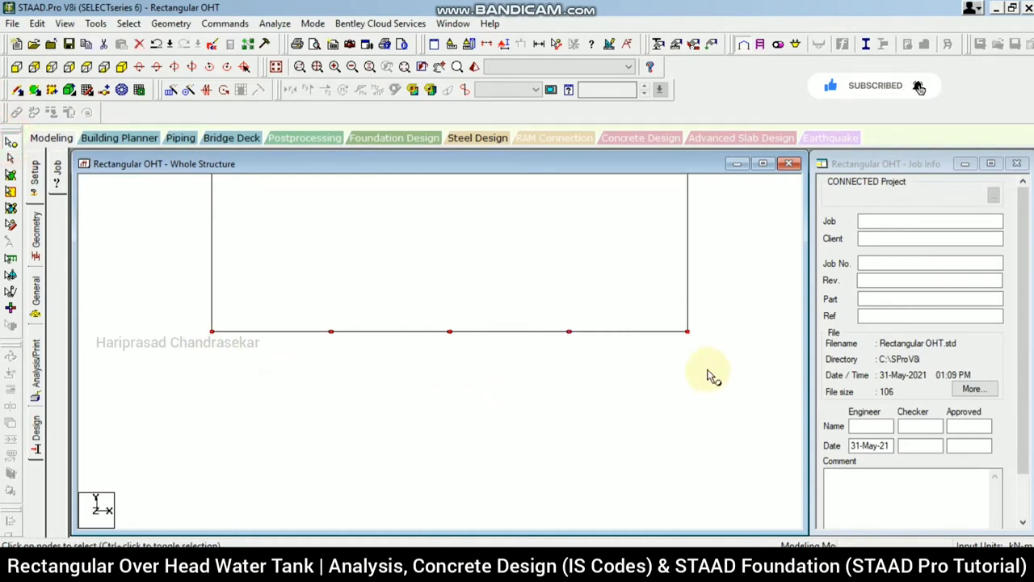
click(121, 66)
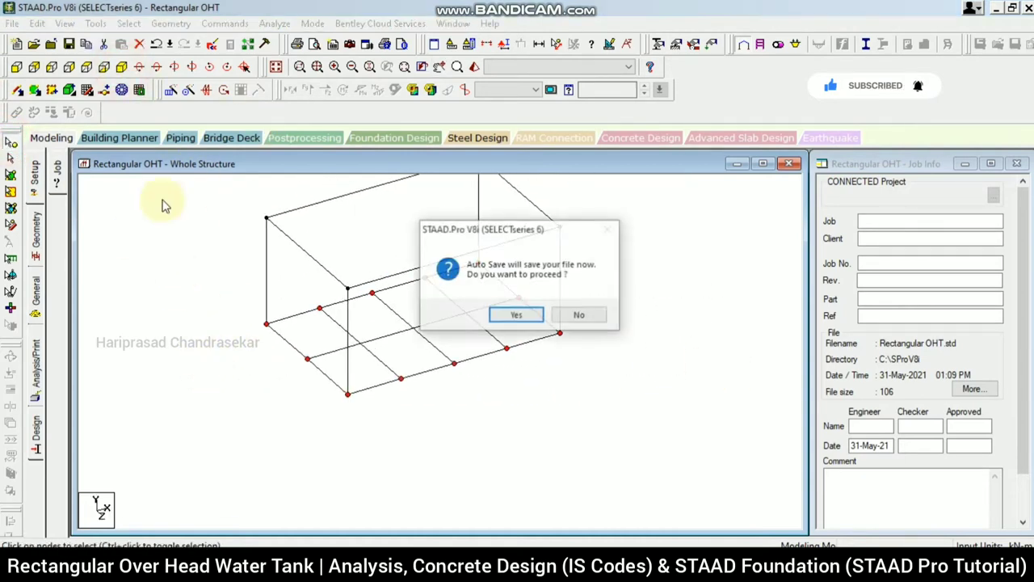
click(514, 315)
click(443, 299)
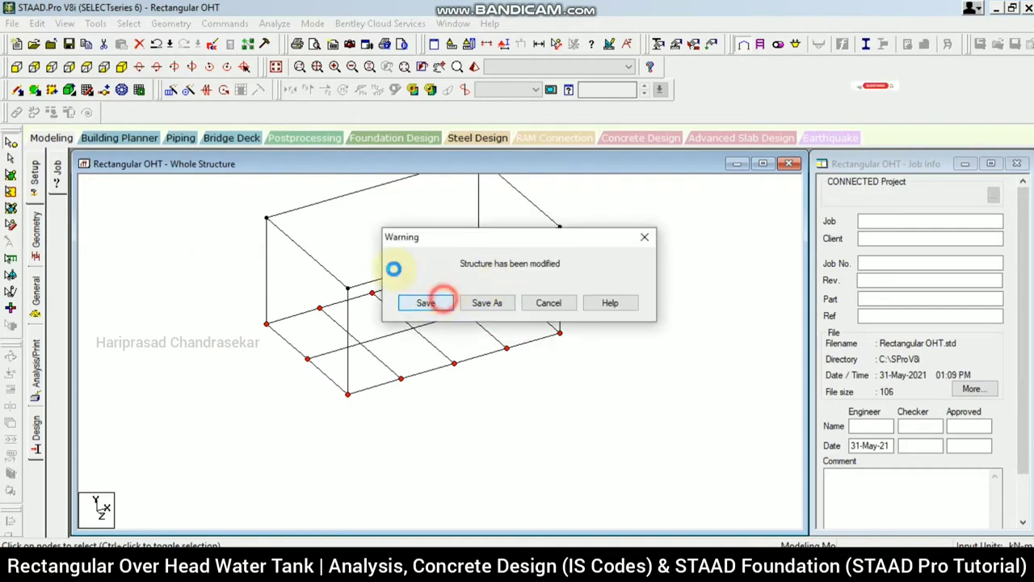
- Generate columns below the selected nodes with a Translational Repeat along Y, using 3 linked steps of -4 m
click(170, 90)
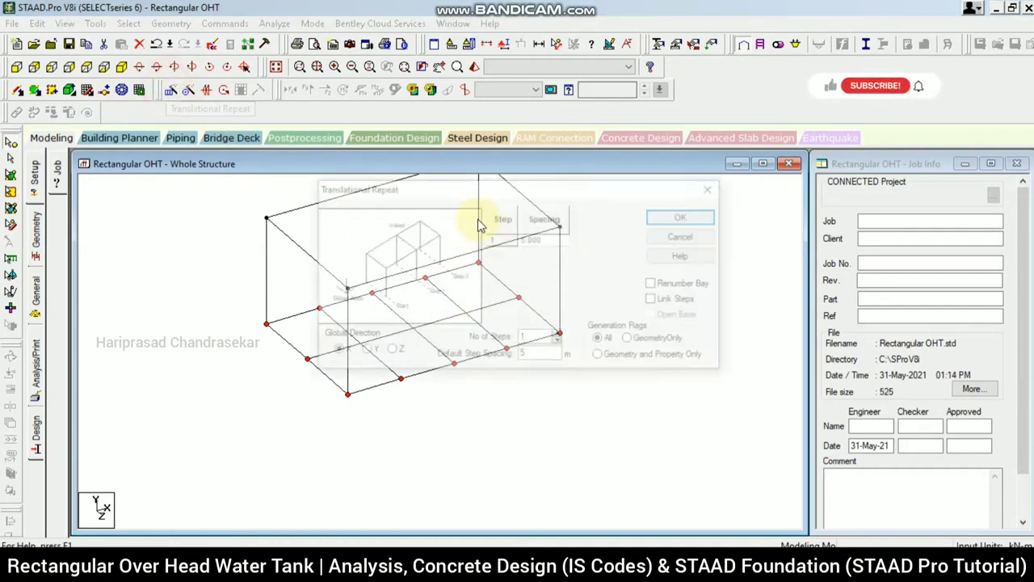
click(365, 353)
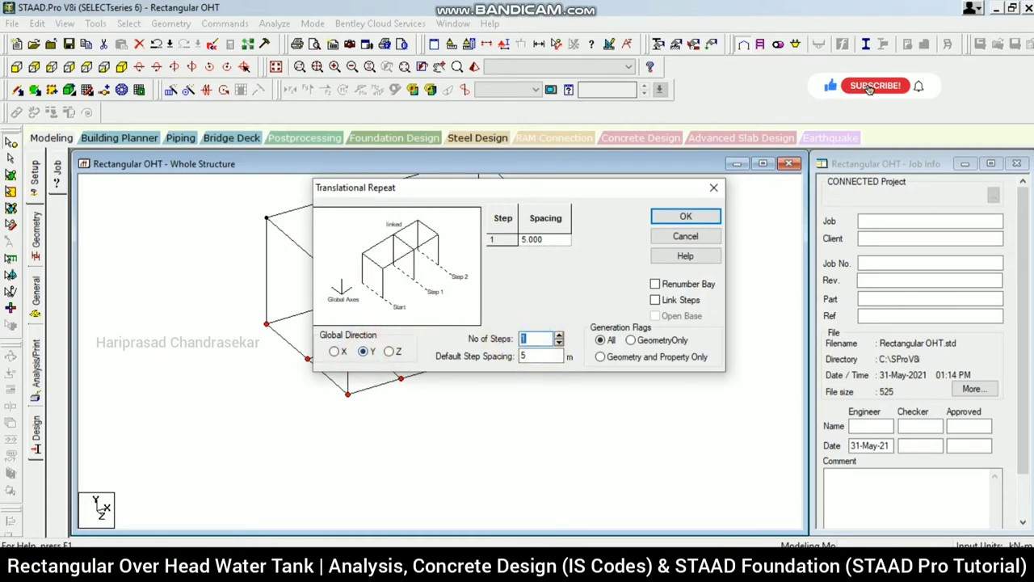
drag(559, 361, 492, 361)
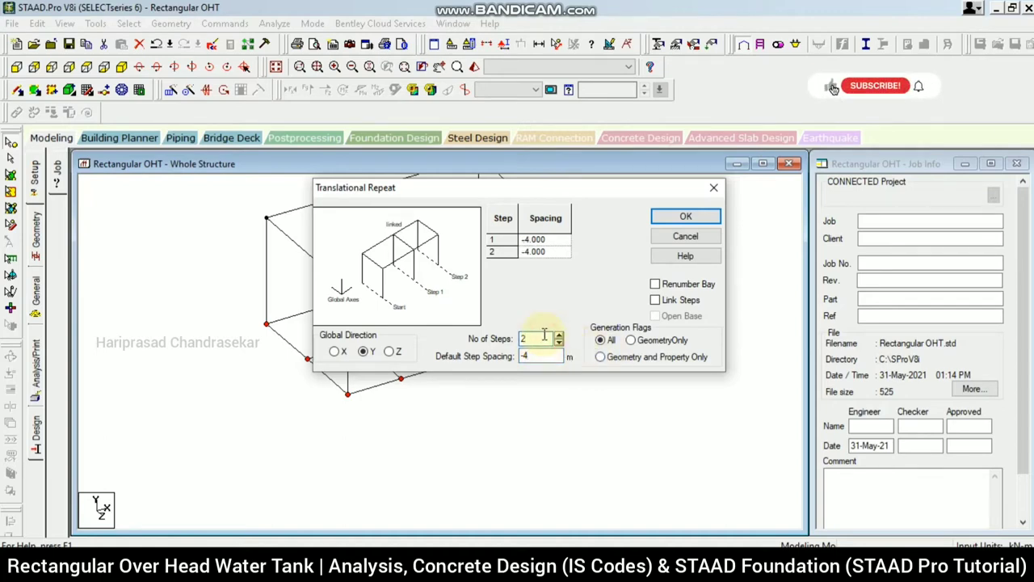
text(3)
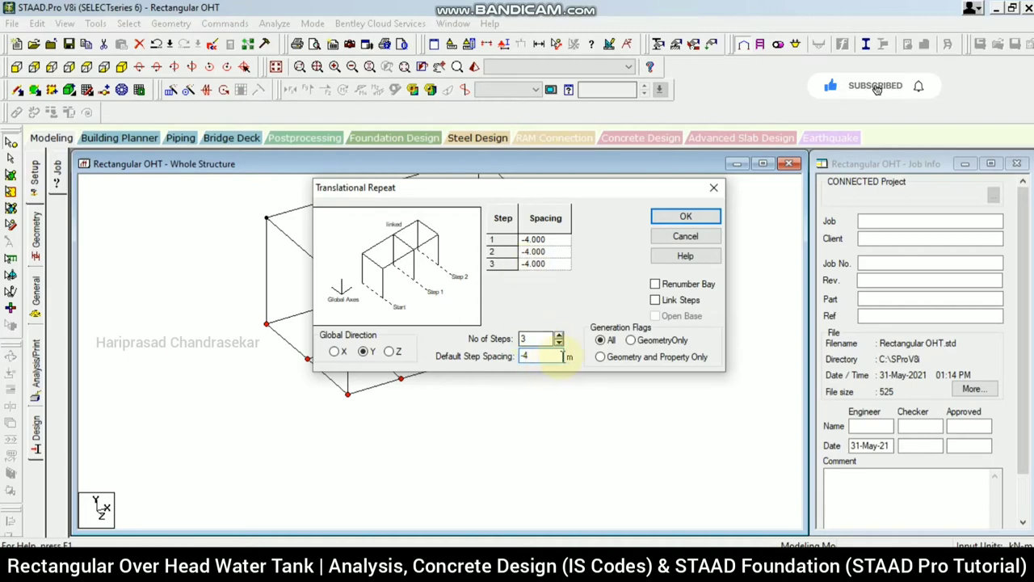
click(668, 303)
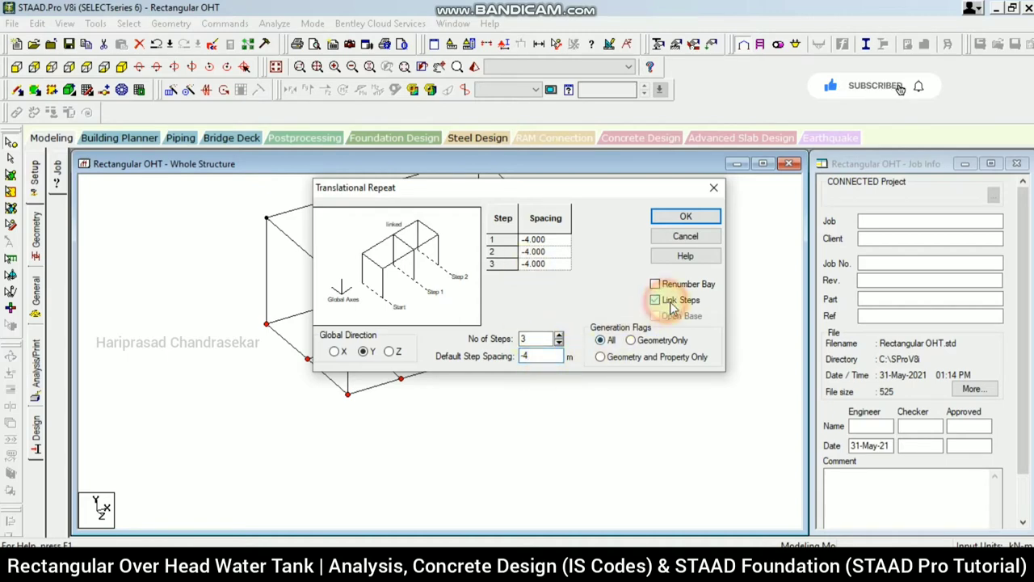
click(683, 218)
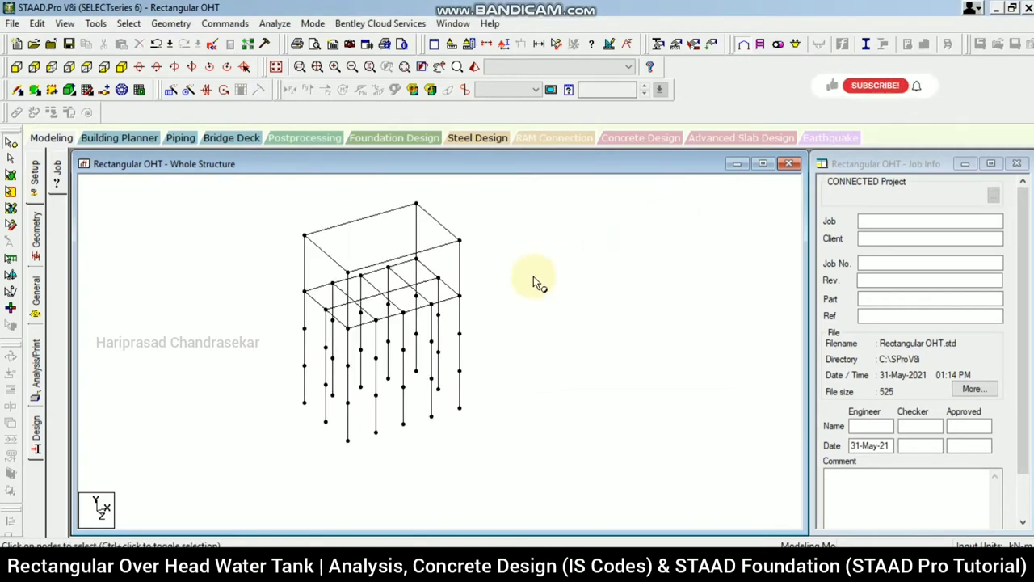
- Add beams around the perimeter of the column grid at the first node level below the tank floor
click(16, 67)
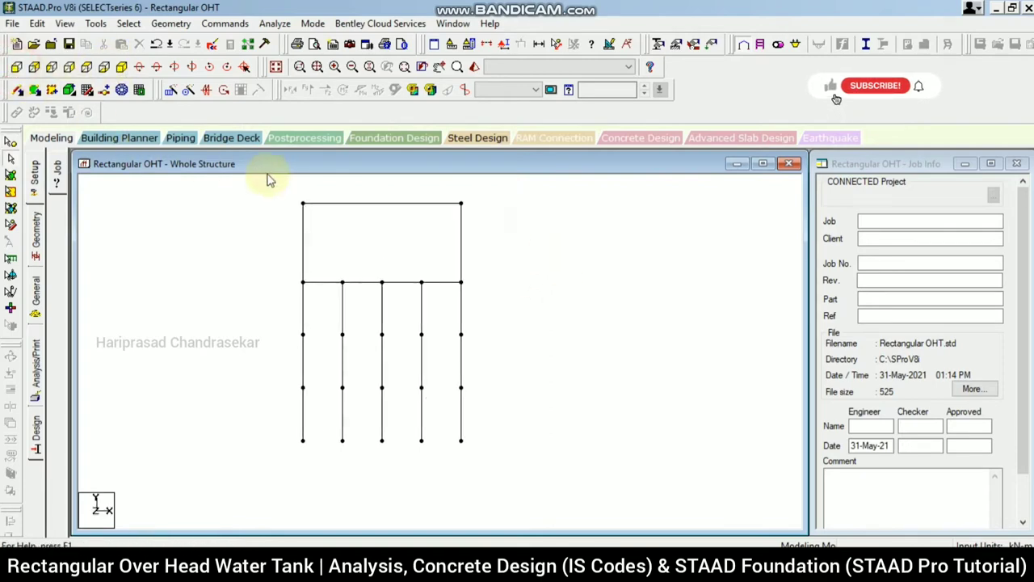
click(120, 67)
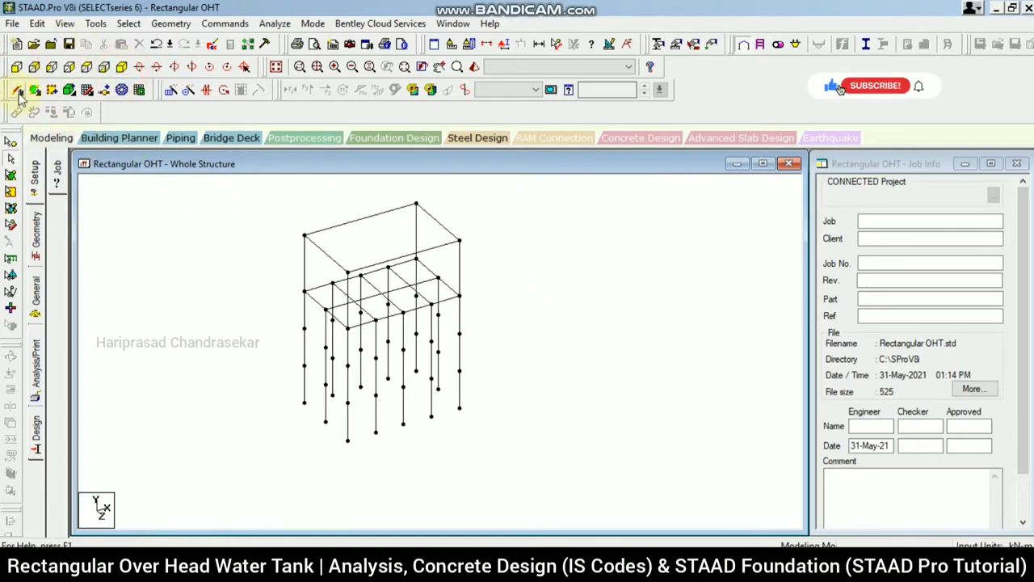
click(19, 94)
click(27, 120)
click(304, 329)
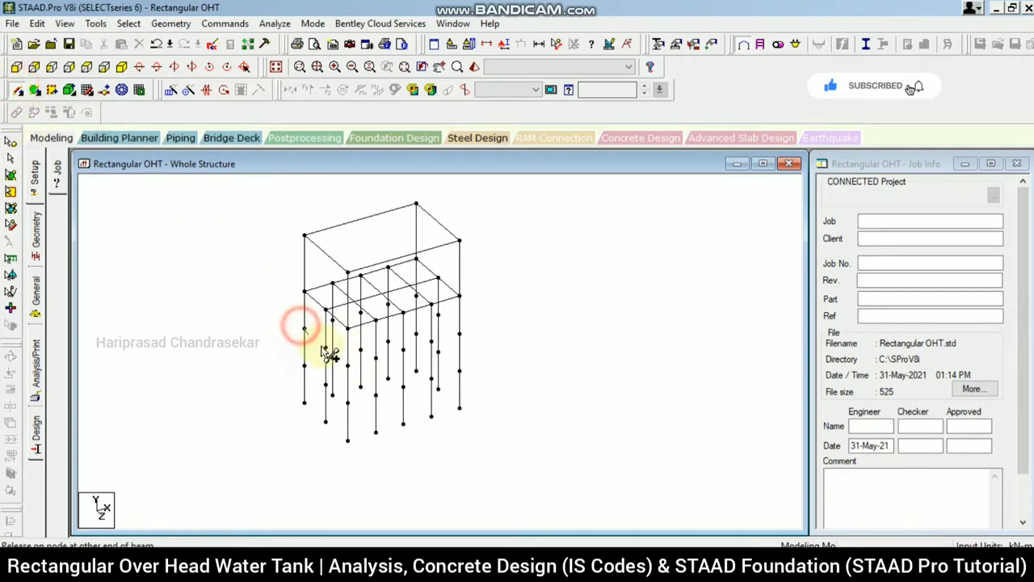
click(325, 348)
drag(325, 346, 458, 333)
drag(411, 299, 412, 294)
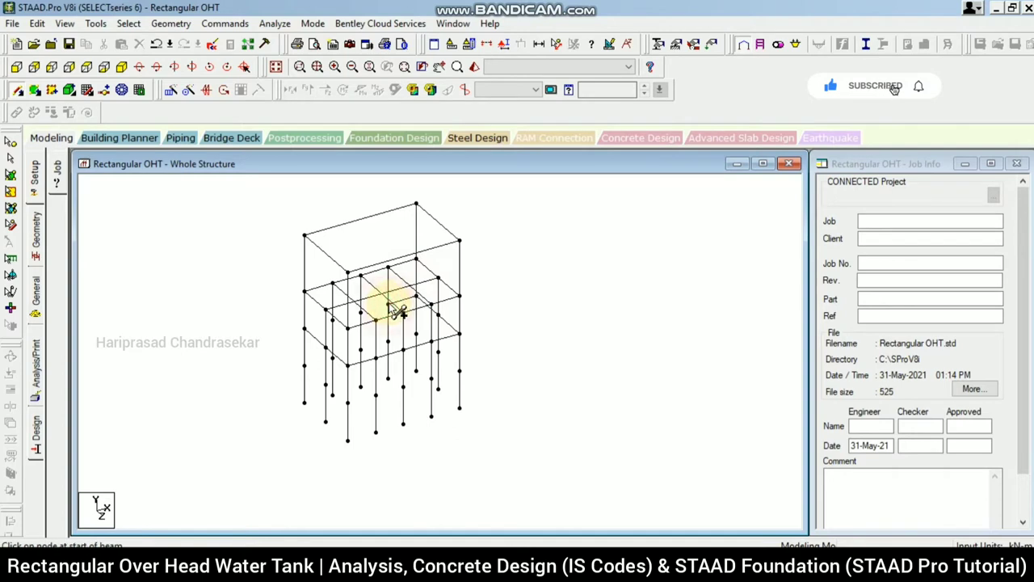
drag(359, 312, 320, 340)
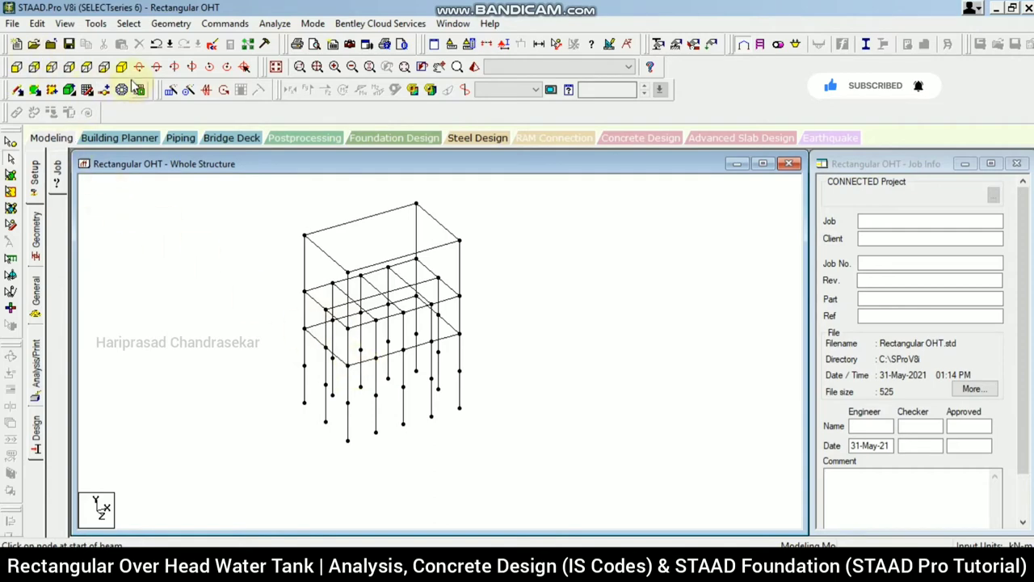
- Select the new perimeter beams and copy them down one column level with a Translational Repeat of 1 step at -4 m along Y
click(69, 66)
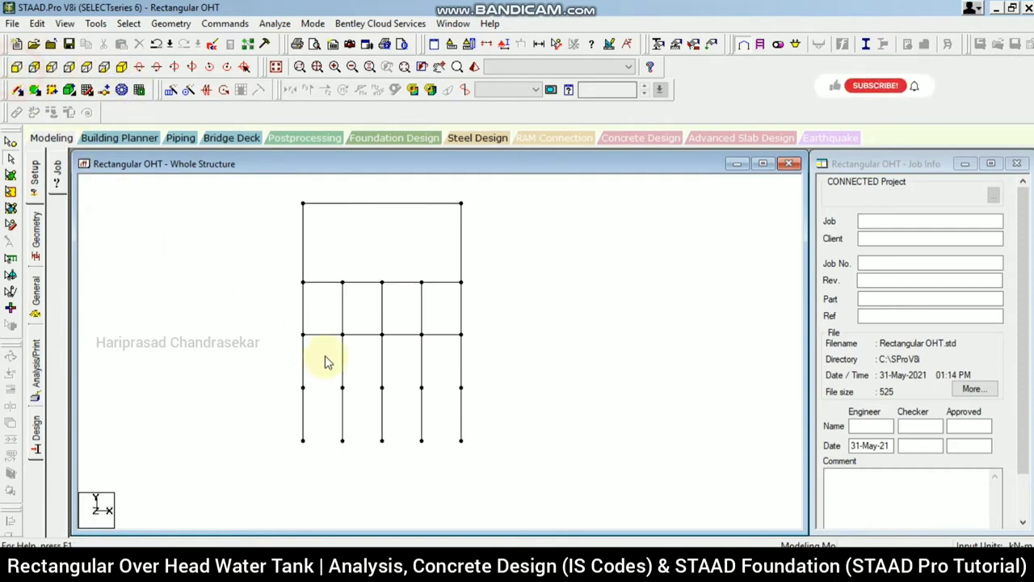
click(10, 171)
click(440, 335)
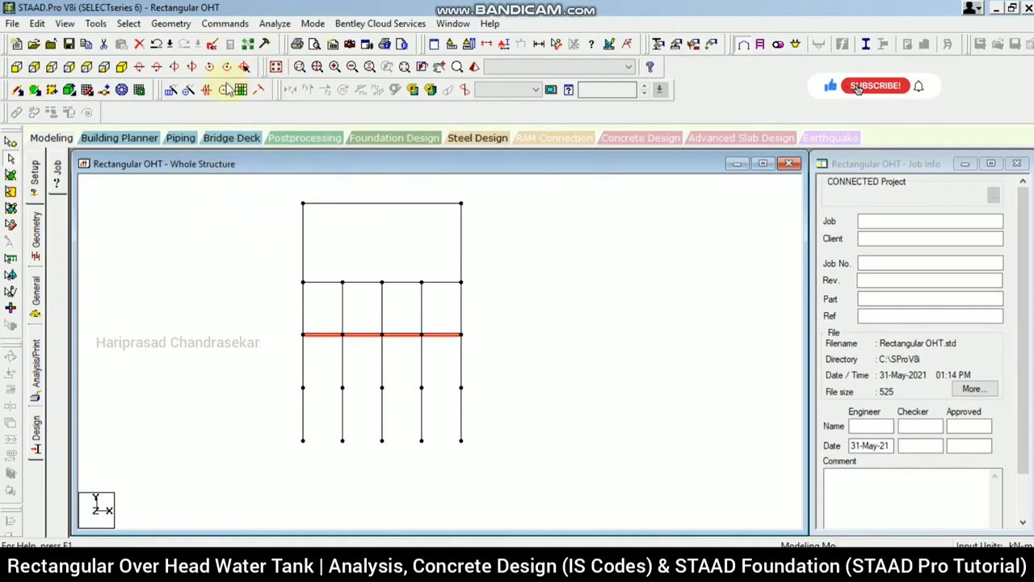
click(171, 90)
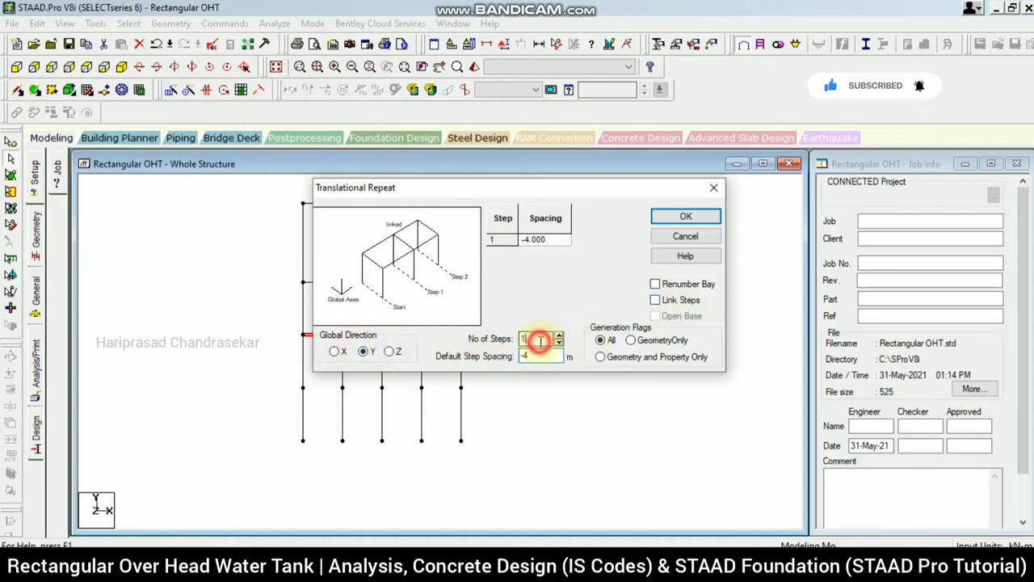
click(686, 218)
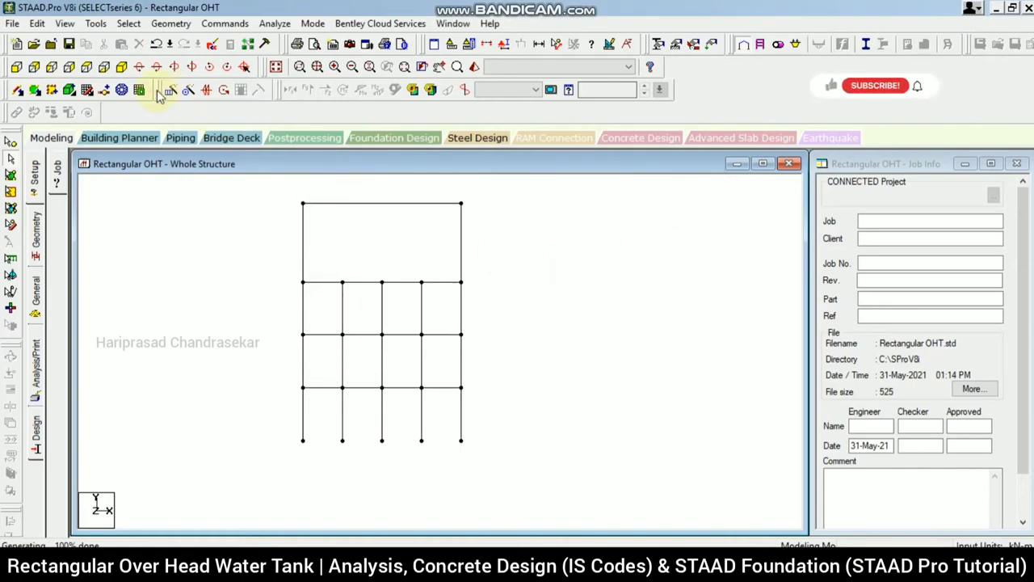
- Inspect the whole frame in isometric and in the 3D rendered view, and close the rendered view
click(122, 67)
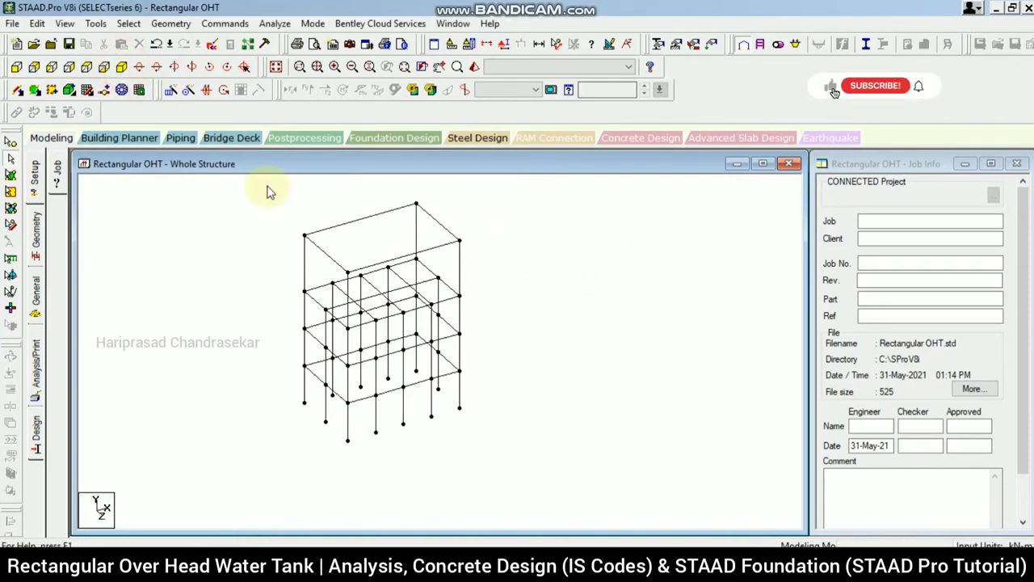
click(473, 67)
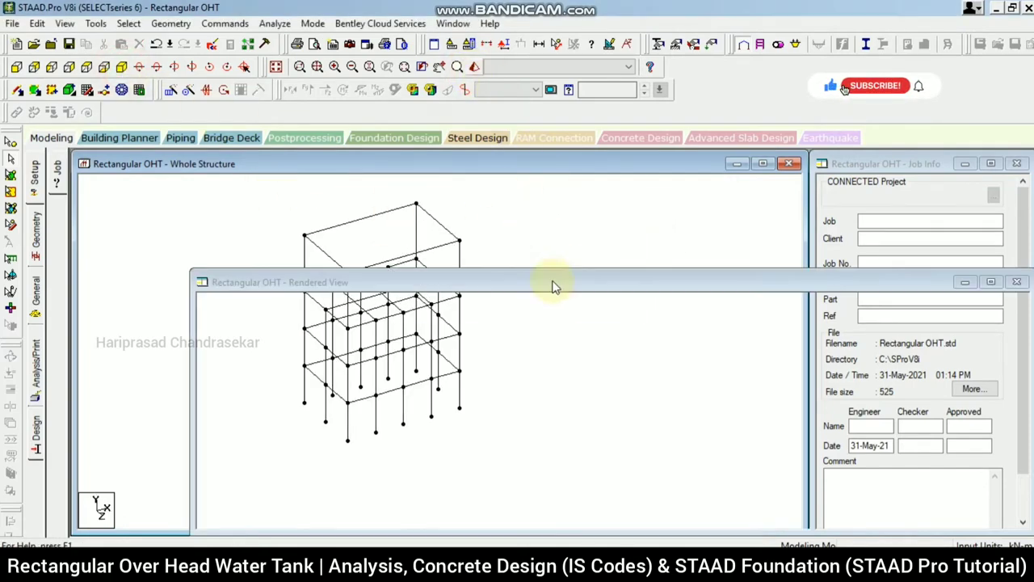
drag(612, 376, 662, 380)
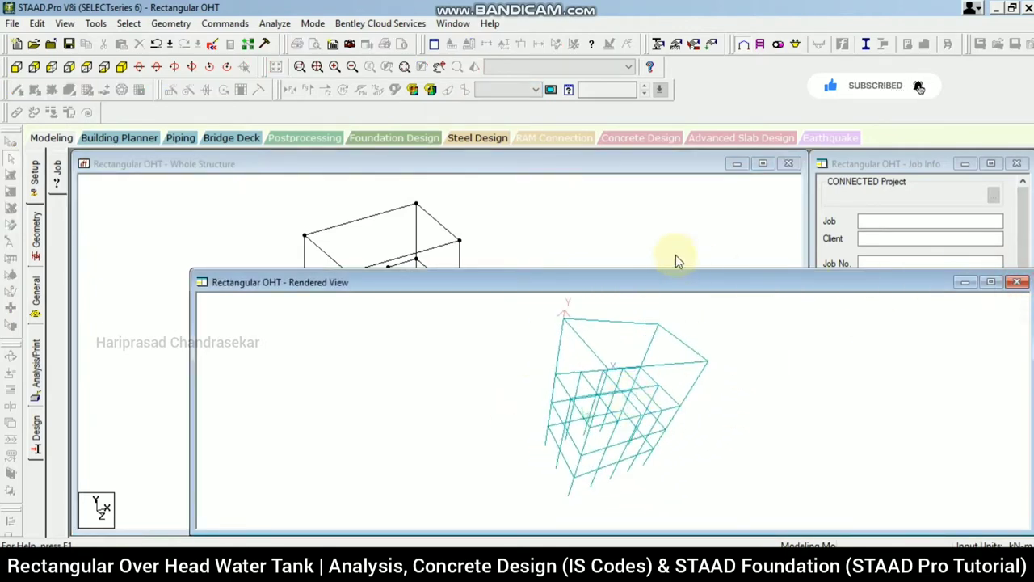
click(1017, 282)
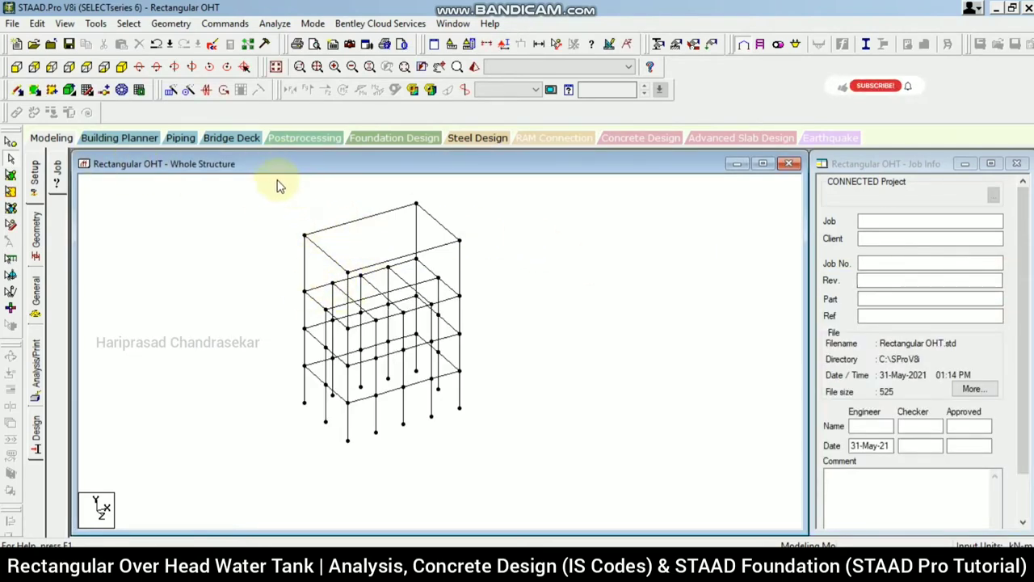
- Generate a polygonal plate mesh over the 12 x 8 m tank floor through its four corners, with 10 divisions per edge
click(121, 91)
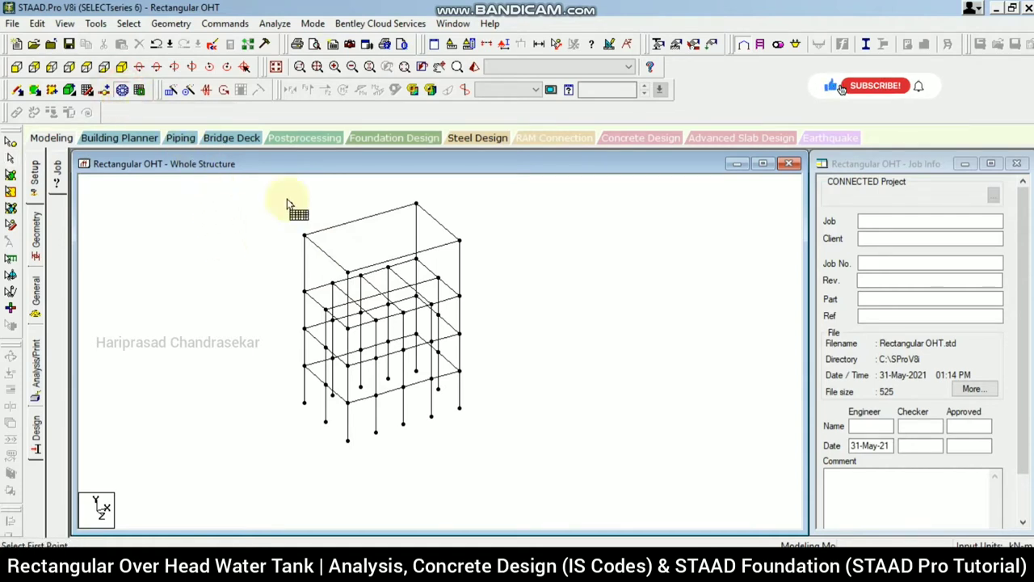
click(305, 293)
click(415, 259)
click(460, 296)
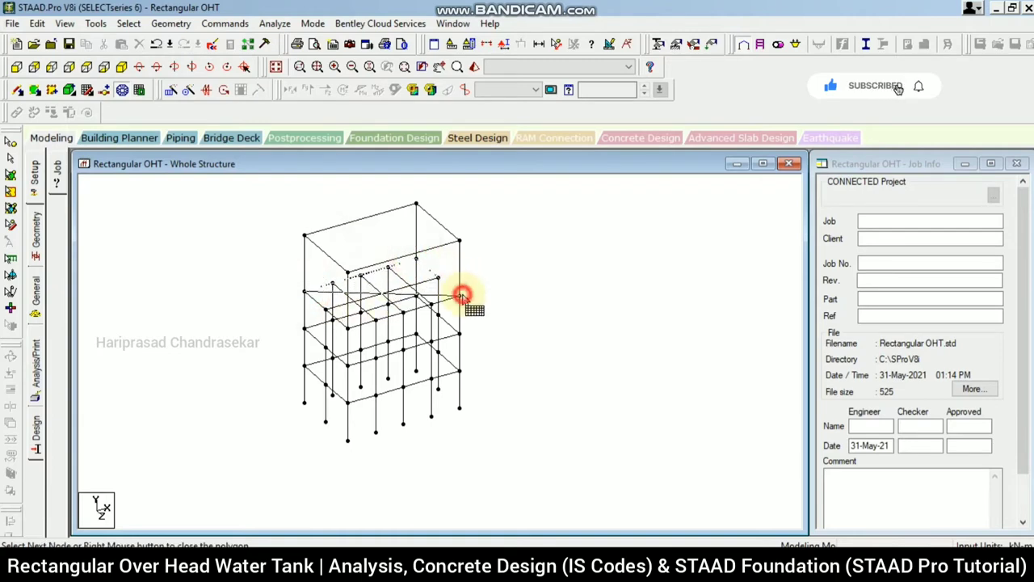
click(349, 327)
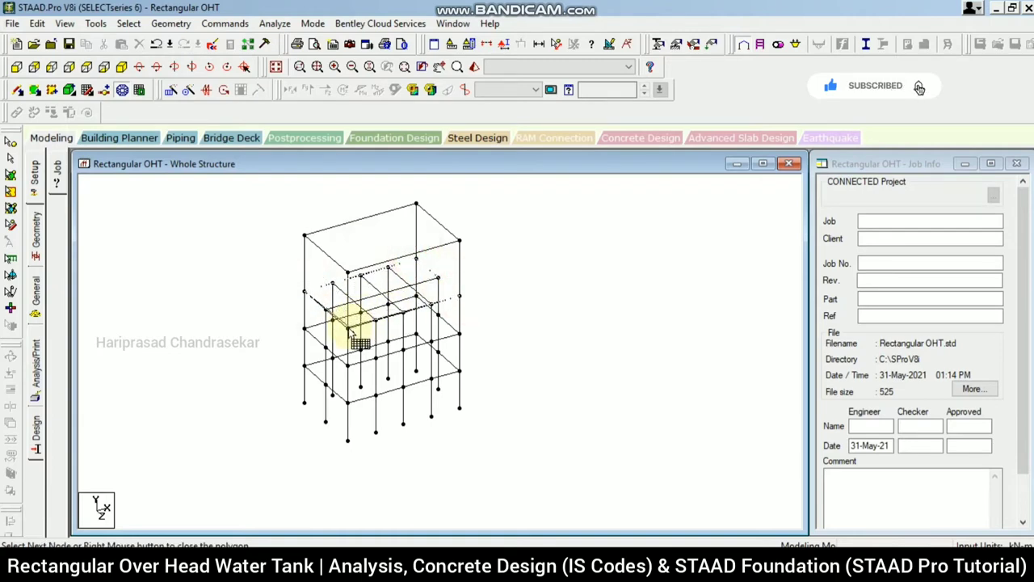
click(305, 292)
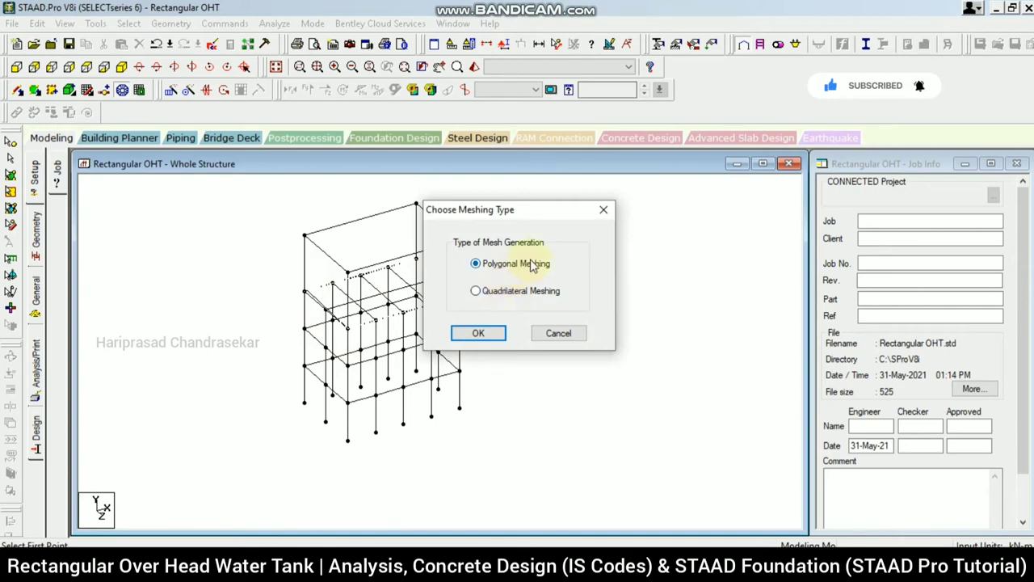
click(479, 333)
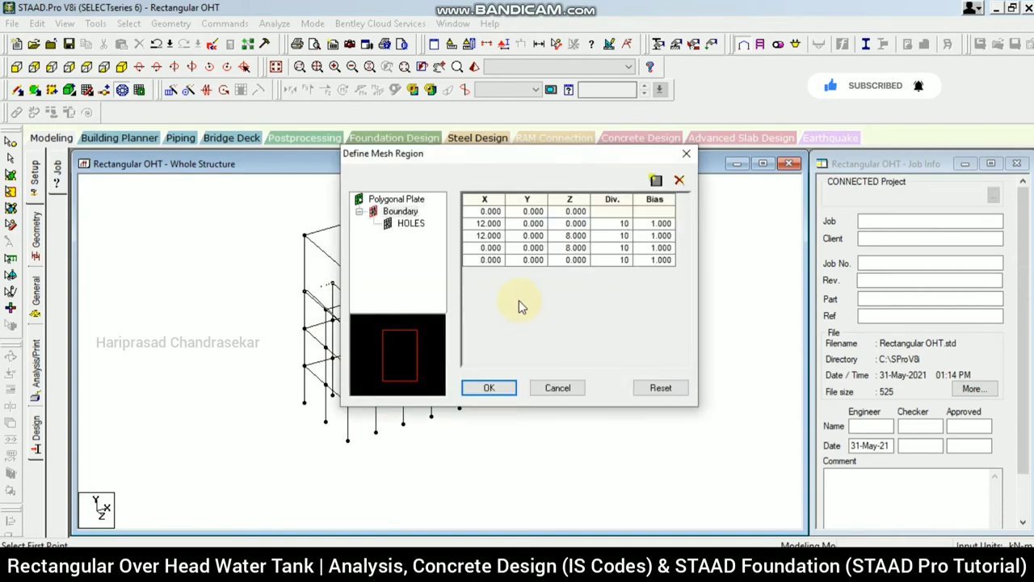
click(502, 389)
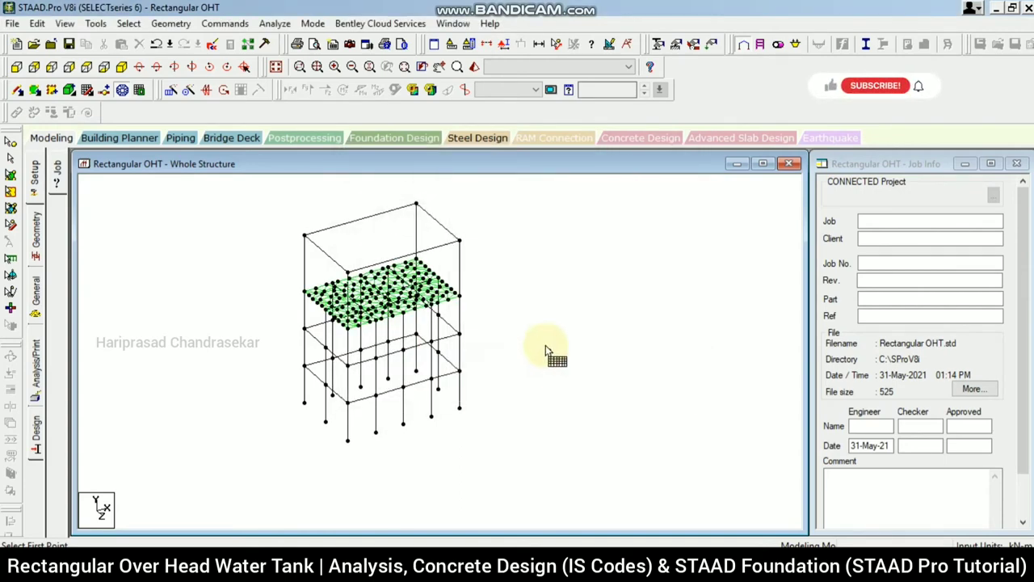
- Generate a polygonal plate mesh on the 8 x 6 m tank end wall at X = 0, with 10 divisions per edge
scroll(369, 224, up, 3)
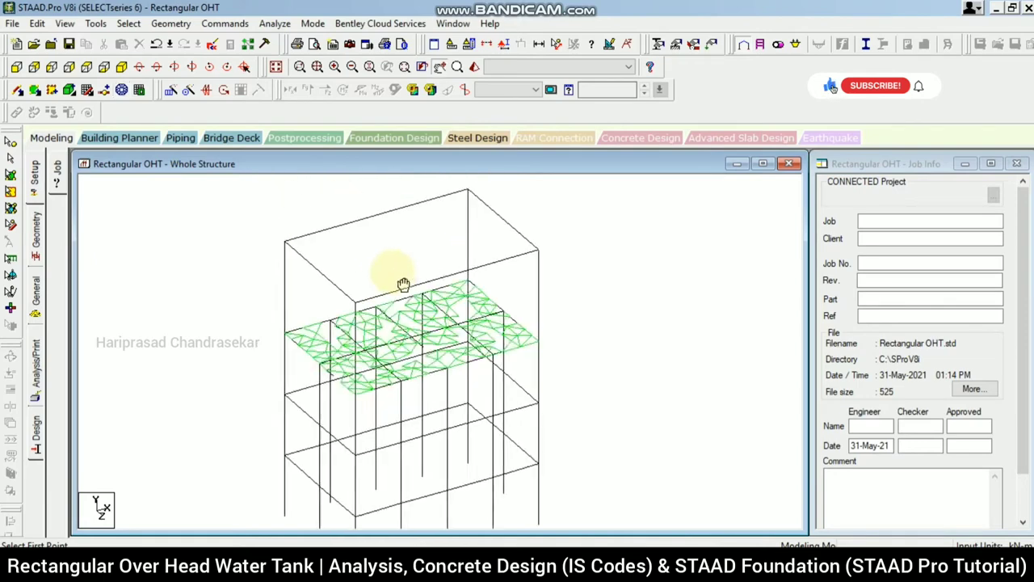
scroll(296, 273, up, 2)
click(293, 268)
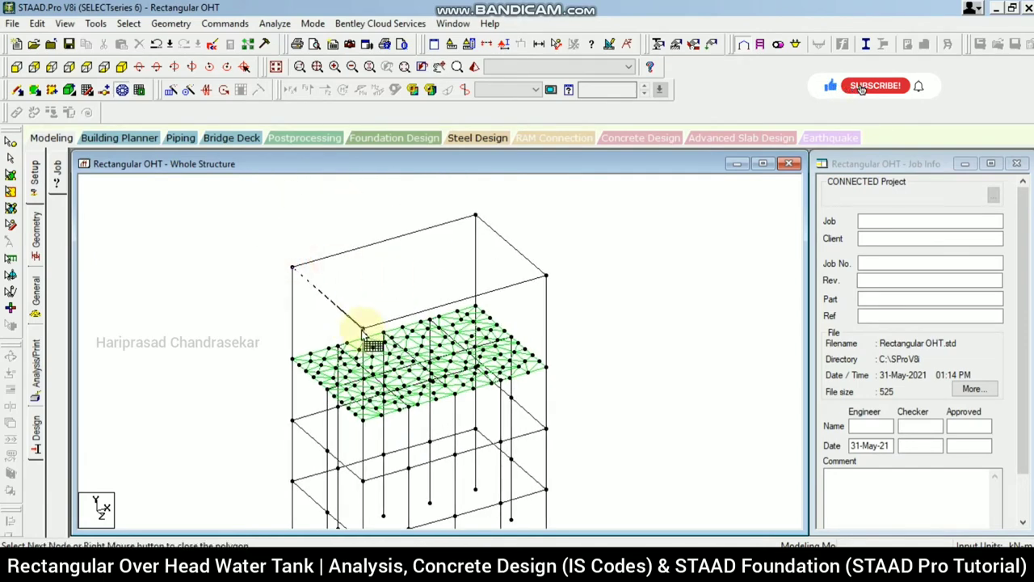
right_click(363, 423)
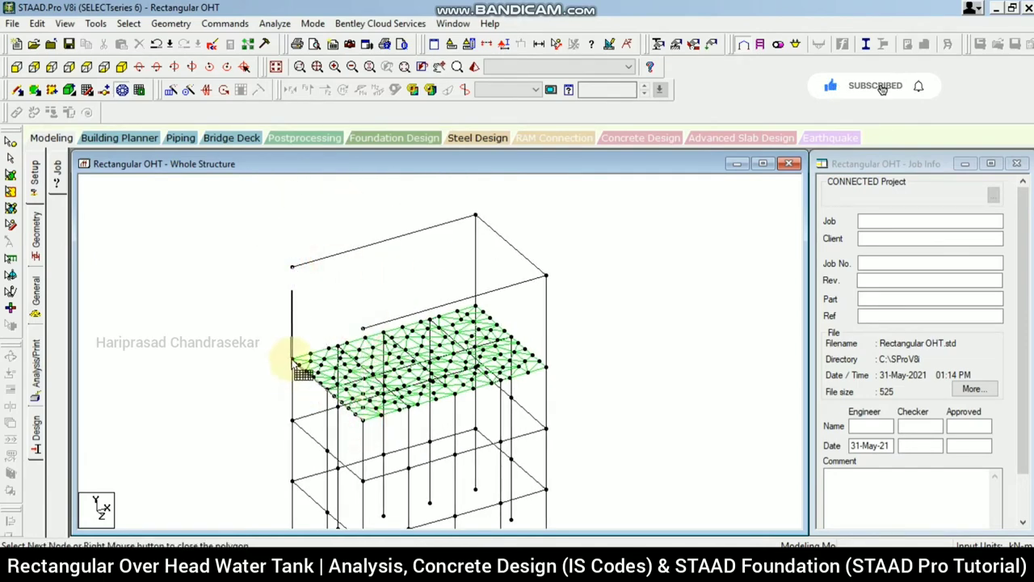
click(292, 270)
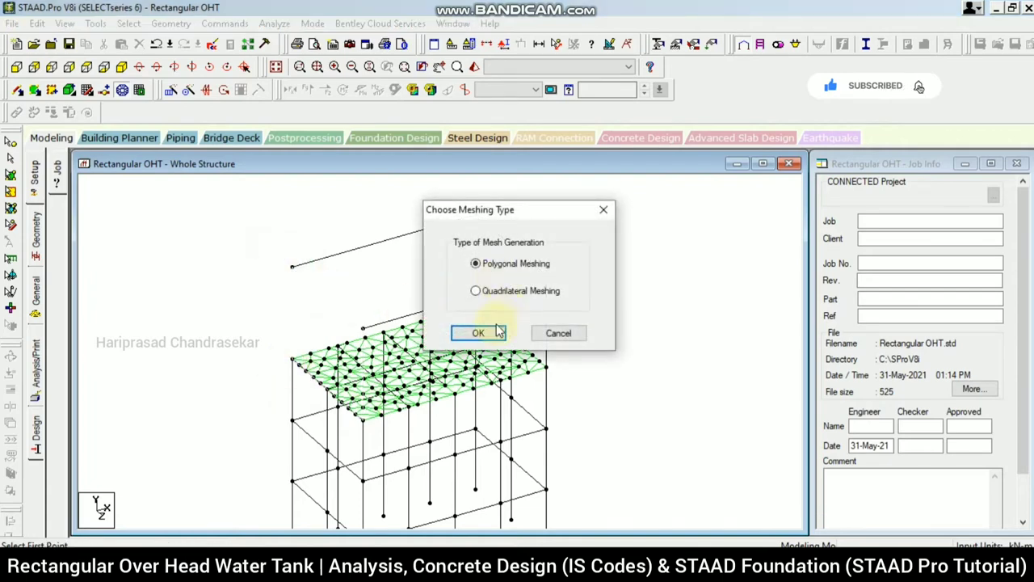
click(479, 333)
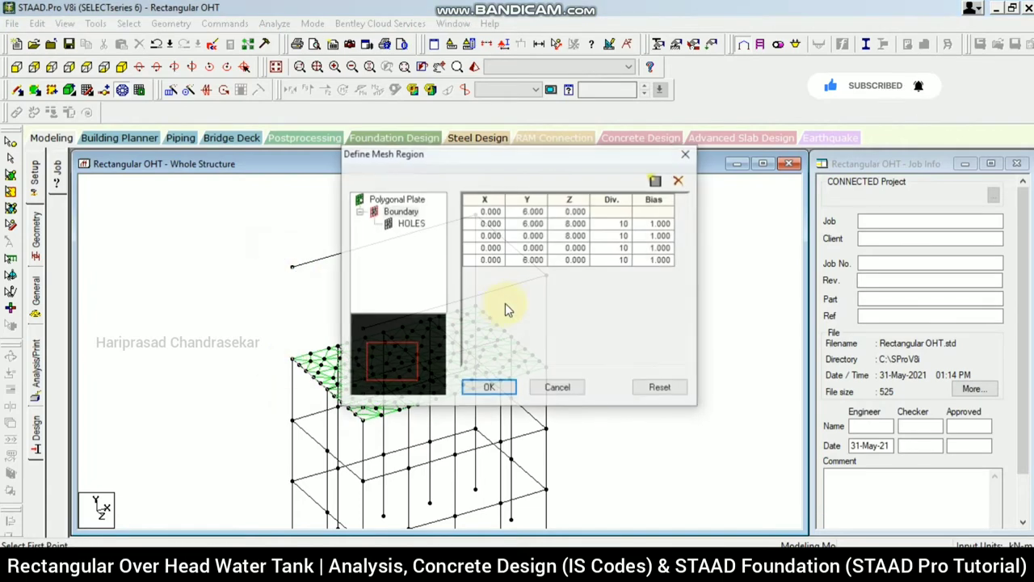
click(490, 387)
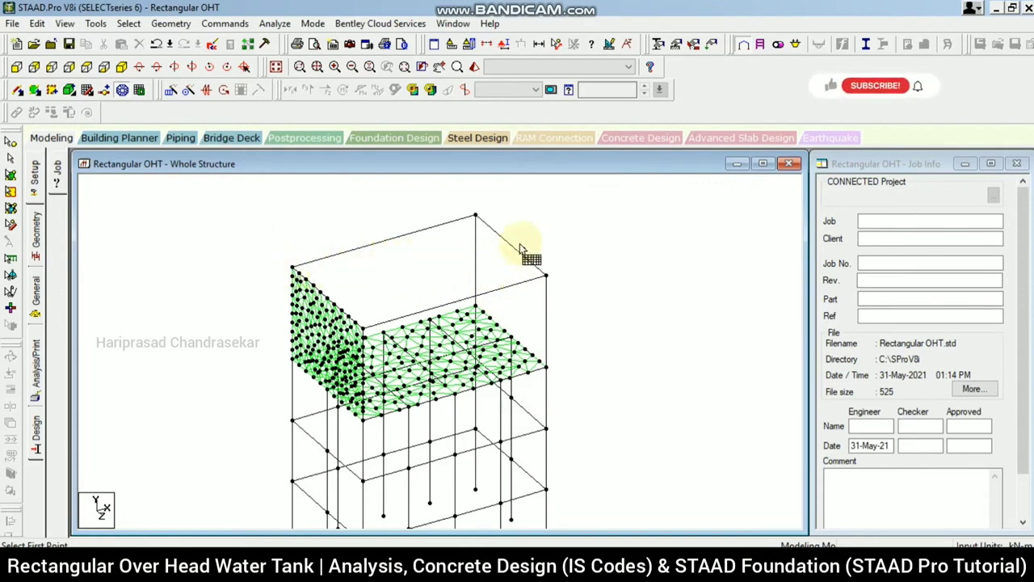
- Generate a polygonal plate mesh on the 8 x 6 m tank end wall opposite the already meshed one, through its four corners
click(476, 214)
click(547, 276)
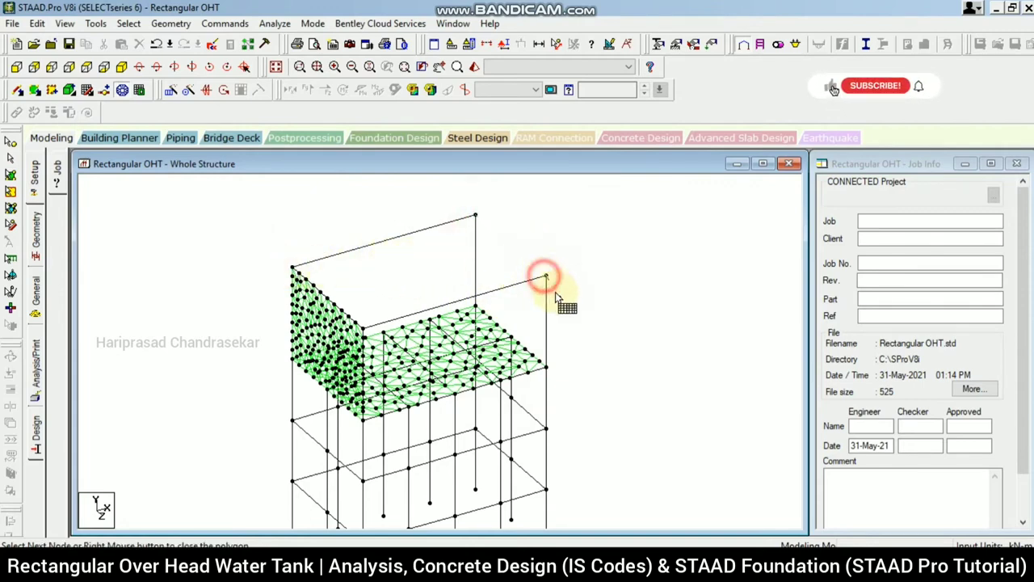
click(546, 367)
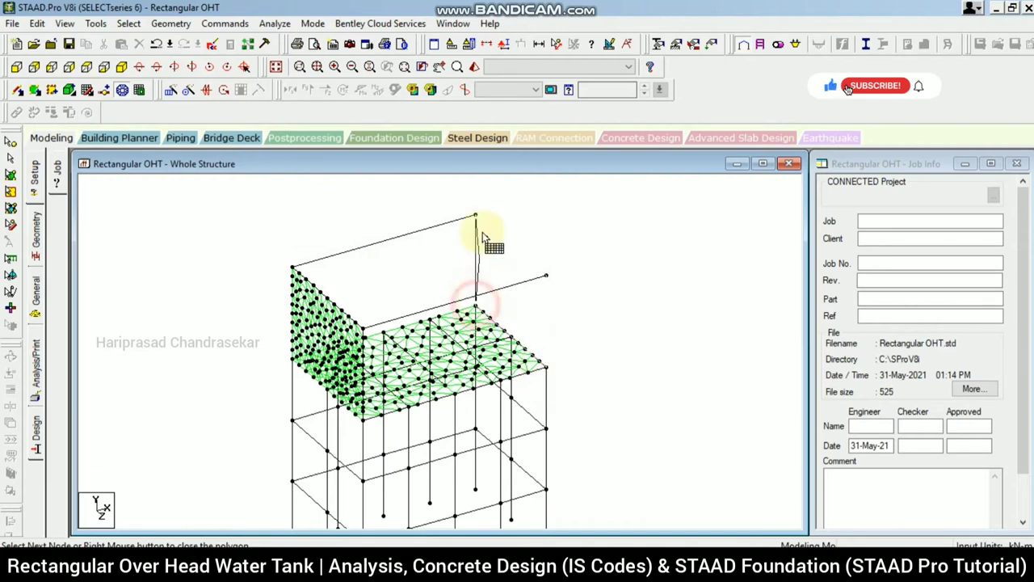
click(477, 215)
click(478, 331)
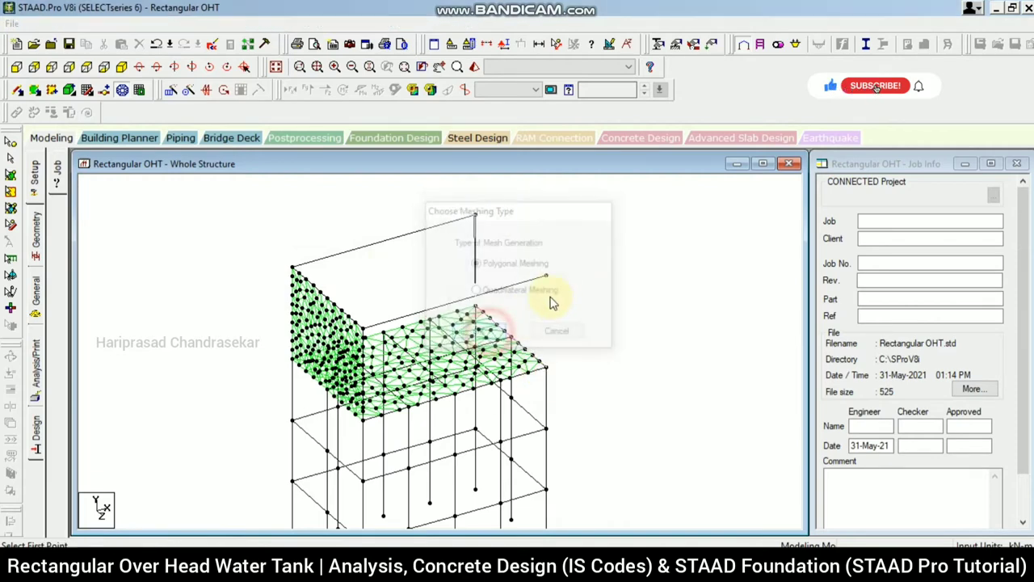
click(489, 385)
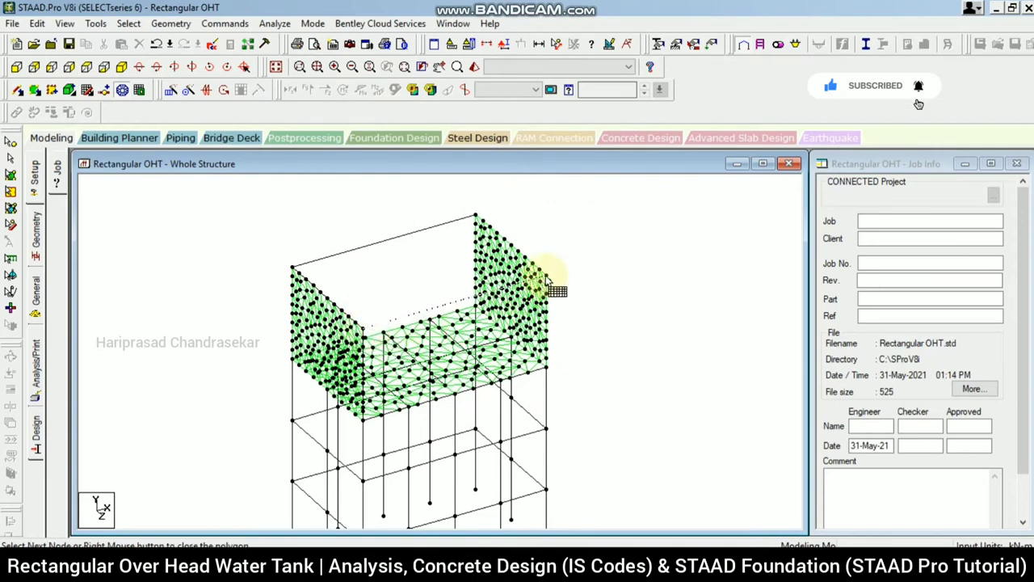
- Generate a polygonal plate mesh on the front 12 x 6 m long wall of the tank through its four corners
click(546, 369)
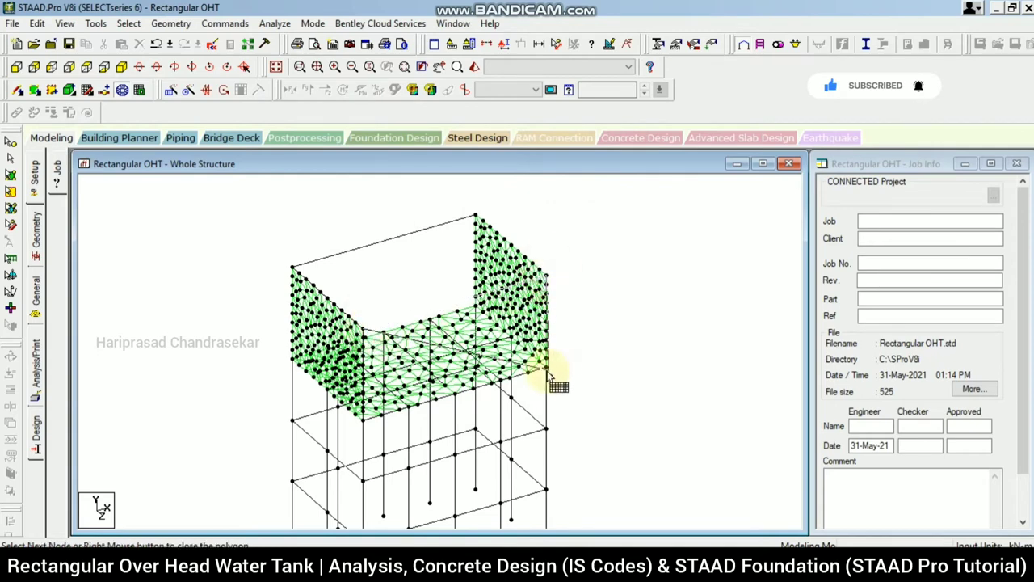
click(362, 417)
right_click(358, 327)
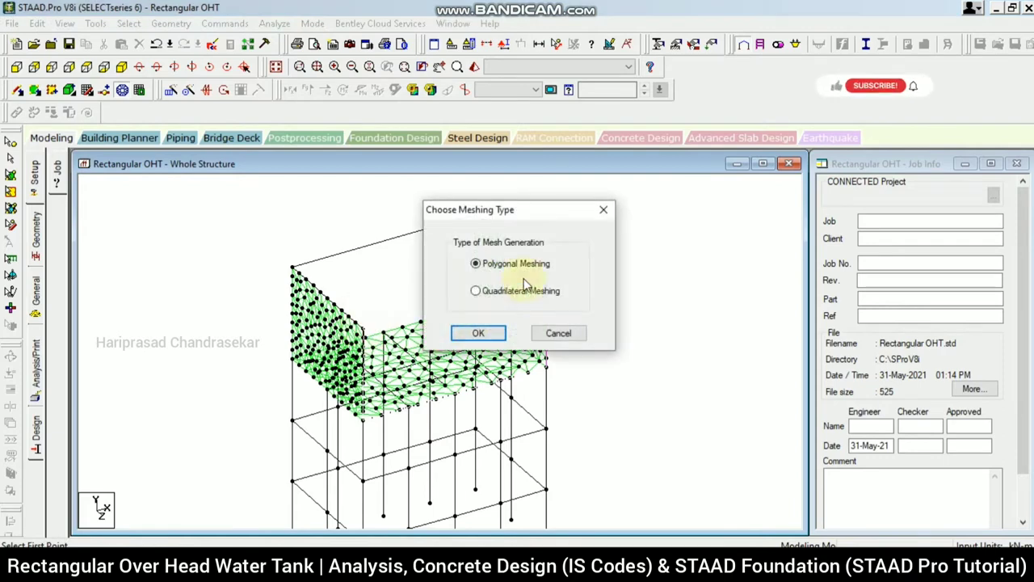
click(492, 333)
click(490, 389)
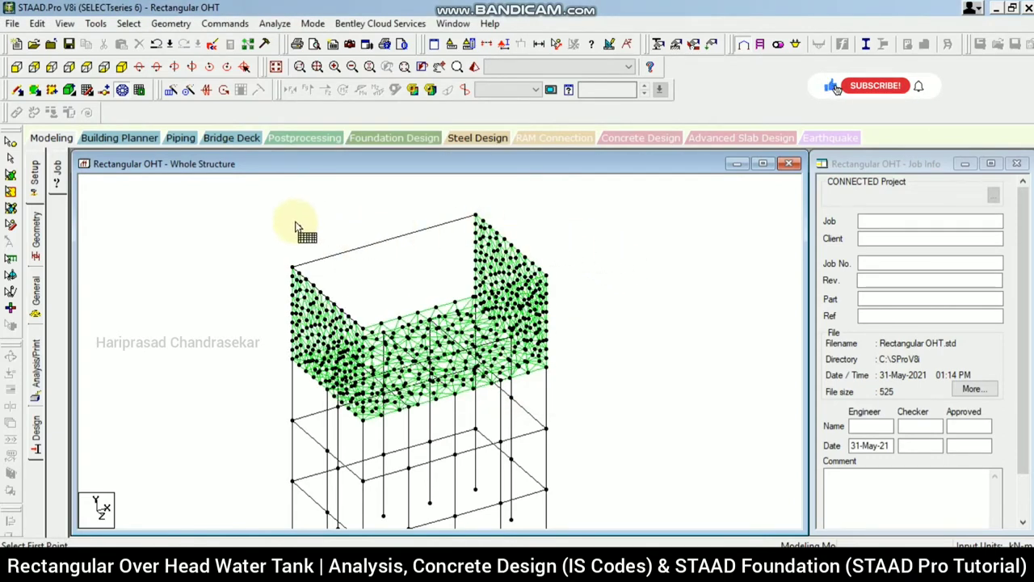
- Generate a polygonal plate mesh on the remaining open 12 x 6 m long wall of the tank through its four corners
mouse_move(311, 226)
middle_down()
mouse_move(485, 266)
mouse_move(462, 196)
mouse_move(380, 275)
mouse_move(392, 254)
mouse_move(314, 215)
middle_up()
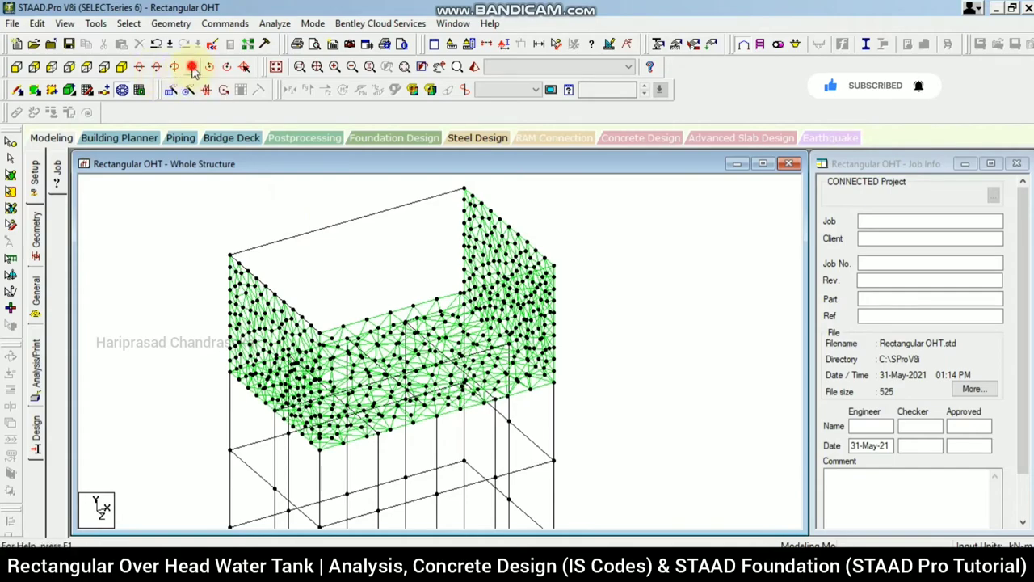
click(192, 67)
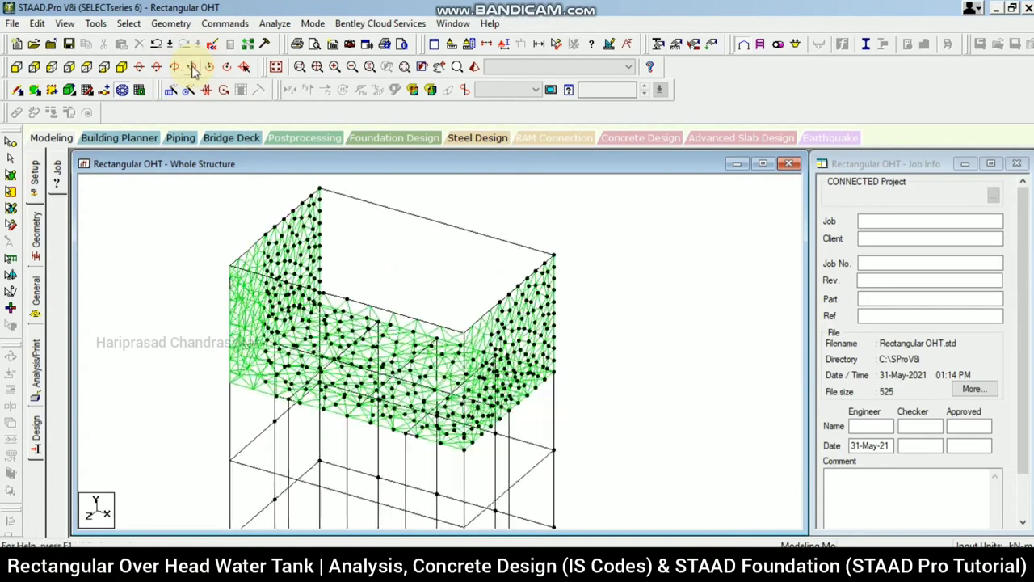
click(192, 67)
click(193, 67)
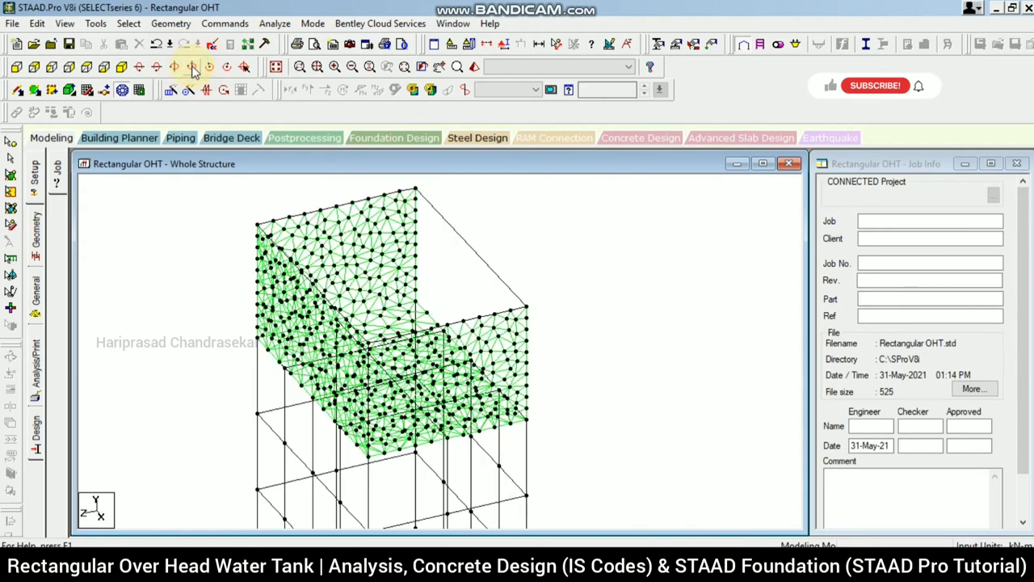
click(192, 67)
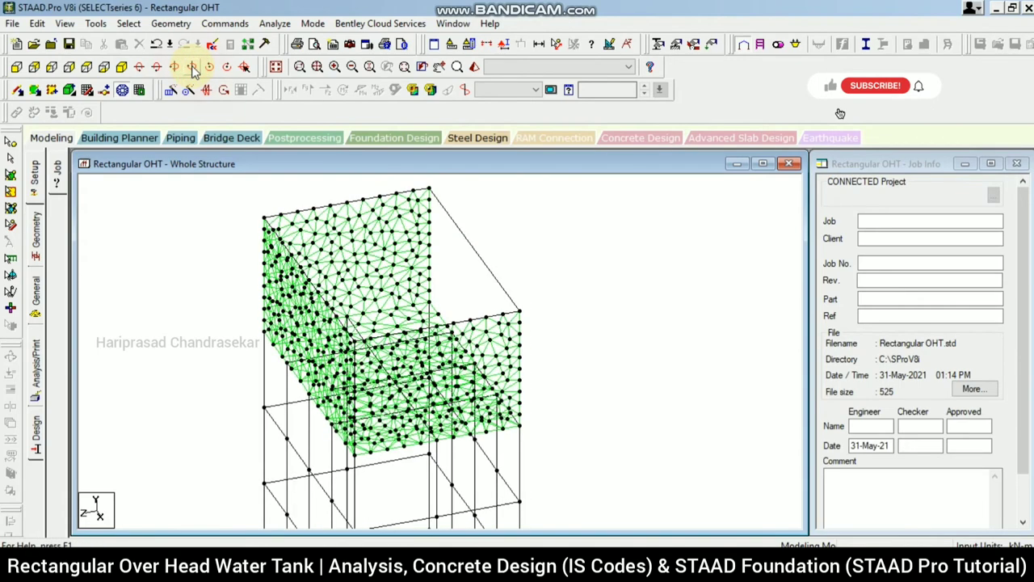
click(430, 192)
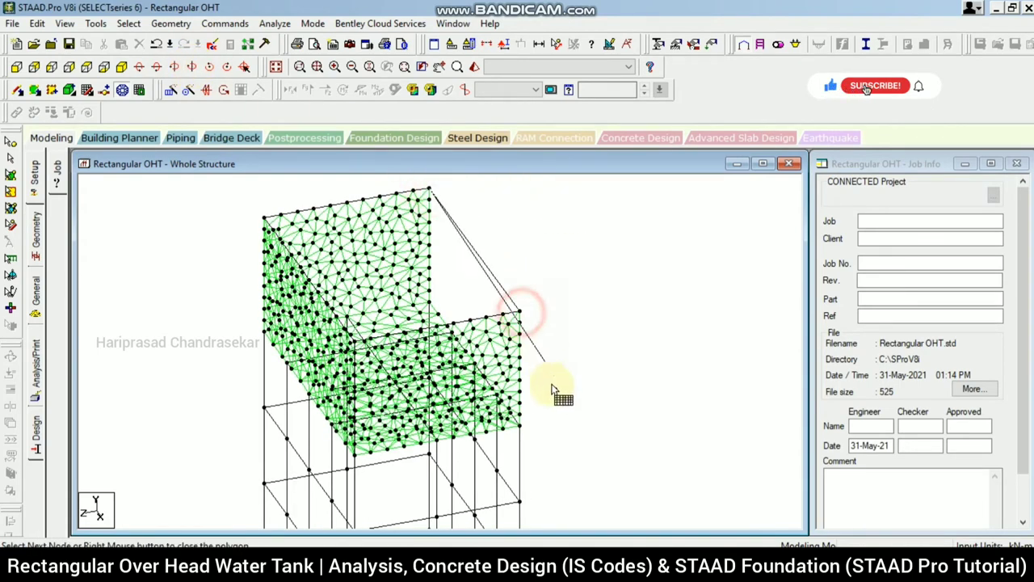
click(428, 302)
click(429, 191)
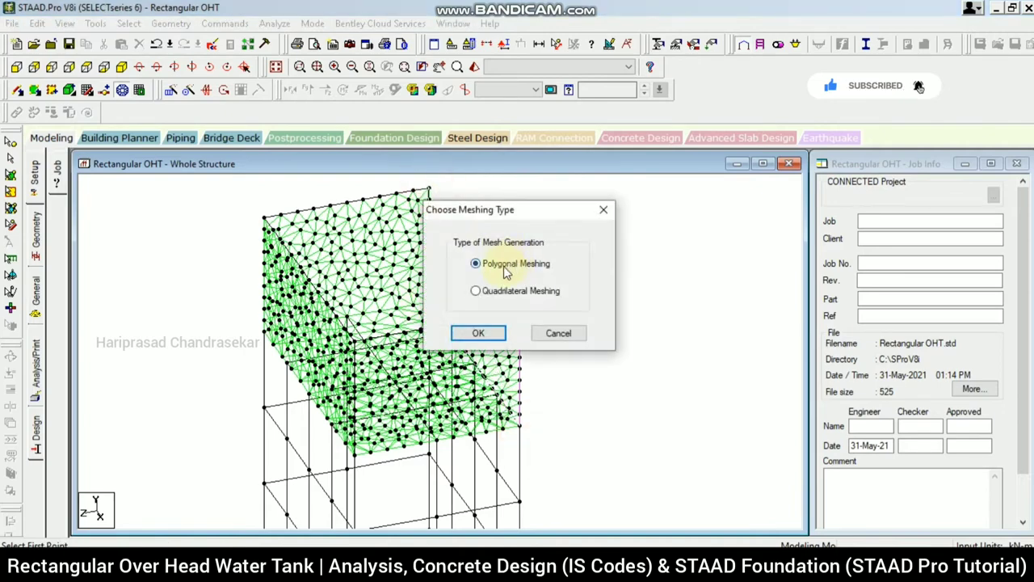
click(480, 334)
click(493, 388)
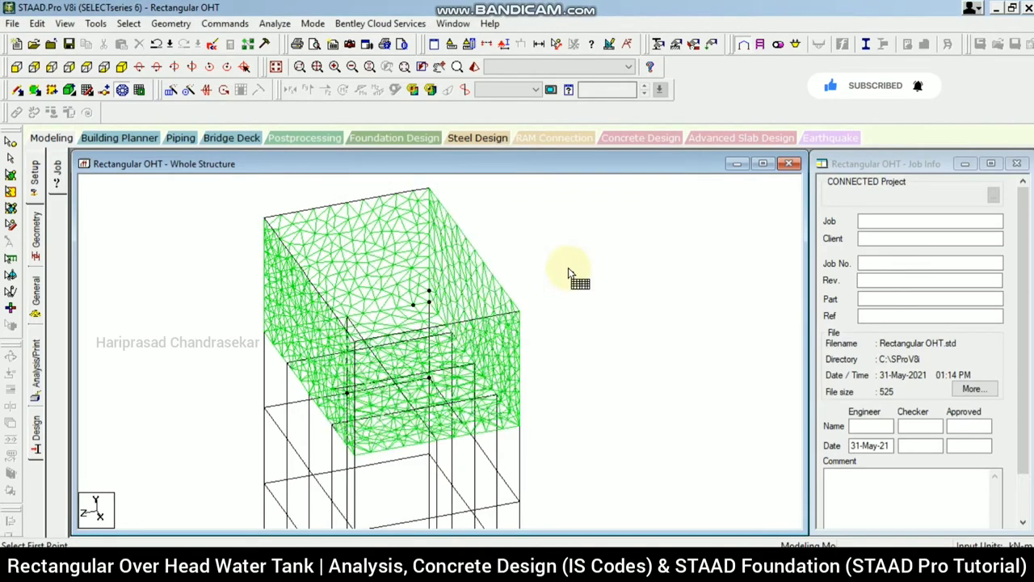
- Inspect the fully meshed tank and its supporting frame in the 3D rendered view, and close the rendered view
middle_drag(532, 252, 619, 277)
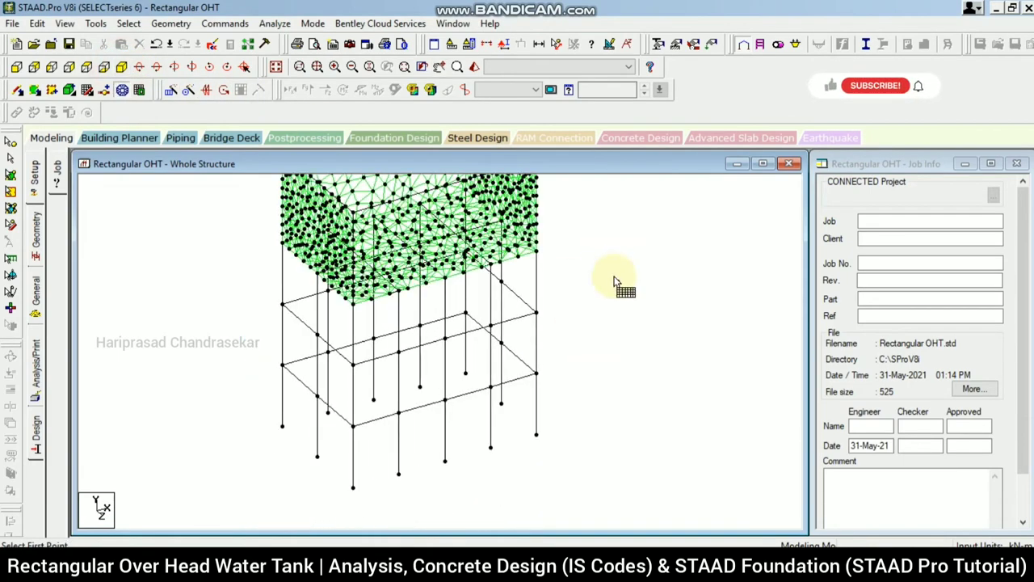
click(474, 67)
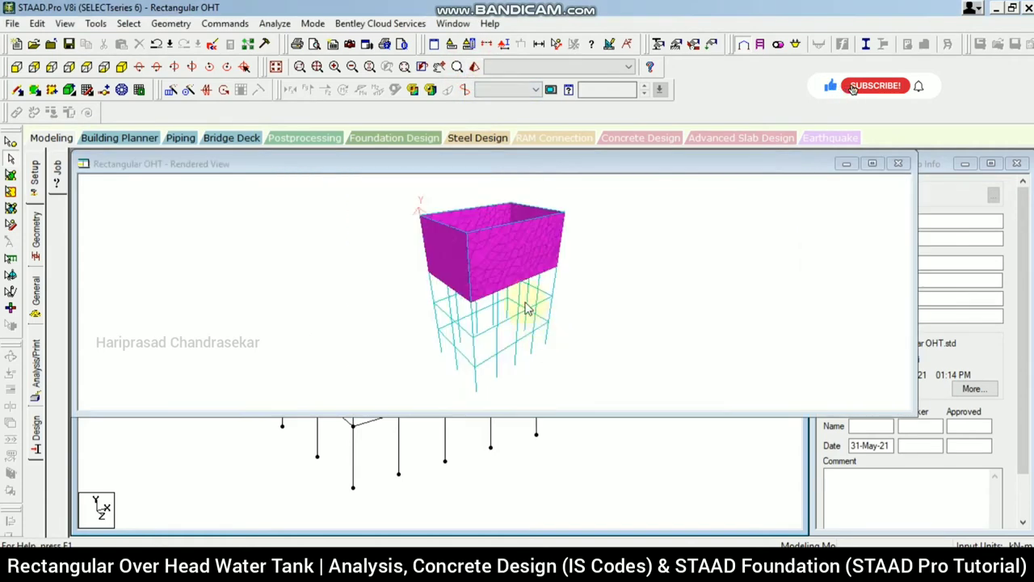
drag(528, 302, 538, 271)
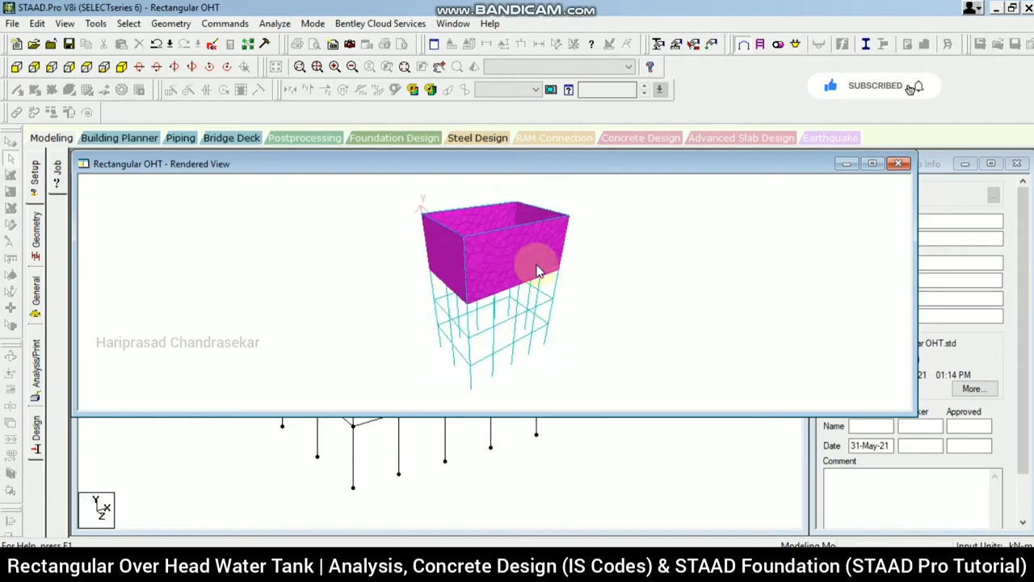
click(898, 164)
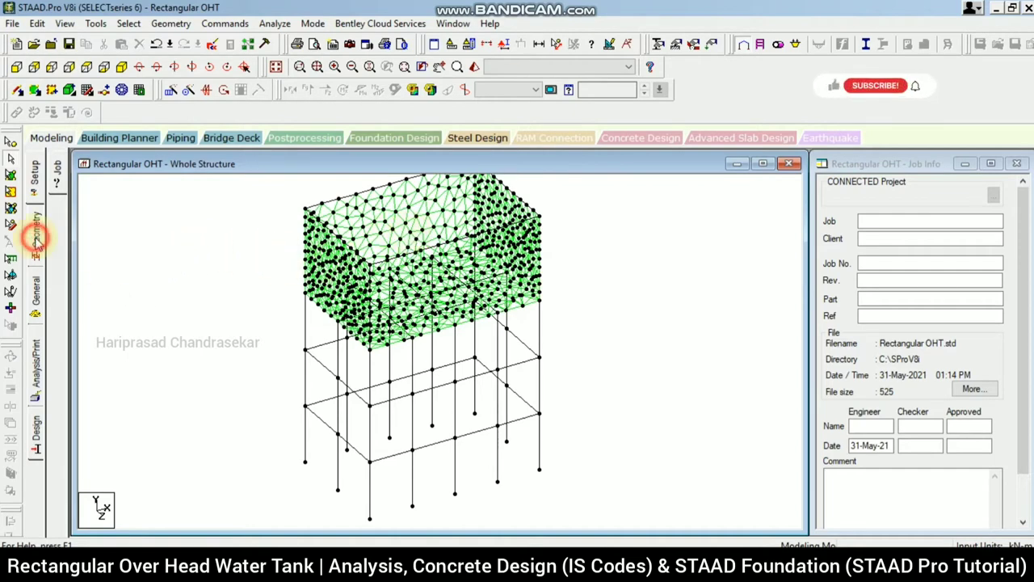
- Define a rectangular concrete section with YD 0.3 m and ZD 0.3 m in the member properties
click(36, 293)
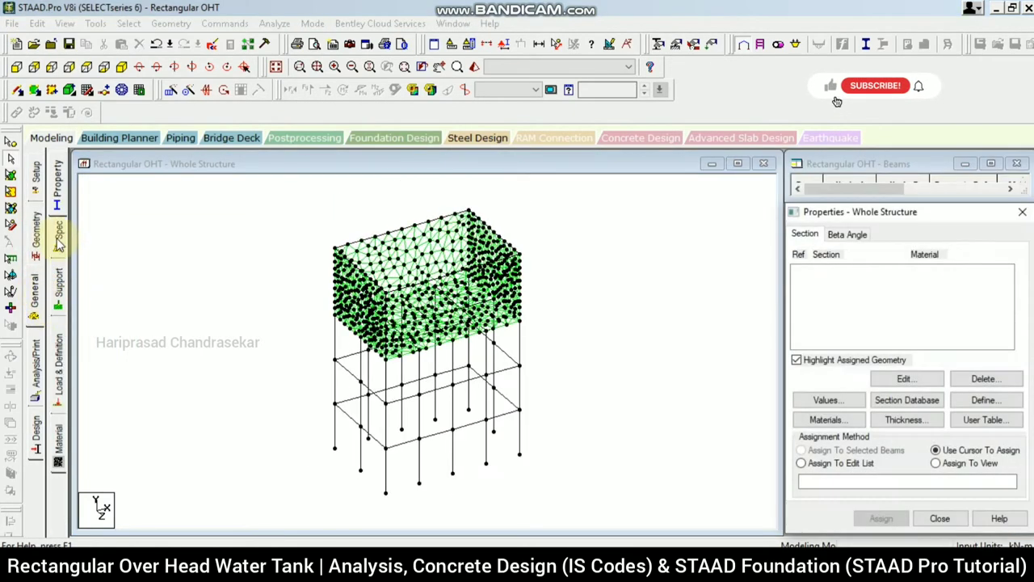
click(58, 236)
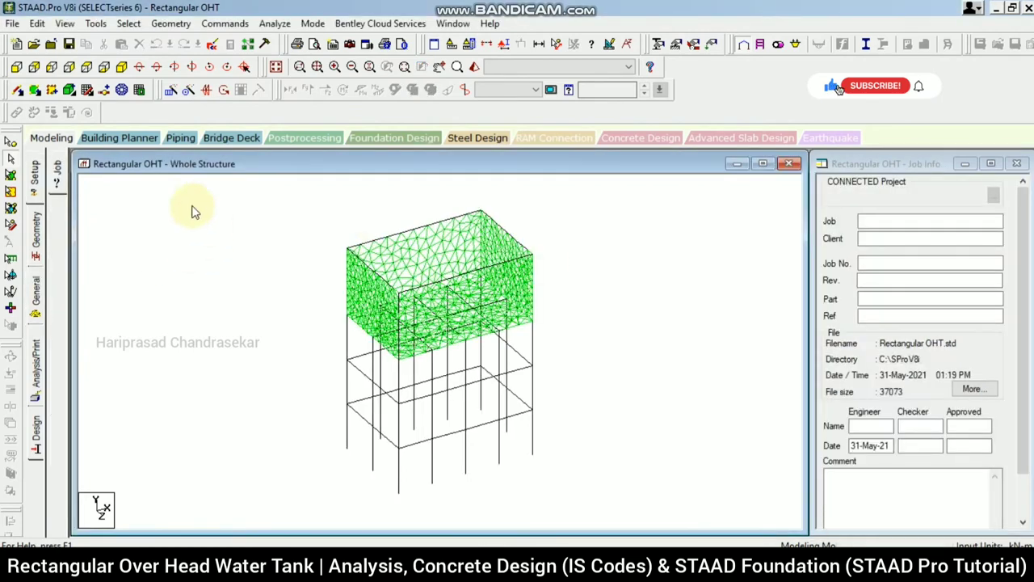
click(36, 293)
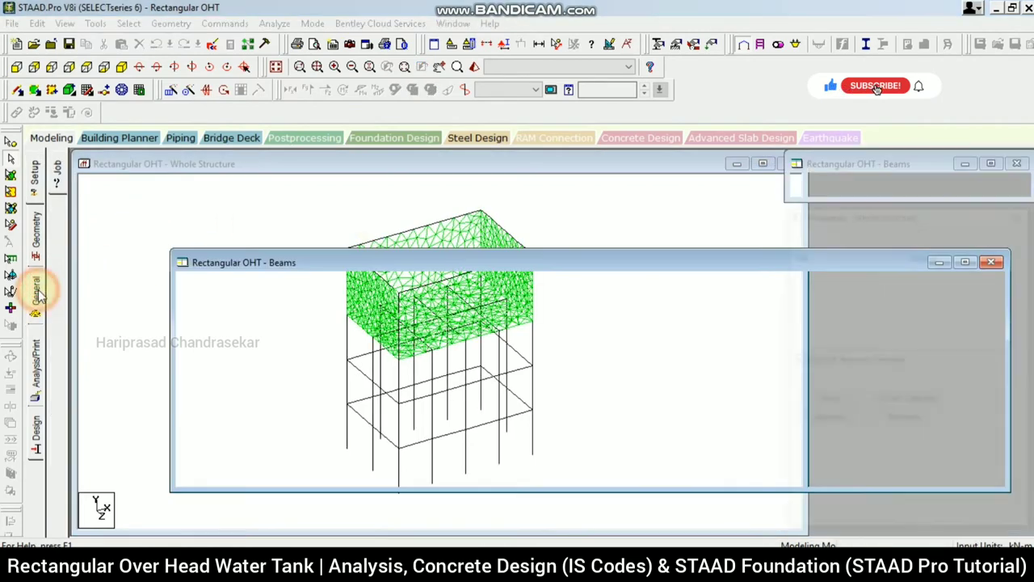
click(982, 402)
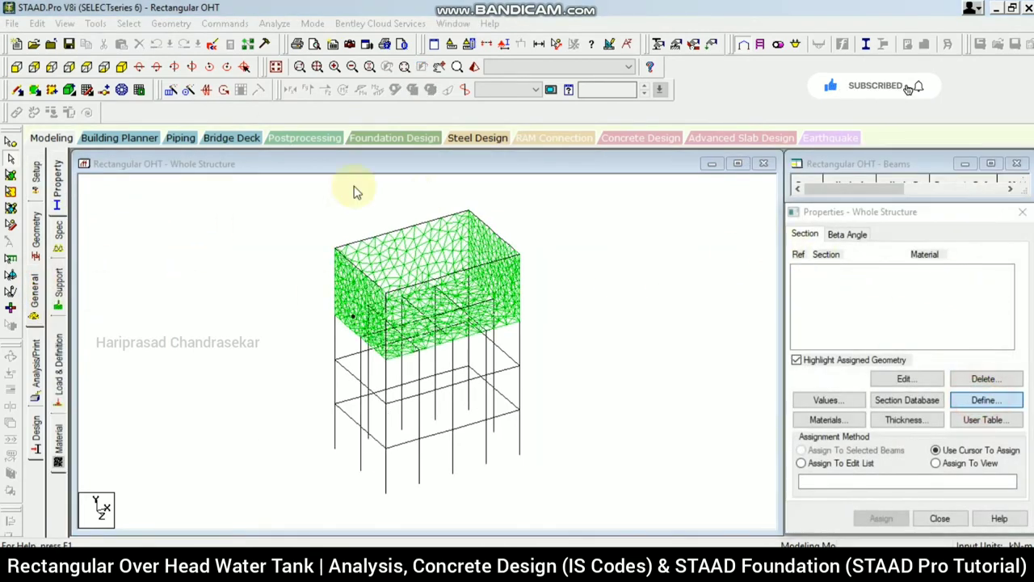
click(302, 163)
click(581, 233)
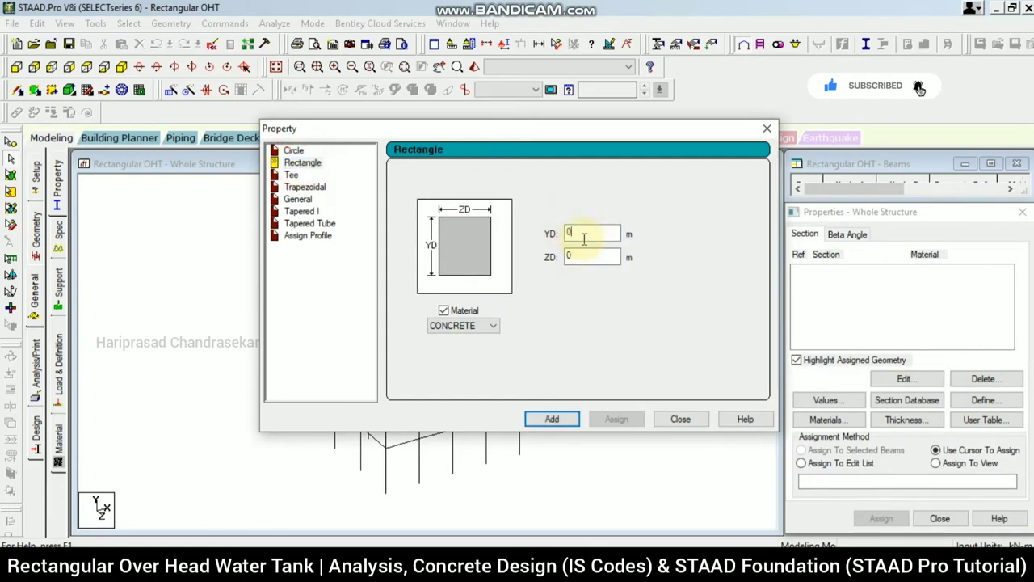
click(552, 418)
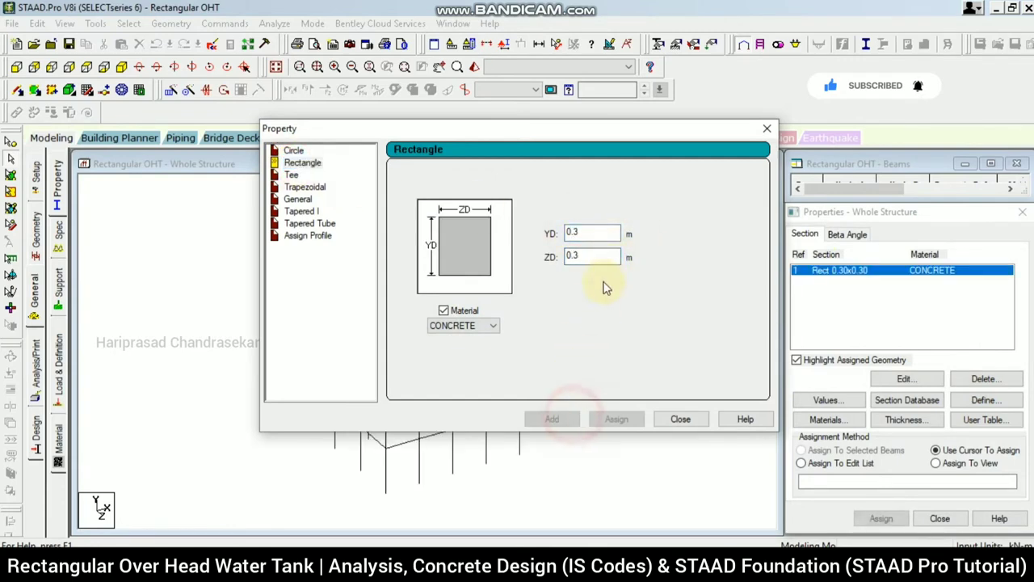
- Add a second rectangular concrete section with YD 0.35 m and ZD 0.35 m, and finish defining member sections
click(603, 232)
text(5)
click(607, 255)
text(5)
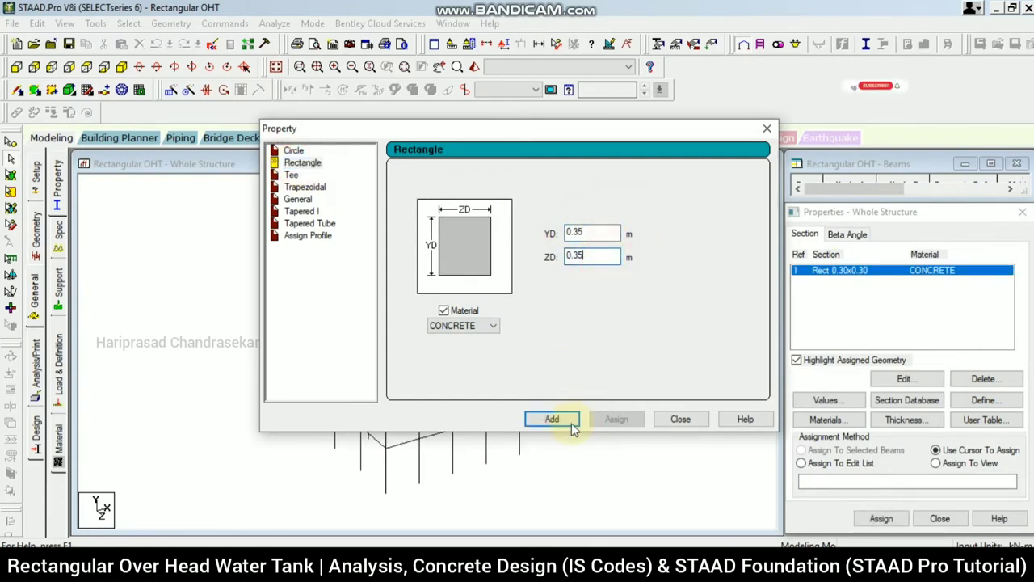
click(553, 420)
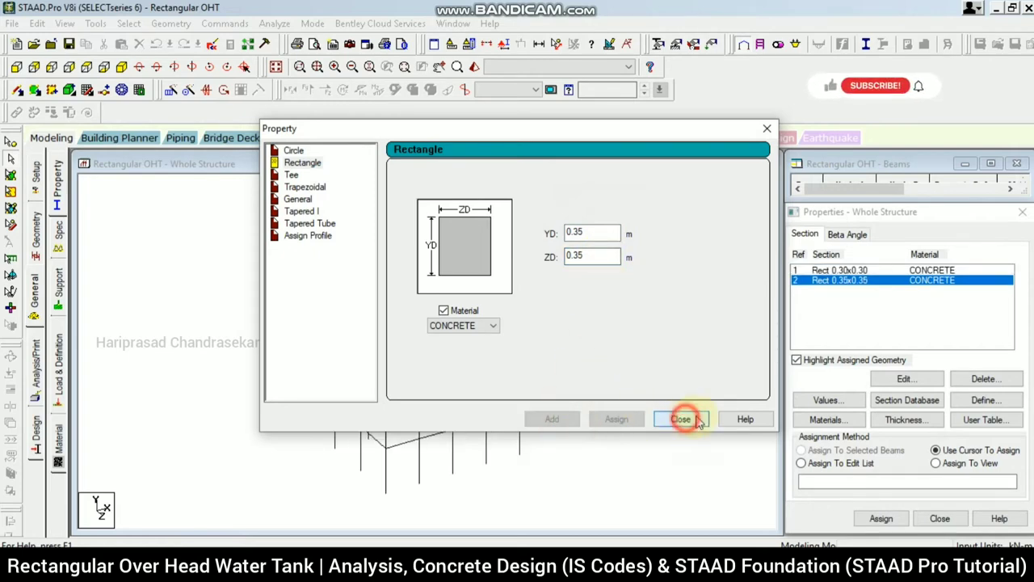
click(698, 421)
- Define a concrete plate element thickness of 0.15 m at all four nodes
click(903, 419)
click(639, 223)
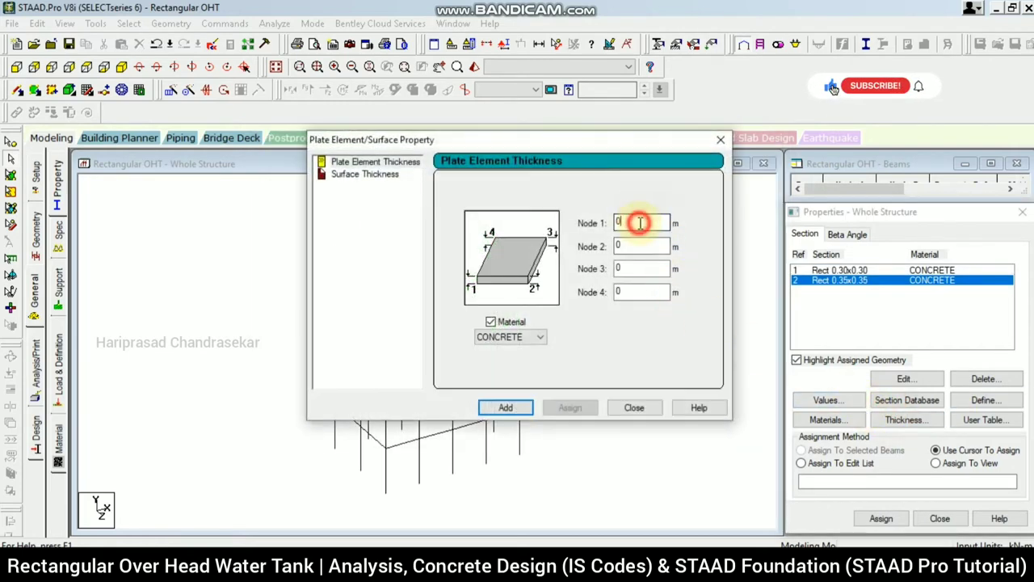
text(5)
click(506, 407)
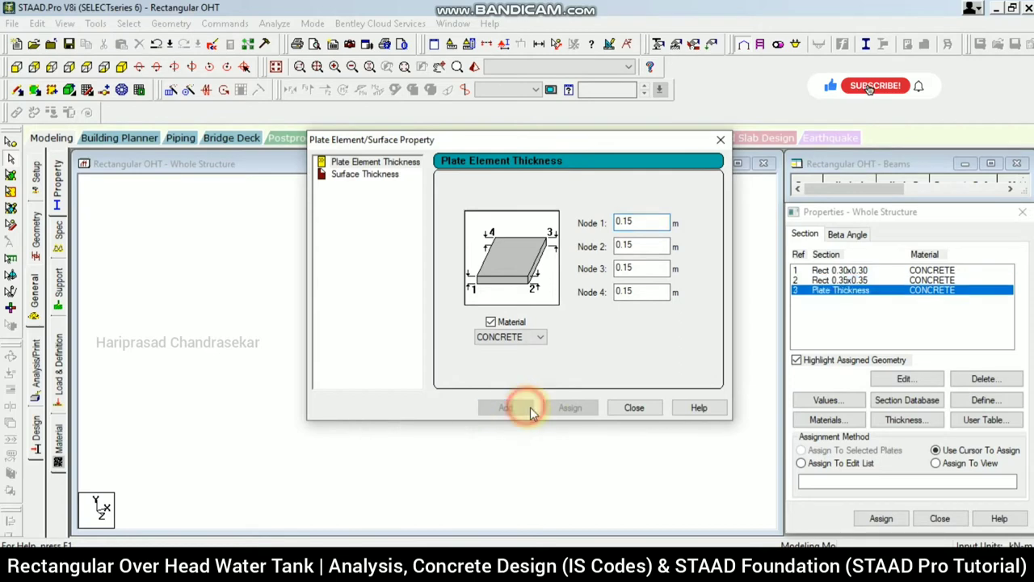
click(630, 408)
- Select all beams parallel to X and Z and assign the Rect 0.30x0.30 section to them
click(840, 270)
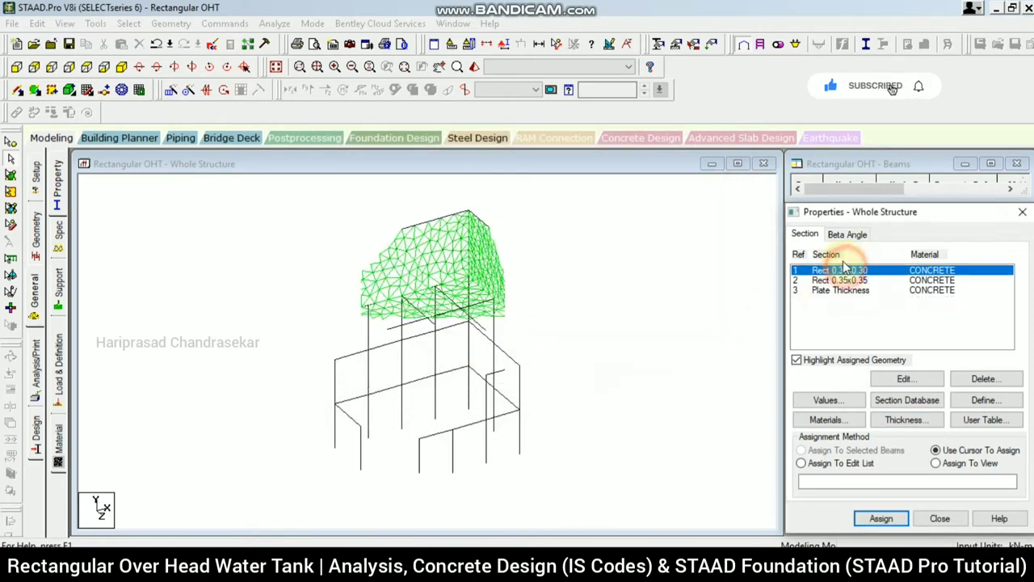
click(128, 23)
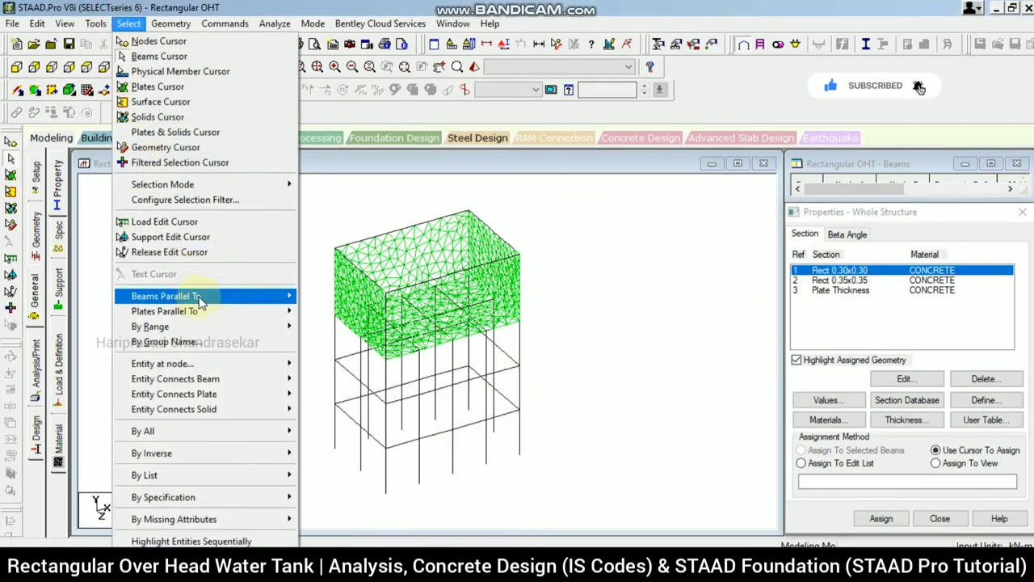
mouse_move(178, 296)
click(314, 297)
click(128, 24)
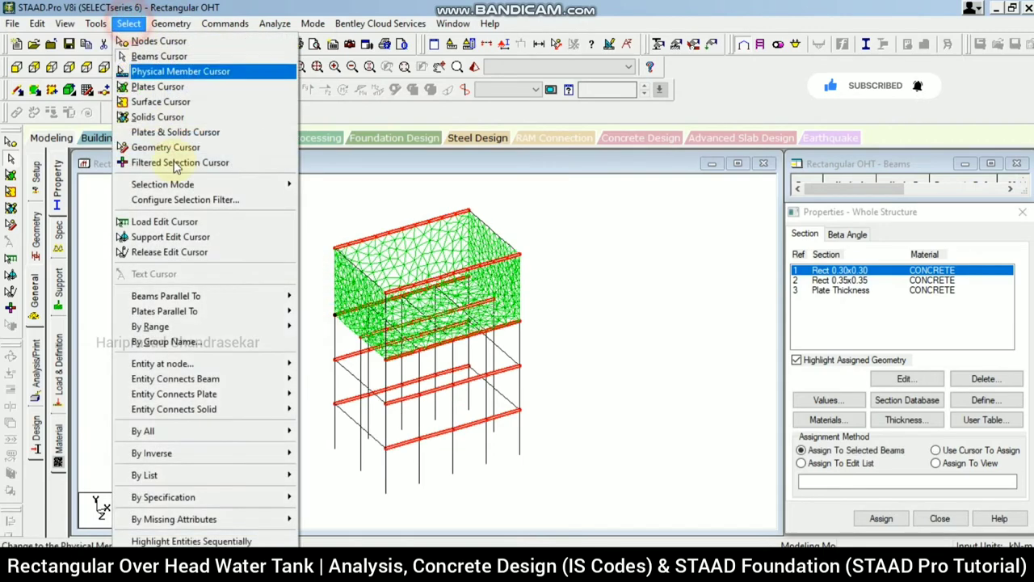
click(316, 325)
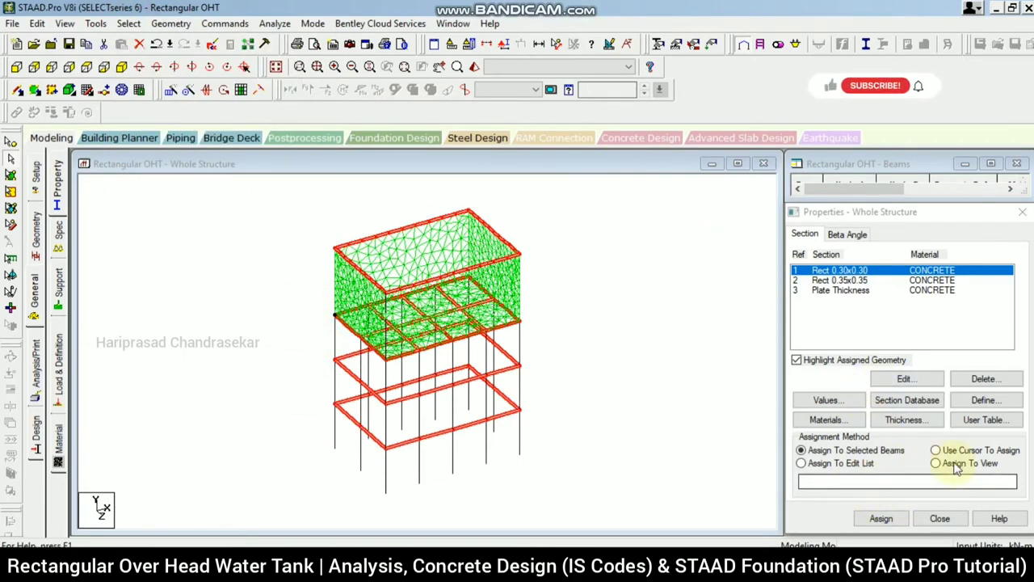
click(881, 518)
click(935, 411)
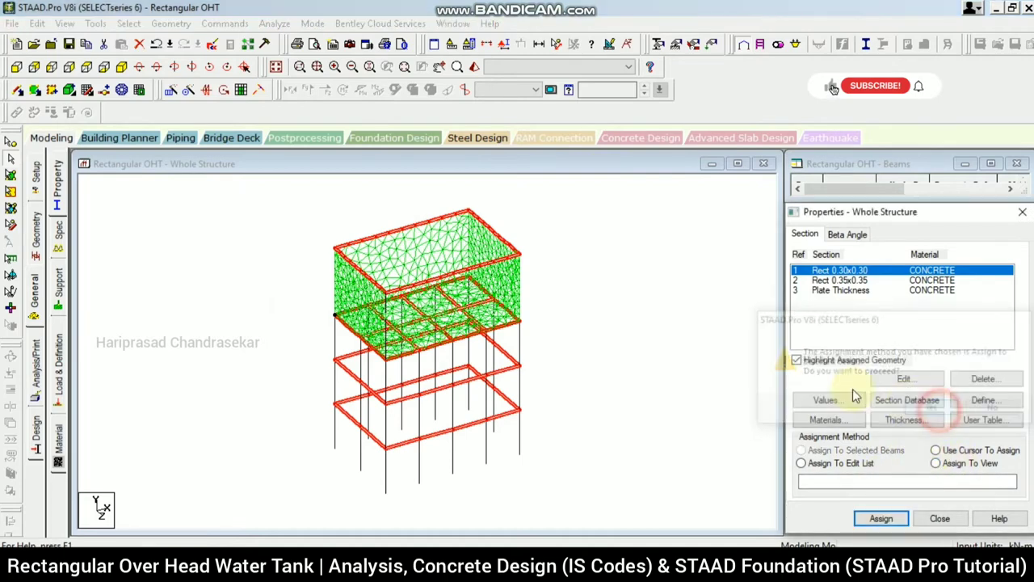
- Select all beams parallel to Y and assign the Rect 0.35x0.35 section to them
click(845, 281)
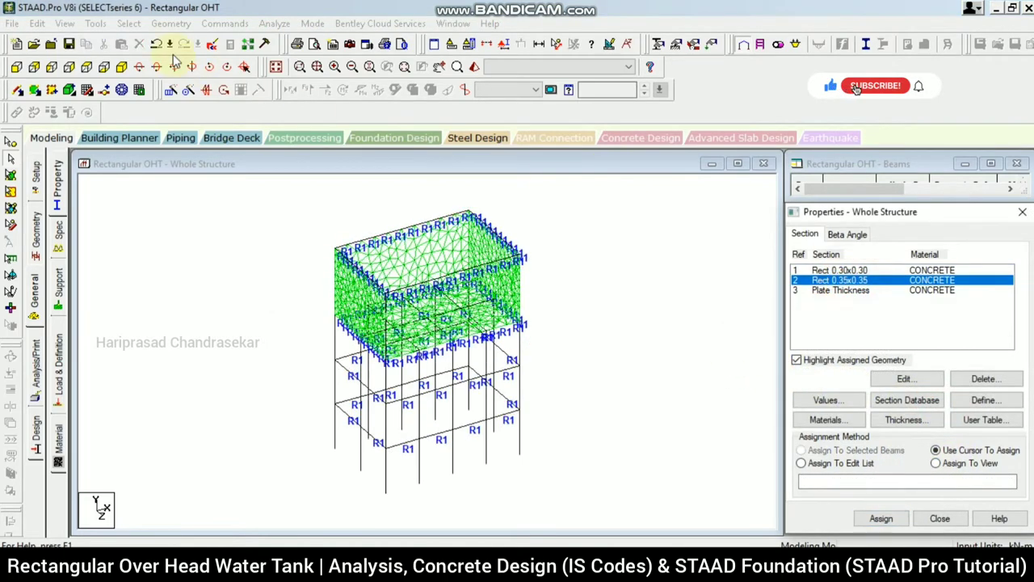
click(129, 24)
mouse_move(202, 295)
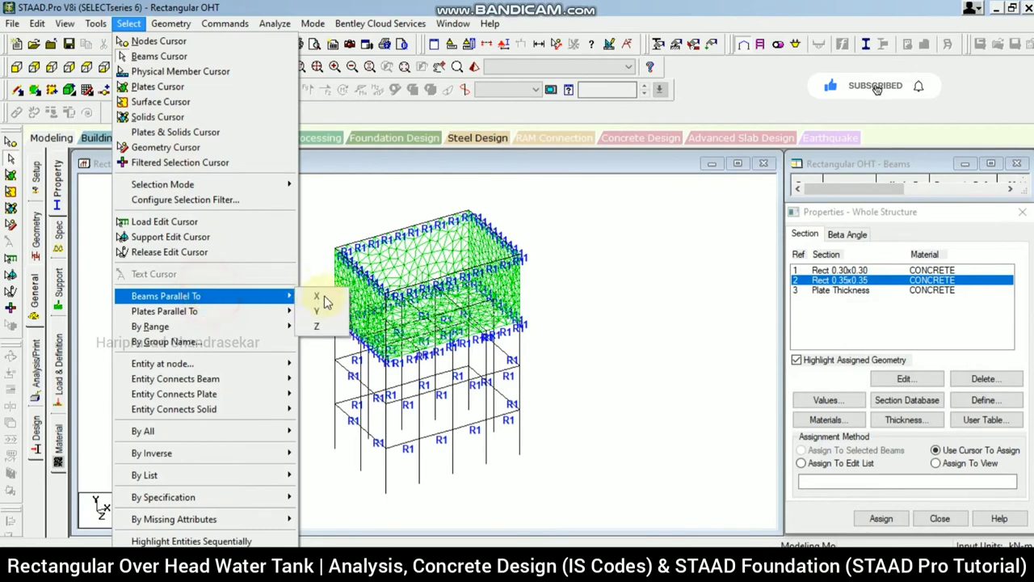
click(327, 314)
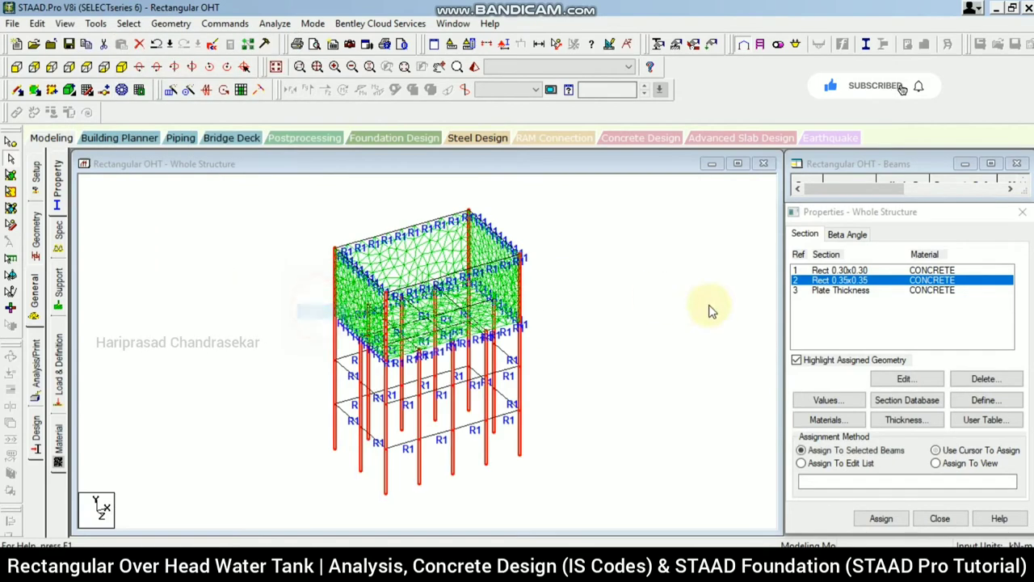
click(882, 518)
click(935, 404)
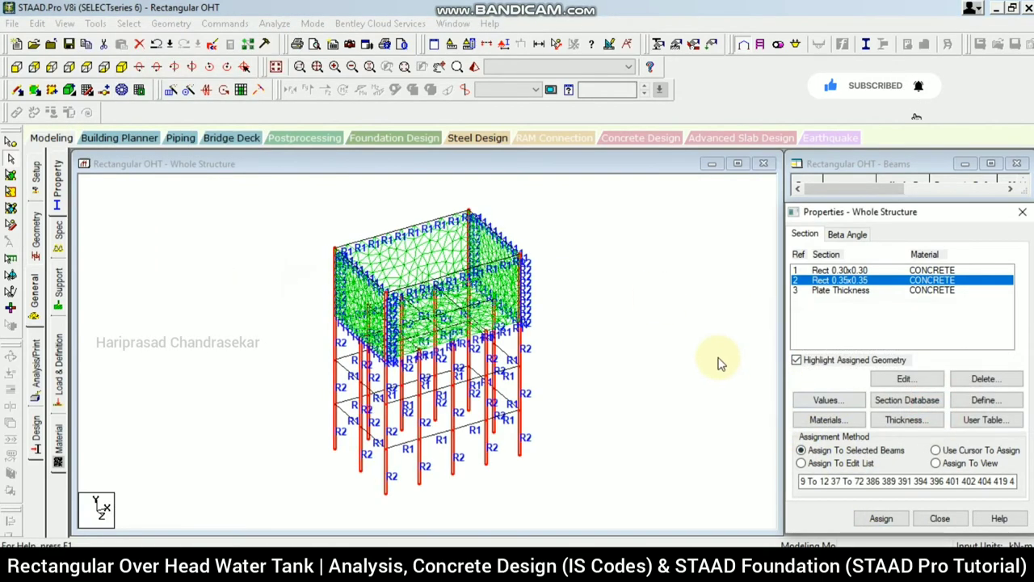
- Assign the plate thickness property to all plates in the view
click(841, 289)
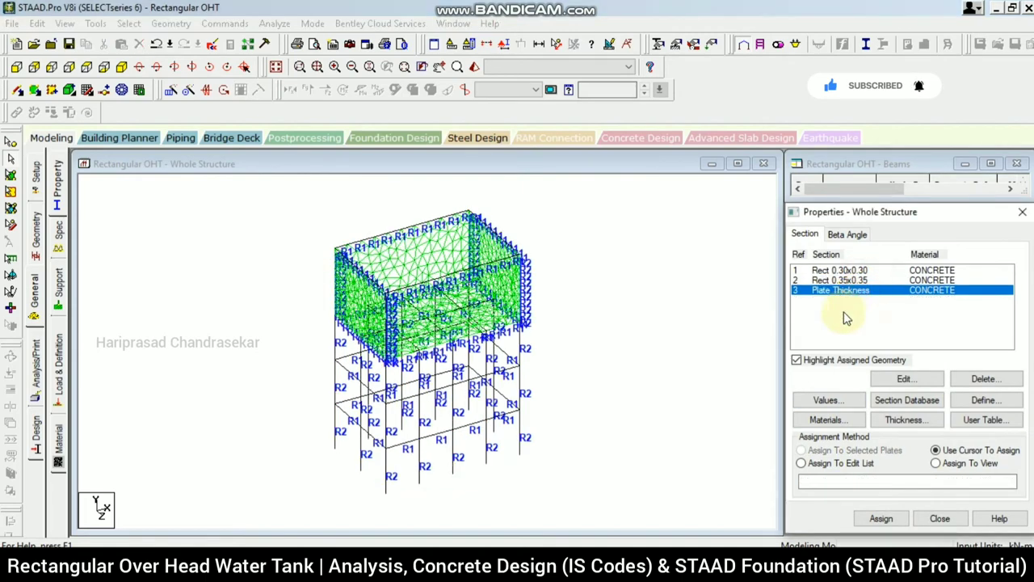
click(937, 463)
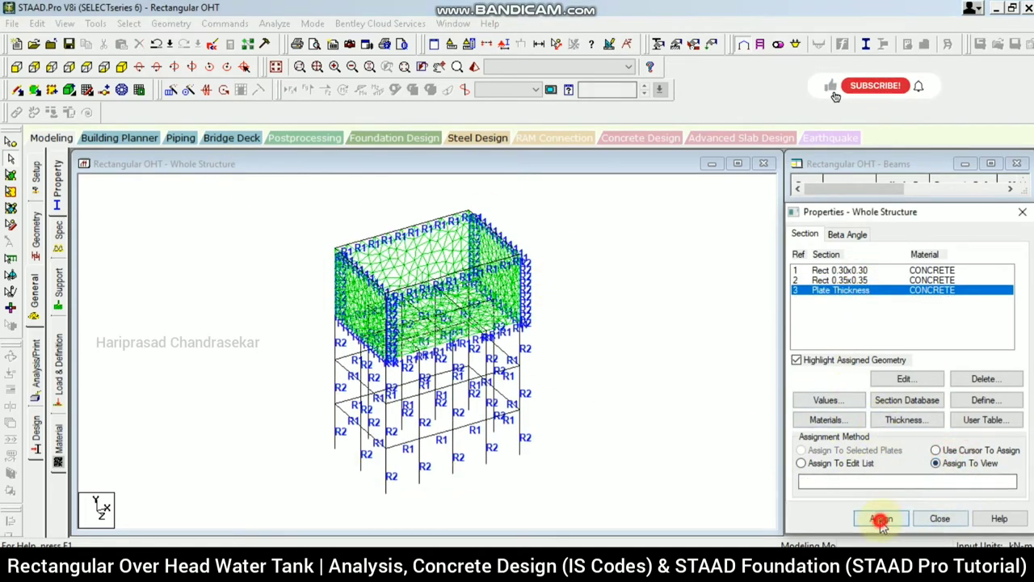
click(881, 518)
click(935, 406)
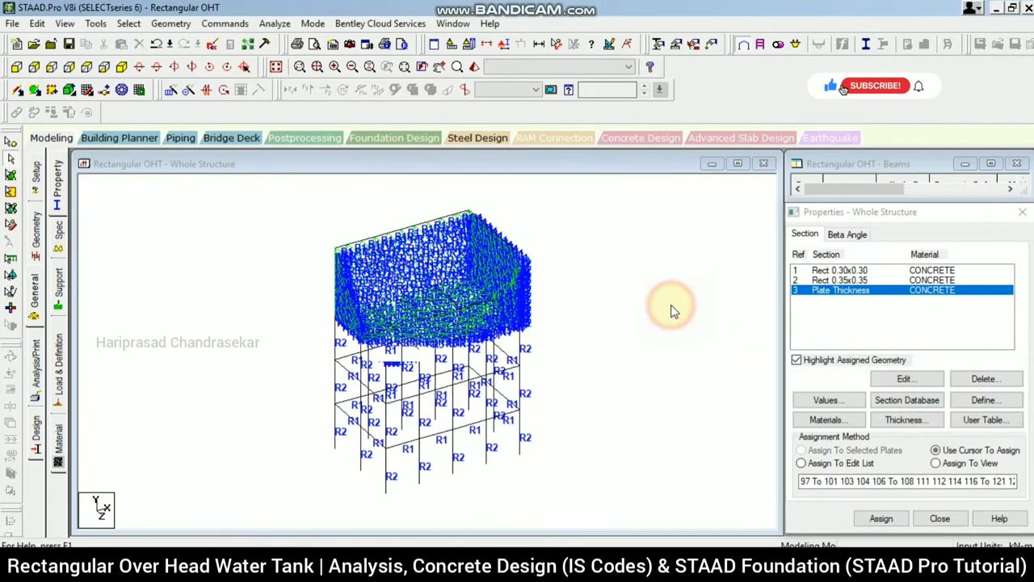
- Inspect the tank in a 3D rendered view, rotating it, and close the rendered view
click(475, 67)
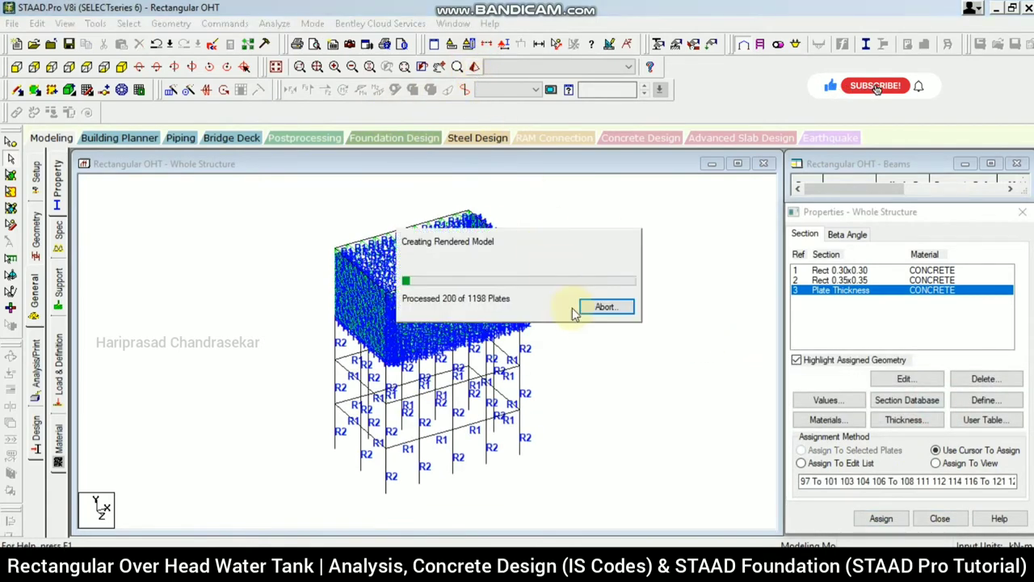
click(592, 365)
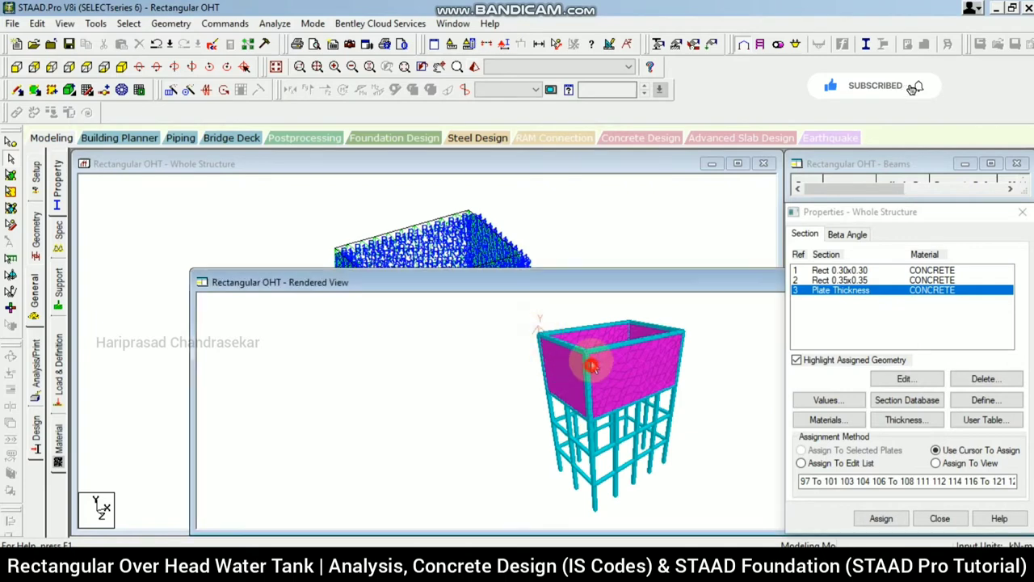
drag(592, 365, 646, 323)
drag(639, 281, 386, 193)
click(738, 194)
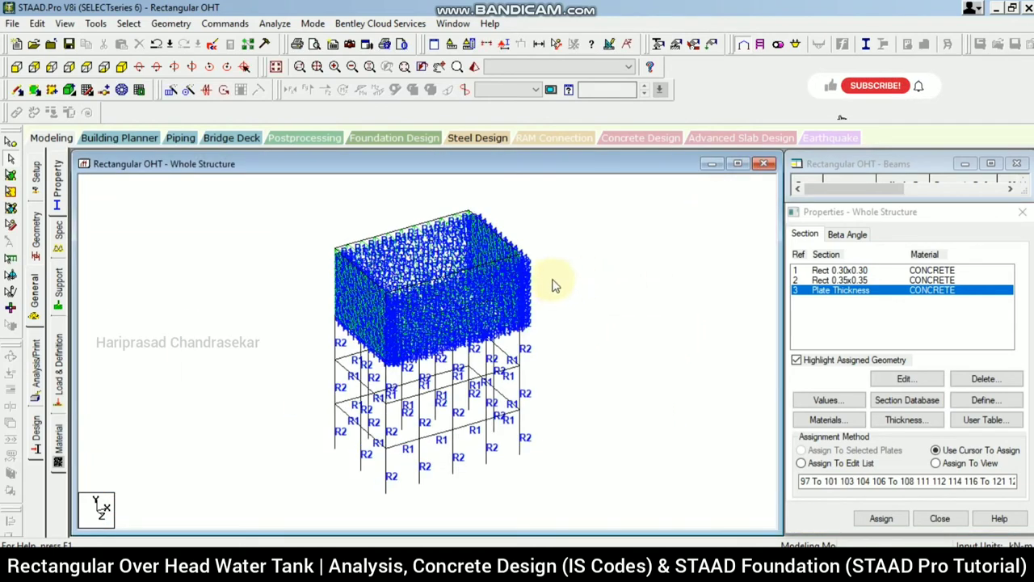
- Create a fixed support definition for the structure
click(58, 283)
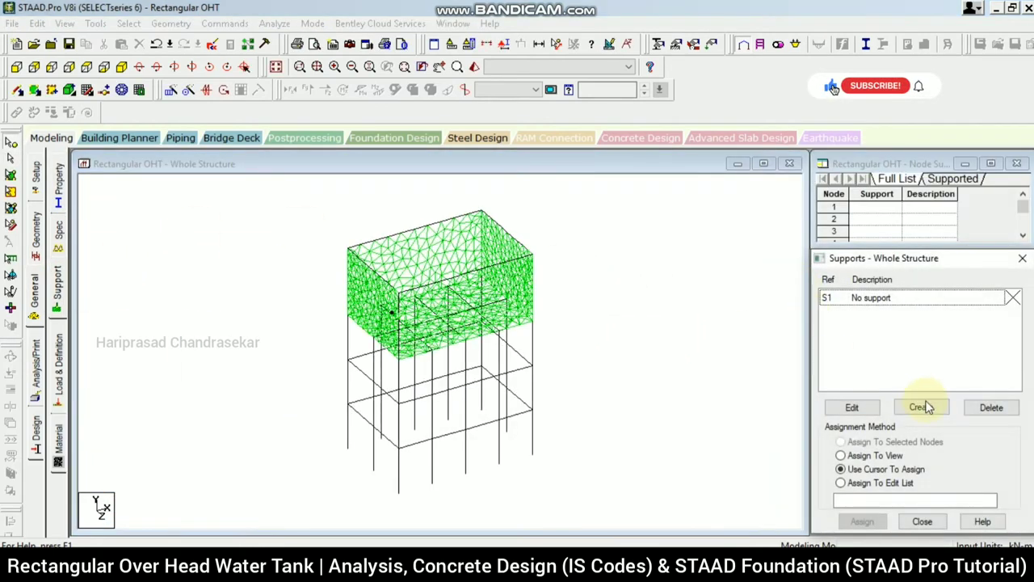
click(928, 406)
click(817, 534)
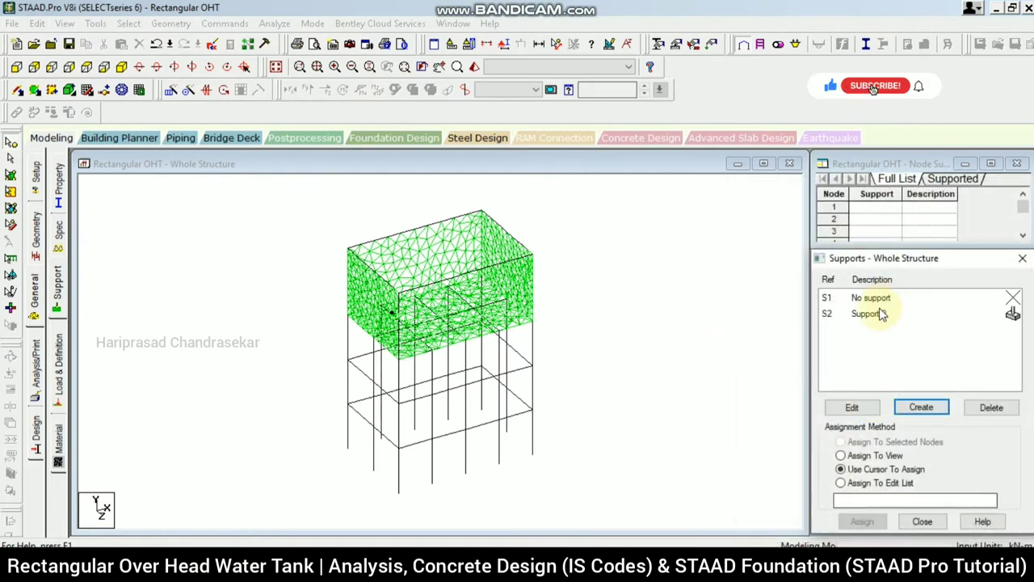
- Select all column base nodes in the front view, assign the Support 2 definition to them, and return to the isometric view
click(873, 314)
click(16, 67)
drag(557, 465, 260, 518)
click(862, 521)
click(933, 433)
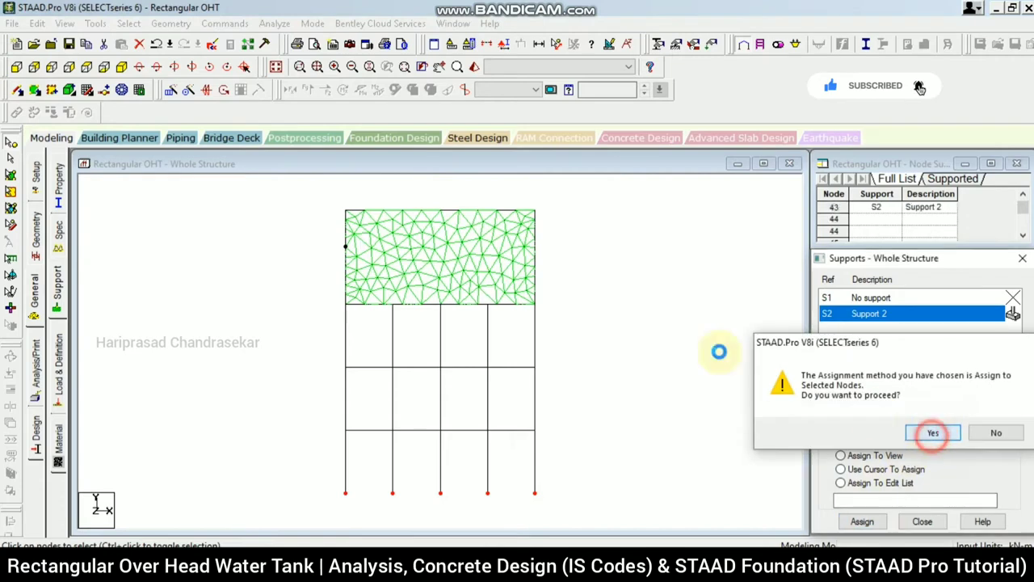
click(122, 66)
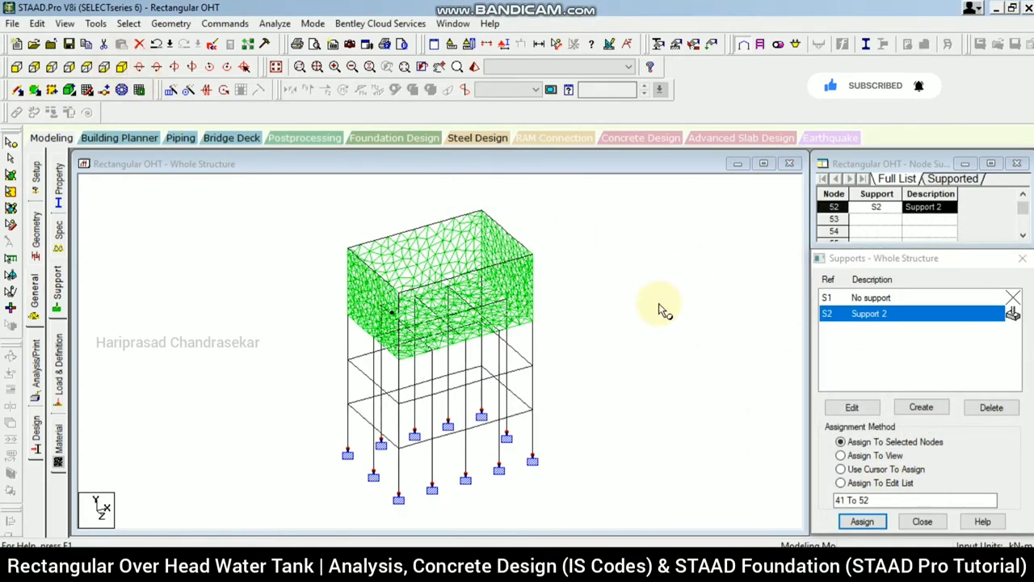
- Add primary load case 1 with loading type Dead and title DL
click(59, 364)
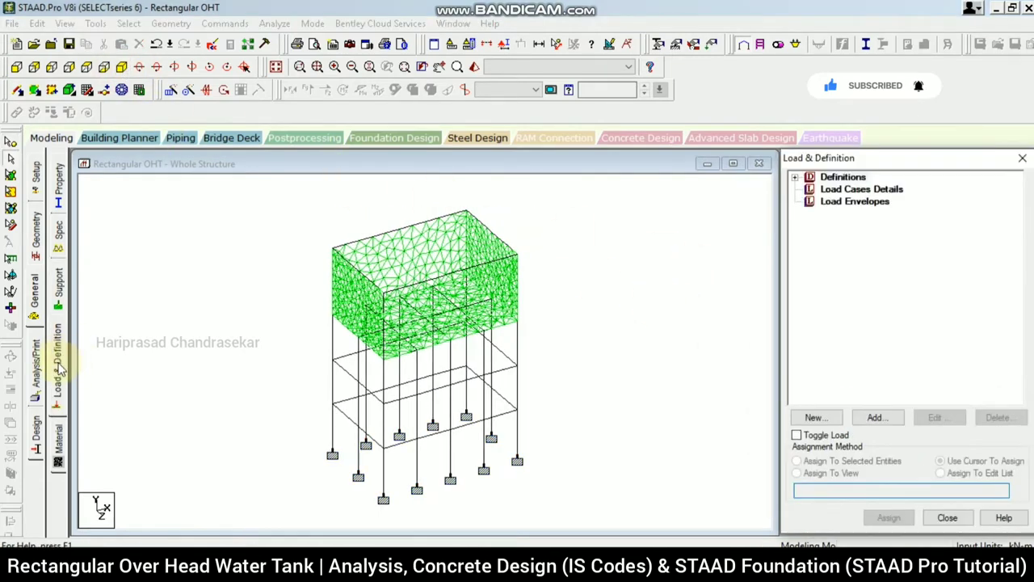
click(849, 191)
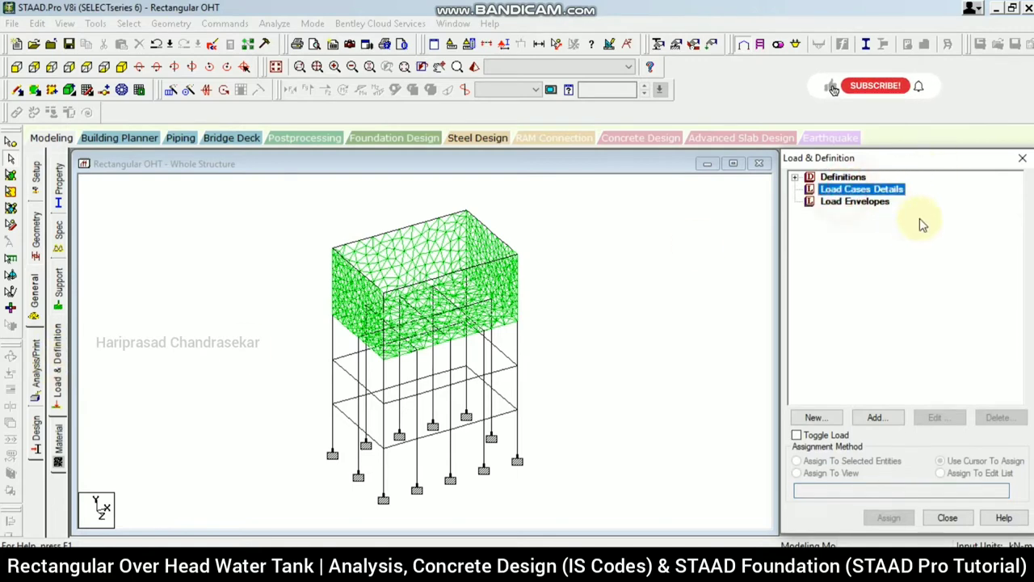
click(887, 418)
click(598, 196)
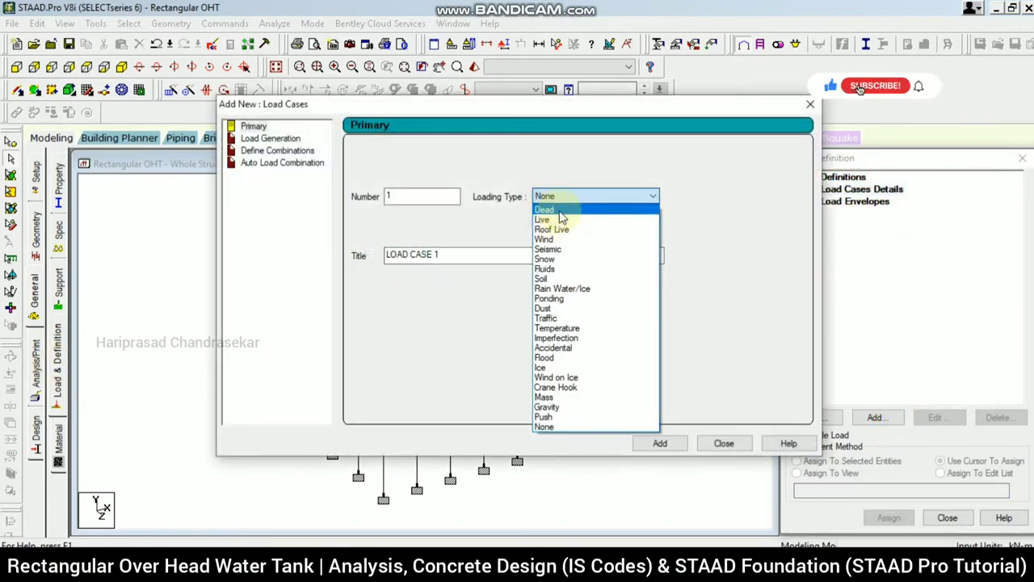
click(558, 212)
click(471, 255)
key(shift+Home)
text(DL)
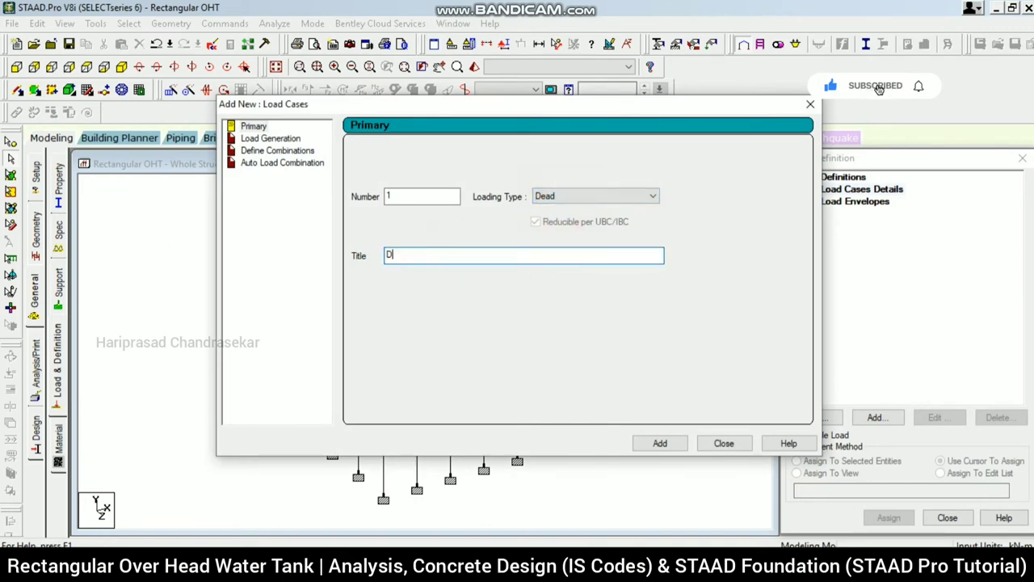
click(658, 444)
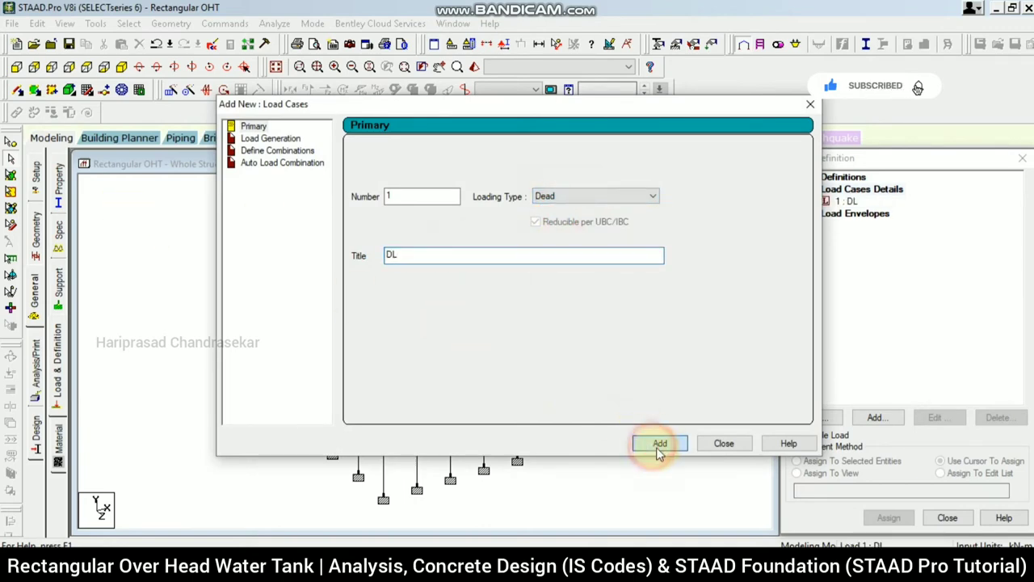
- Add primary load case 2 with loading type Fluids and title Hydrostatic Load, and finish adding load cases
click(606, 198)
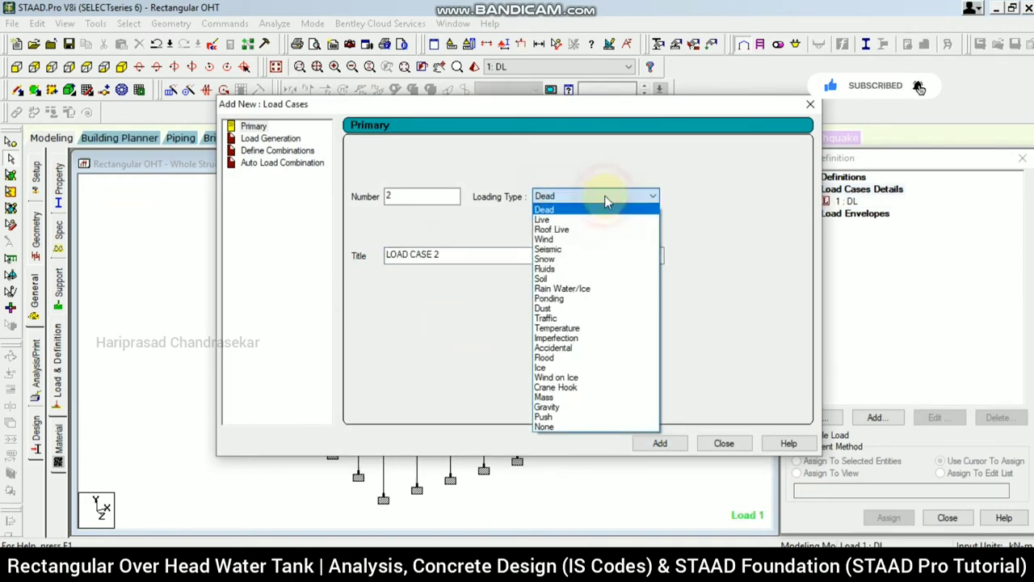
click(560, 269)
drag(501, 257, 358, 260)
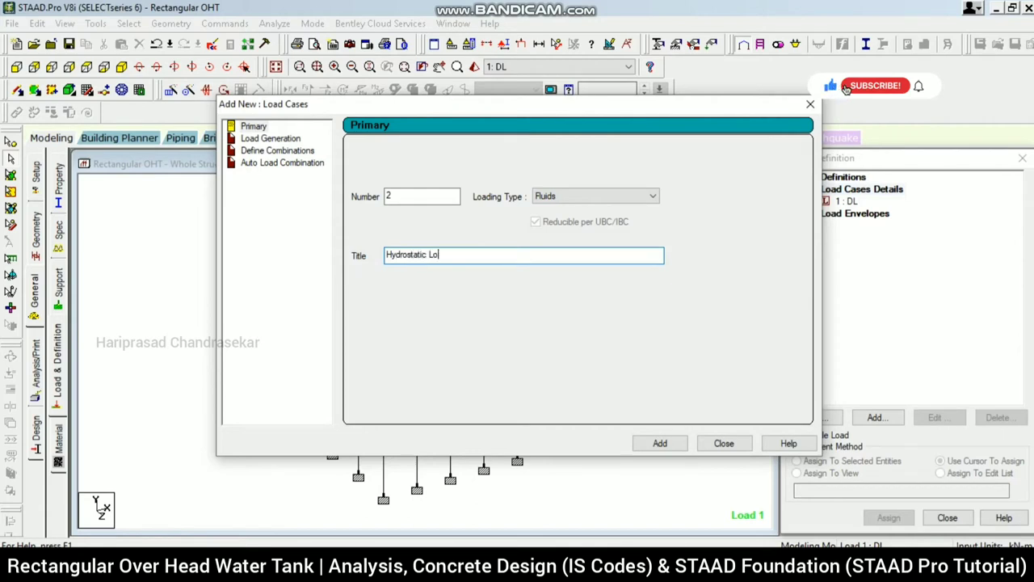
click(663, 443)
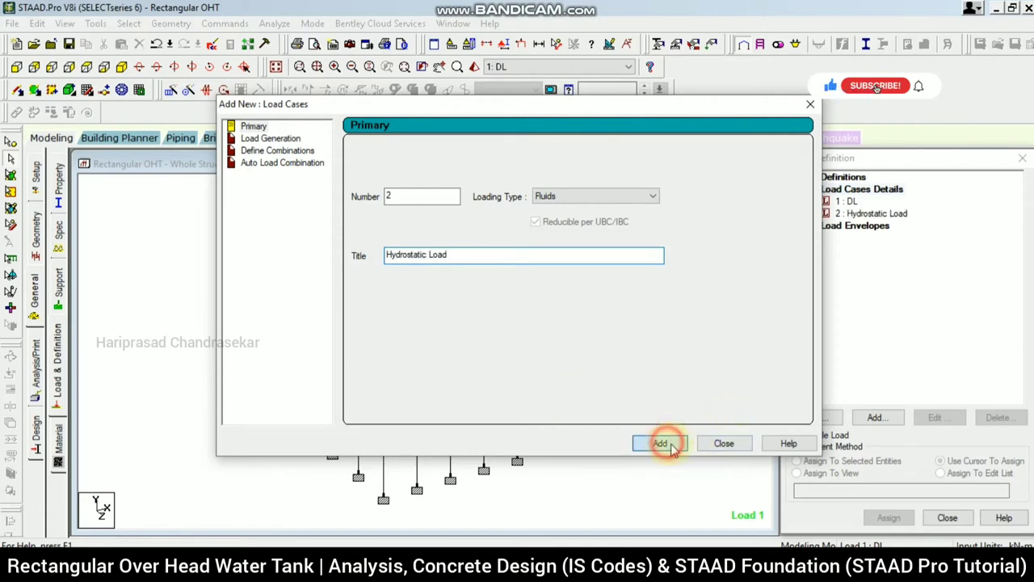
click(721, 446)
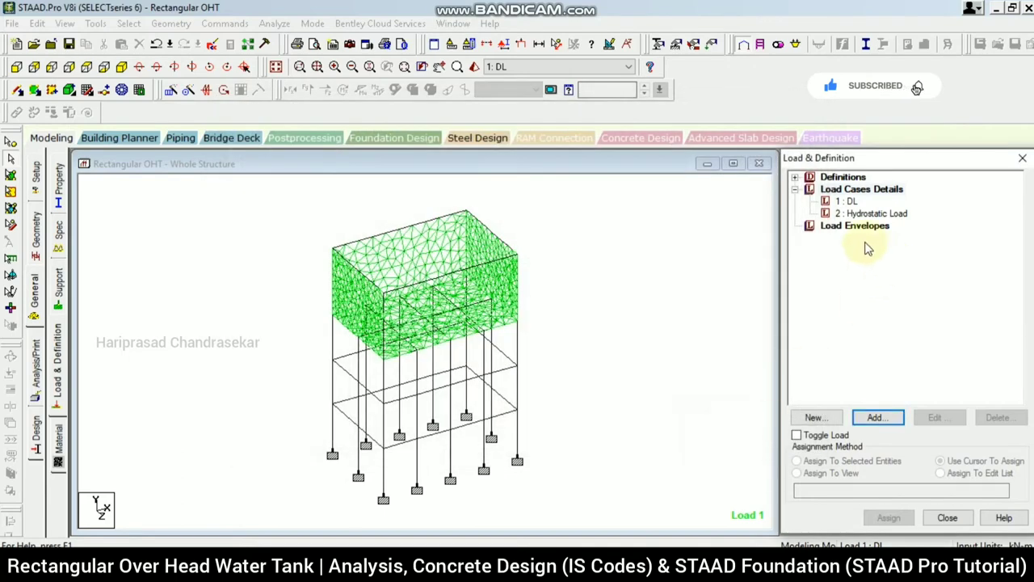
- Add a selfweight load in the Y direction with factor -1 to the DL load case
click(873, 214)
click(848, 202)
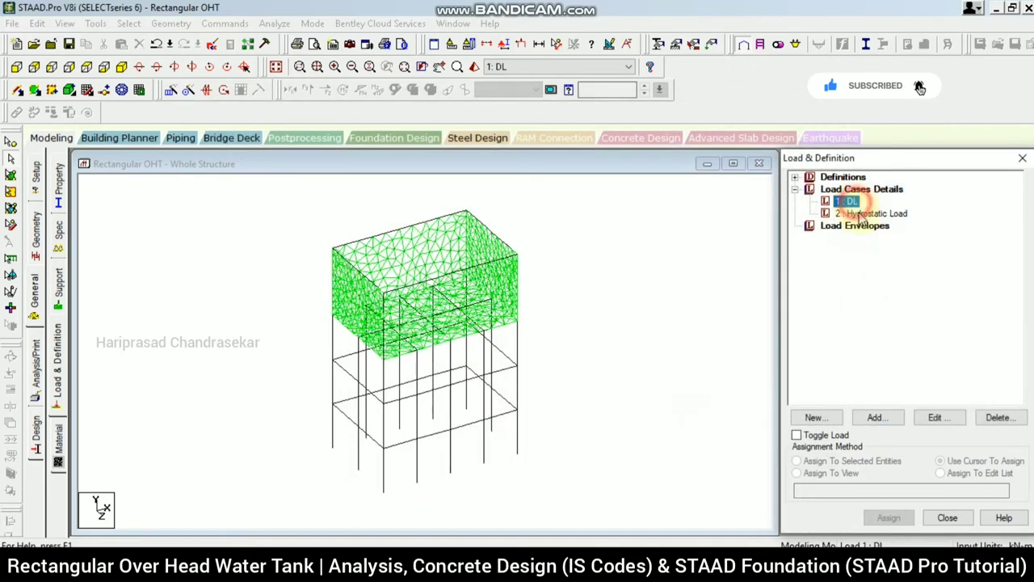
click(878, 417)
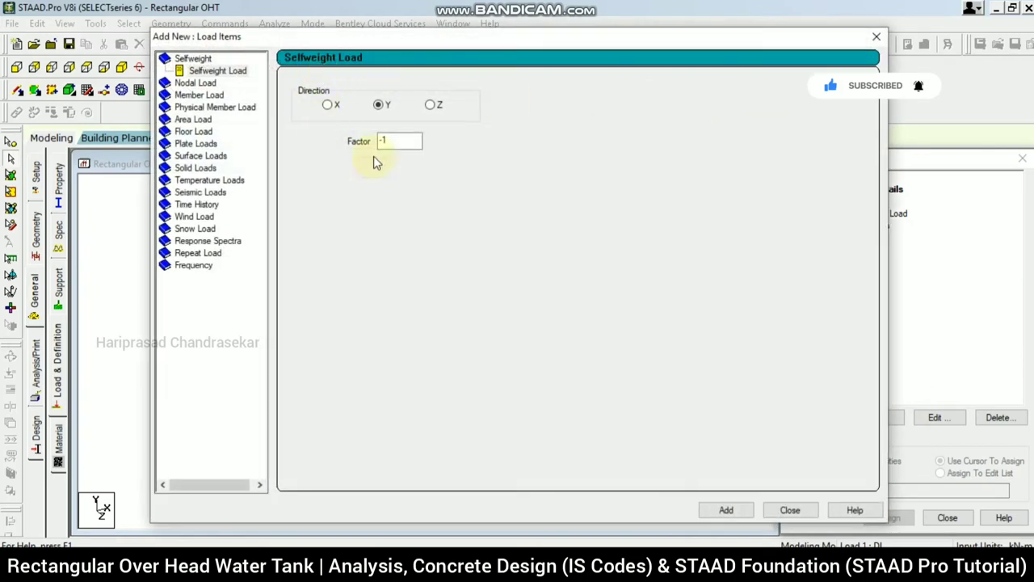
click(725, 510)
click(790, 510)
- Assign the selfweight load to the whole structure in view
click(885, 213)
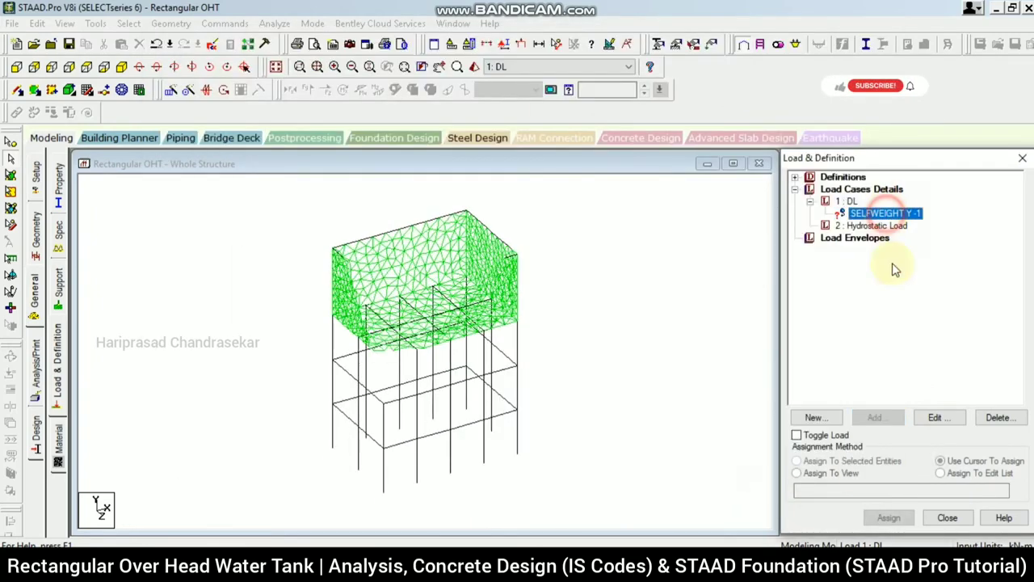
click(849, 476)
click(889, 517)
click(933, 381)
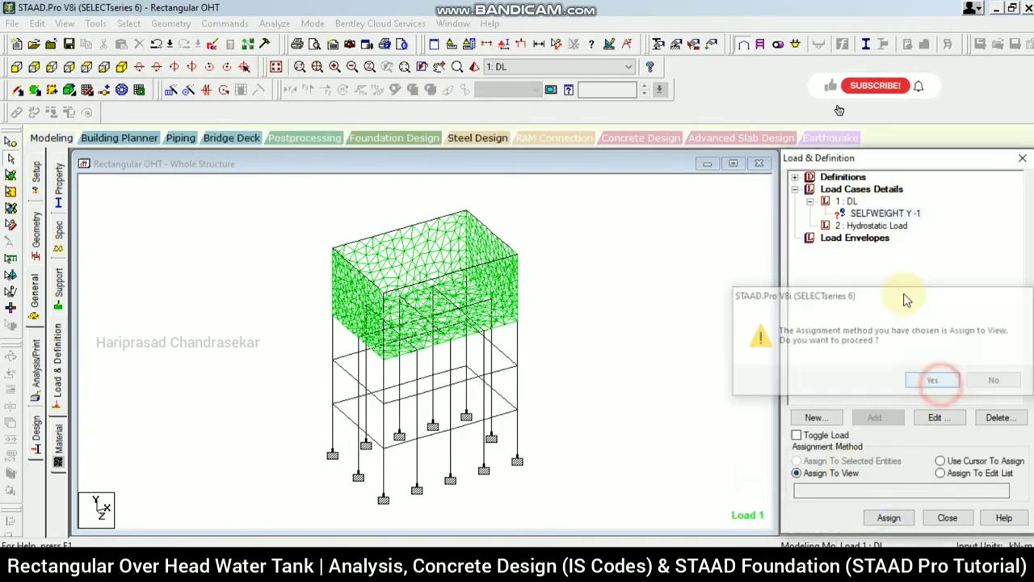
- Start a hydrostatic plate load item in the Hydrostatic Load case and open the plate selection for it
click(874, 227)
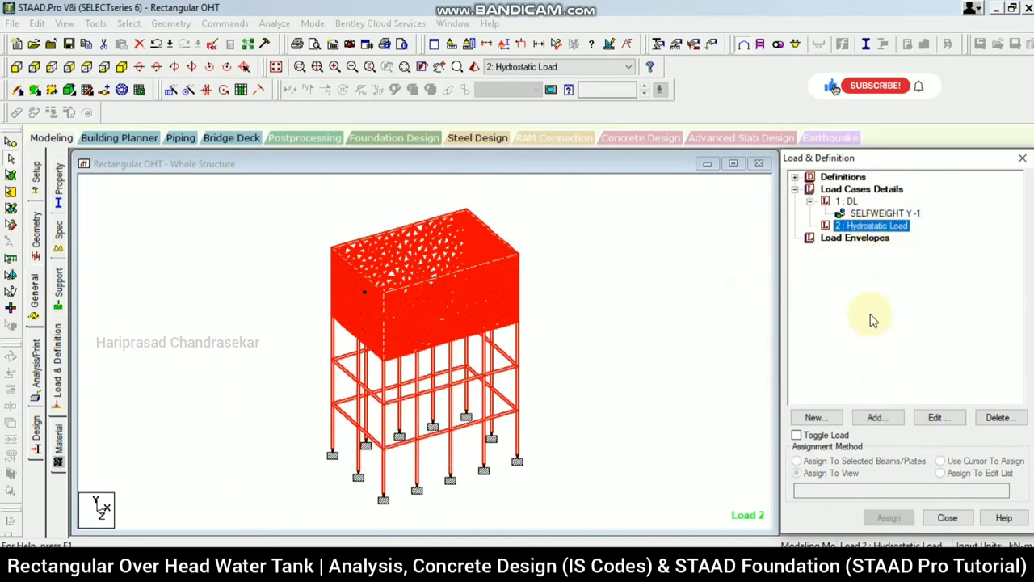
click(877, 417)
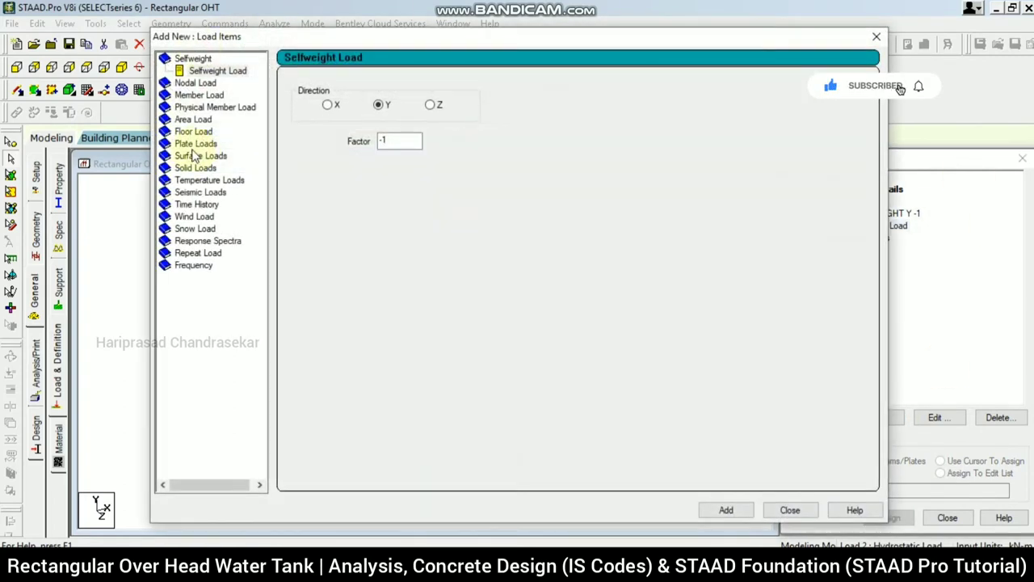
click(194, 144)
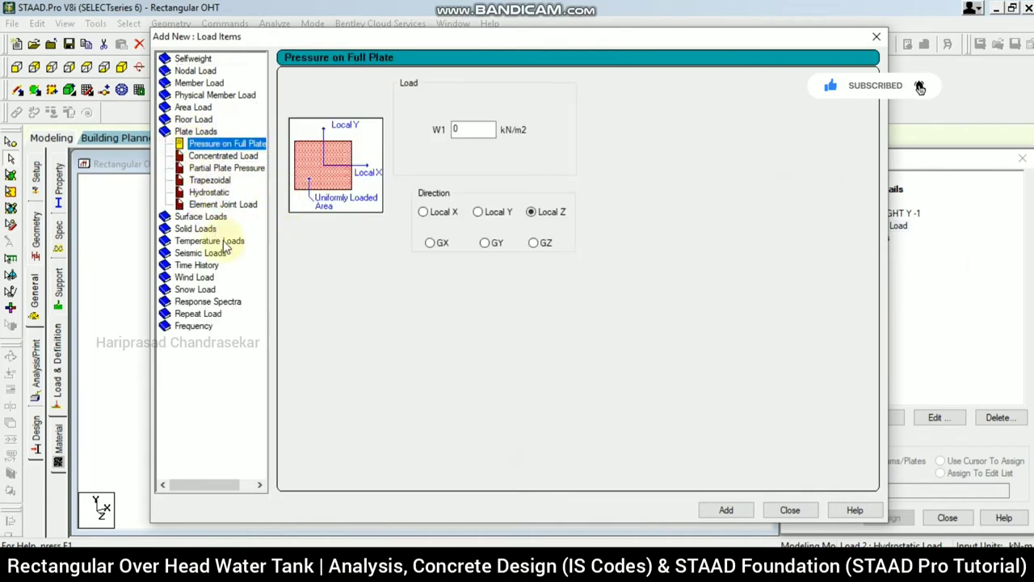
click(215, 197)
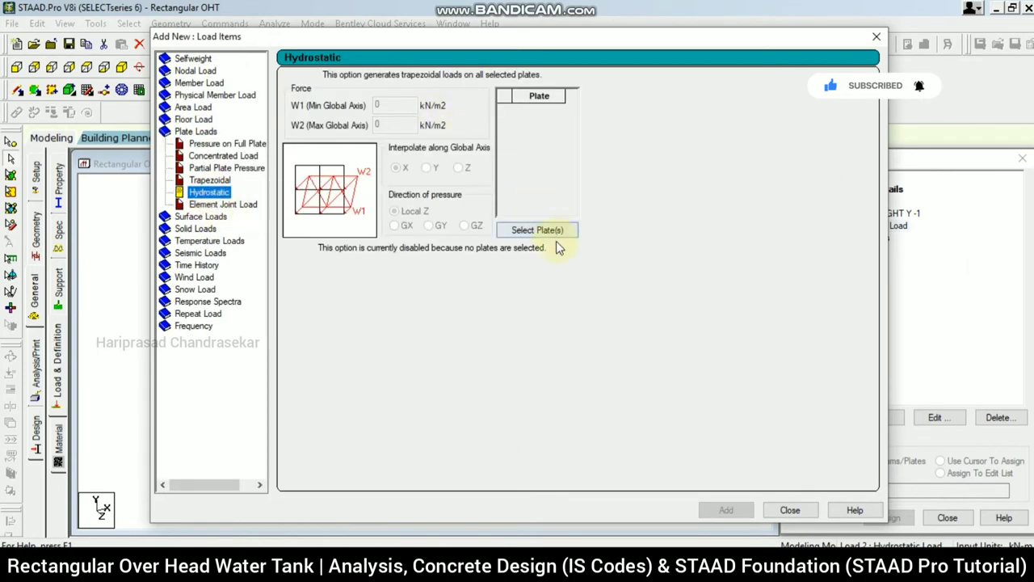
click(538, 231)
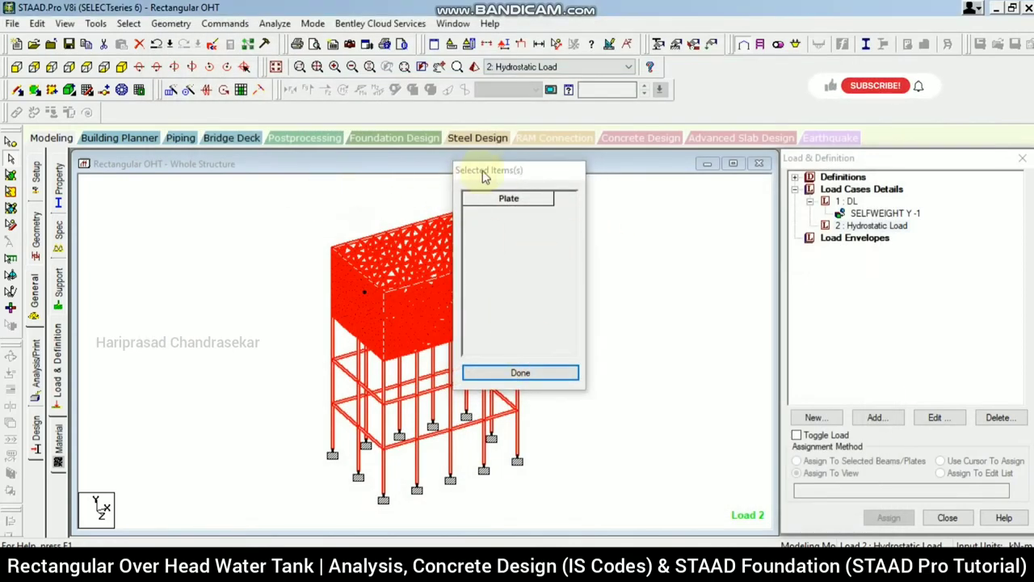
- Select all the plates of the tank walls and base for the hydrostatic load and accept the selection
click(612, 226)
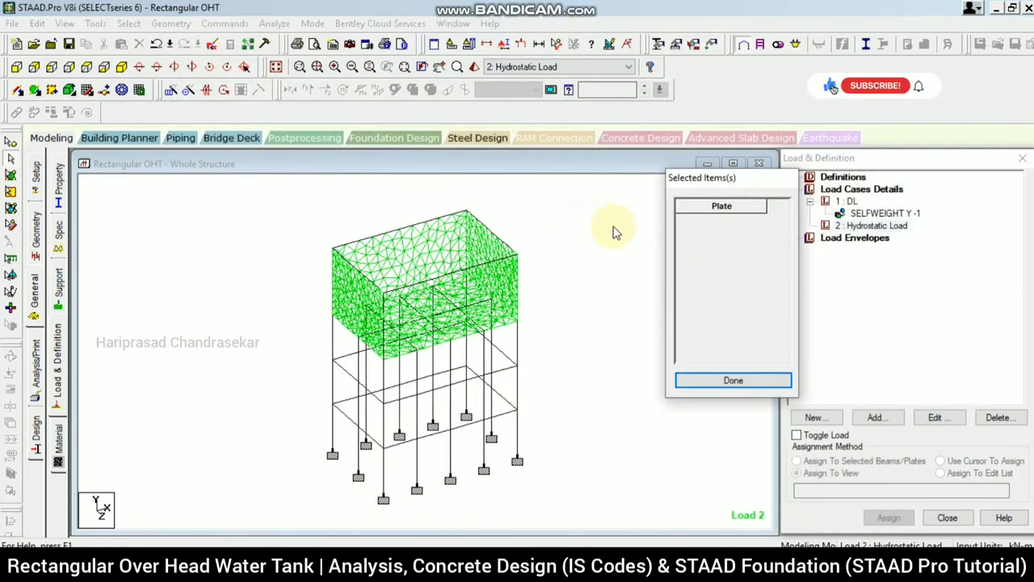
drag(269, 198, 568, 381)
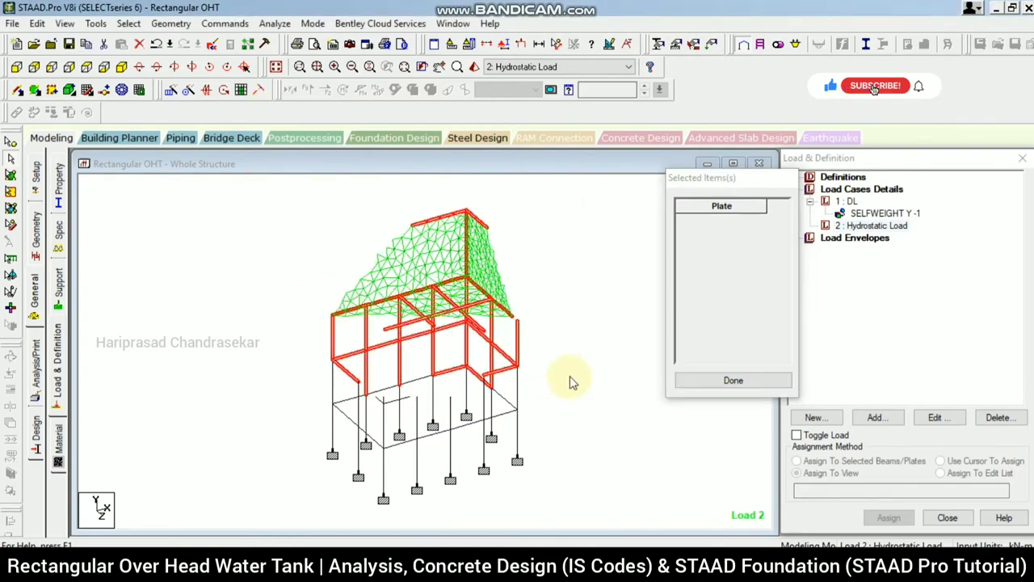
click(724, 381)
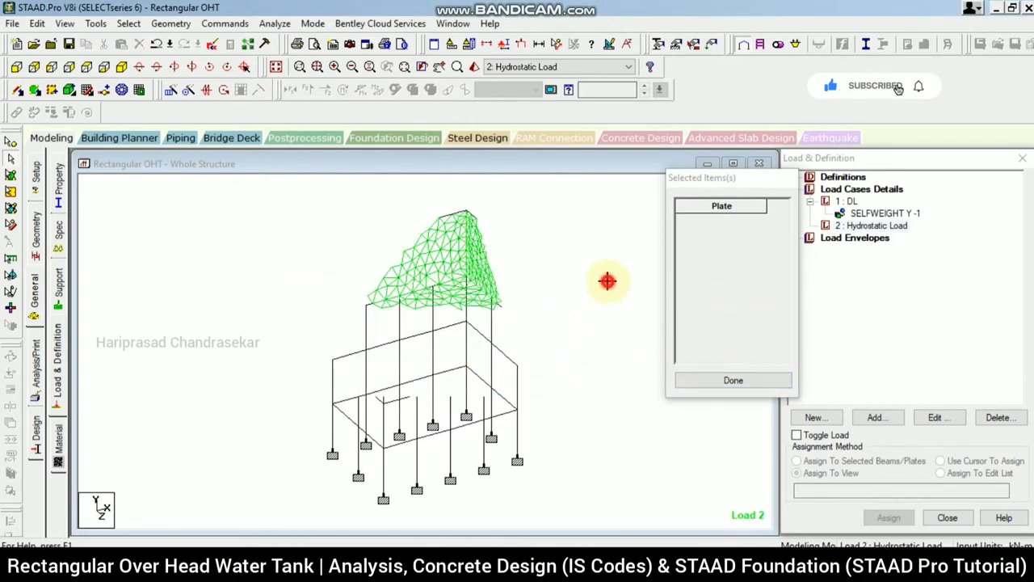
click(10, 177)
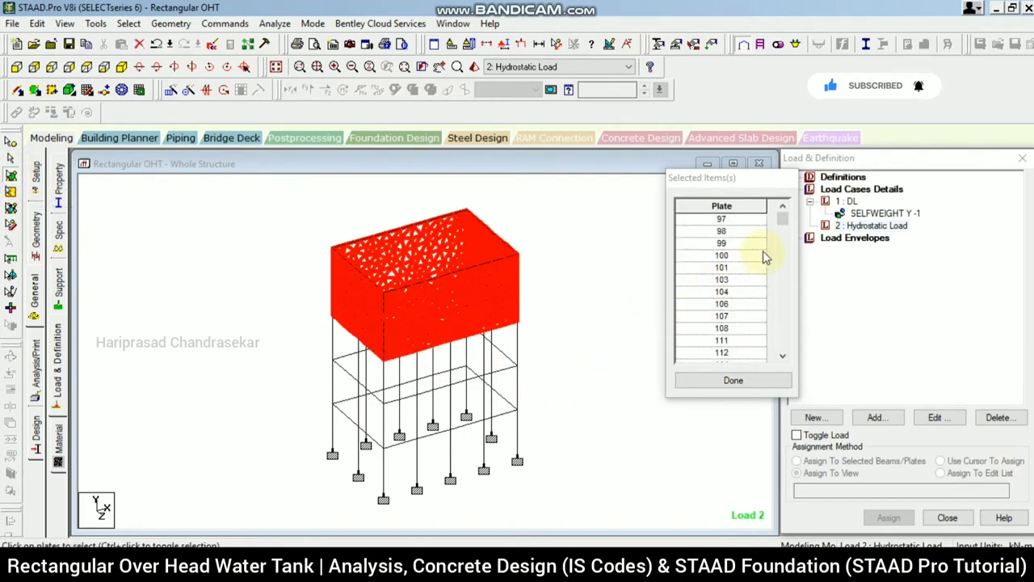
click(741, 385)
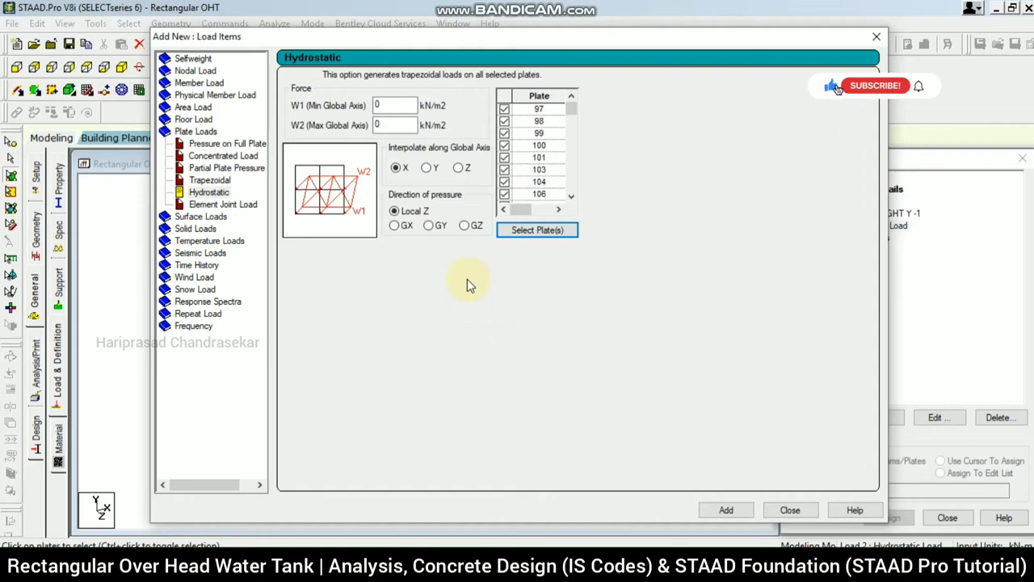
- Add the hydrostatic load with W1 -10 and W2 -30 kN/m2, interpolated along global Y with pressure direction GY
double_click(394, 106)
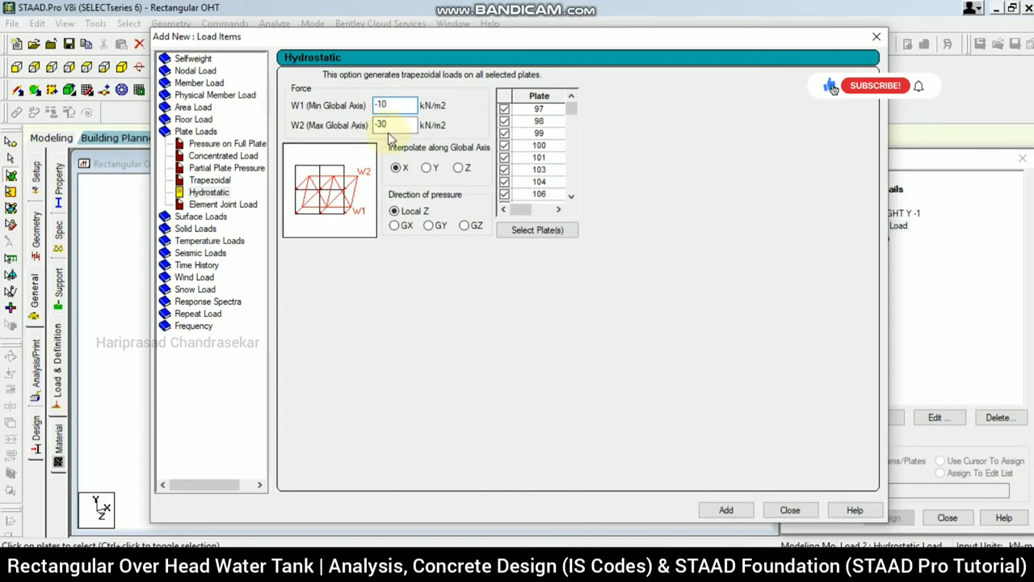
click(430, 169)
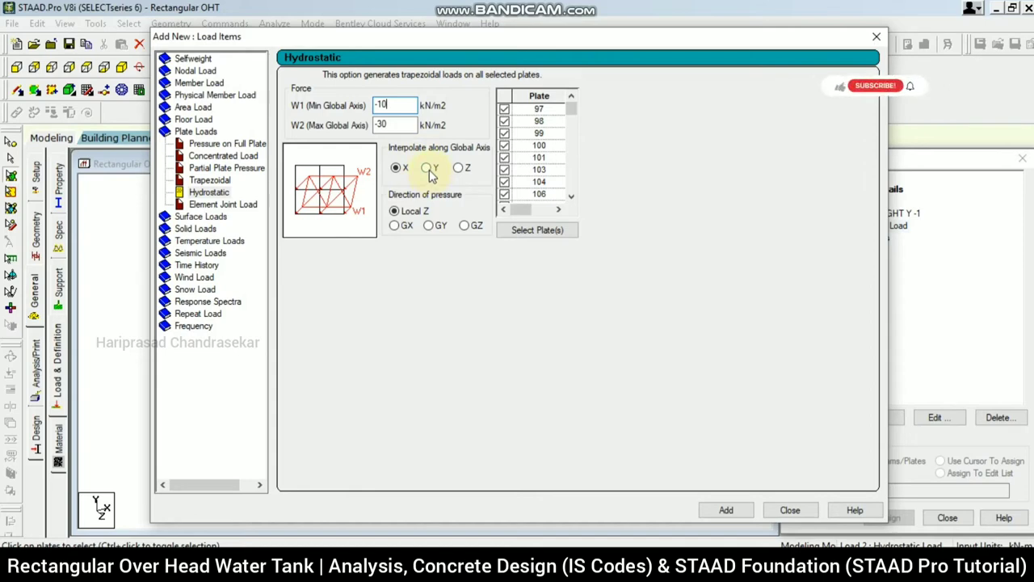
click(432, 230)
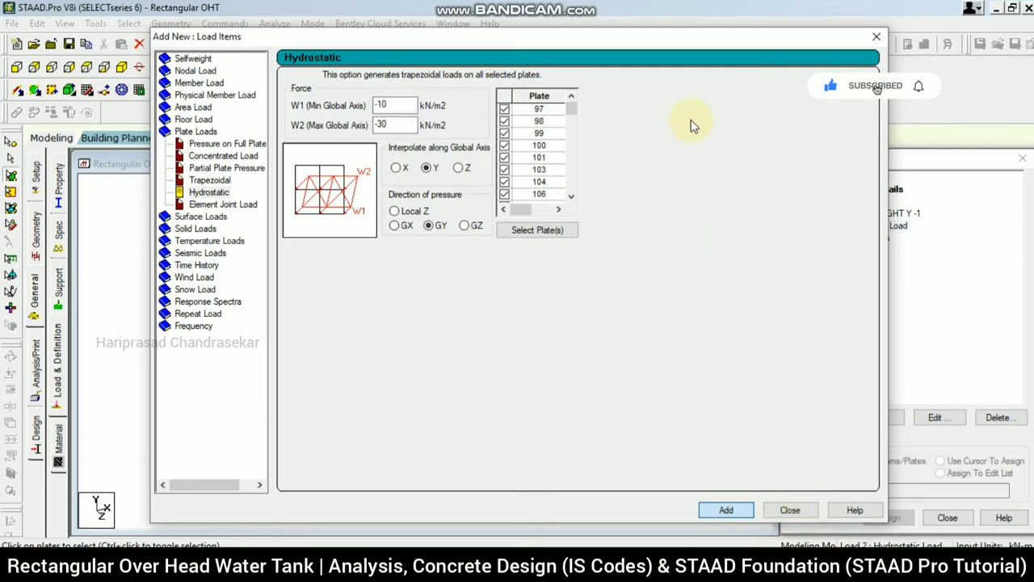
click(789, 511)
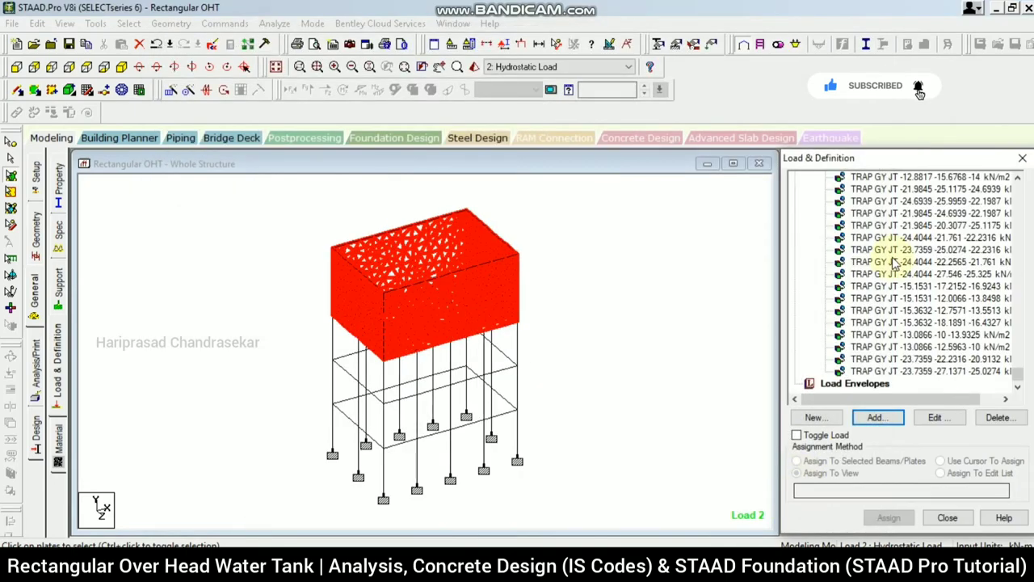
- Check on the model which plates two of the generated trapezoidal GY loads act on
click(895, 239)
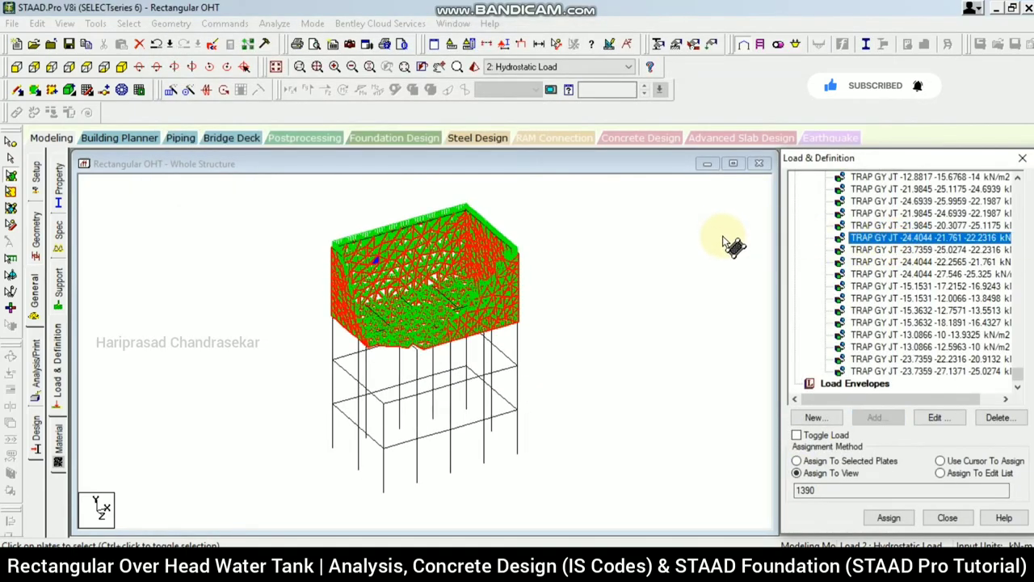
click(889, 274)
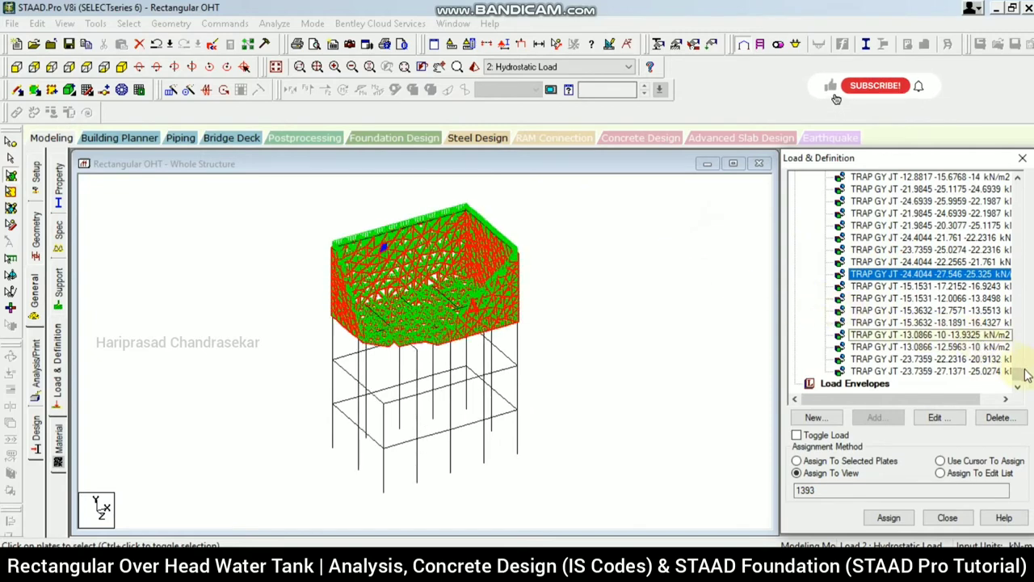
click(669, 294)
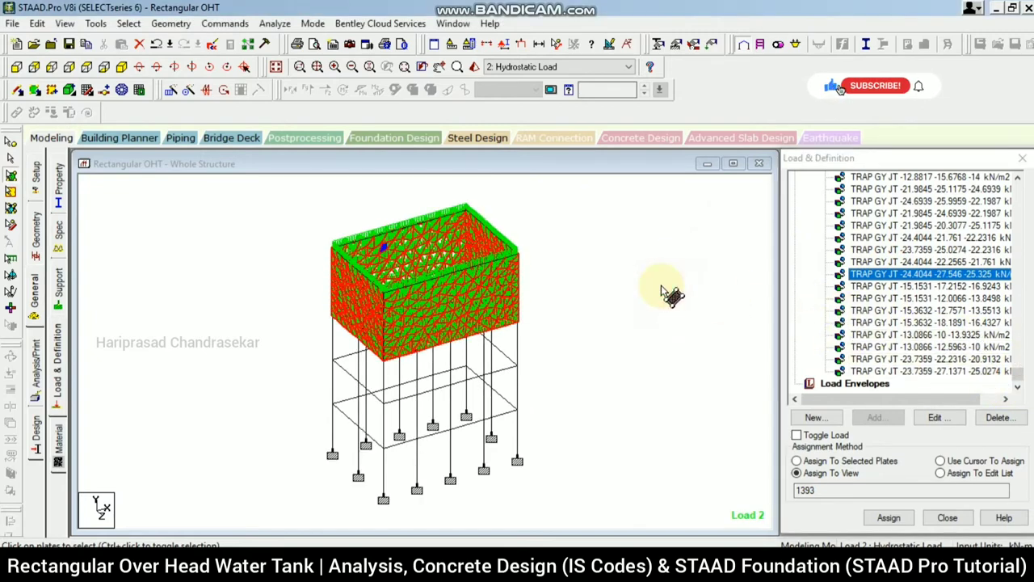
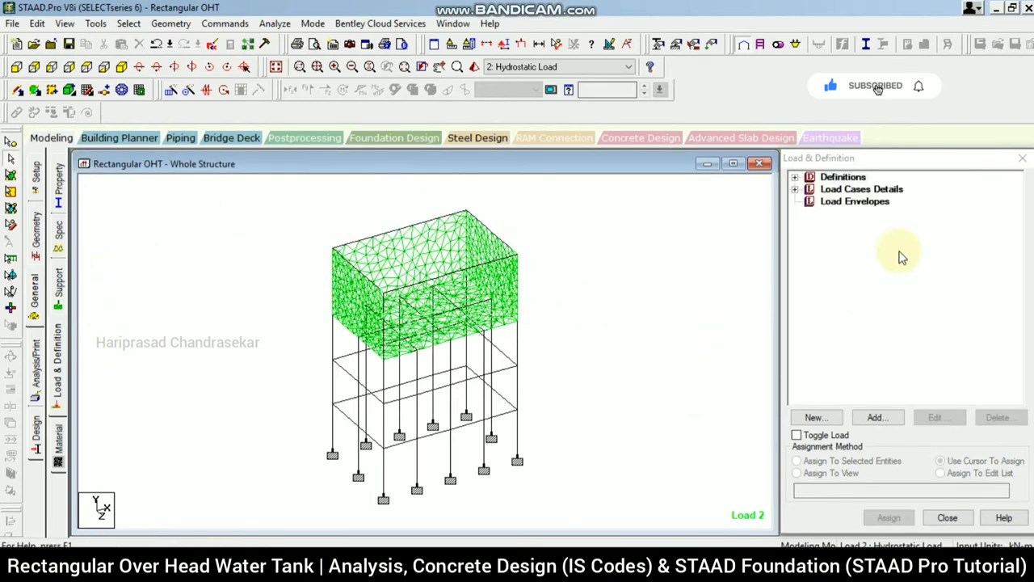
- Start an auto load combination under the load cases with code Indian Code and category Genral_Structures
click(796, 189)
click(858, 189)
click(877, 417)
click(284, 164)
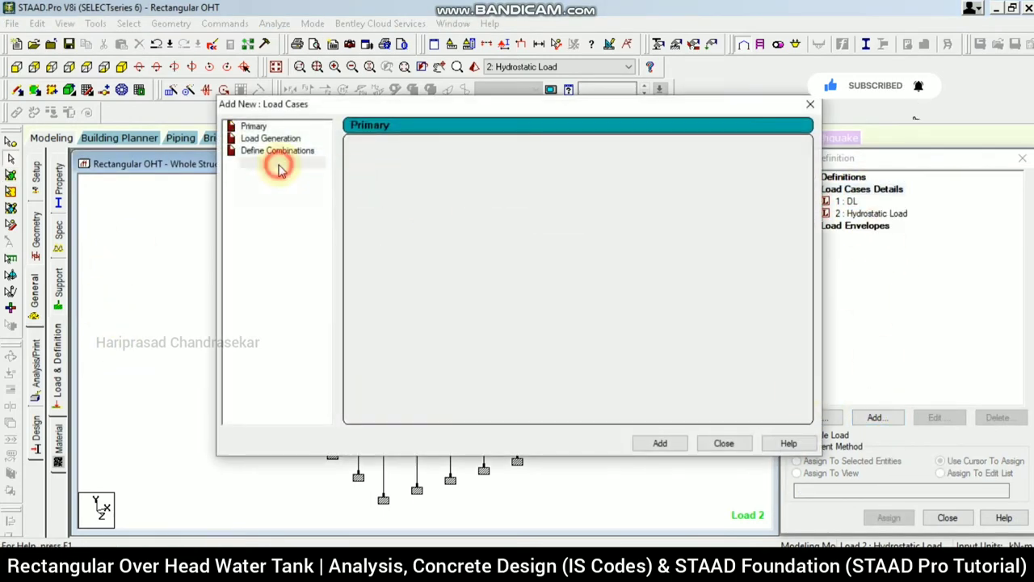
click(531, 153)
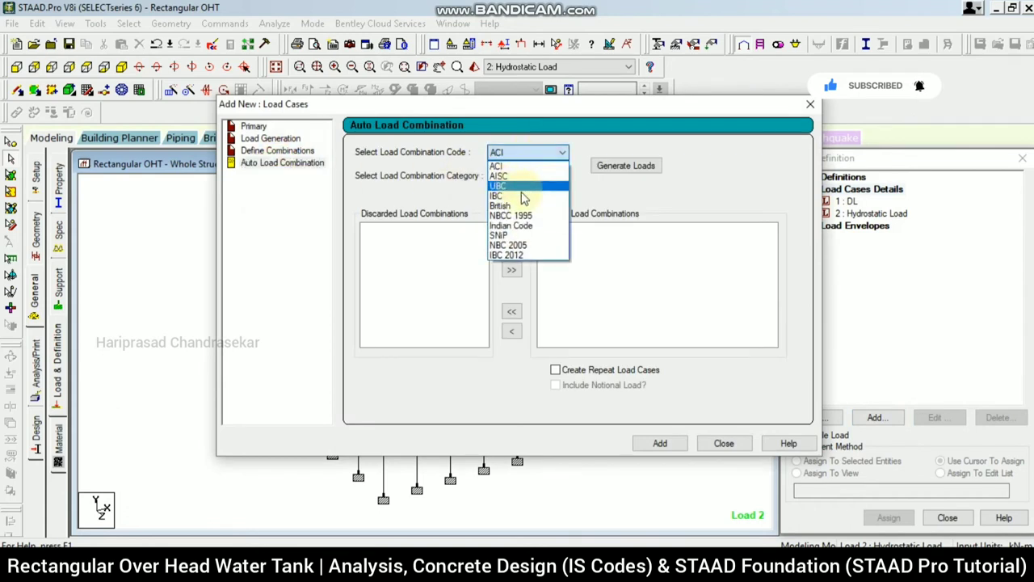
click(524, 225)
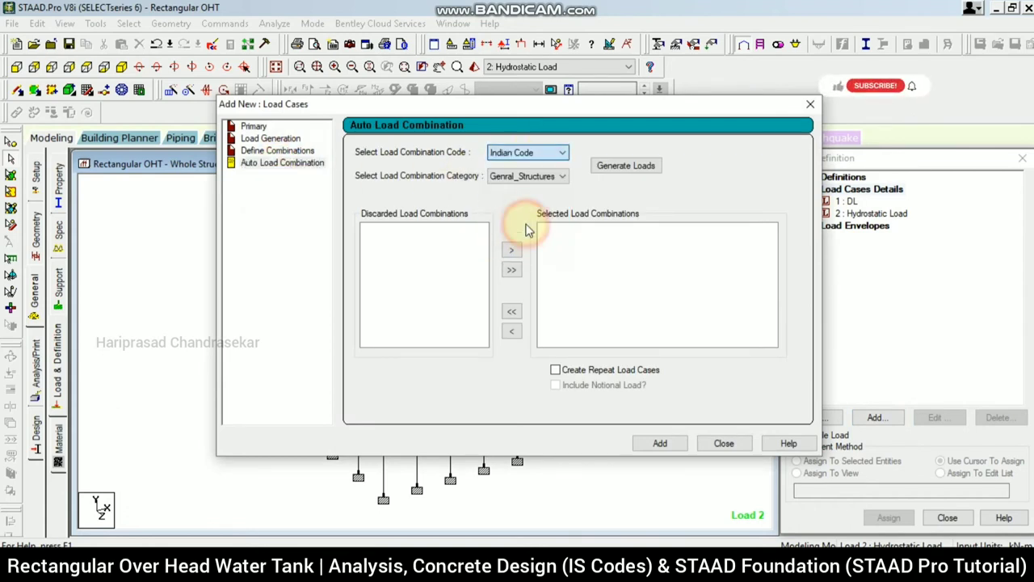
click(521, 153)
click(524, 155)
click(525, 175)
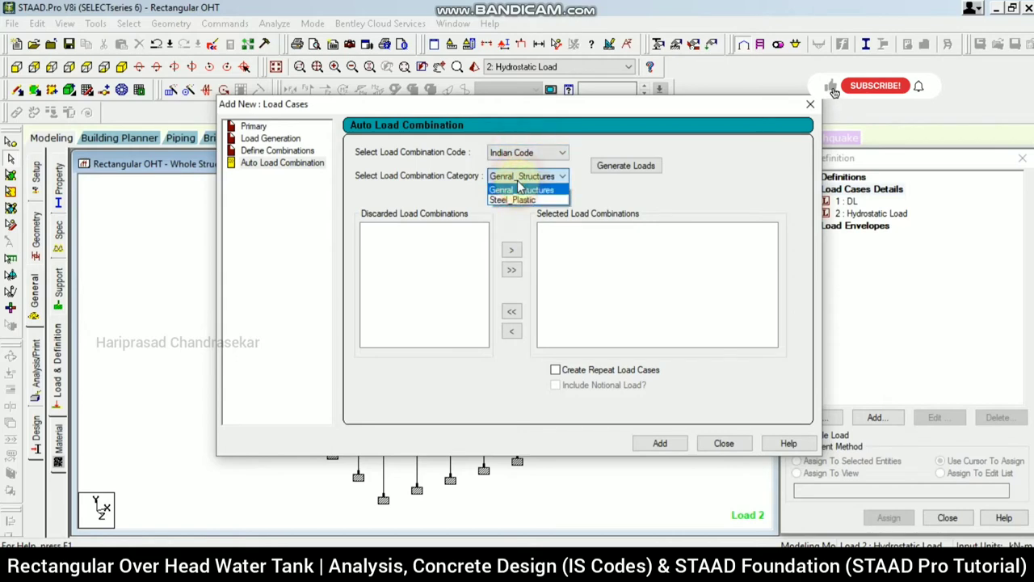
click(537, 191)
- Generate the load combinations, add them to the load cases and check the first generated combination
click(606, 166)
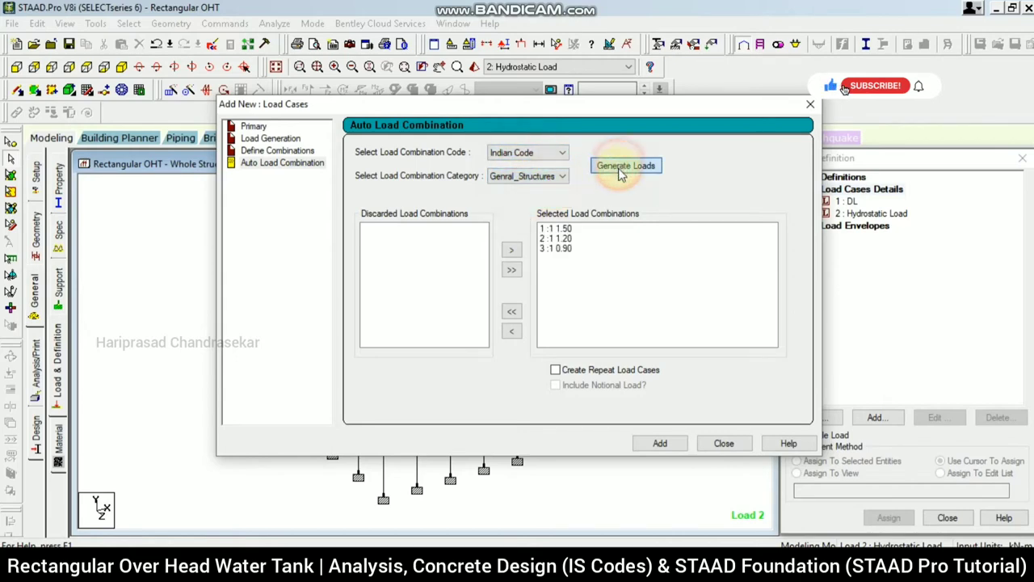
click(661, 445)
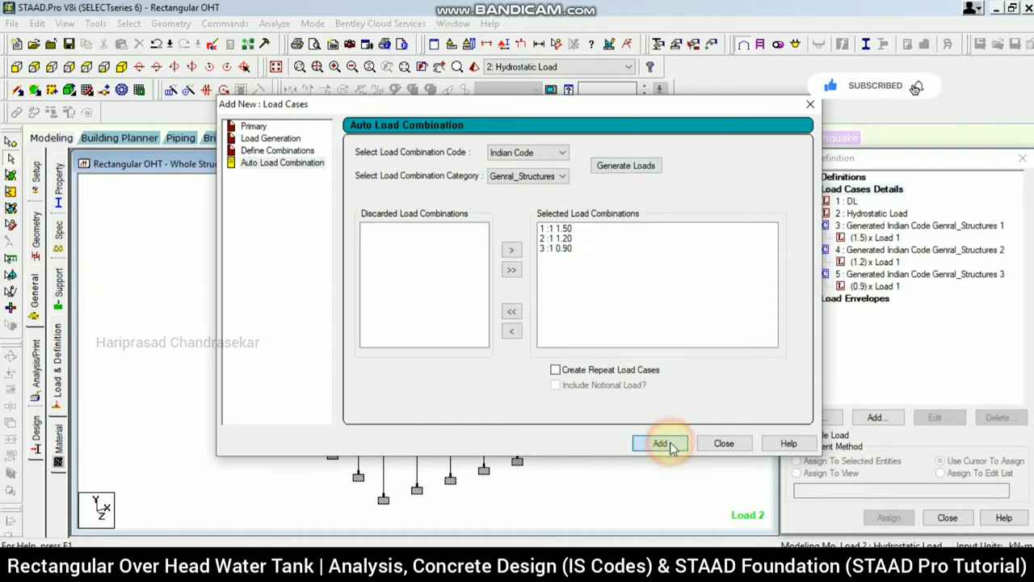
click(724, 443)
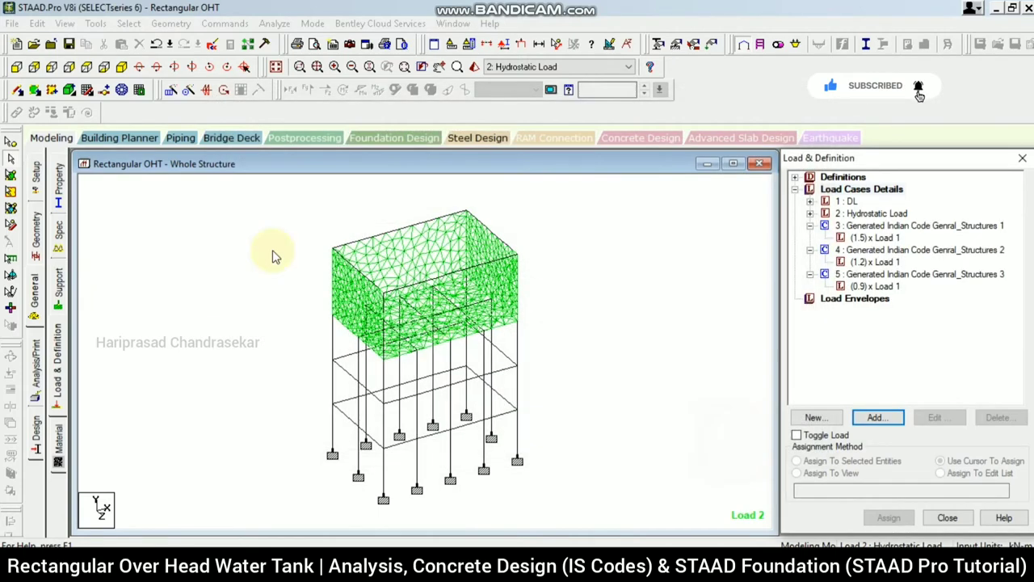
click(876, 229)
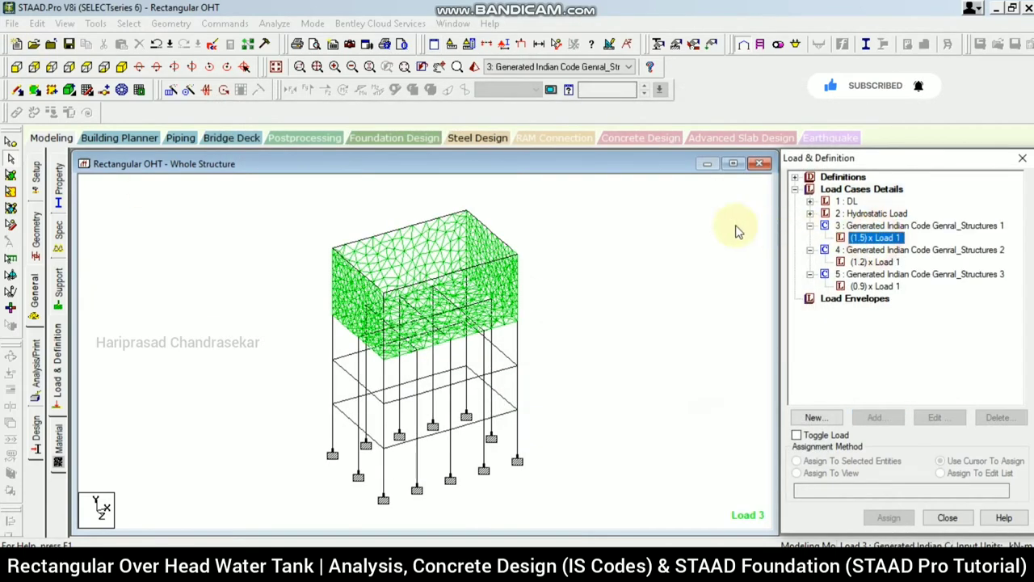
click(679, 223)
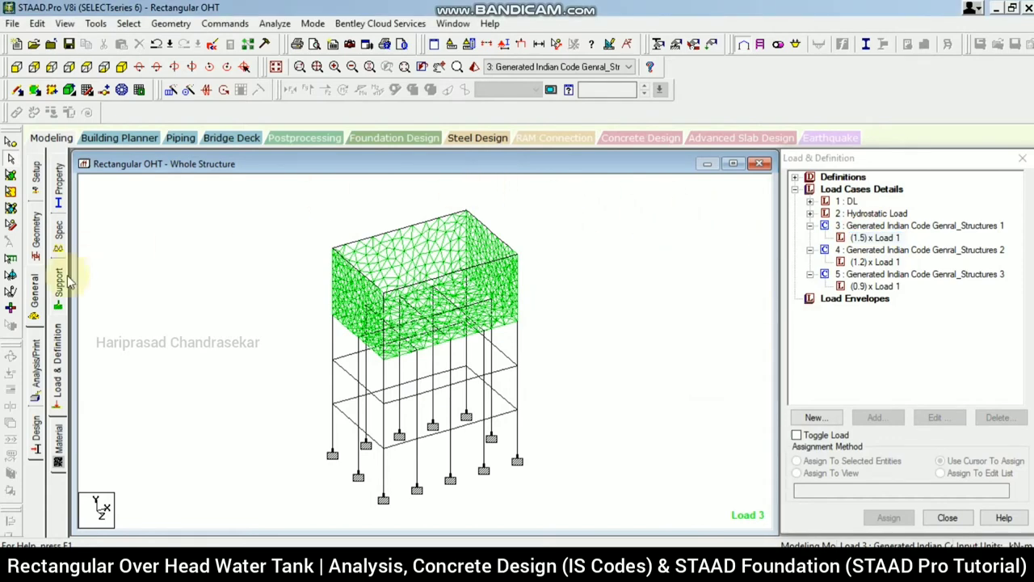
- Add a Perform Analysis command with the print option All
click(35, 371)
click(446, 323)
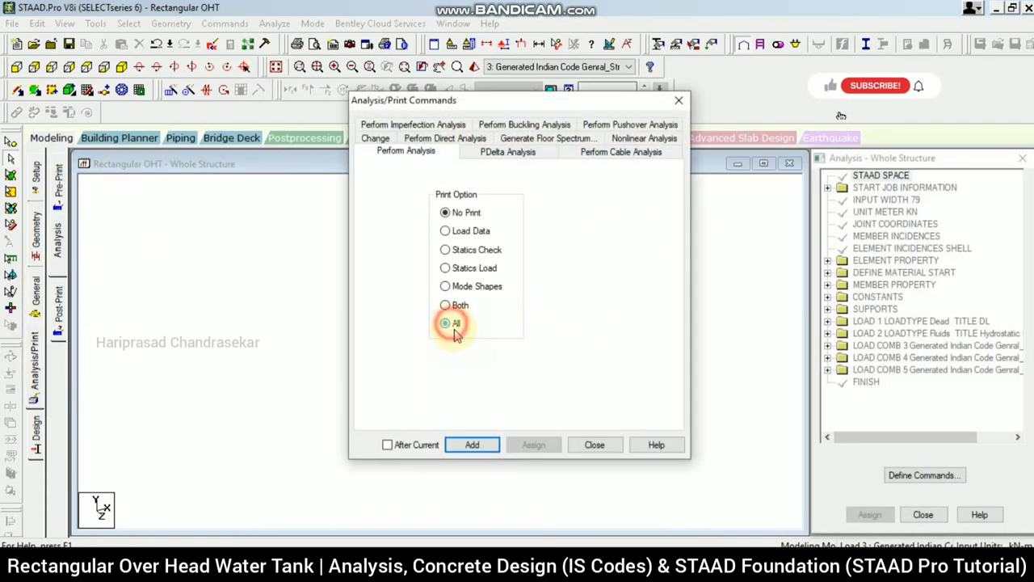
click(476, 445)
click(594, 450)
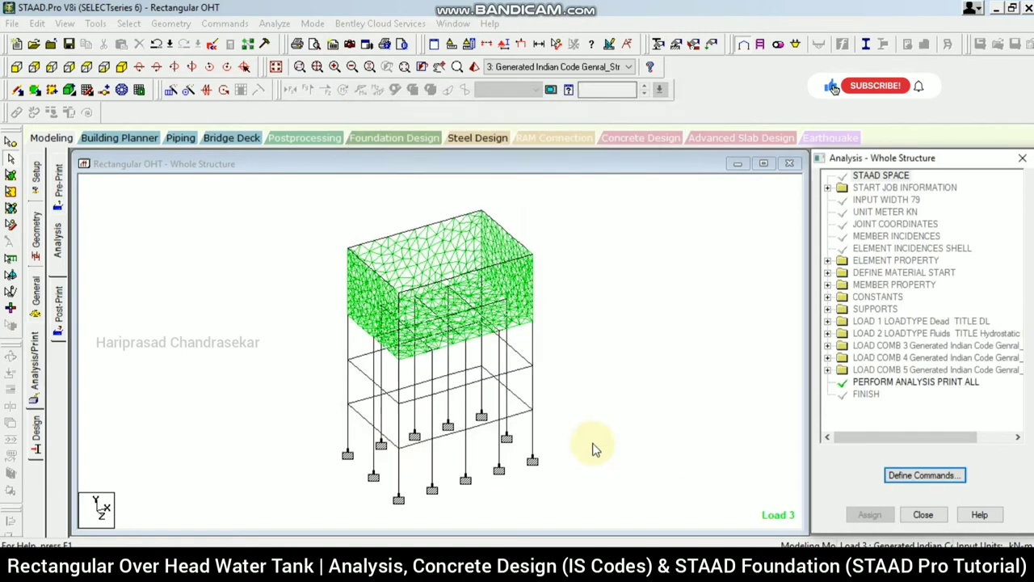
- Save the modified structure, run the analysis and view the output file
click(275, 23)
click(301, 42)
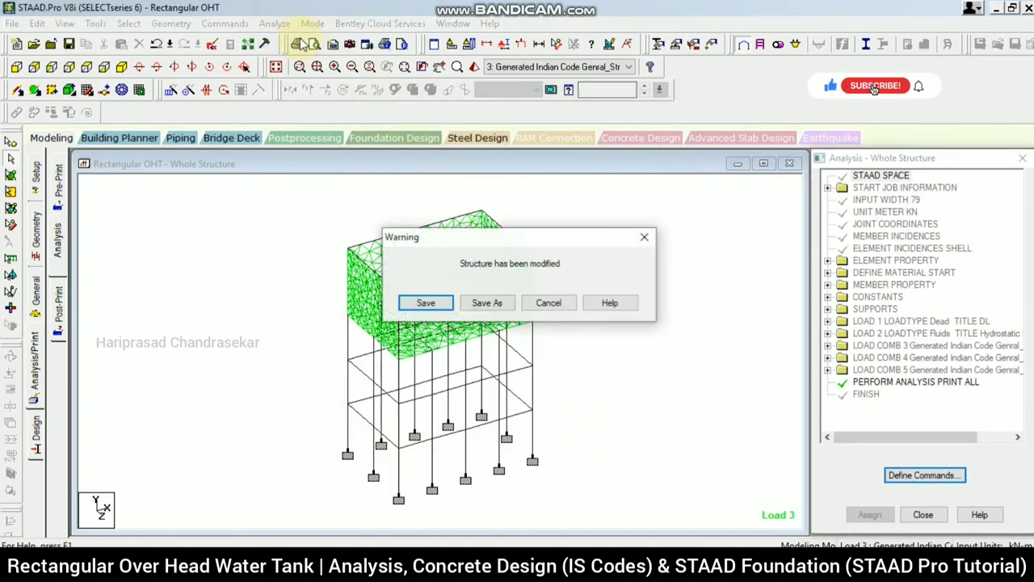
click(426, 305)
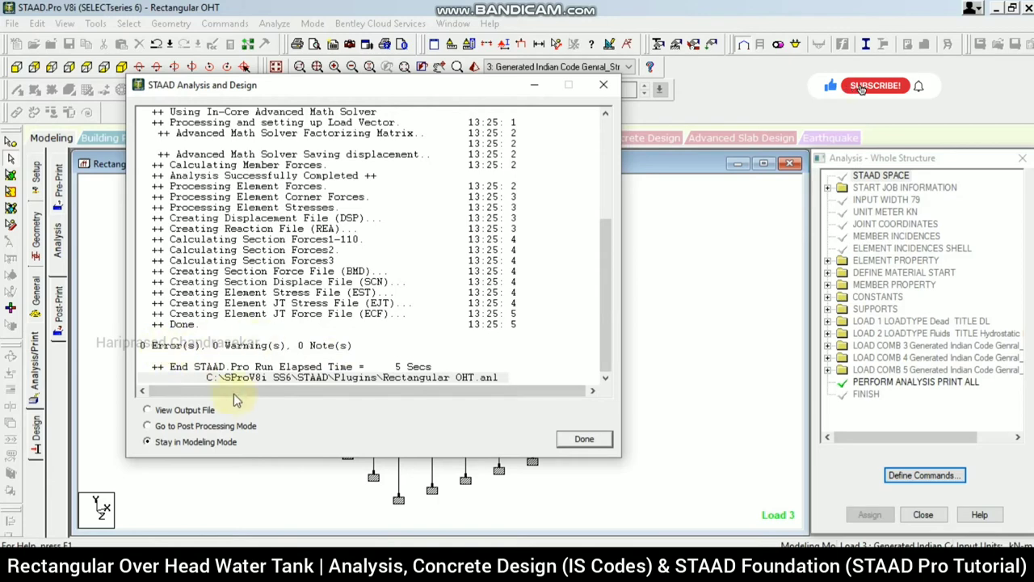
click(583, 441)
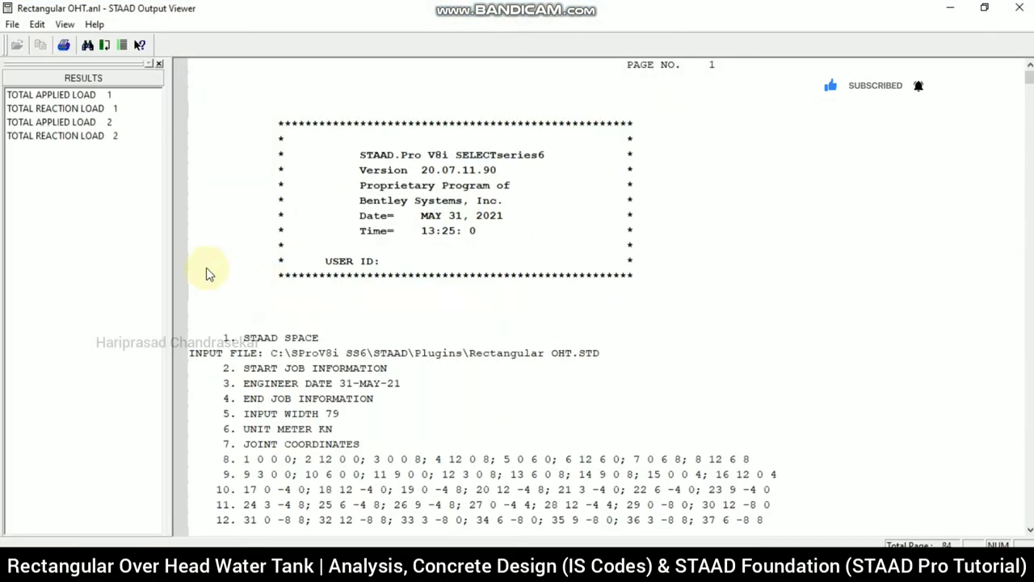
click(1020, 8)
- Examine the deflection and shear bending results of column member 52
double_click(531, 397)
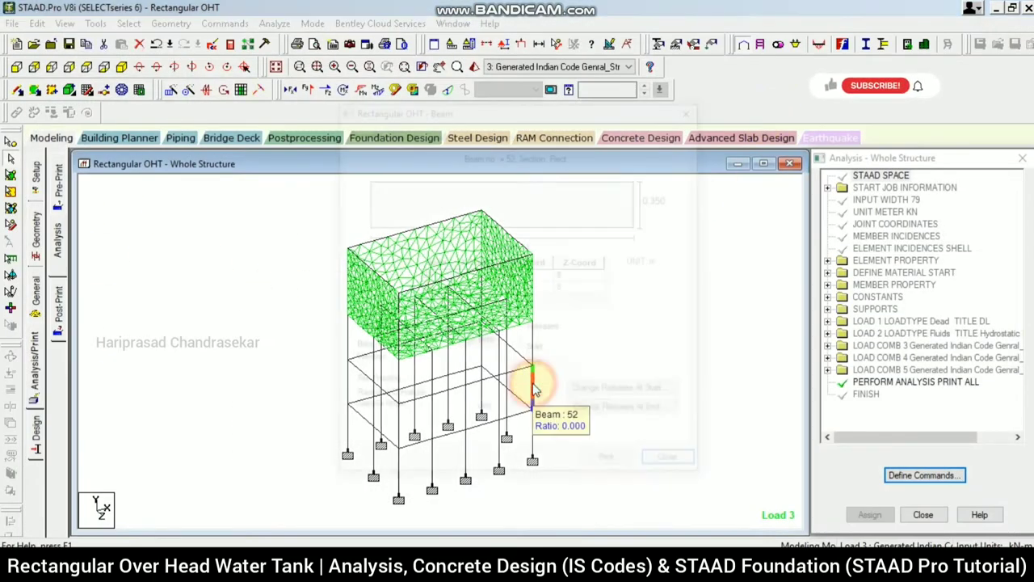
click(544, 132)
click(488, 132)
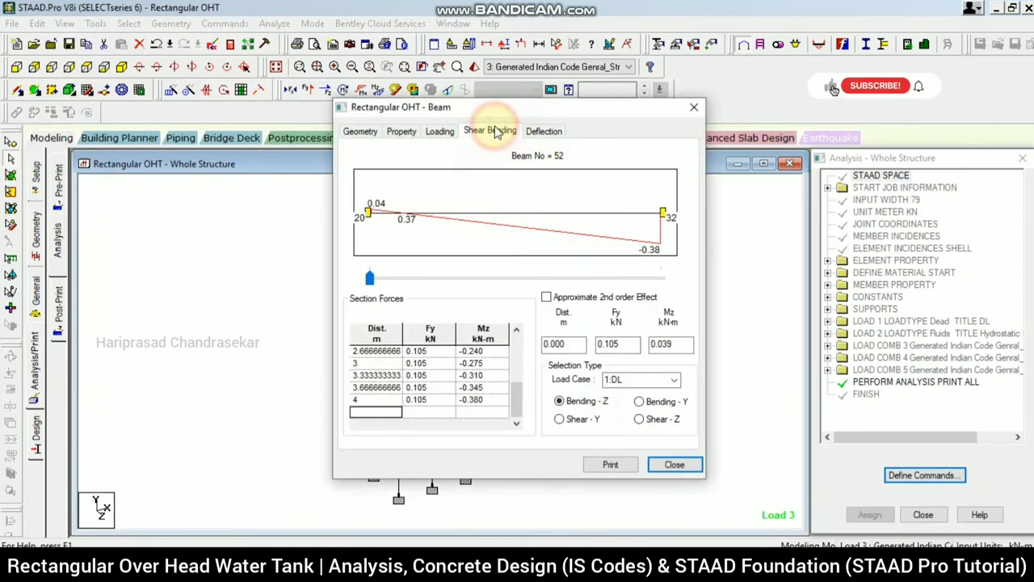
click(692, 110)
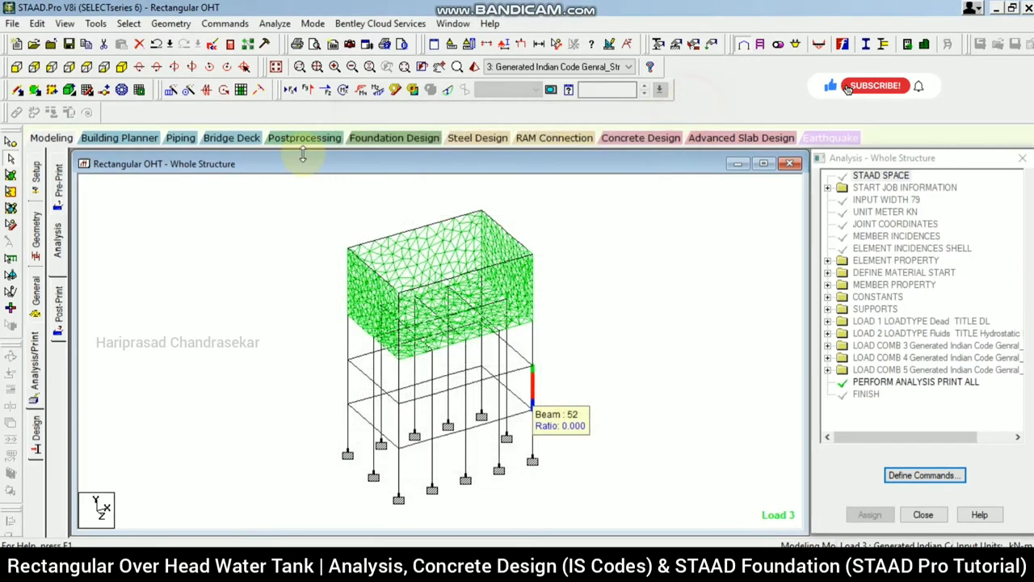
- Switch to Postprocessing with all five load cases selected and display the support reactions
click(306, 138)
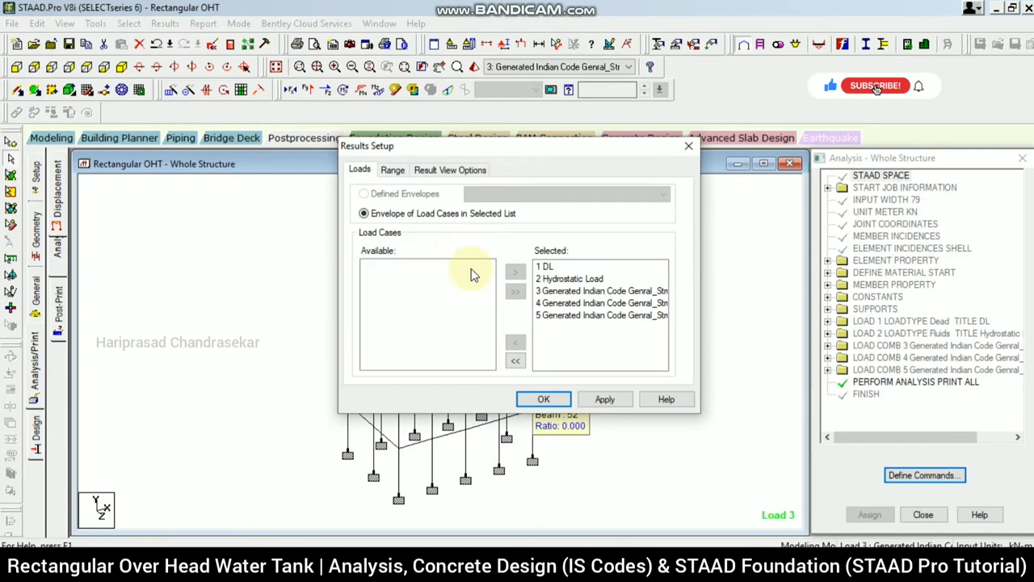
click(543, 399)
click(56, 263)
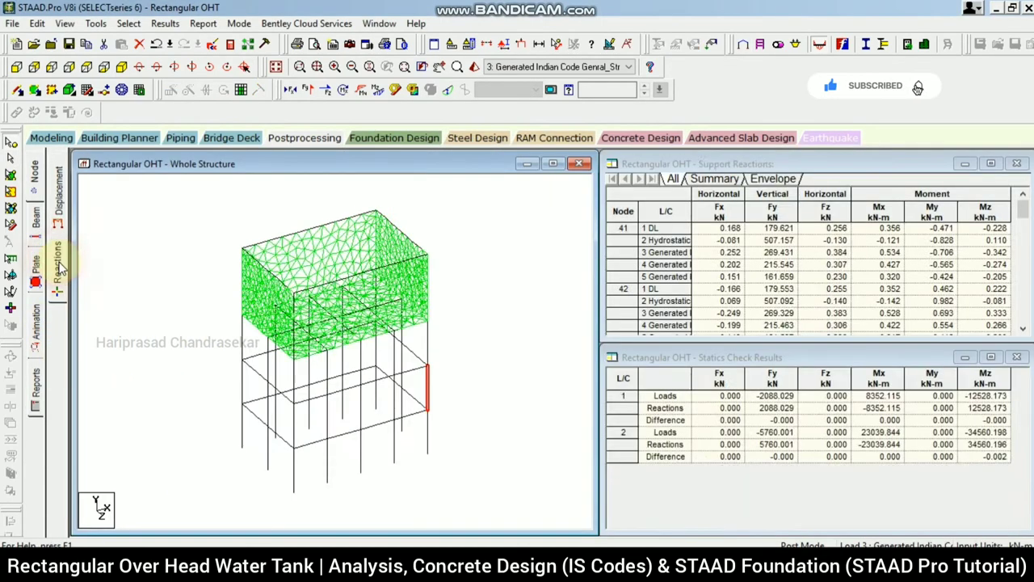
- Move the reaction labels of two outer supports to clear space on either side of the structure
click(8, 242)
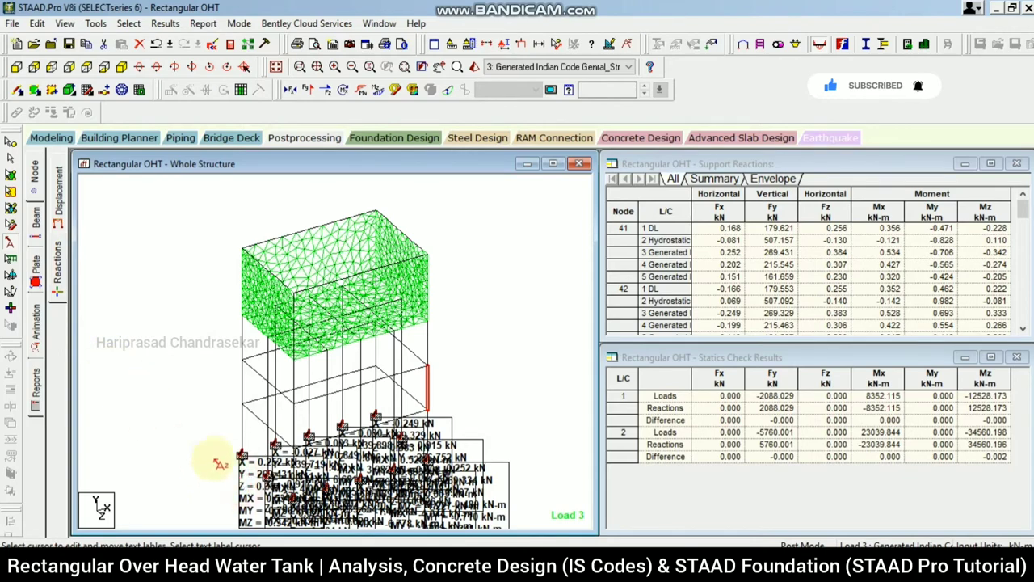
drag(247, 483, 128, 357)
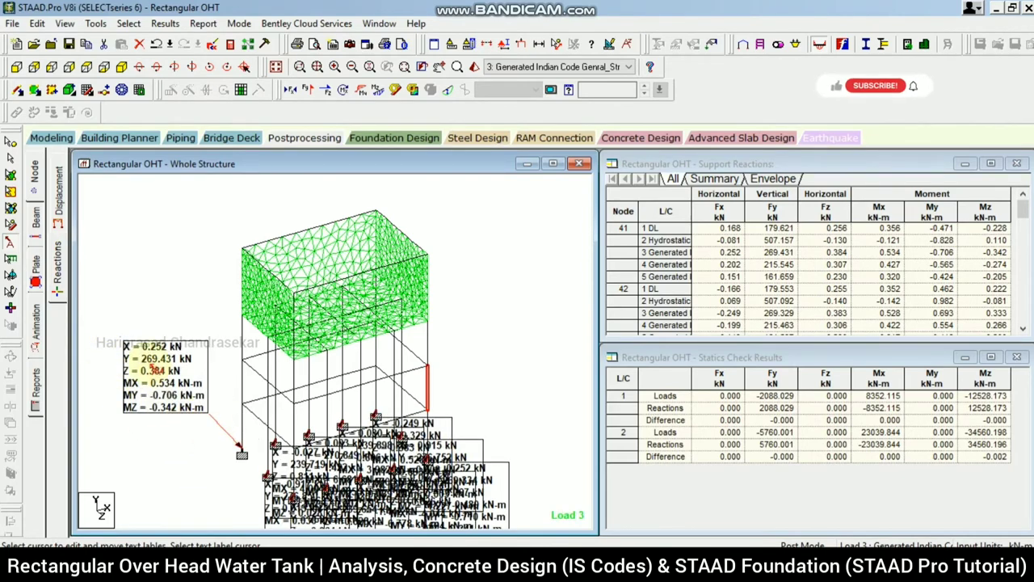
drag(503, 485, 533, 271)
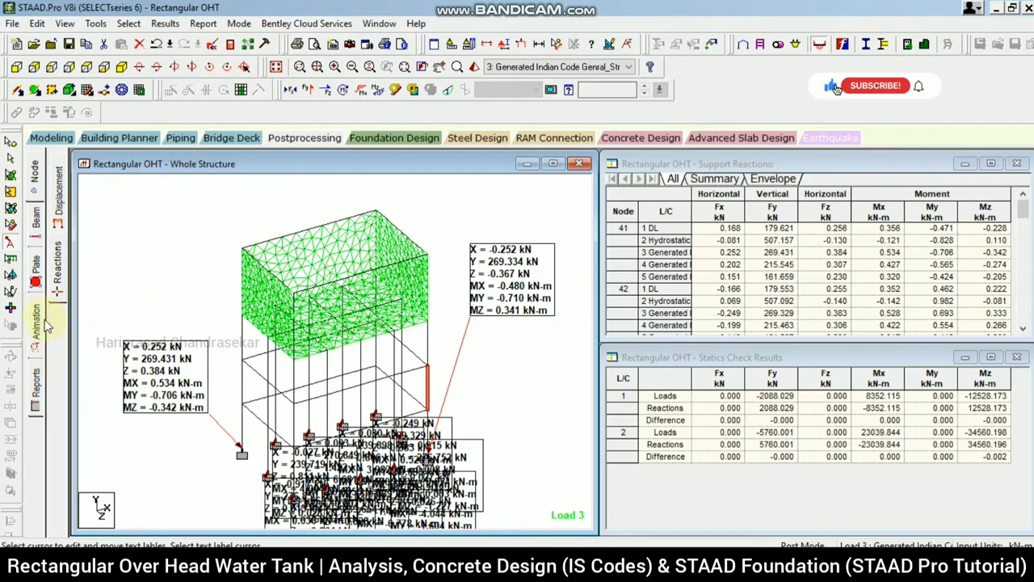
- Review the node displacements, then the beam forces with the Bending Z and Shear Y diagrams for load case 3
click(62, 202)
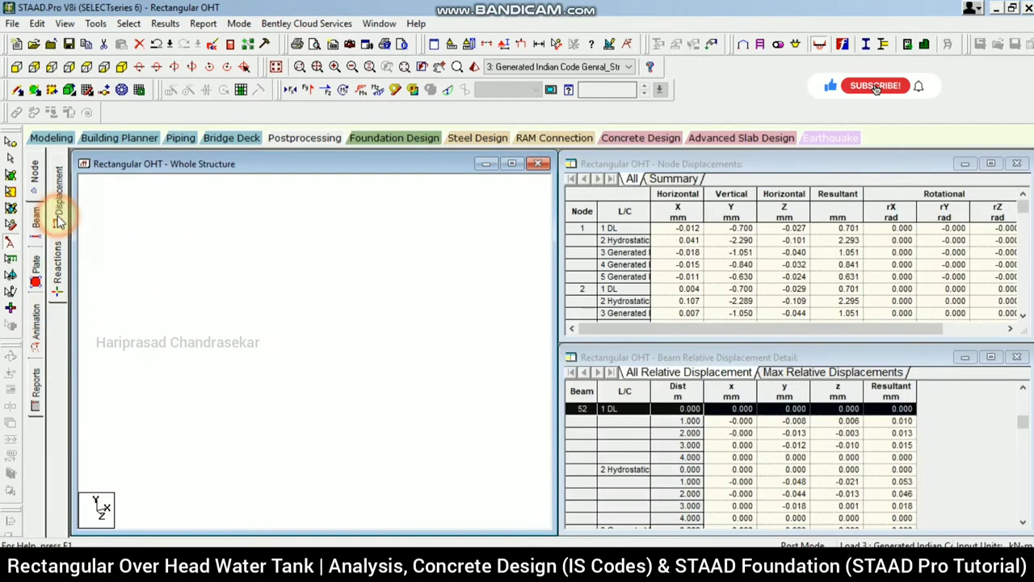
click(494, 345)
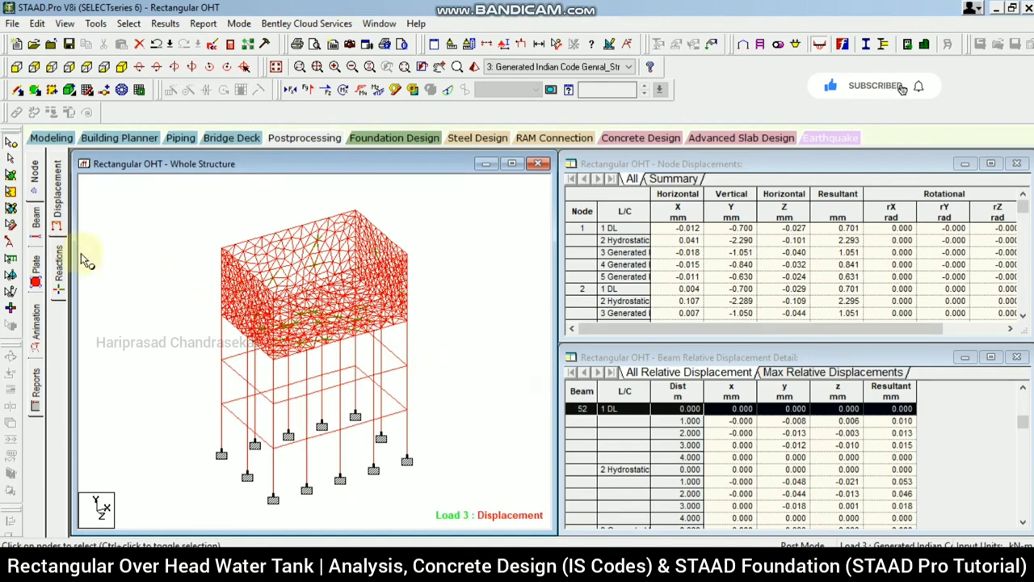
click(34, 217)
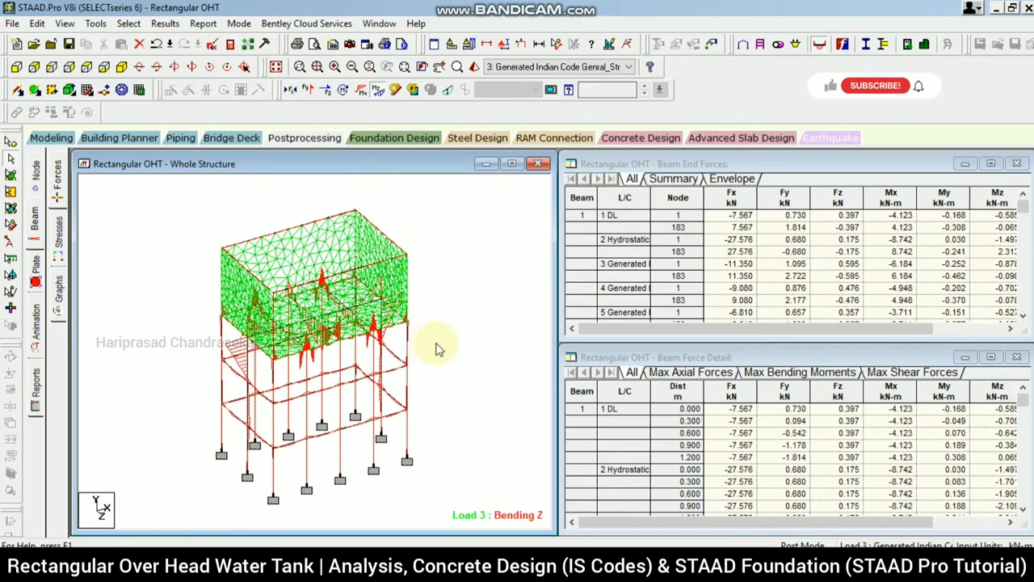
click(306, 91)
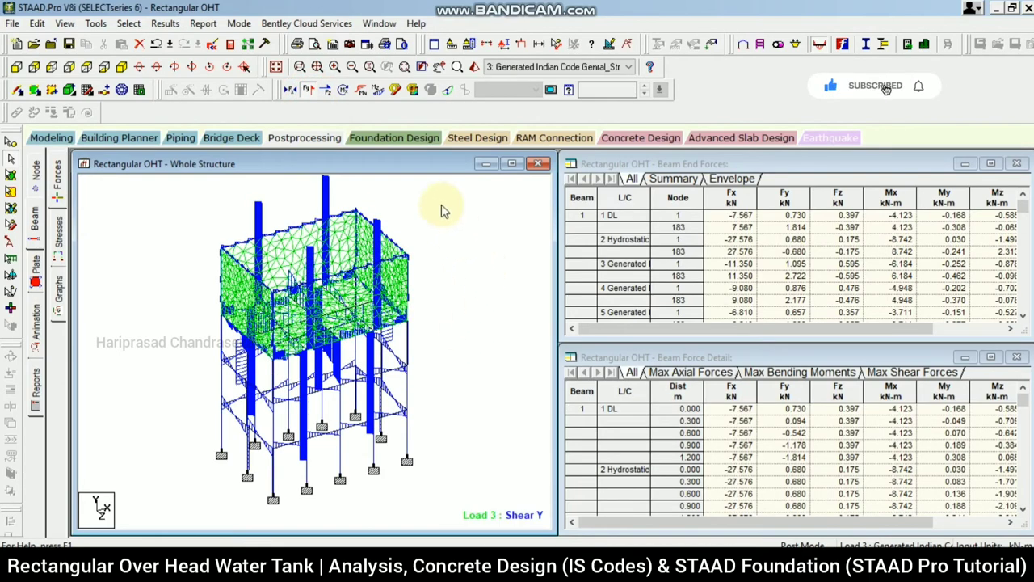
click(308, 91)
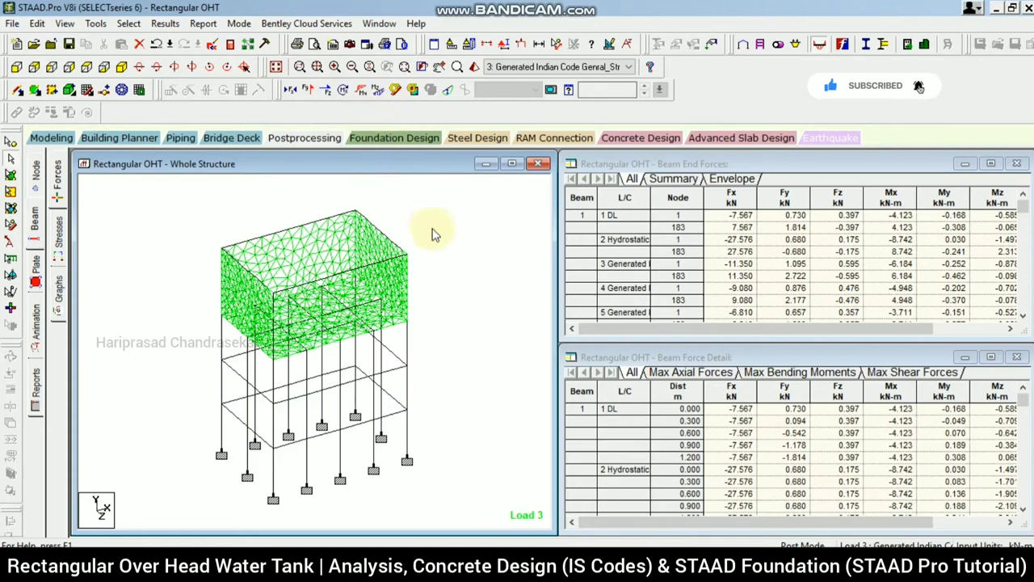
- Display the plate stress contour for load case 3 with the stress type set to Max Absolute
click(414, 92)
click(487, 131)
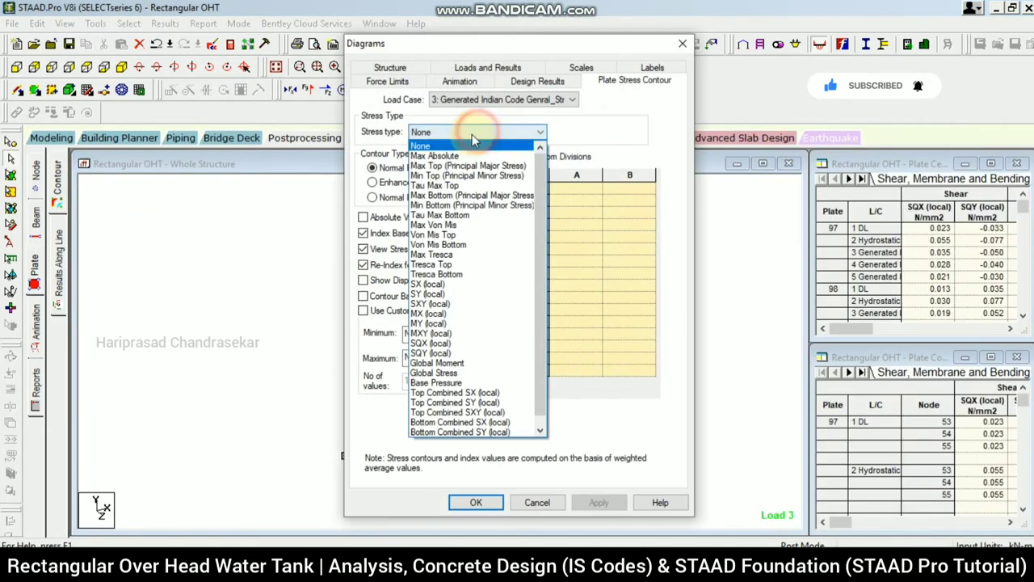
click(453, 151)
click(598, 502)
click(522, 506)
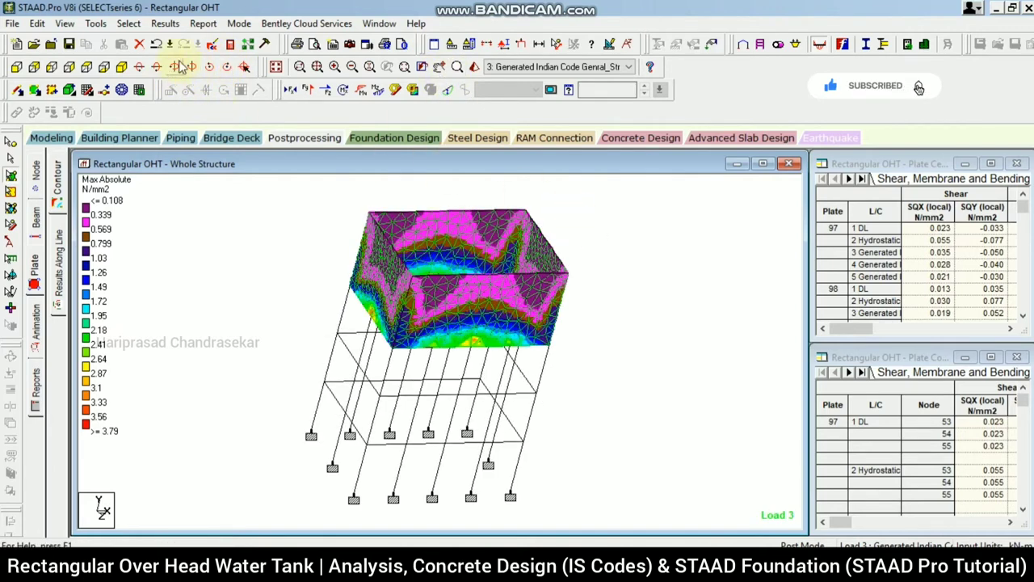
- Examine the tank's plate stress contour in isometric and plan views
click(124, 66)
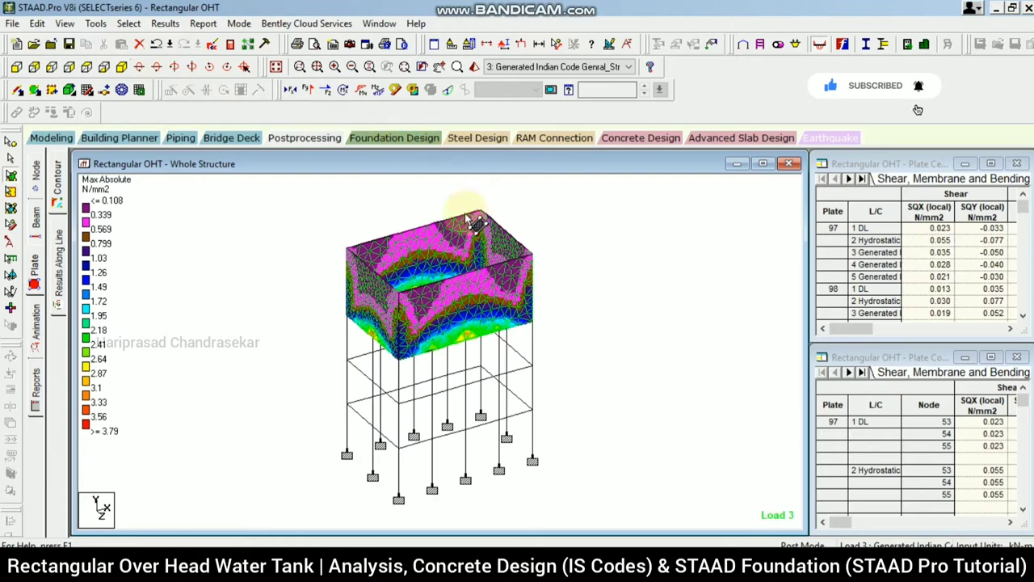
click(437, 68)
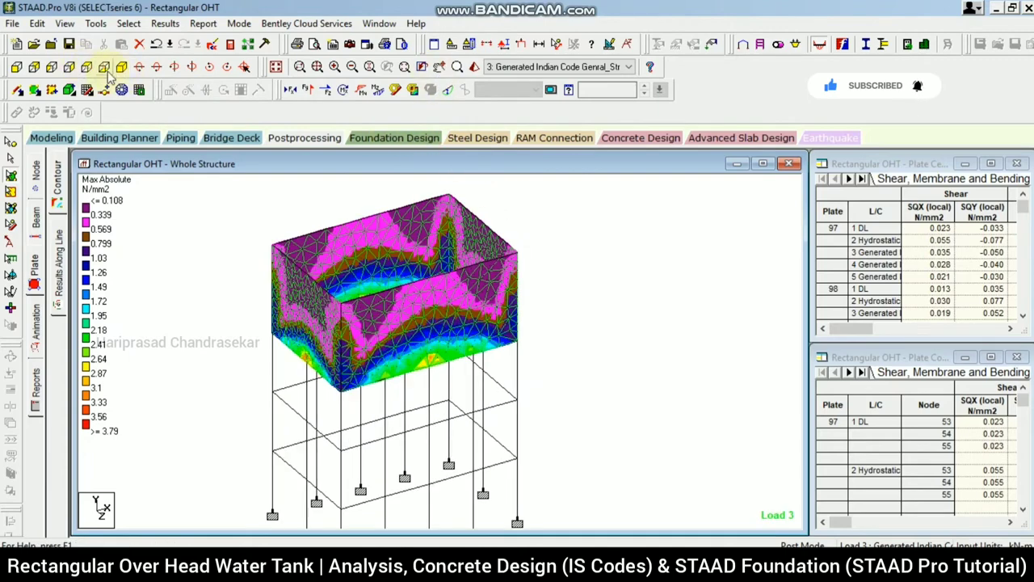
click(103, 66)
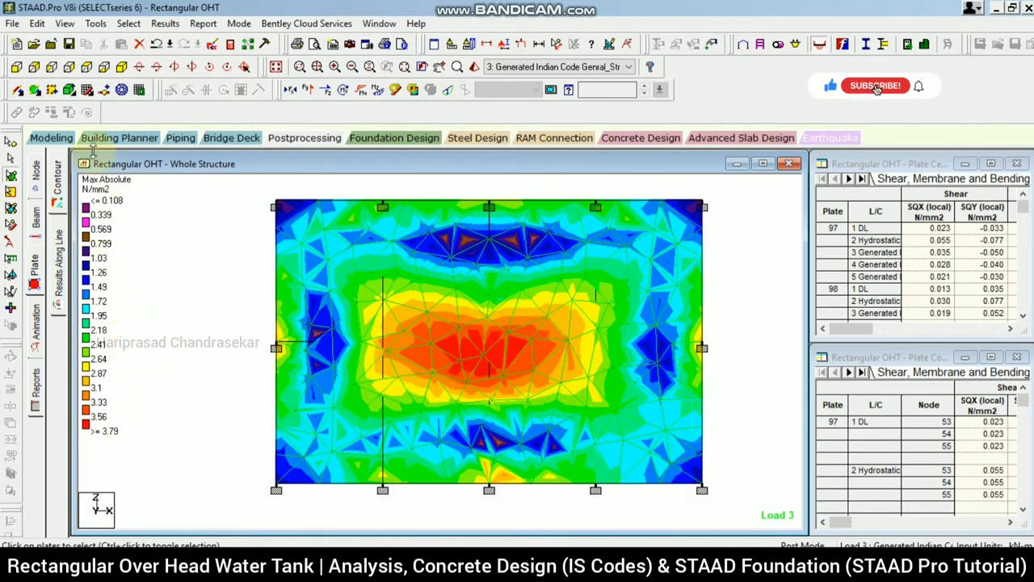
click(122, 66)
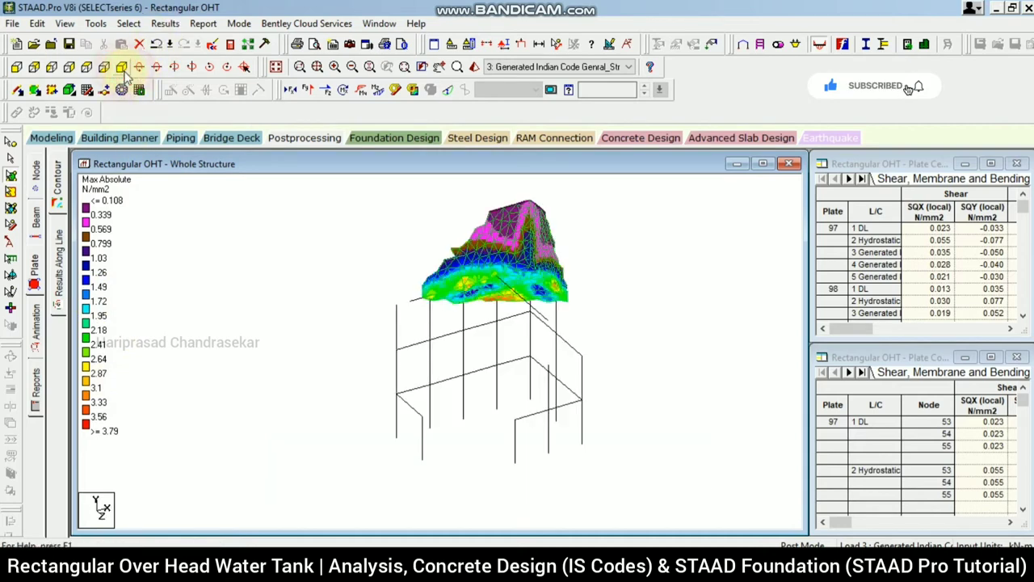
middle_drag(669, 277, 630, 272)
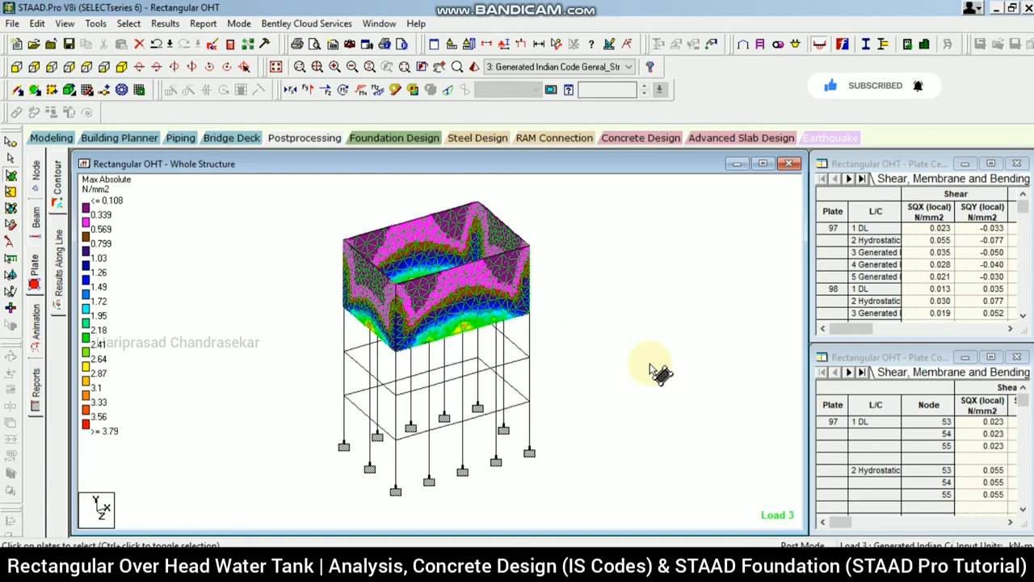
- Return to Modeling and open the concrete design settings with IS456 as the current code
click(51, 137)
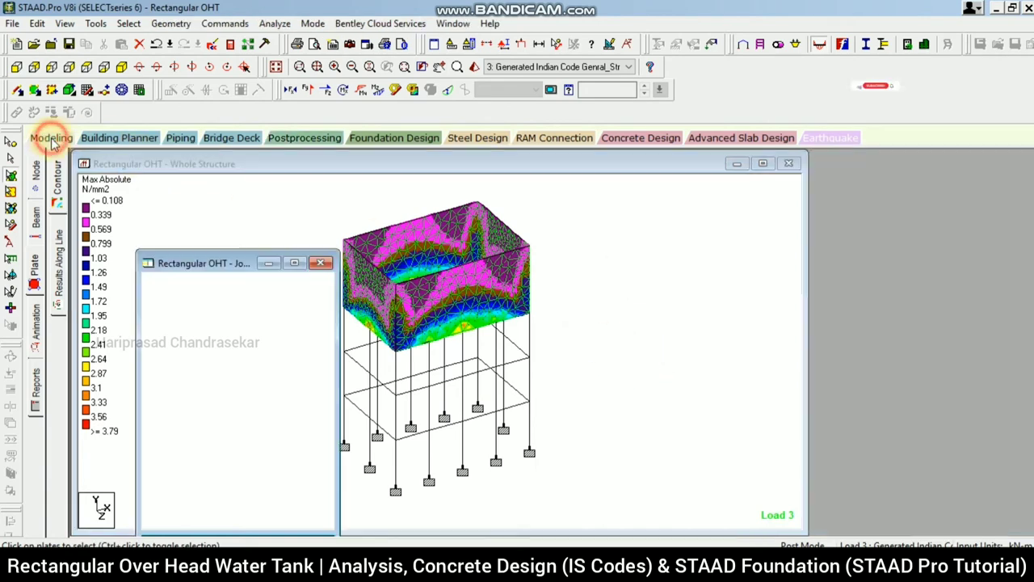
click(35, 428)
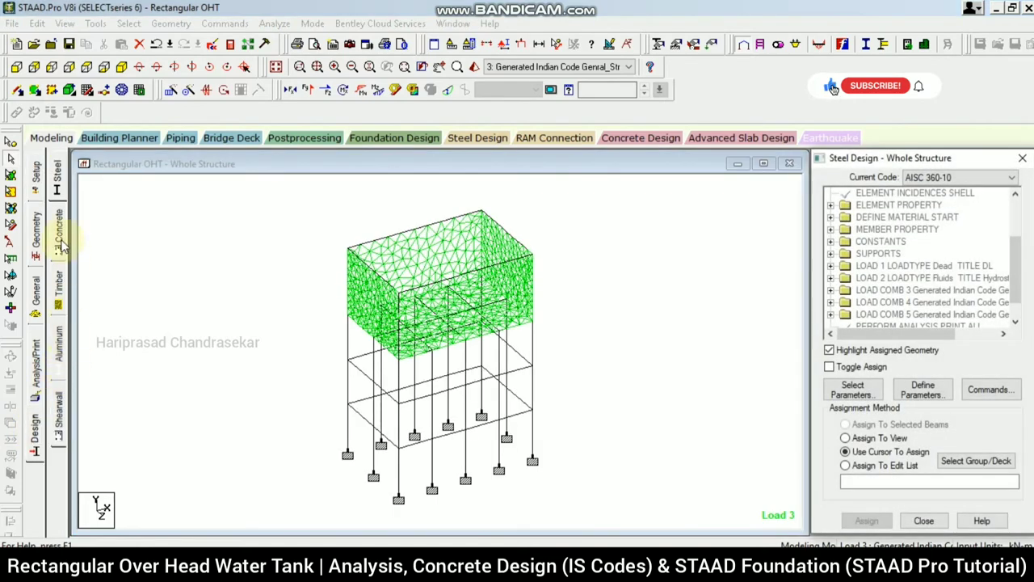
click(63, 243)
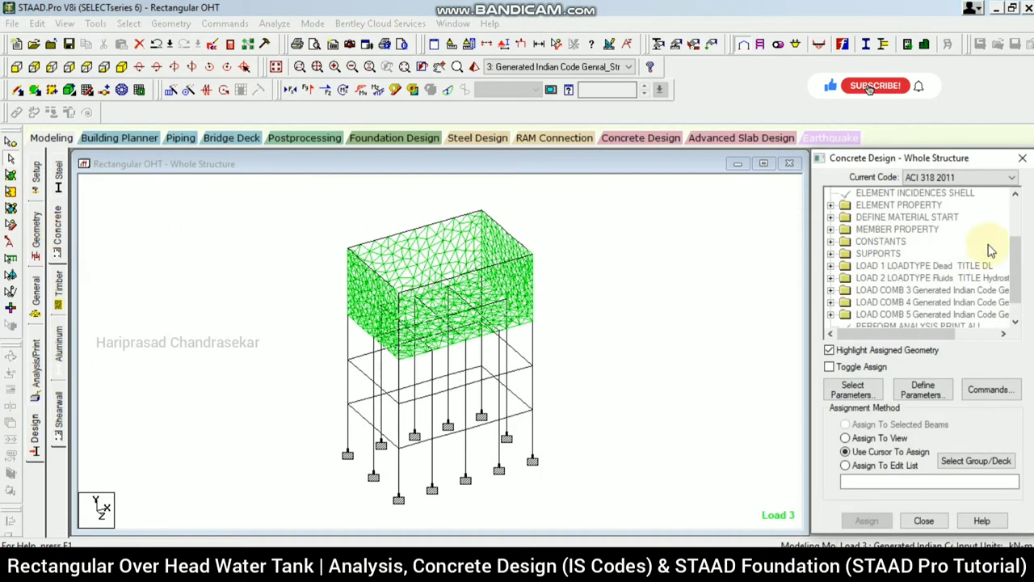
click(944, 178)
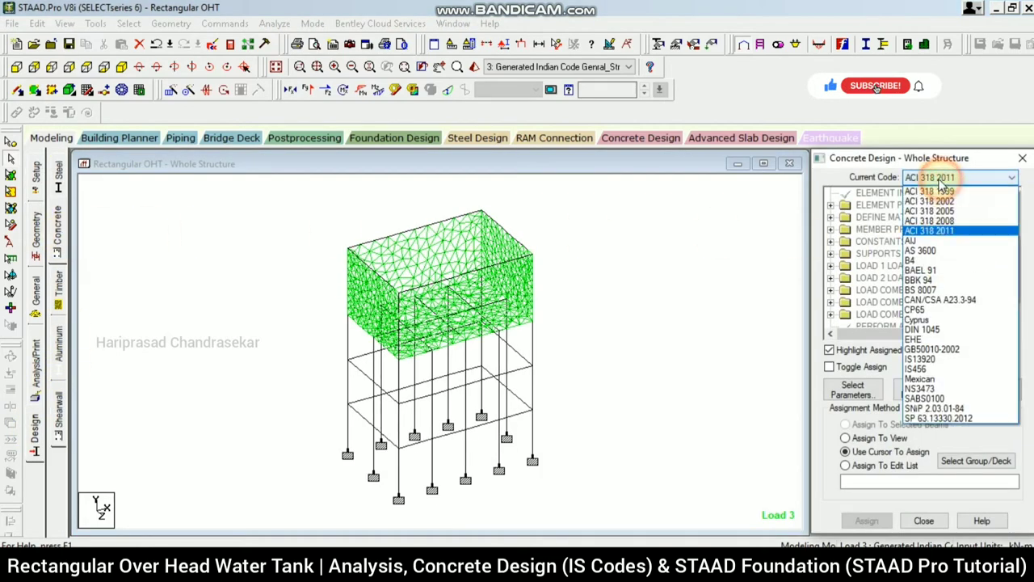
click(935, 371)
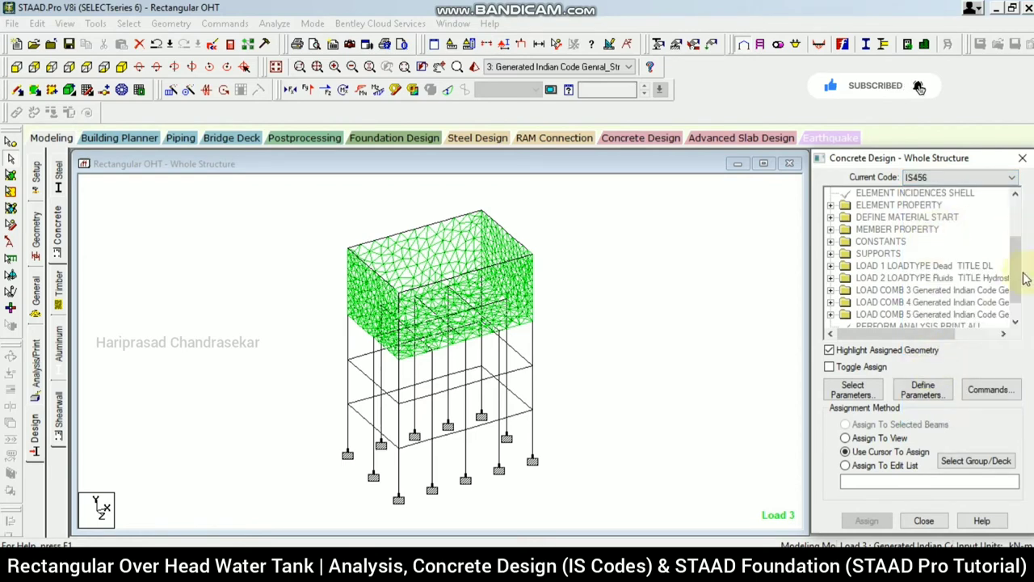
- Limit the selected concrete design parameters to Fc, Fymain and Fysec
click(876, 391)
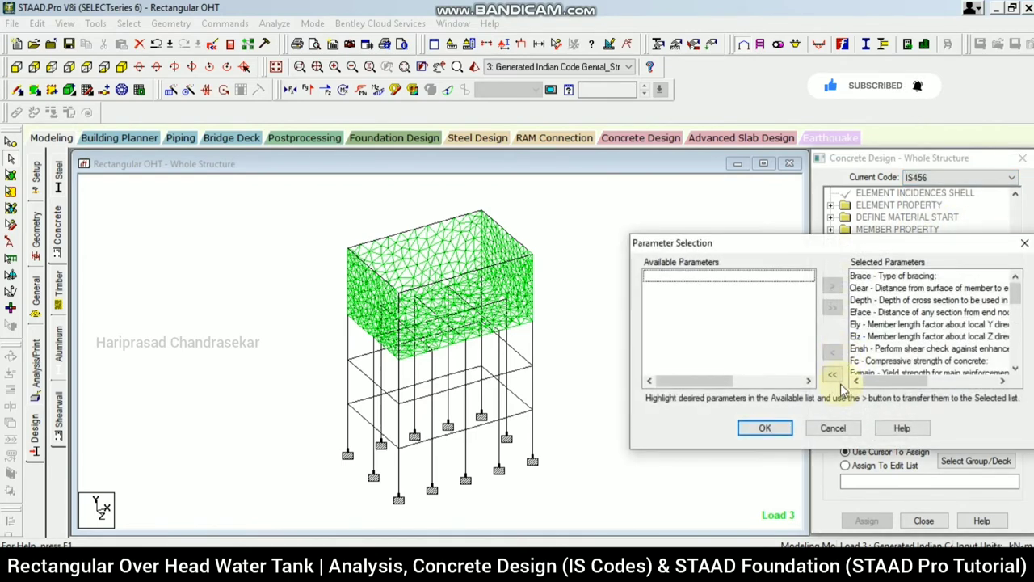
click(835, 374)
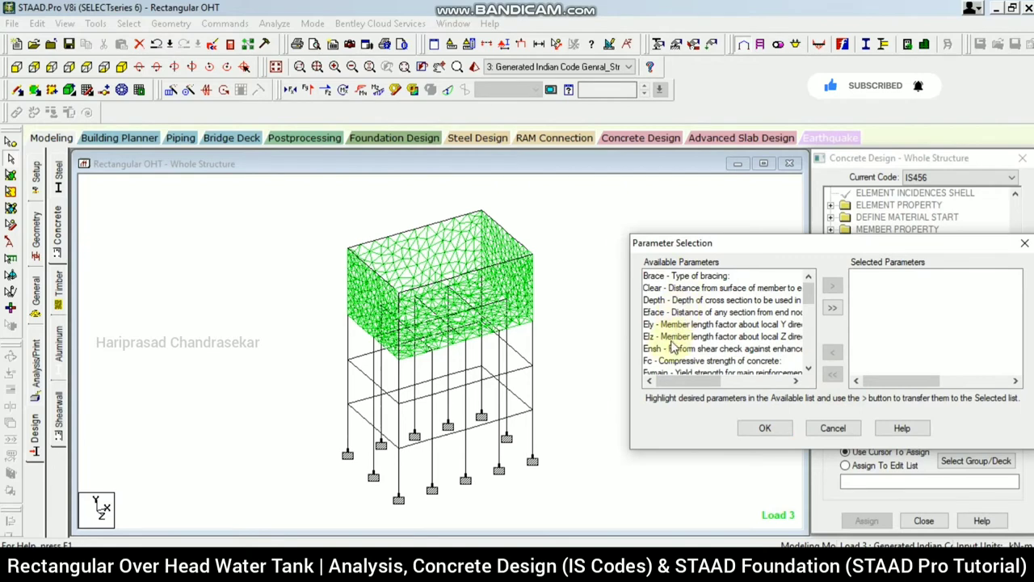
click(670, 359)
click(833, 288)
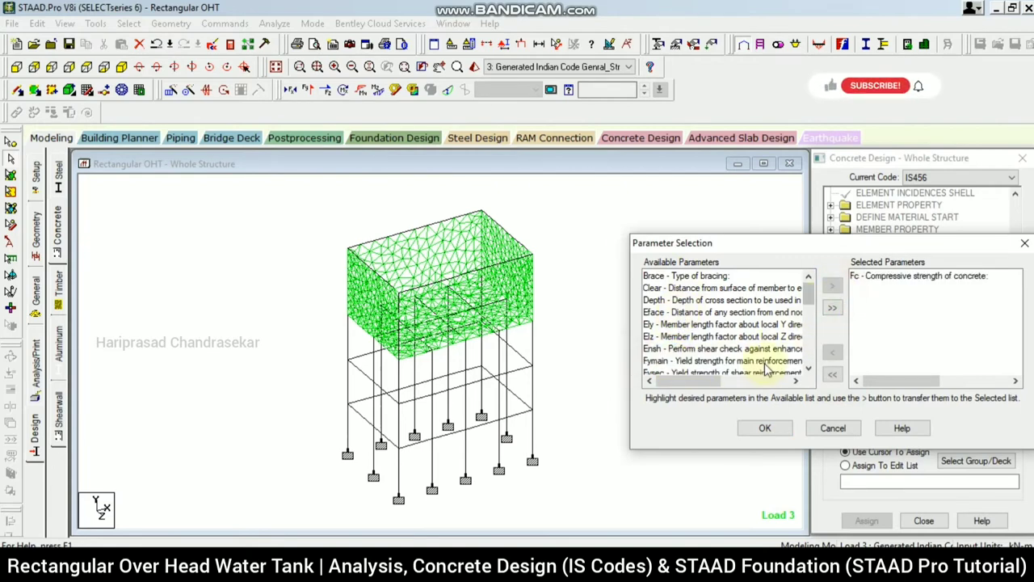
scroll(700, 339, down, 1)
click(702, 327)
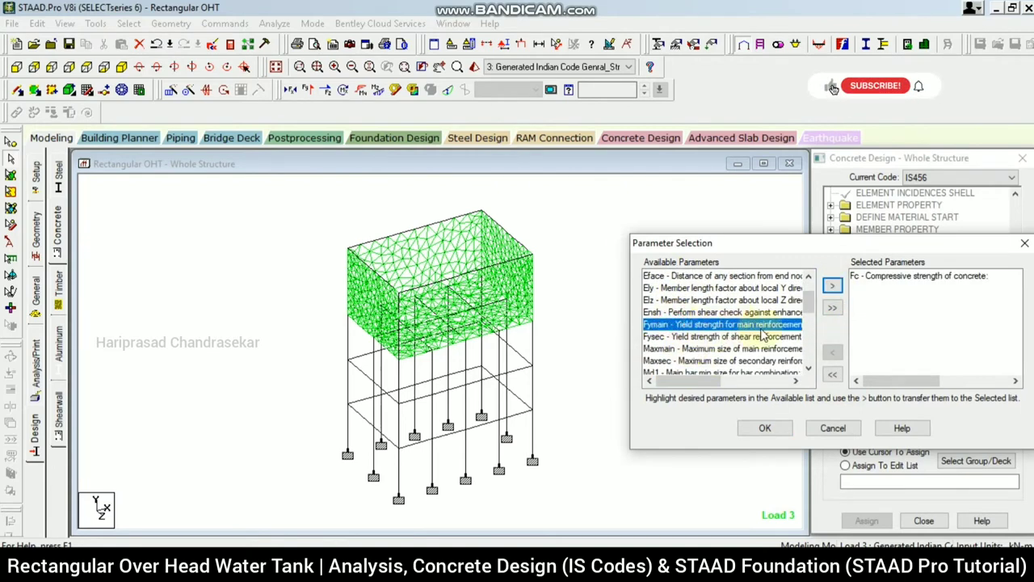
click(833, 288)
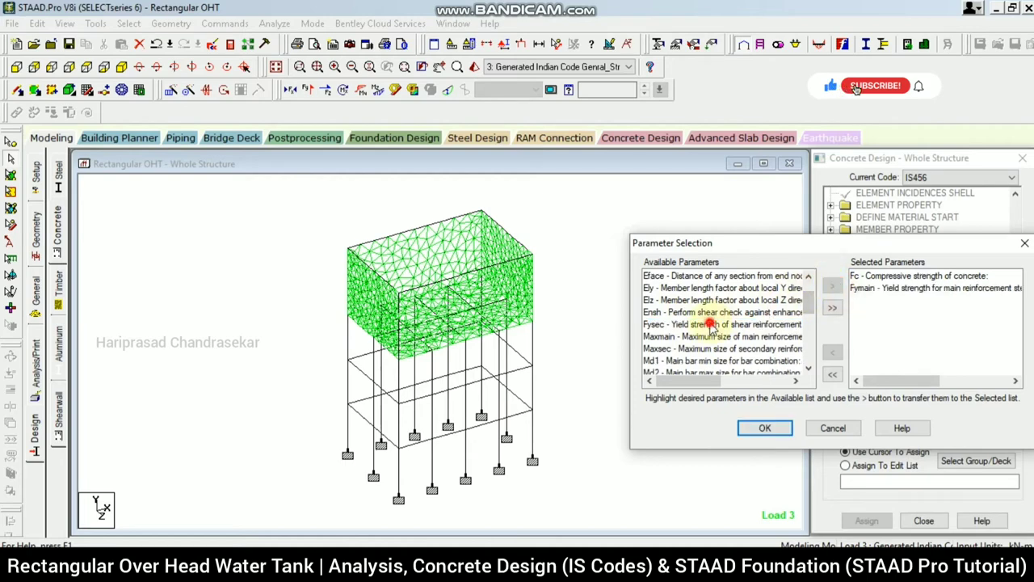
click(710, 325)
click(835, 289)
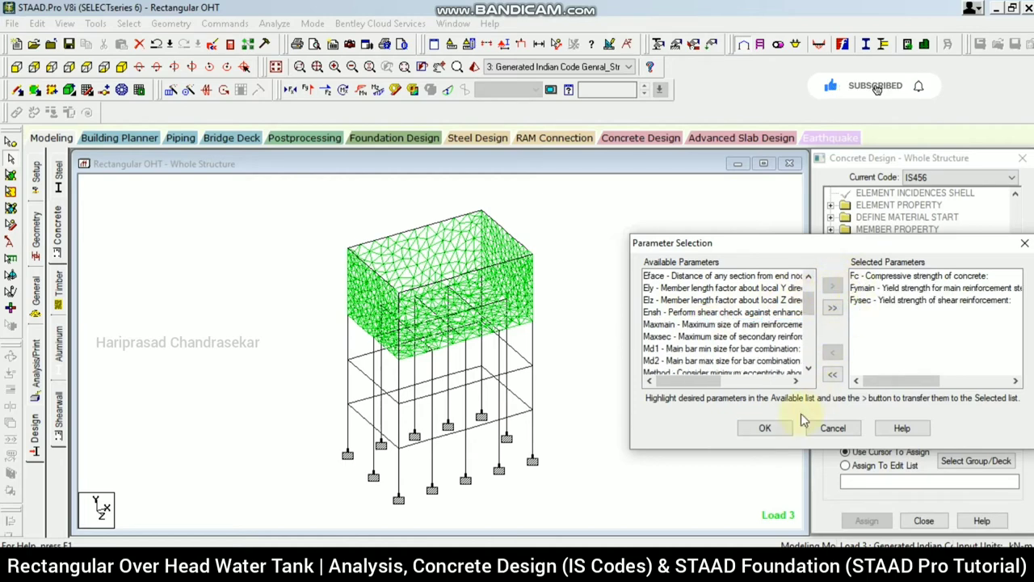
click(767, 428)
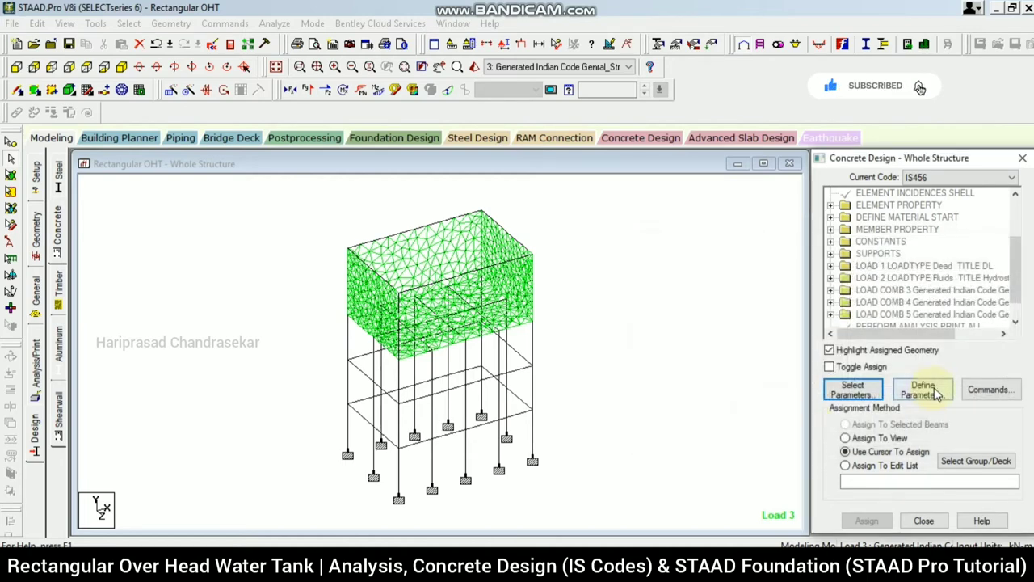
- Add design parameters for a concrete compressive strength of 40000 kN/m2 and a main reinforcement yield strength of 415000 kN/m2
click(922, 390)
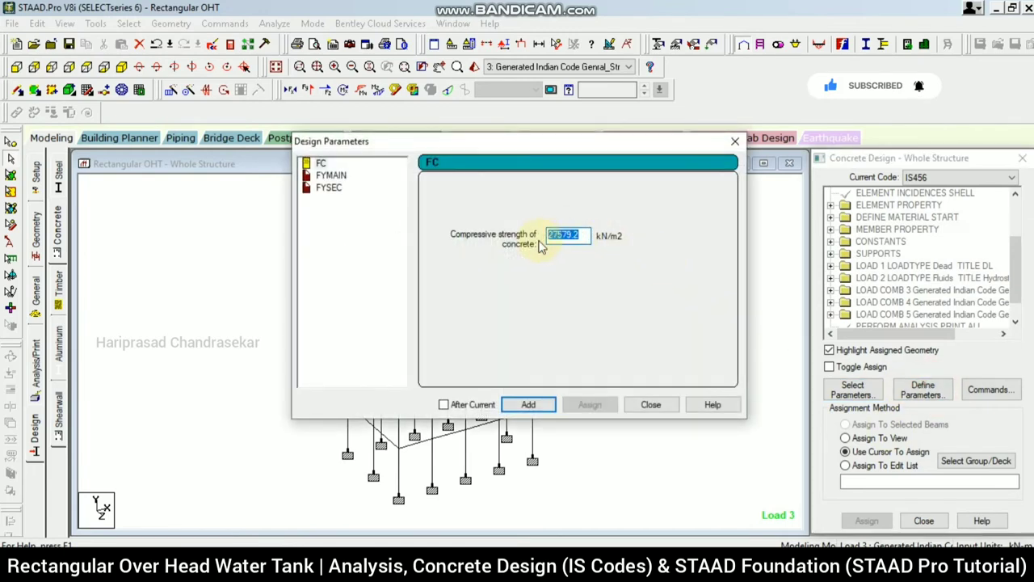
text(40000)
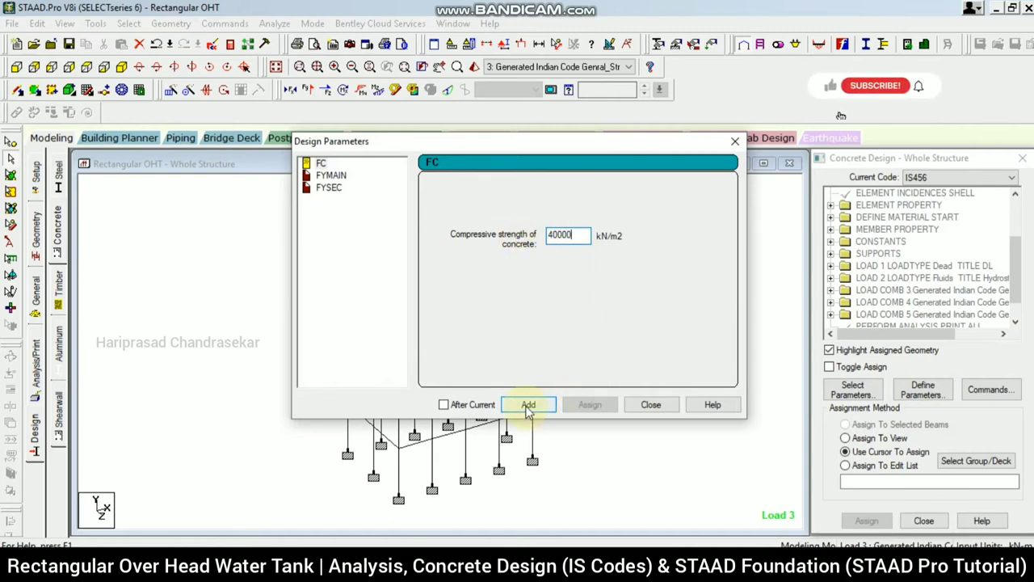
click(528, 404)
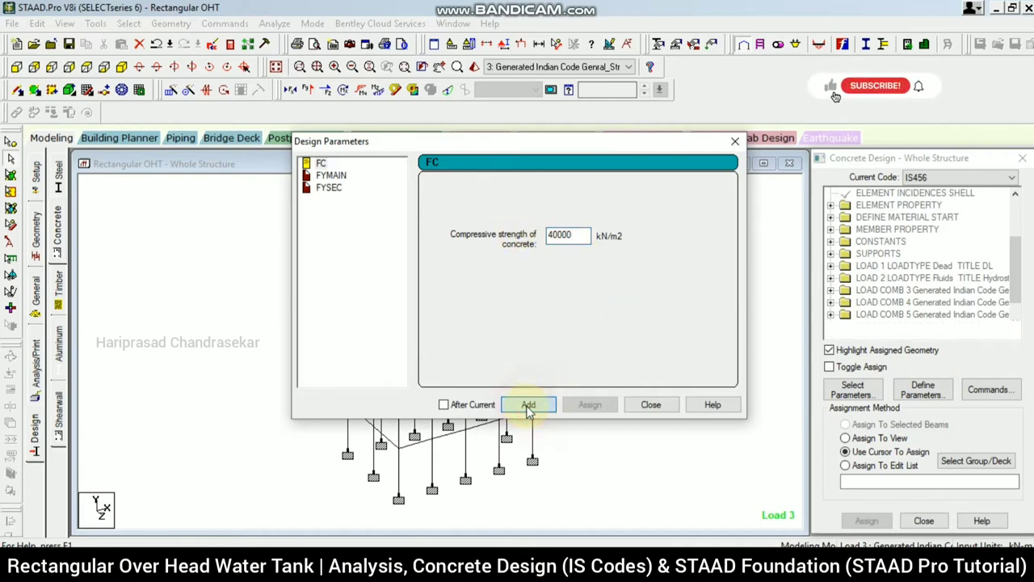
click(331, 174)
click(543, 234)
drag(578, 233, 556, 234)
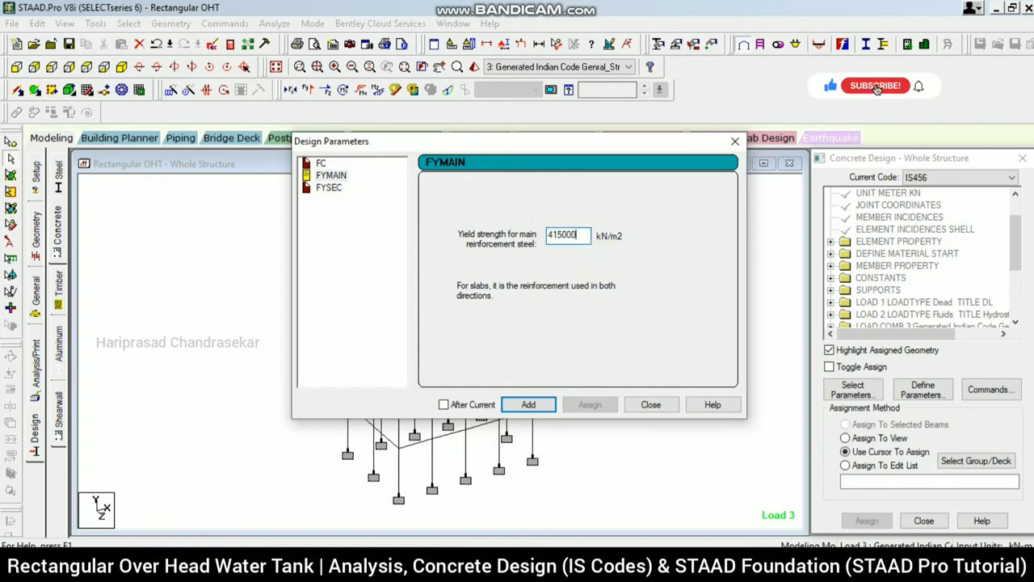
click(533, 404)
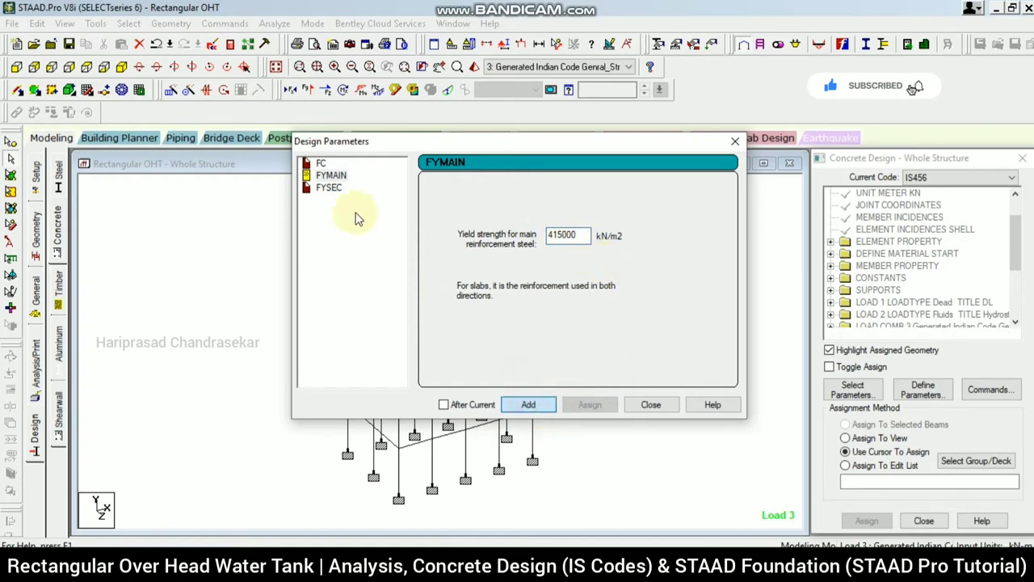
- Add the FYSEC parameter with a shear reinforcement yield strength of 415000 kN/m2 and finish defining parameters
click(330, 187)
drag(572, 234, 559, 235)
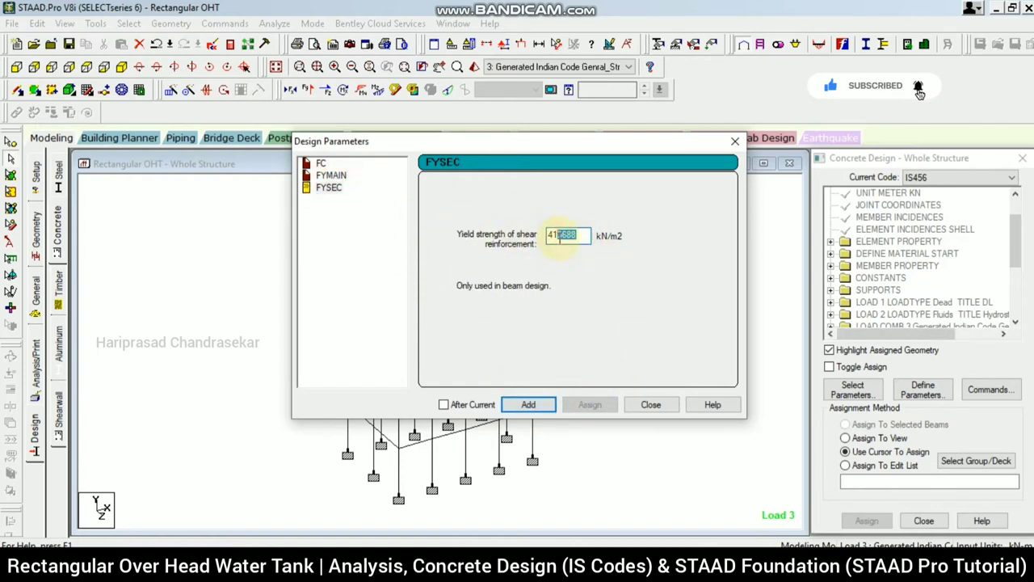
click(547, 405)
click(650, 405)
- Assign the FC 40000 concrete design parameter to the entire structure in view
scroll(1020, 252, down, 4)
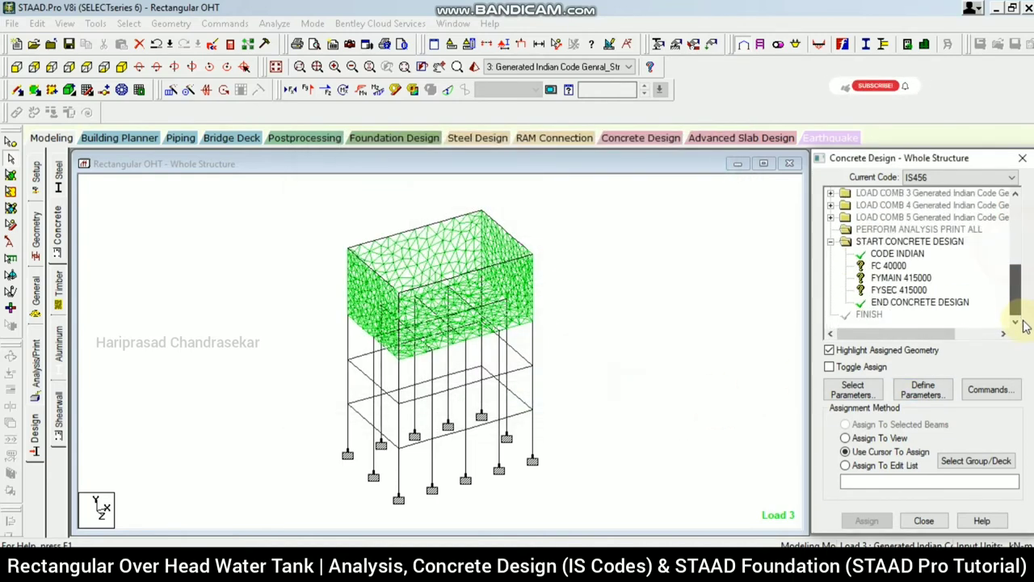
click(888, 266)
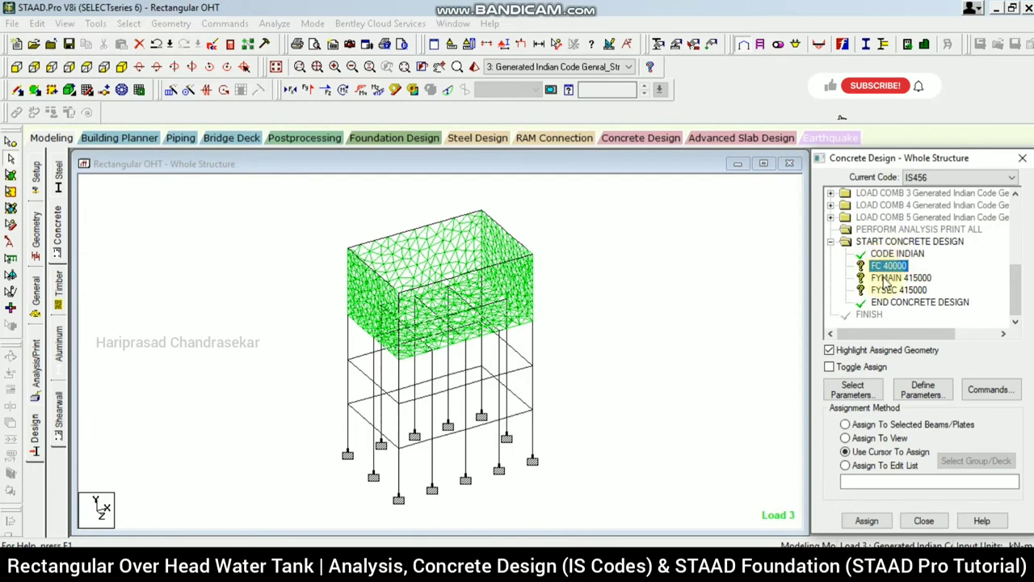
click(884, 438)
click(866, 521)
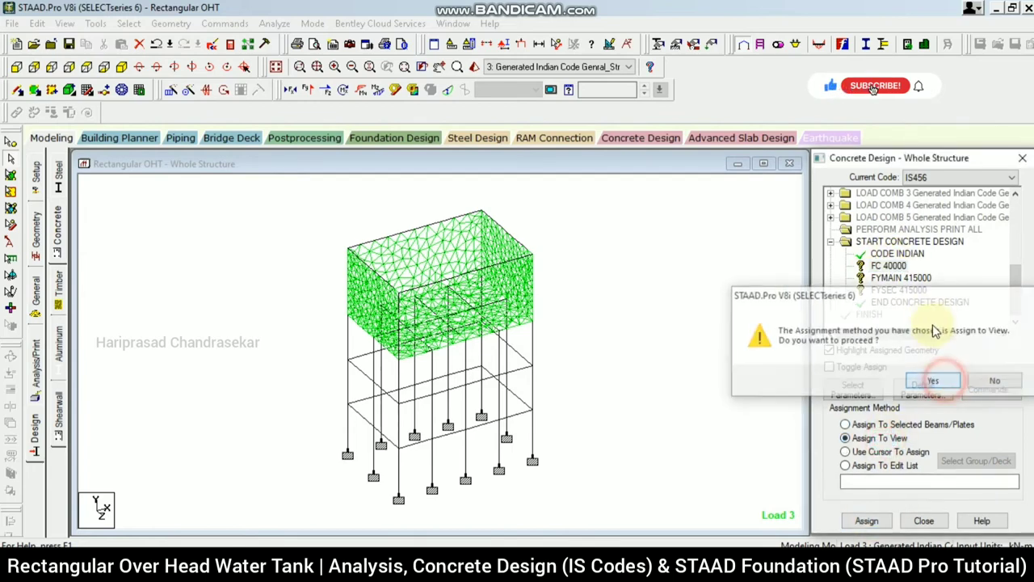
click(928, 381)
- Assign the FYMAIN 415000 main reinforcement parameter to the entire structure in view
click(901, 278)
click(846, 438)
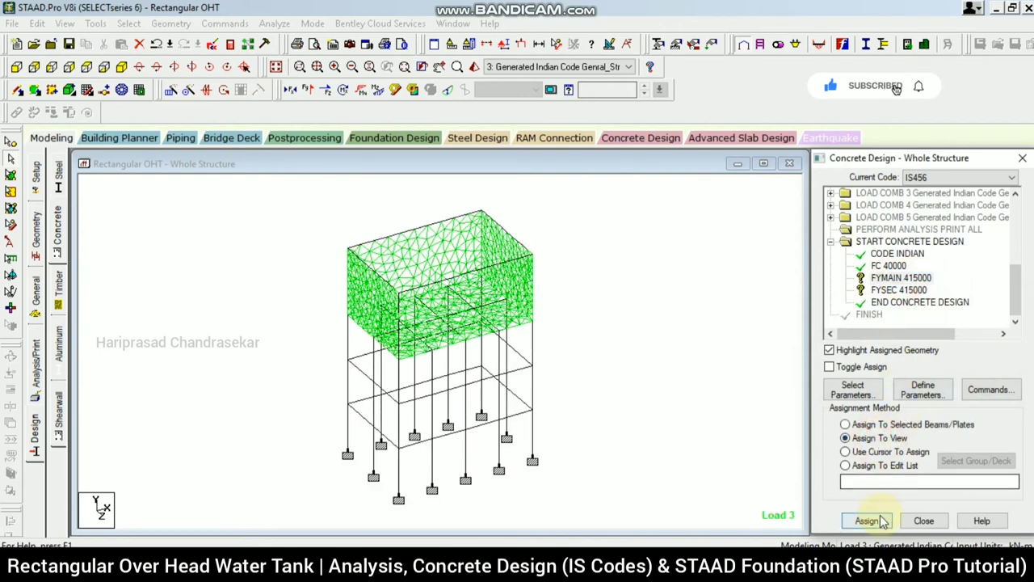
click(866, 521)
click(937, 384)
- Assign the FYSEC 415000 shear reinforcement parameter to the entire structure in view
click(898, 290)
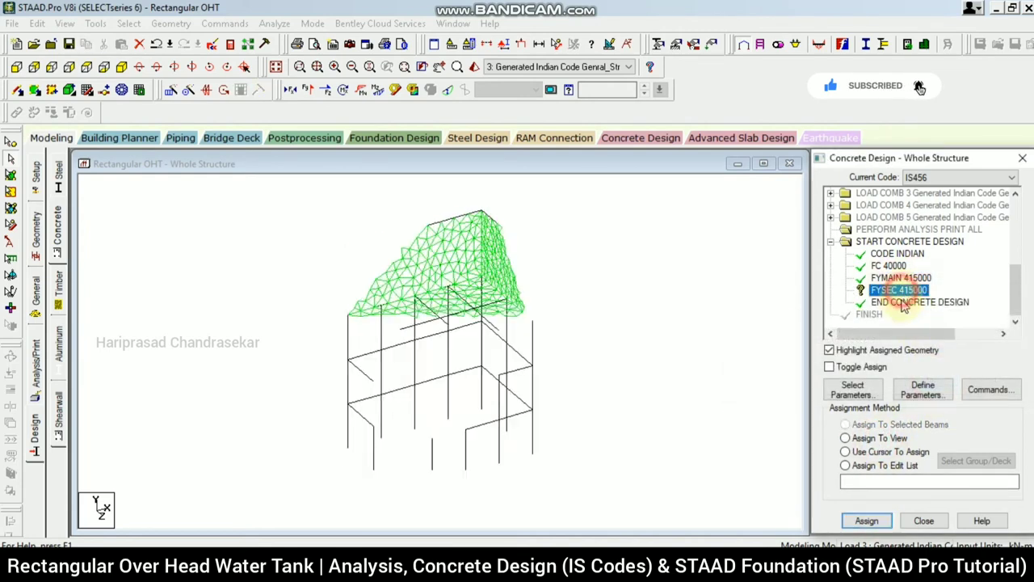
click(867, 520)
click(923, 378)
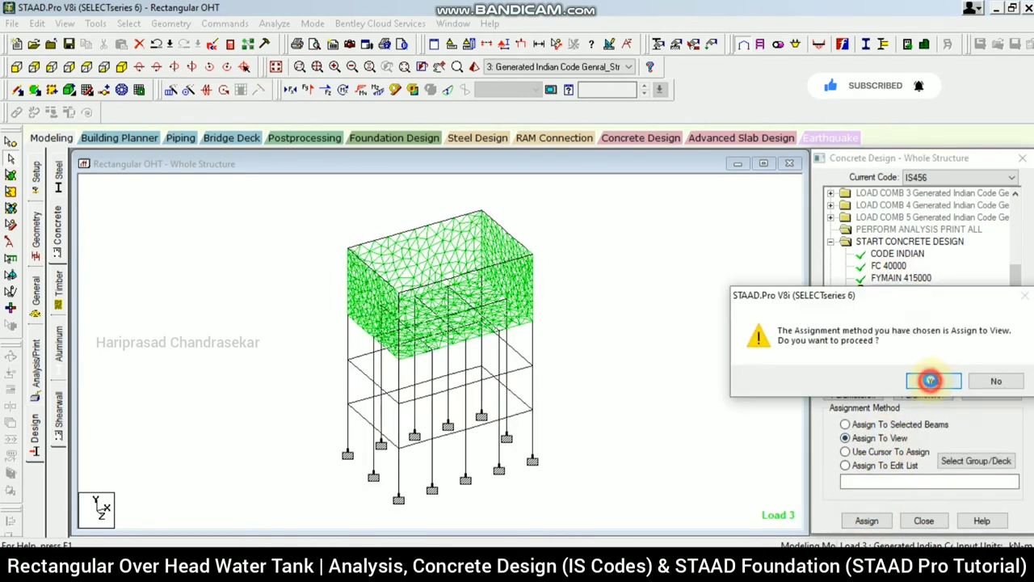
- Add the DESIGN BEAM, DESIGN COLUMN, DESIGN SLAB/ELEMENT and TAKE OFF commands to the concrete design
click(982, 388)
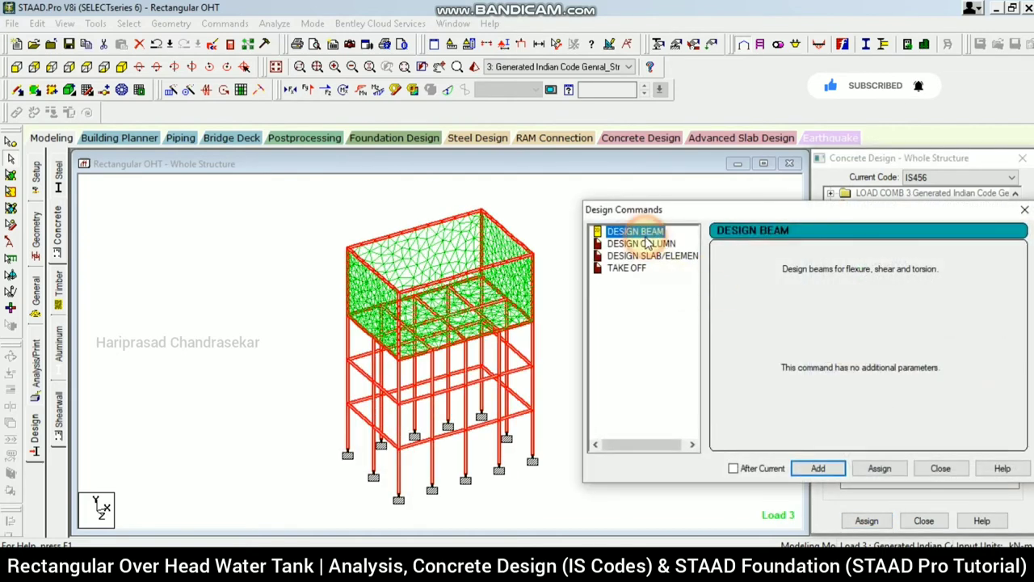
click(816, 468)
click(668, 244)
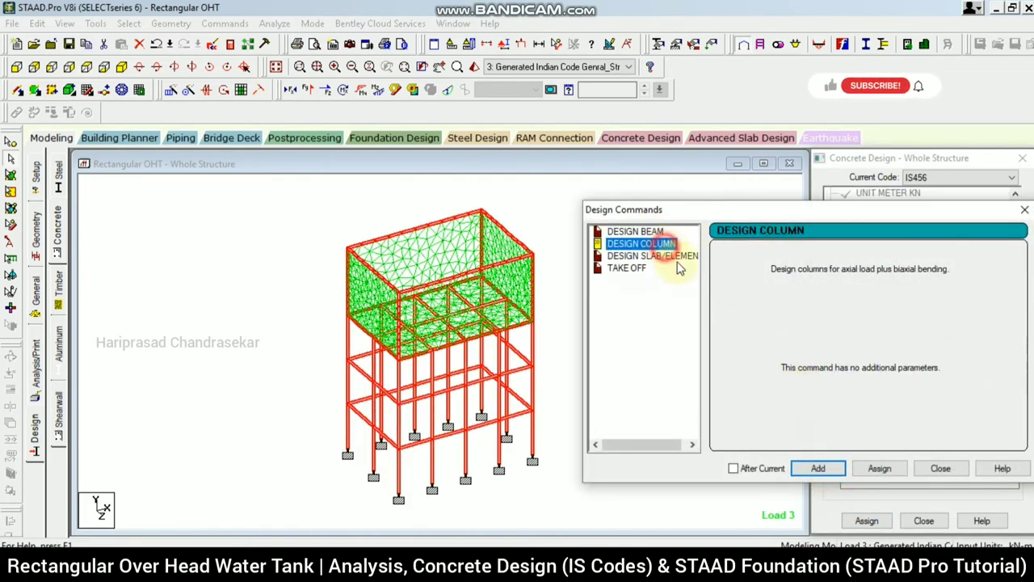
click(821, 468)
click(653, 256)
click(823, 469)
click(628, 267)
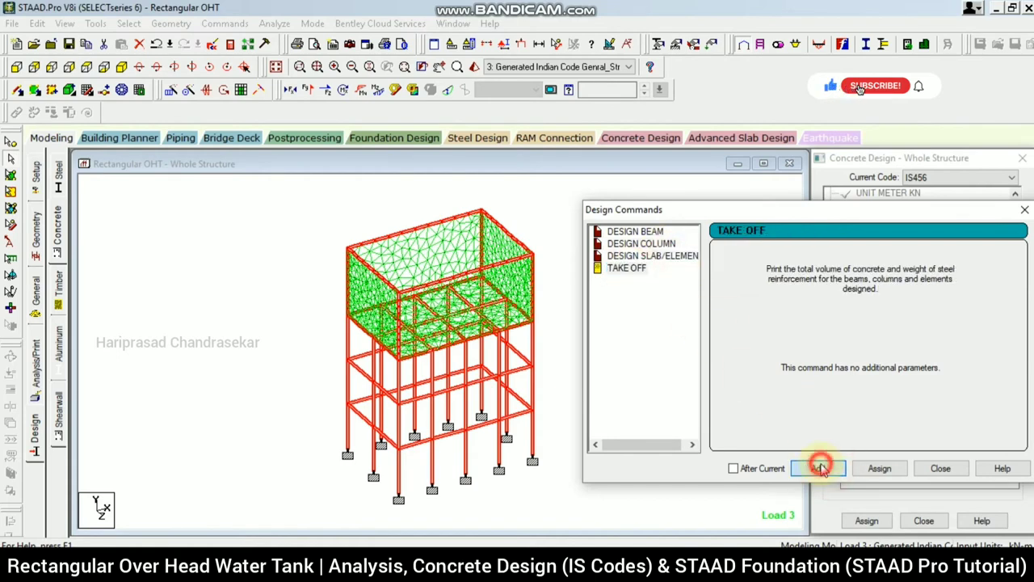
click(942, 470)
- Assign the DESIGN BEAM command to all beams parallel to the X and Z axes
drag(1017, 243, 993, 352)
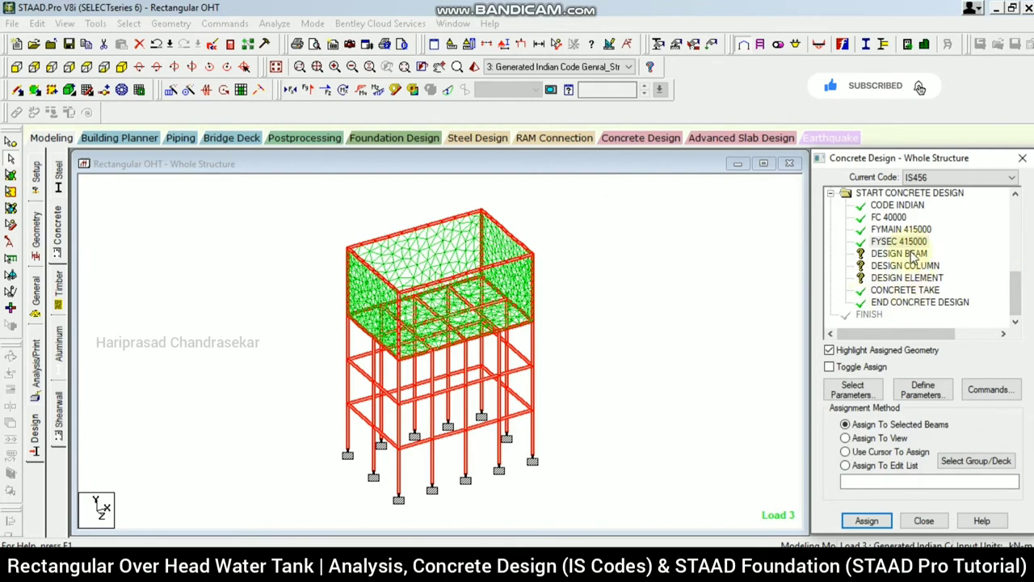
click(692, 261)
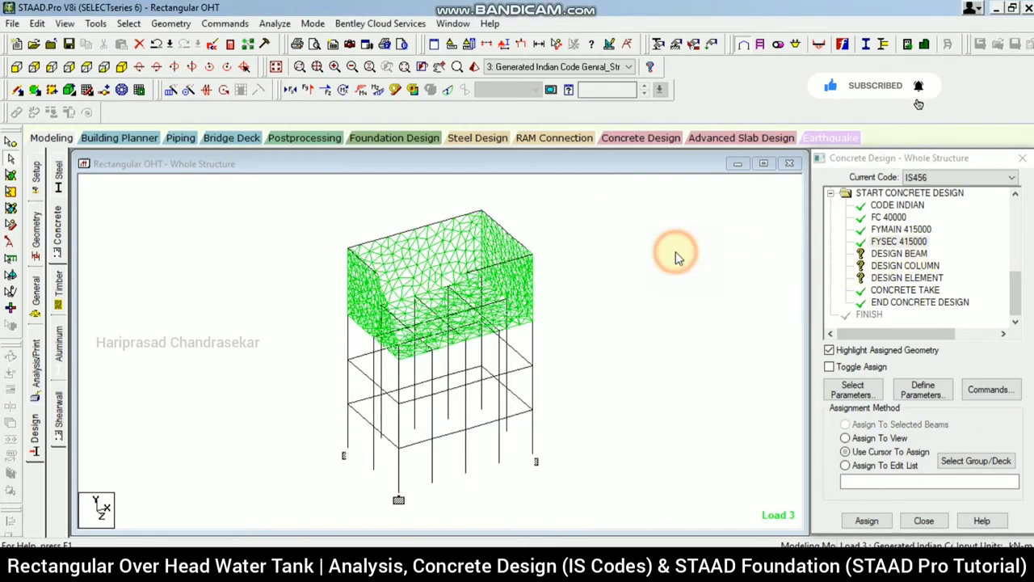
click(901, 254)
click(128, 23)
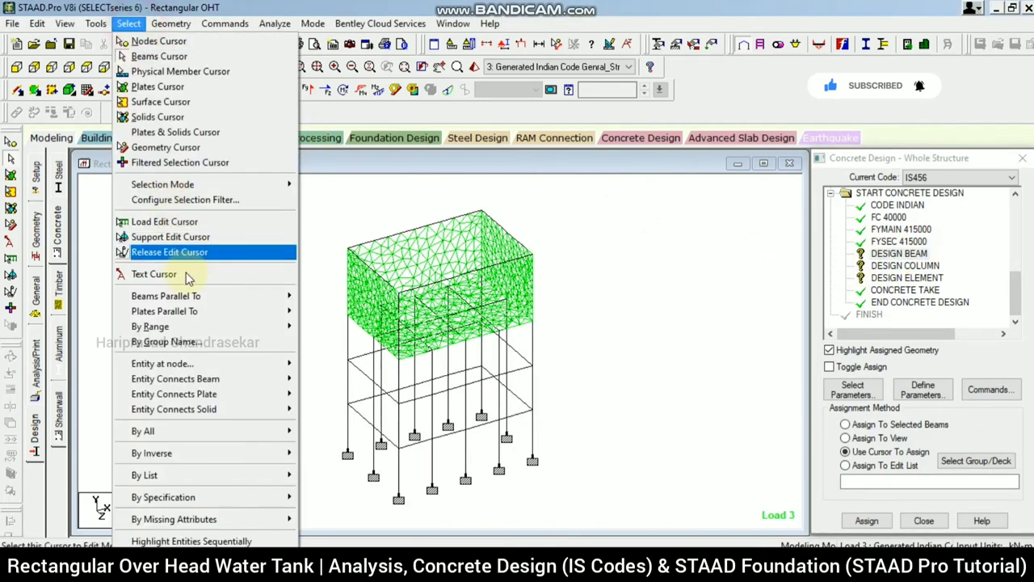
mouse_move(185, 296)
click(307, 298)
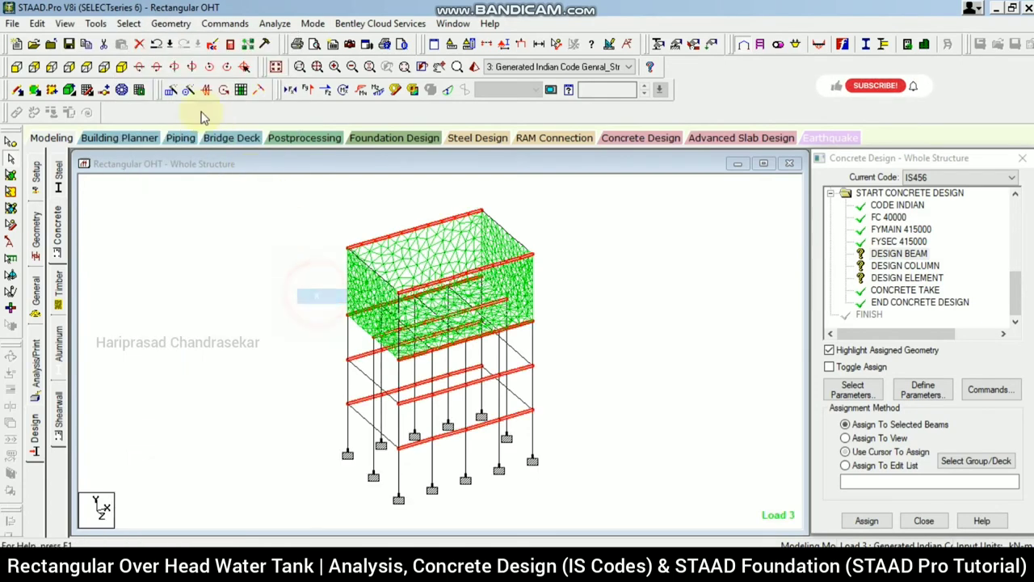
click(129, 23)
click(212, 297)
click(320, 327)
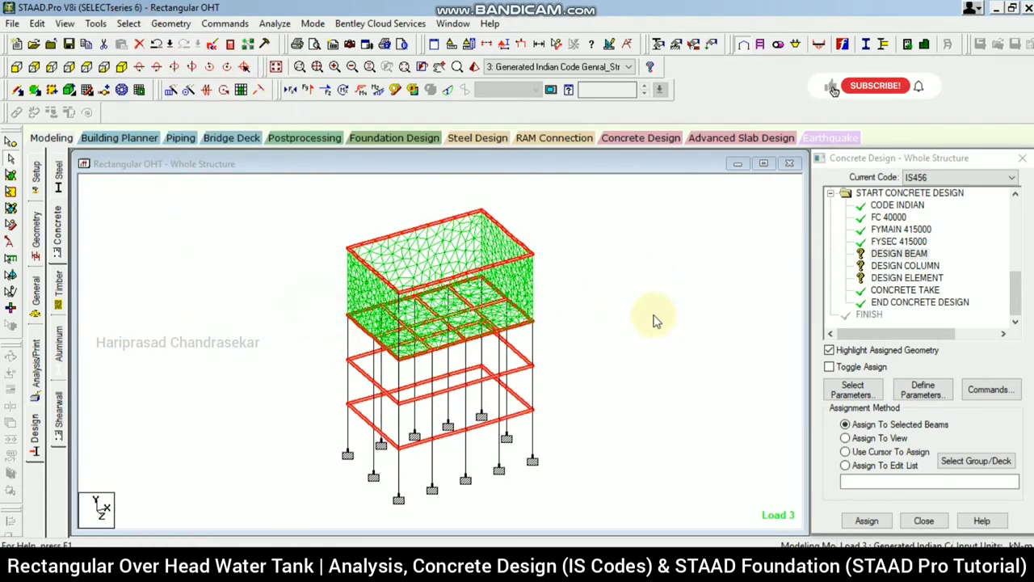
click(866, 520)
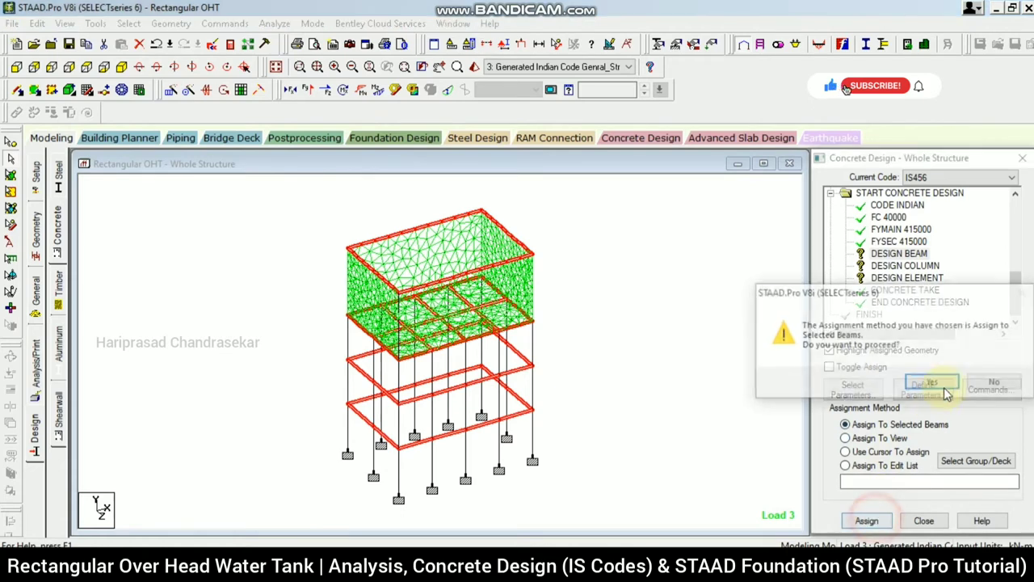
click(927, 382)
- Assign the DESIGN COLUMN command to all members parallel to the Y axis
click(897, 265)
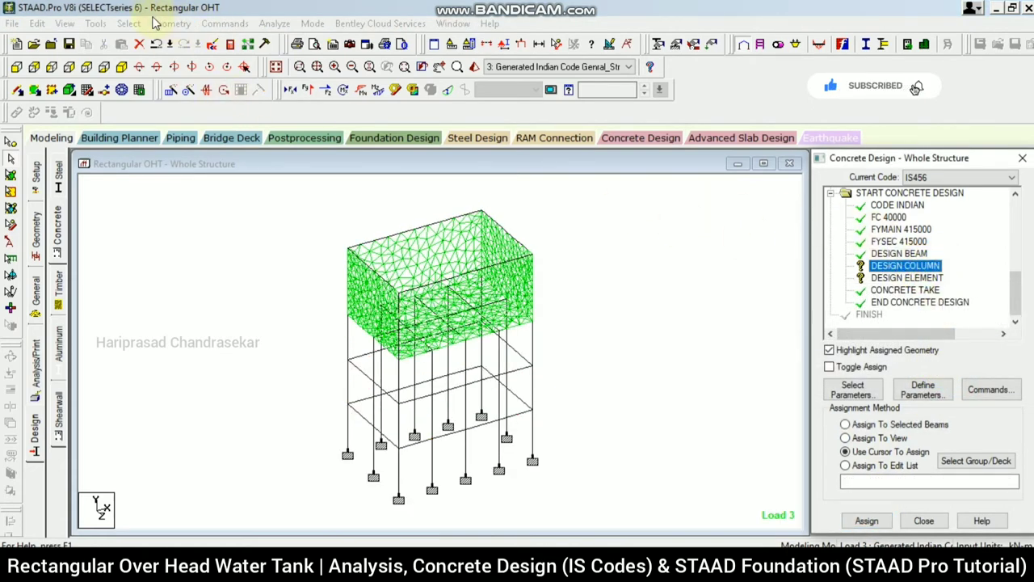
click(128, 23)
mouse_move(202, 297)
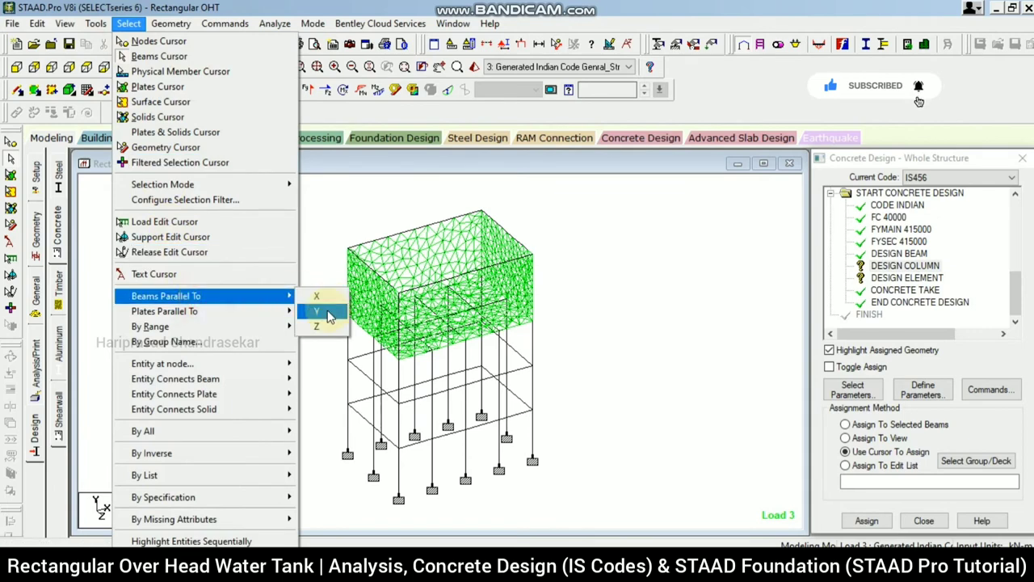
click(323, 316)
click(866, 520)
click(928, 383)
- Assign the DESIGN ELEMENT command to all tank plates using the Assign To View method
click(907, 278)
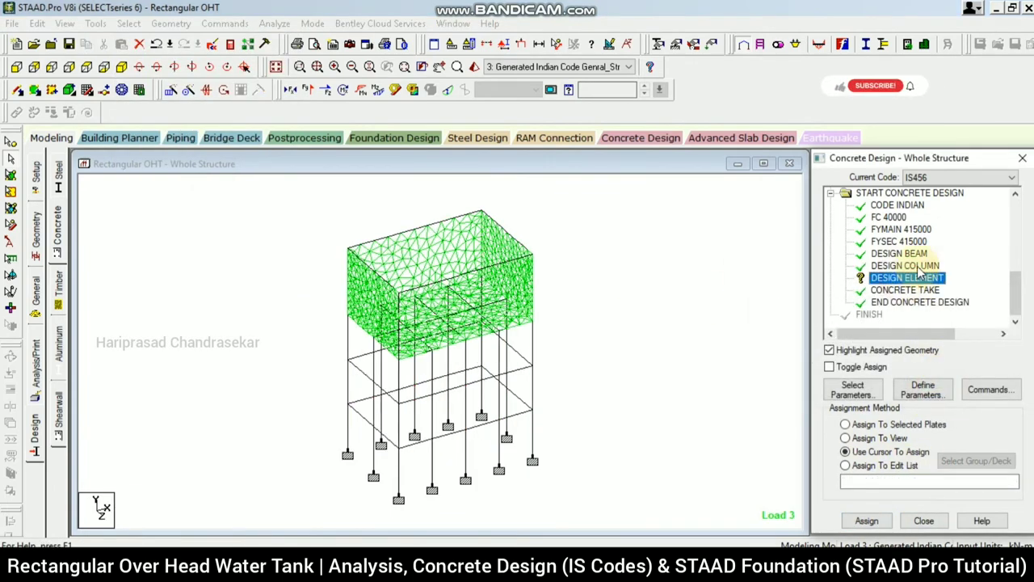
click(861, 438)
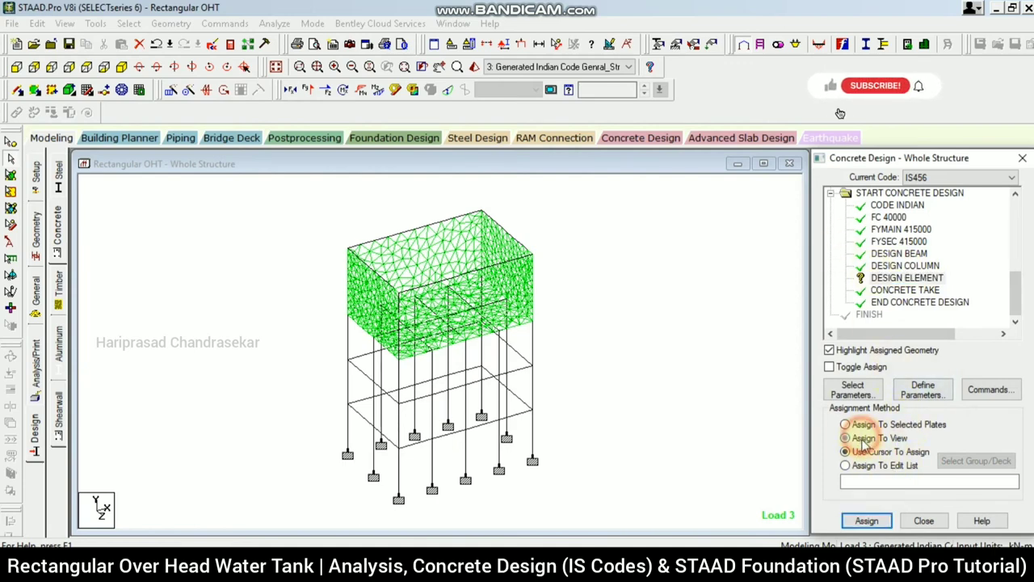
click(866, 521)
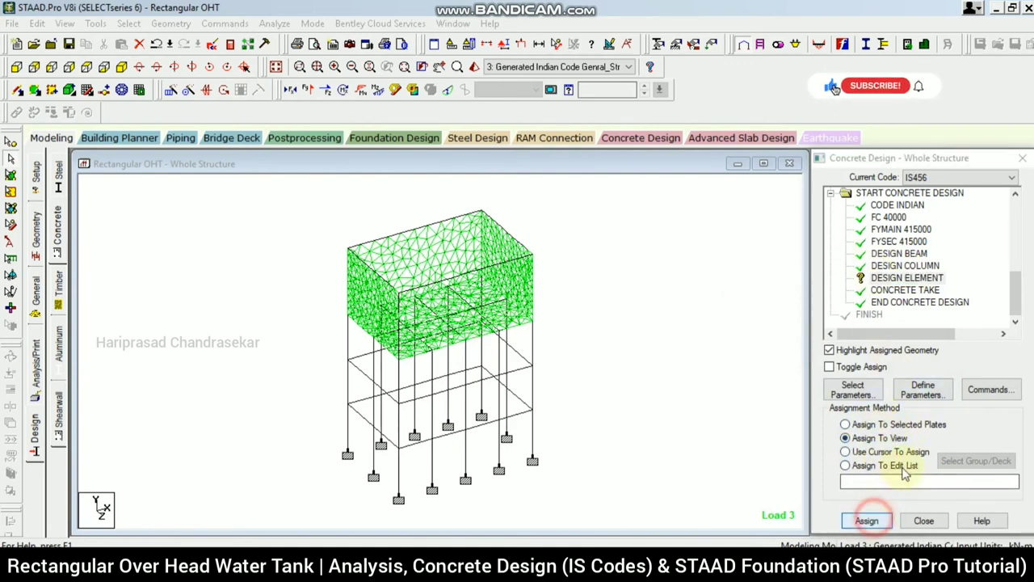
click(931, 382)
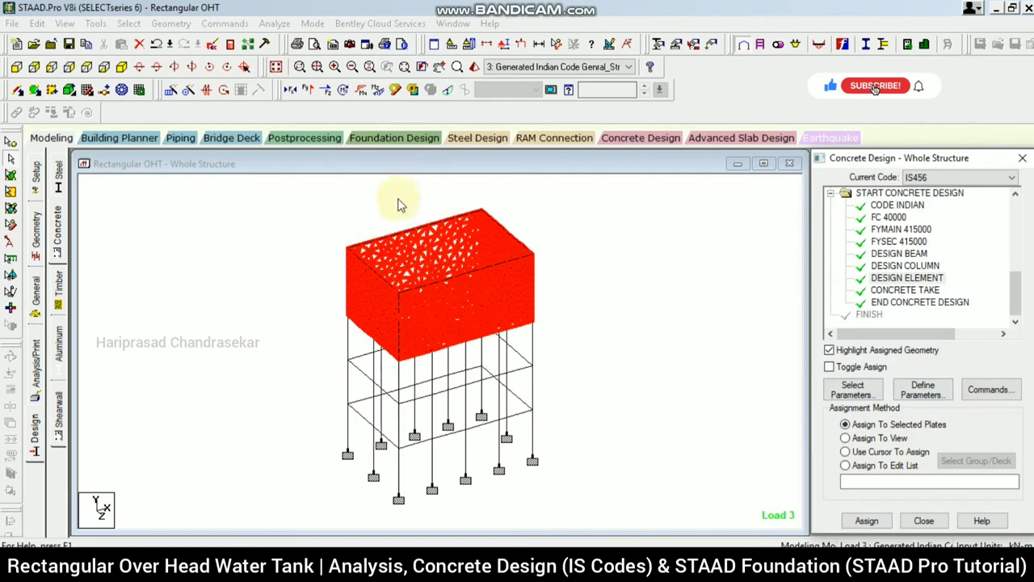
- Save the modified structure, run the analysis with concrete design, and open the output file
click(275, 24)
click(307, 41)
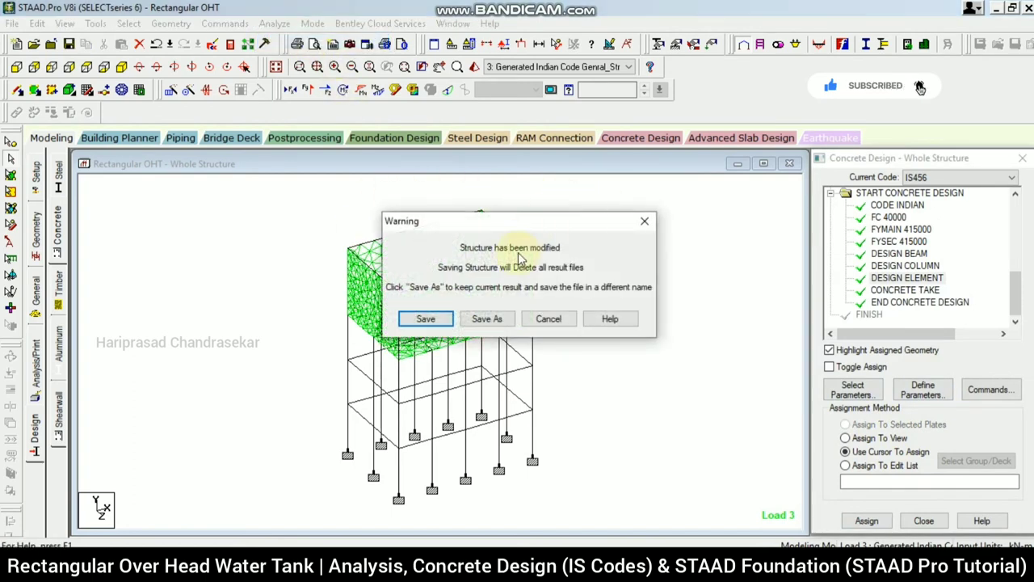
click(443, 319)
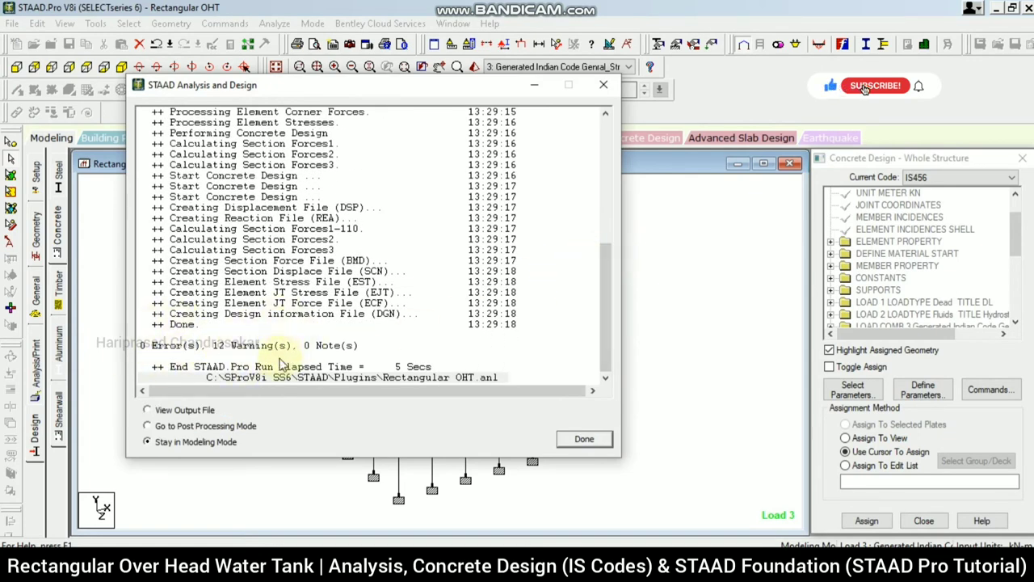
click(183, 410)
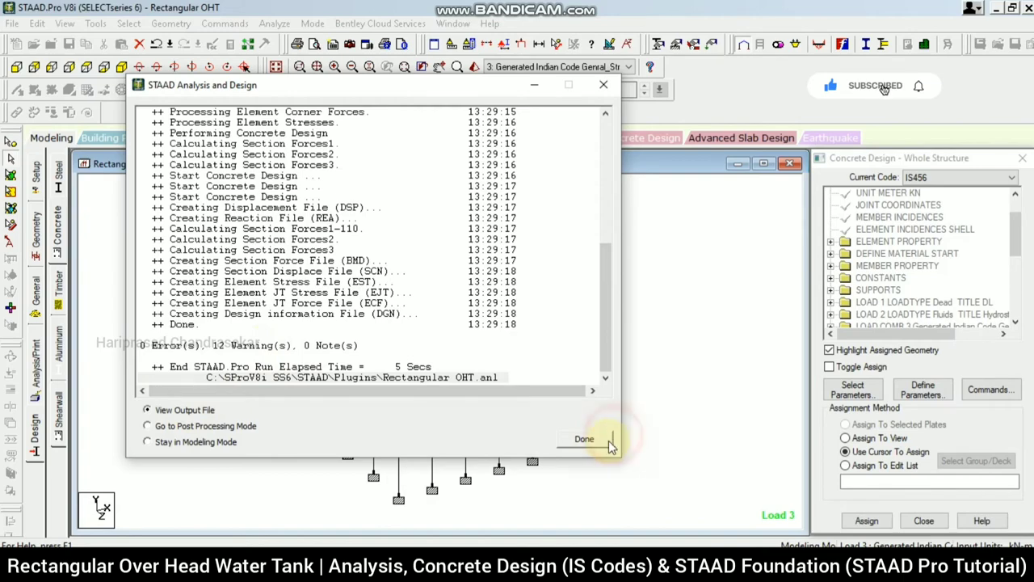
click(609, 440)
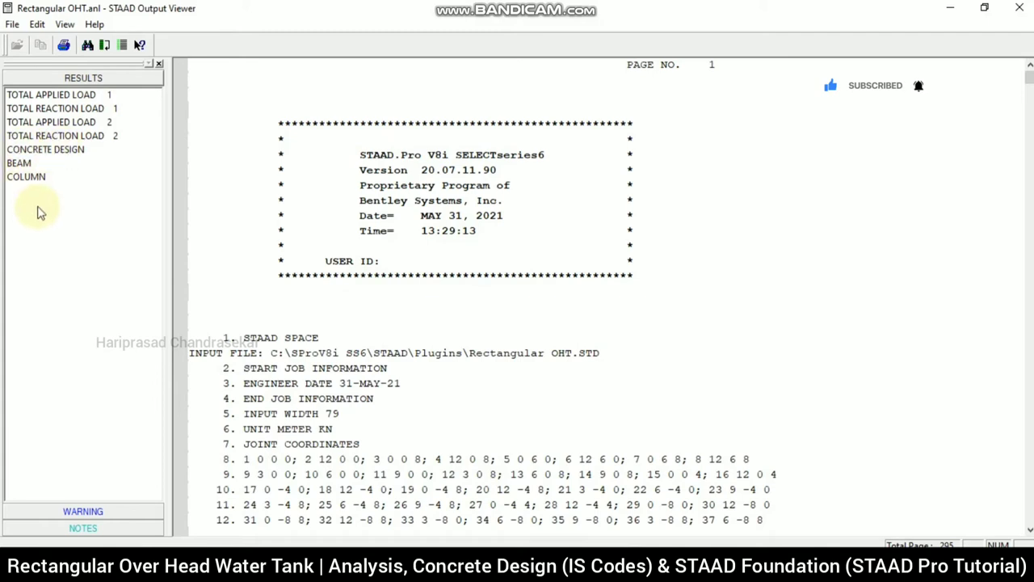
- Examine the design warnings in the output file and return to the results list
click(81, 511)
click(109, 310)
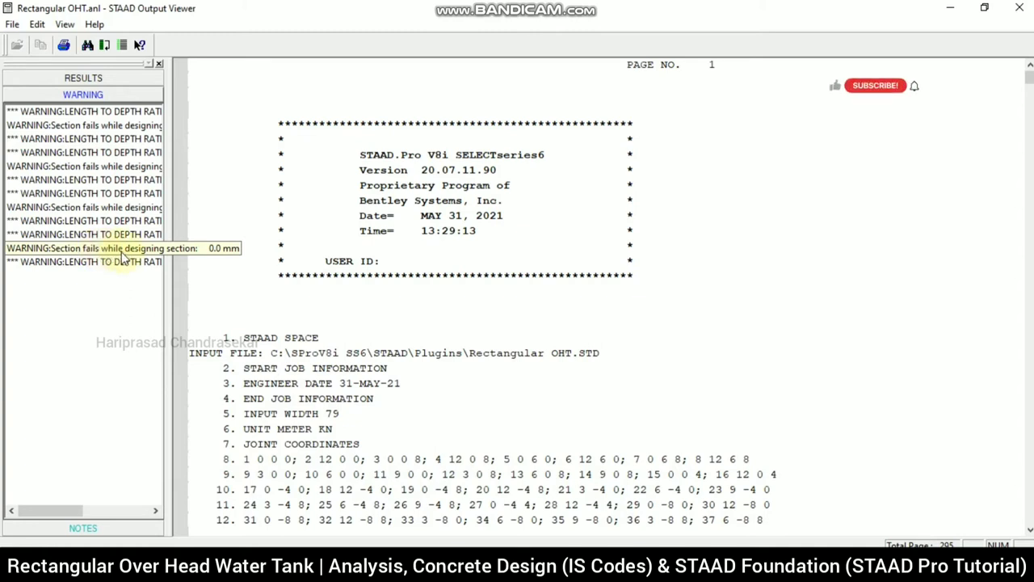
click(93, 79)
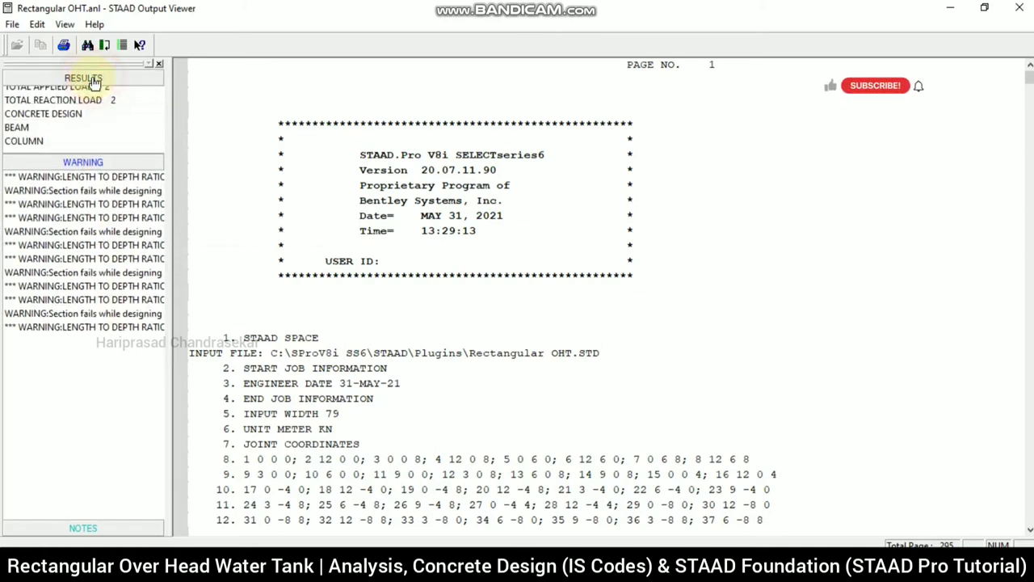
- Examine the IS 456 concrete design results for the beams, including required and provided reinforcement and shear design
click(49, 149)
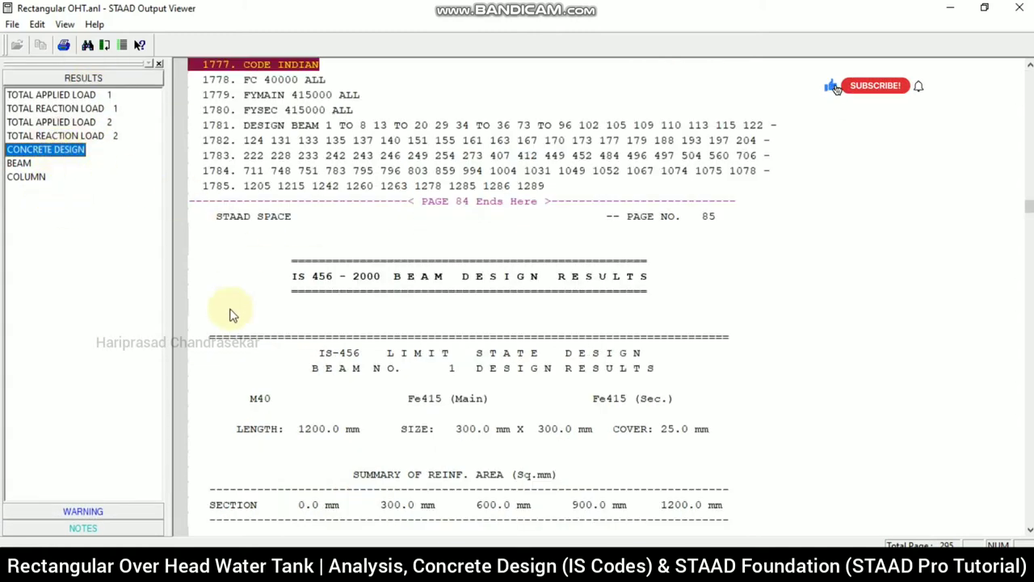
scroll(335, 300, down, 3)
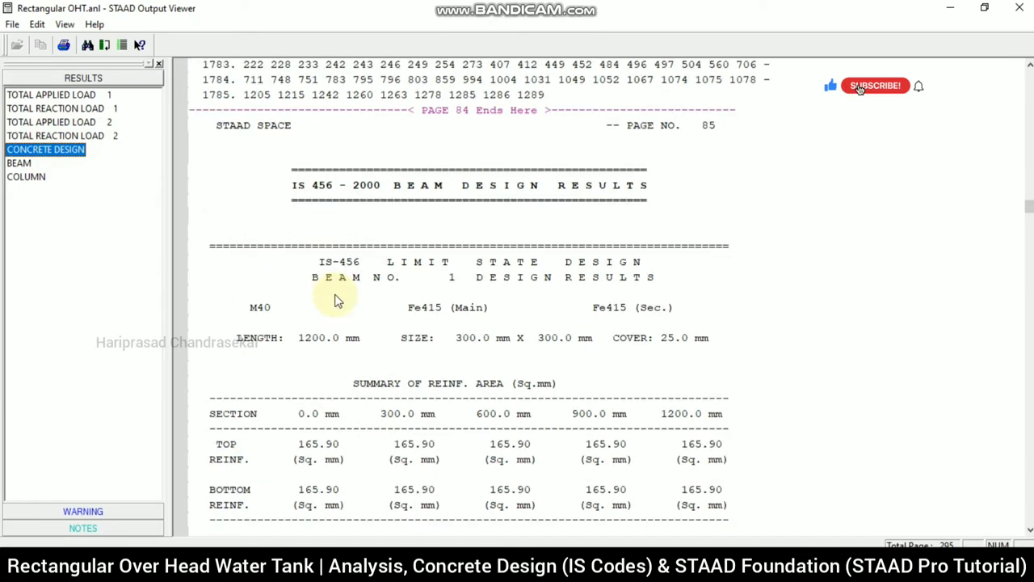
click(21, 163)
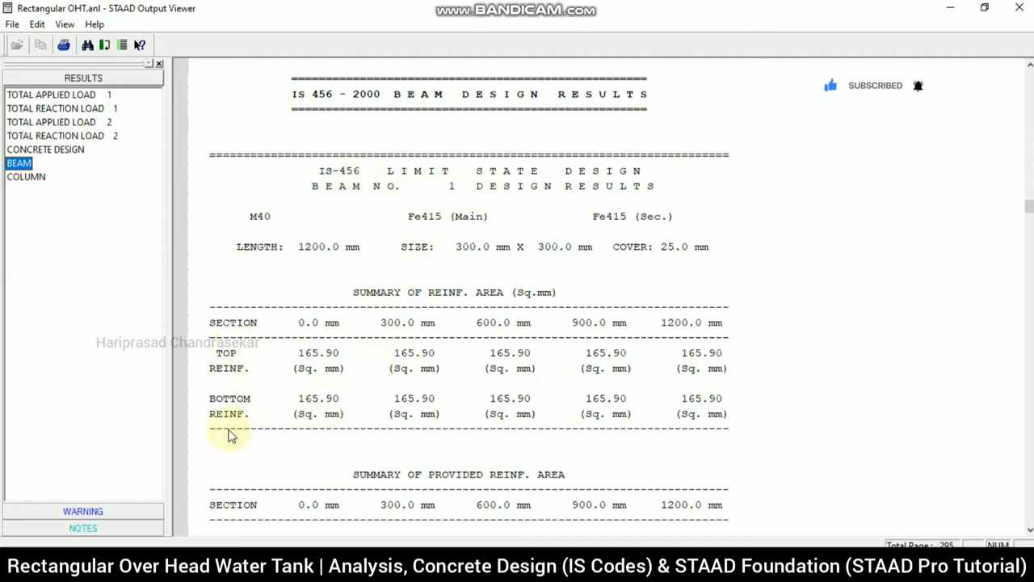
scroll(551, 411, down, 4)
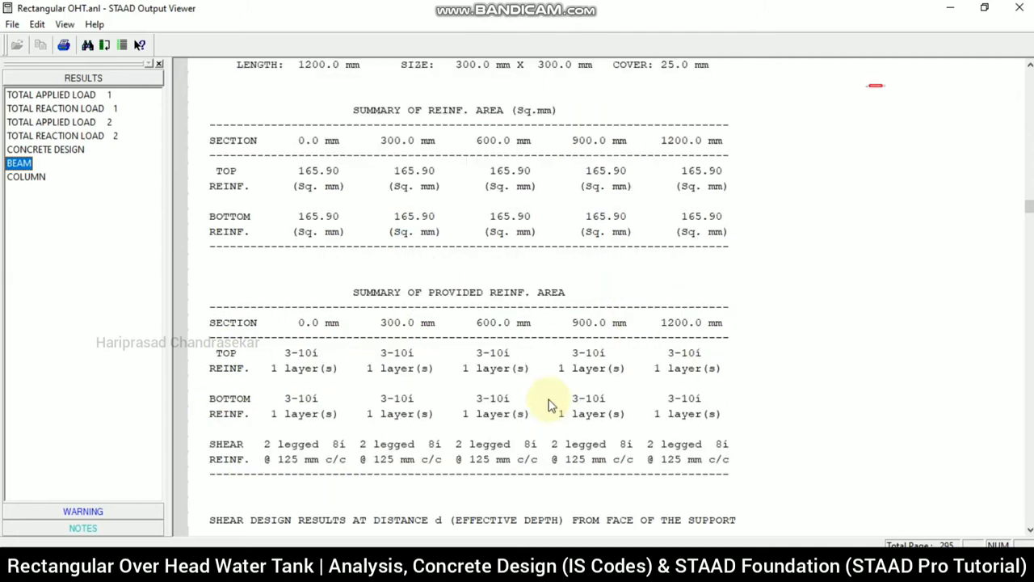
scroll(550, 404, down, 2)
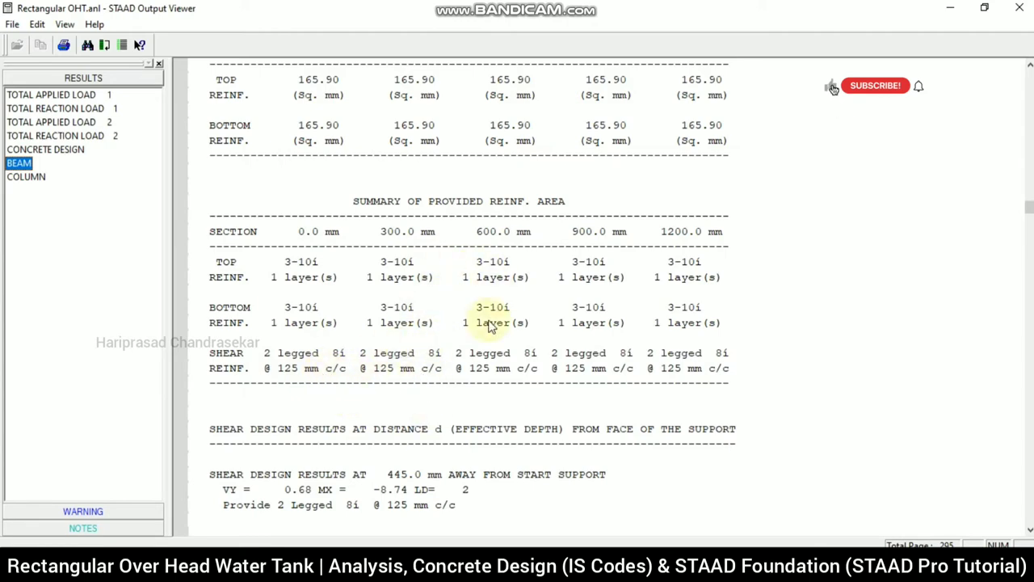
scroll(444, 301, down, 1)
scroll(443, 307, down, 4)
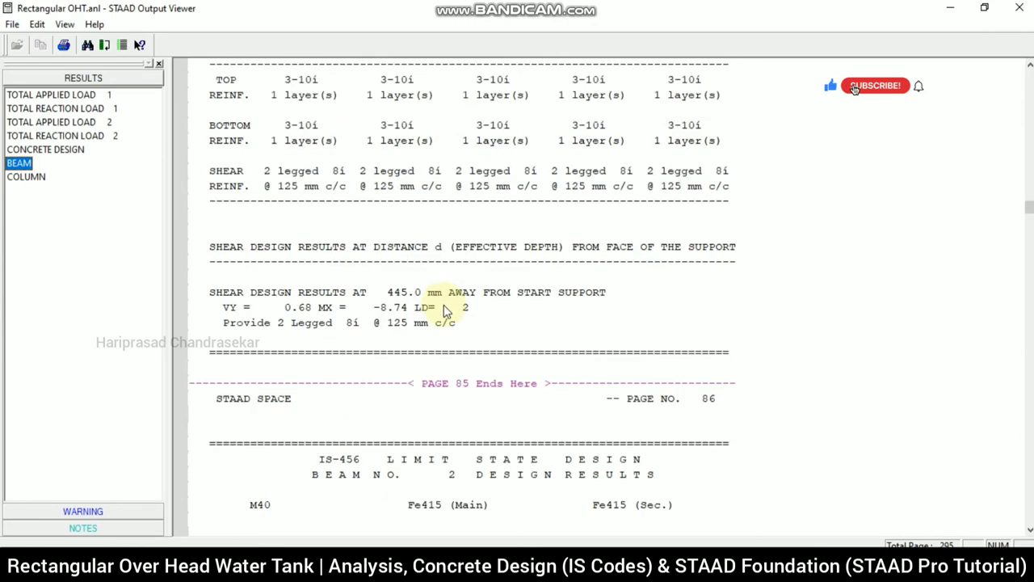
scroll(440, 323, down, 9)
- Examine the IS 456 column design results, including steel area, main and tie reinforcement, and section capacity
click(29, 177)
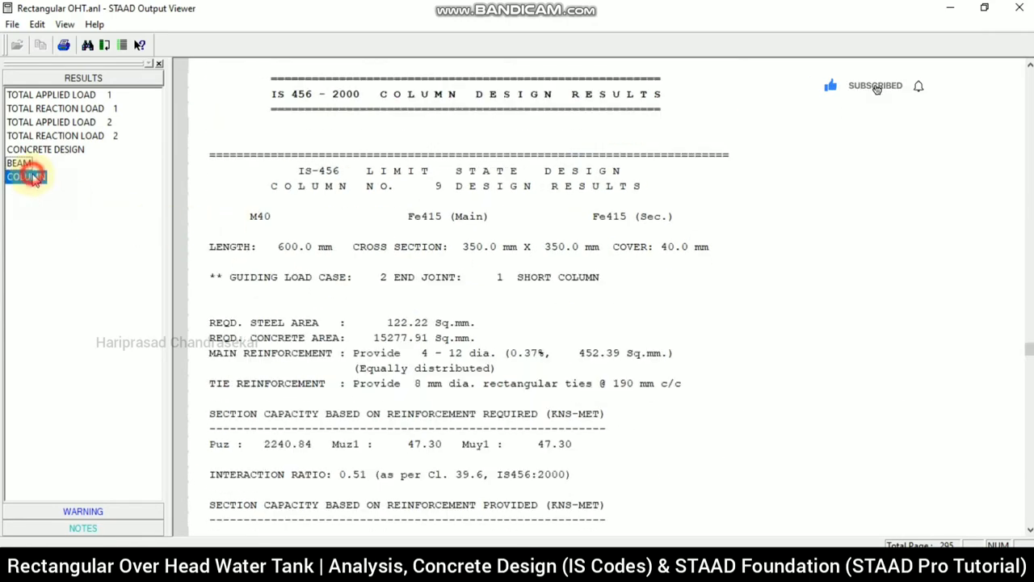
scroll(375, 254, down, 1)
scroll(374, 254, down, 1)
scroll(375, 252, down, 2)
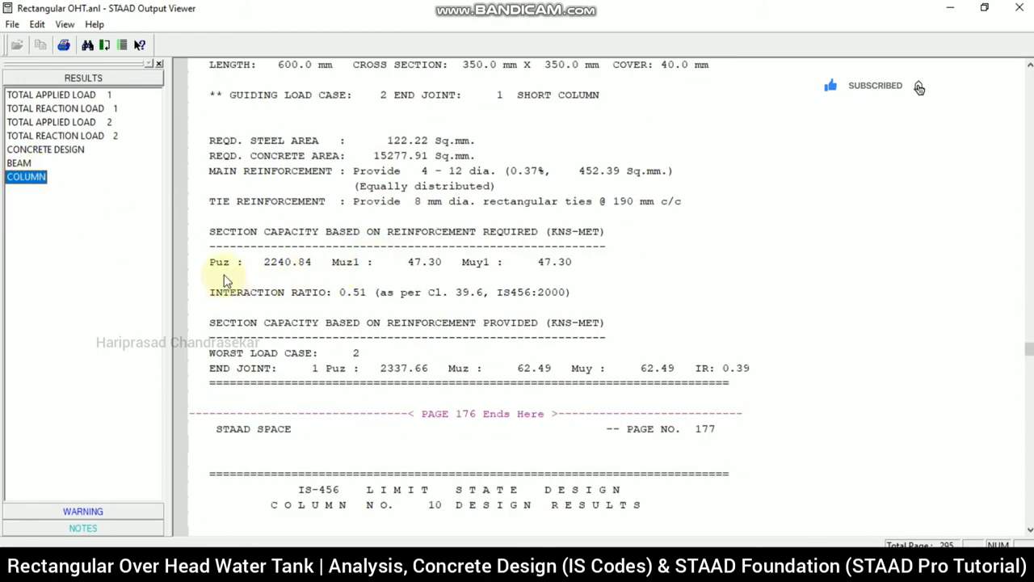
scroll(388, 265, down, 5)
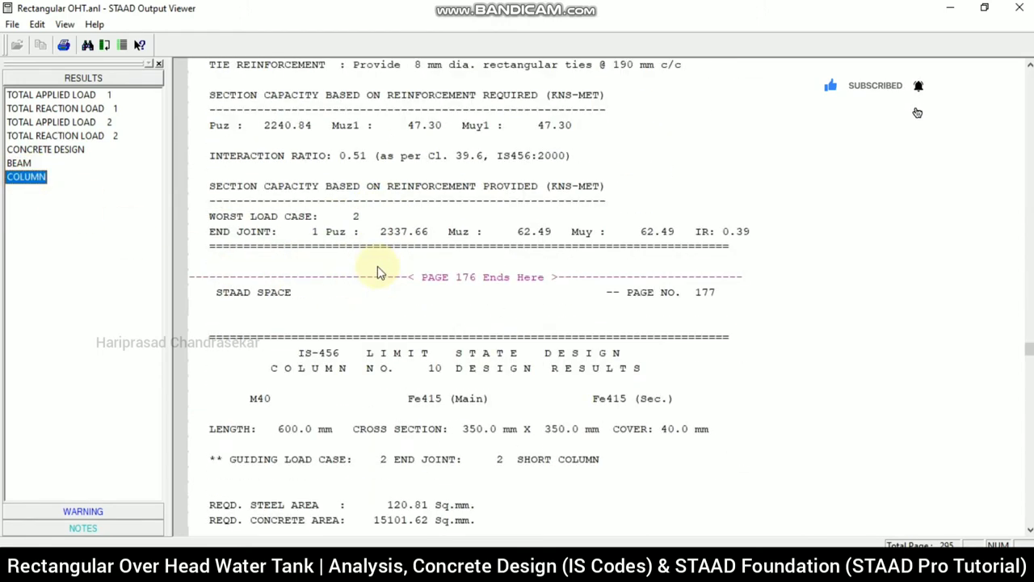
scroll(382, 267, up, 4)
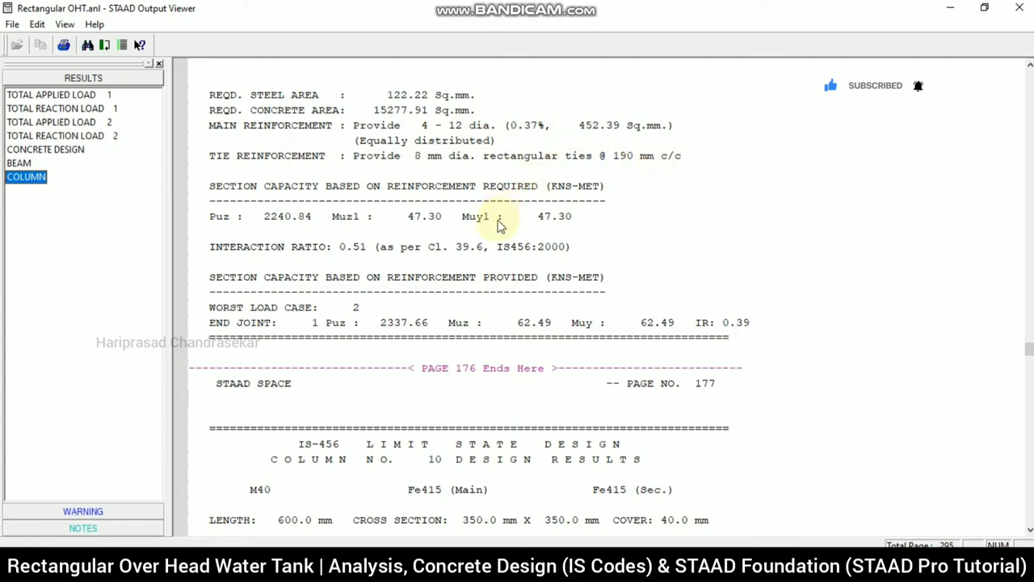
scroll(497, 228, up, 1)
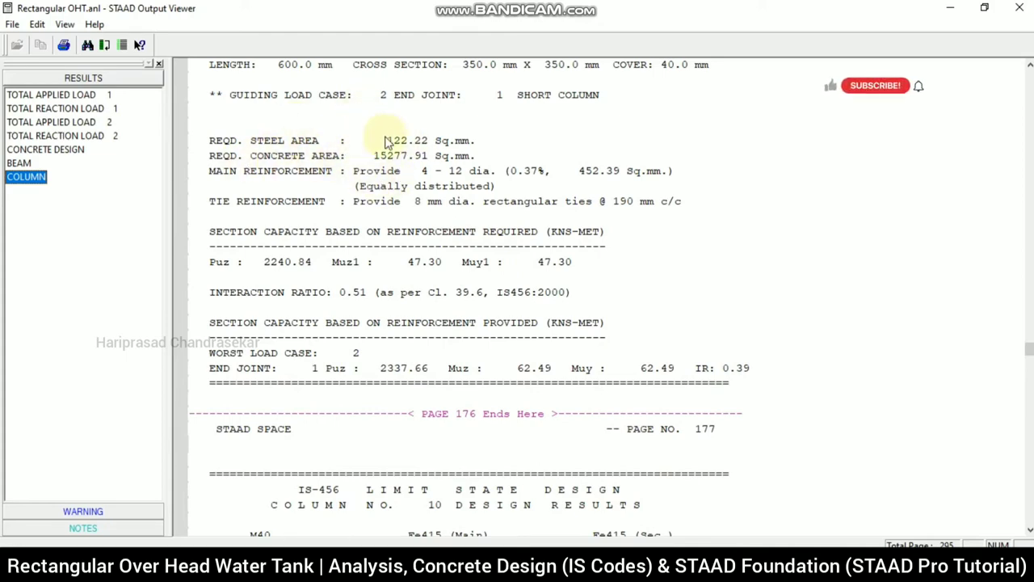
scroll(371, 252, down, 10)
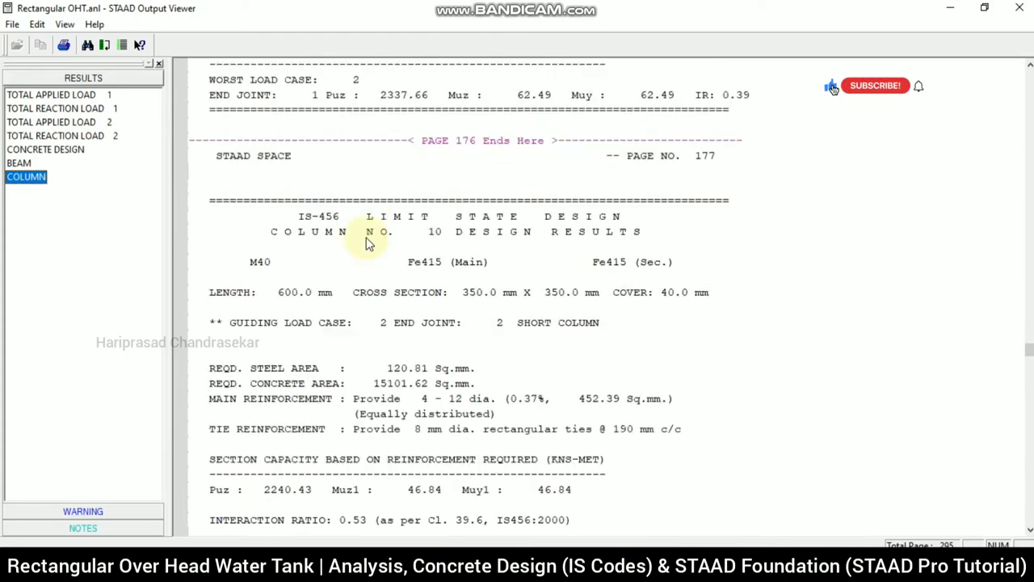
- Search the output file for "element", examine the element design summary's longitudinal and transverse reinforcement, and close the output file
scroll(372, 252, down, 2)
key(ctrl+f)
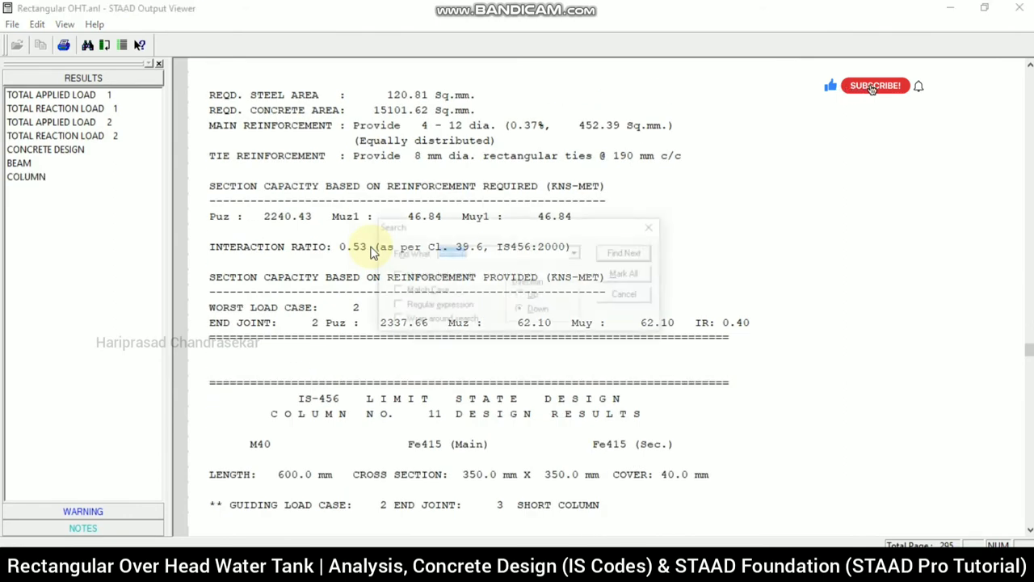
key(Return)
key(Return)
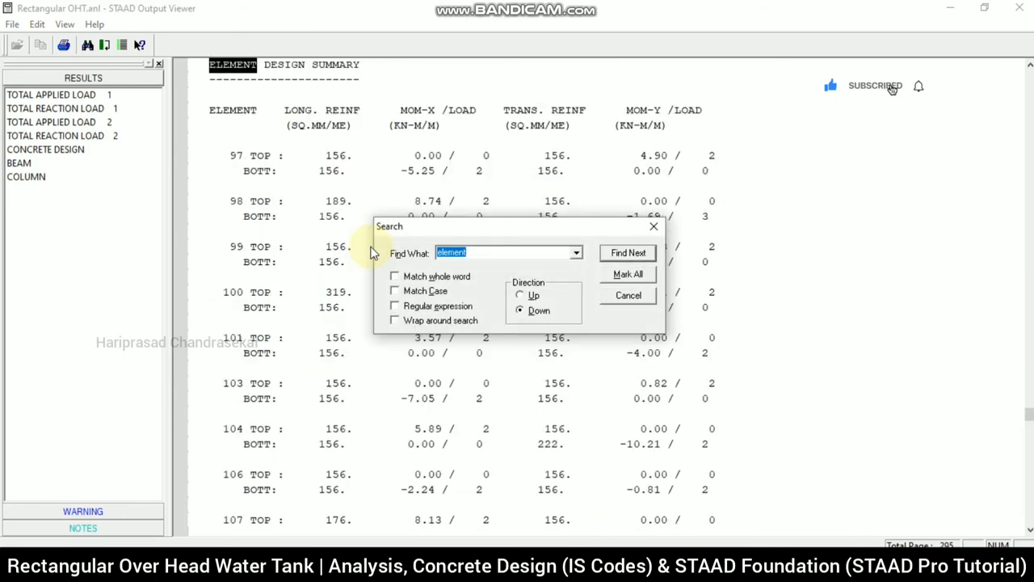
click(654, 226)
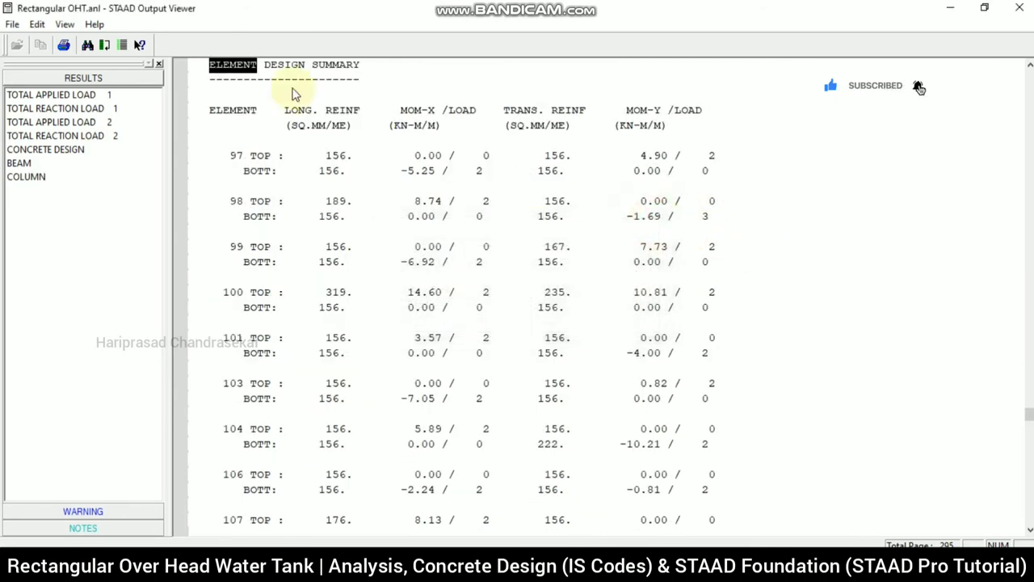
scroll(352, 207, up, 1)
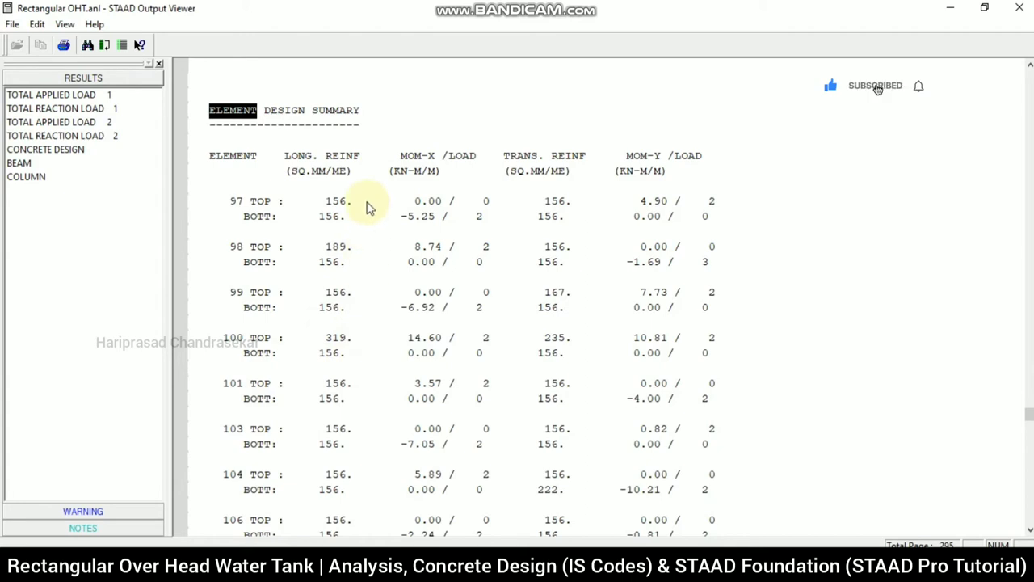
scroll(365, 206, down, 1)
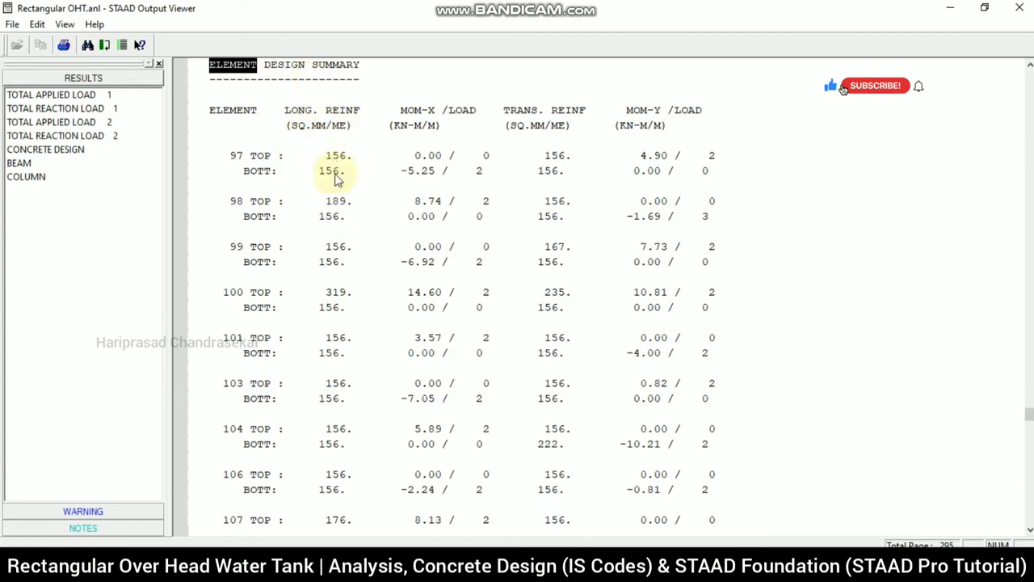
scroll(535, 146, down, 4)
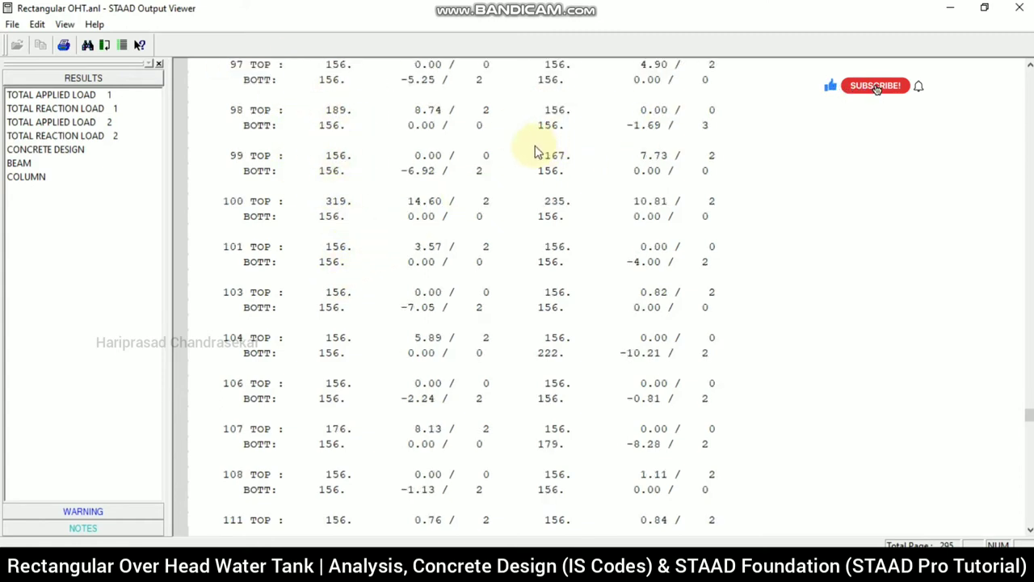
click(1020, 8)
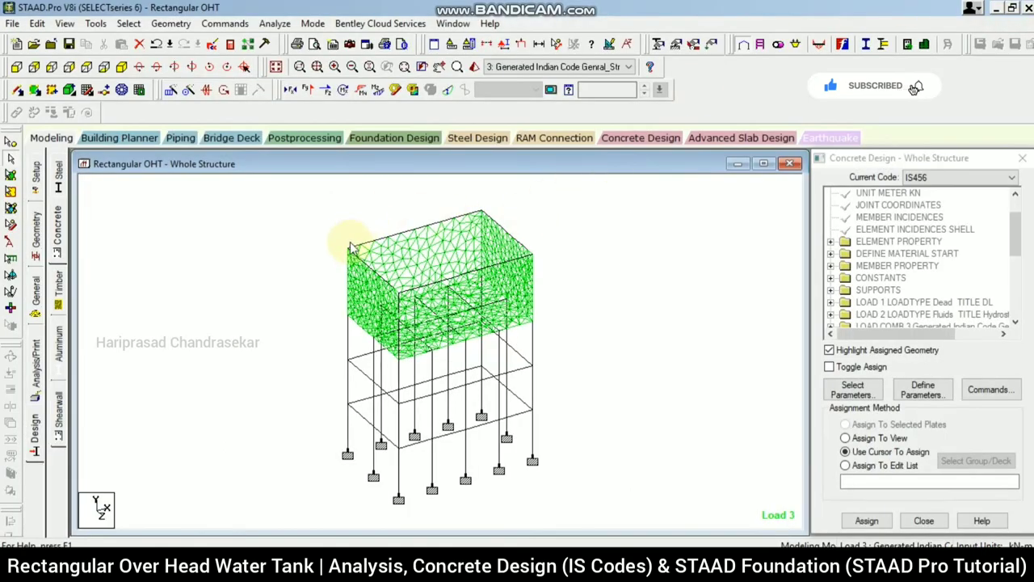
- Examine the IS-456 concrete design details of column member 52 and of horizontal beam 90
double_click(533, 392)
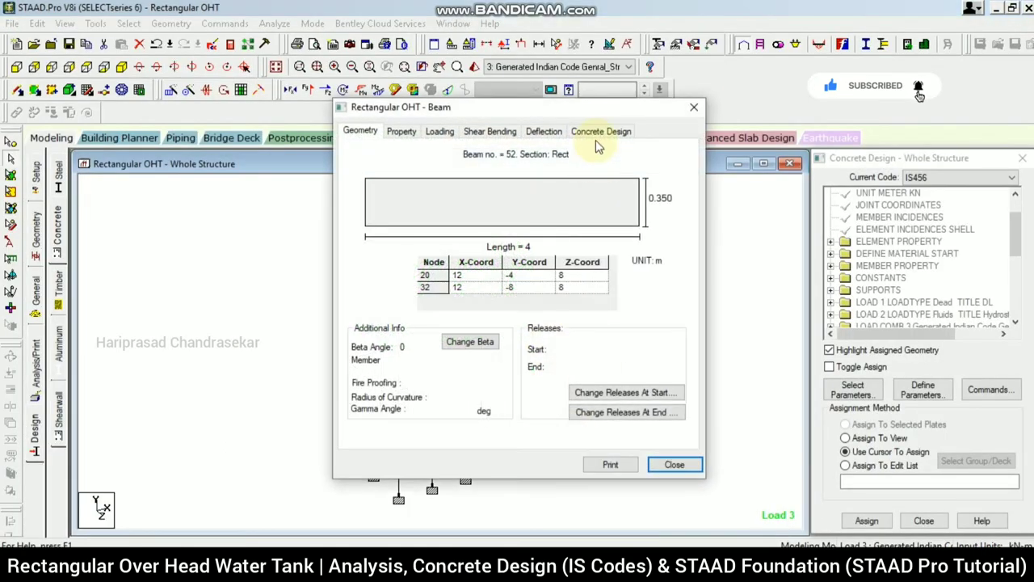
click(598, 131)
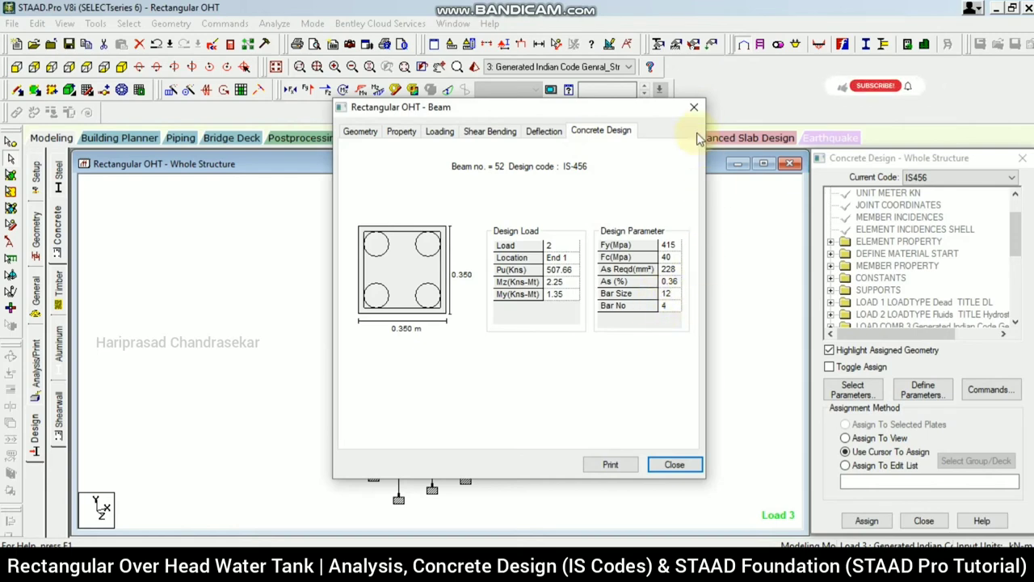
click(693, 107)
double_click(527, 408)
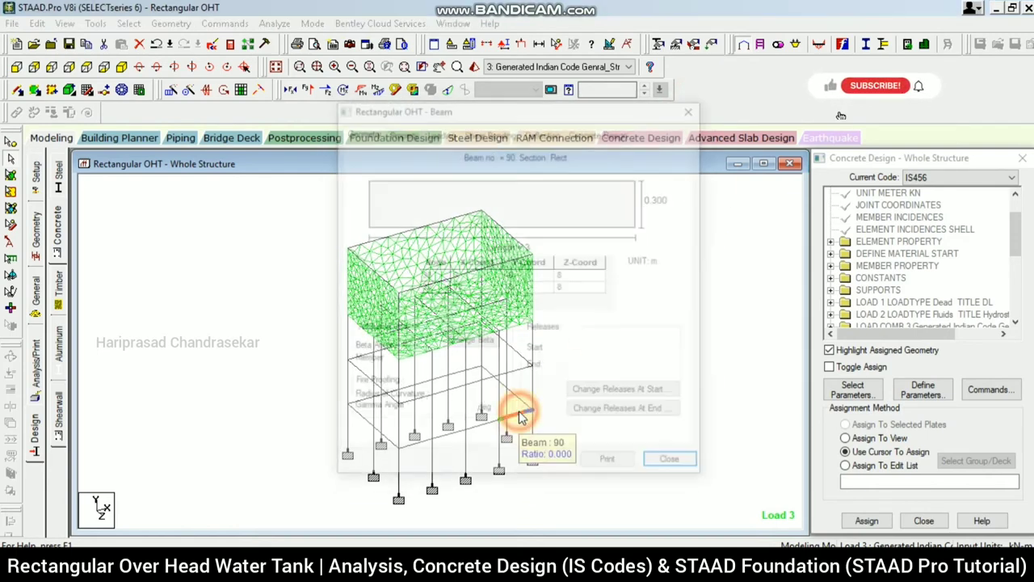
click(600, 130)
click(382, 171)
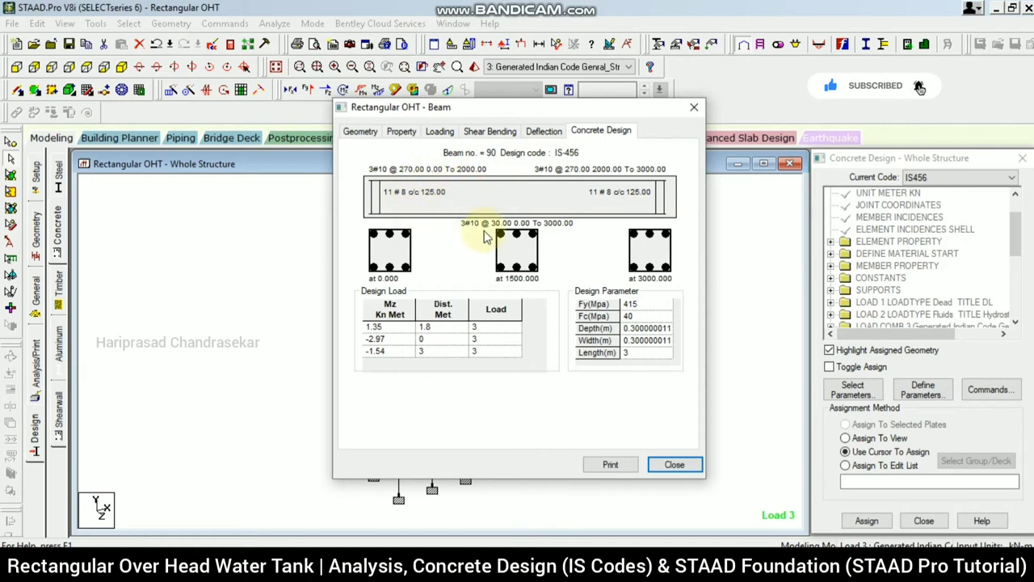
click(675, 465)
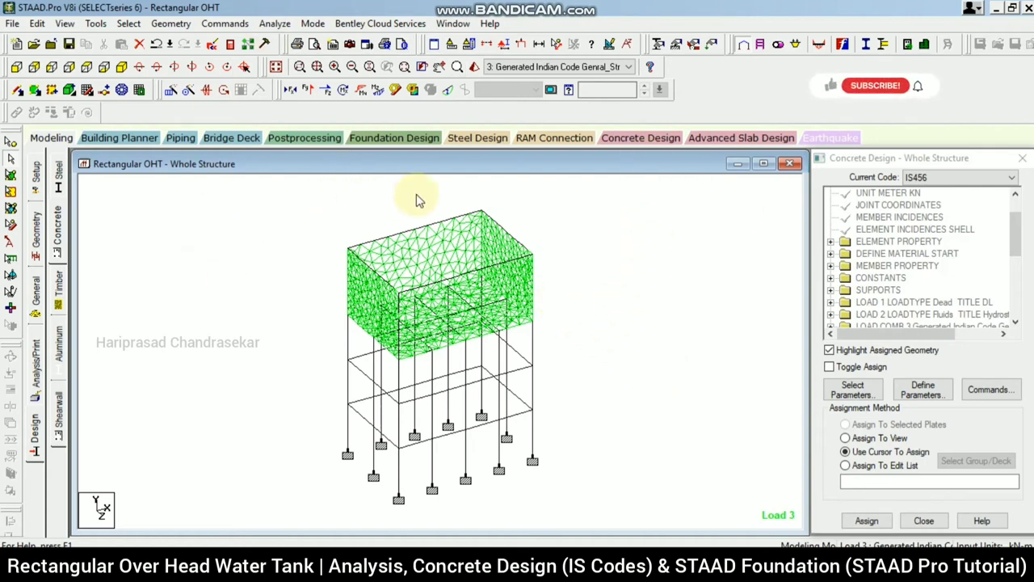
- Include all load cases for foundation design using all supports, and launch STAAD.foundation with them
click(399, 139)
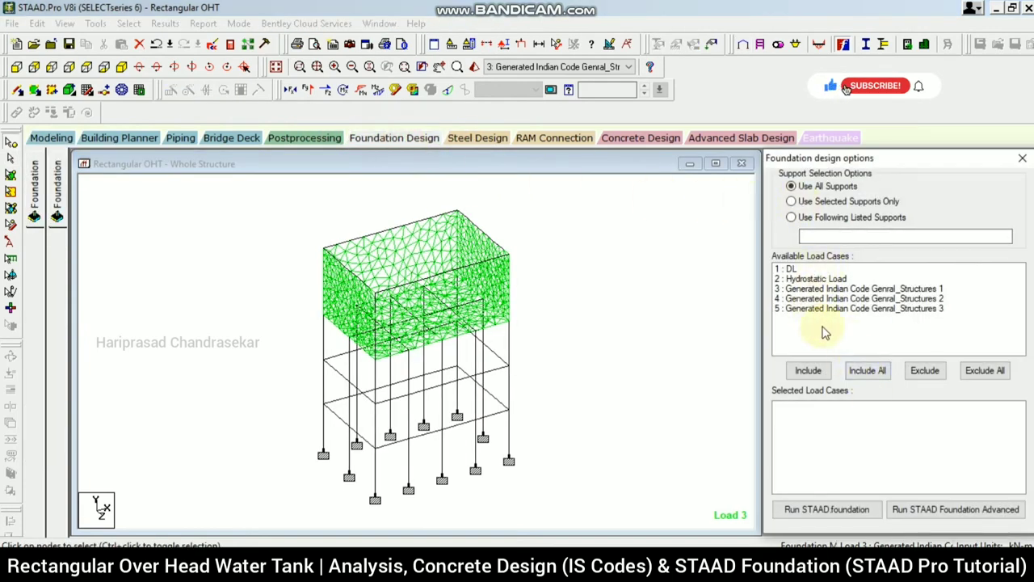
click(866, 370)
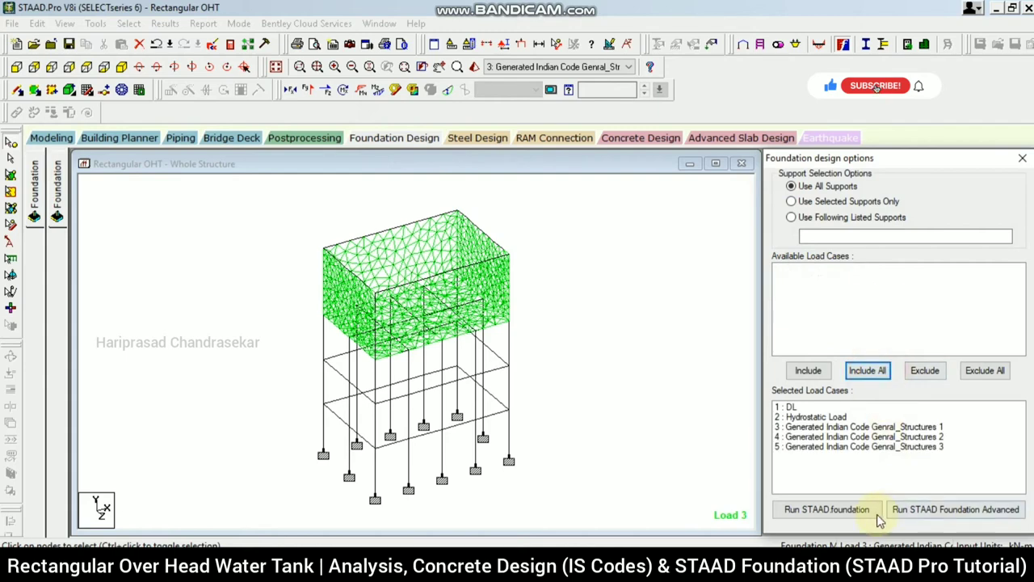
click(845, 510)
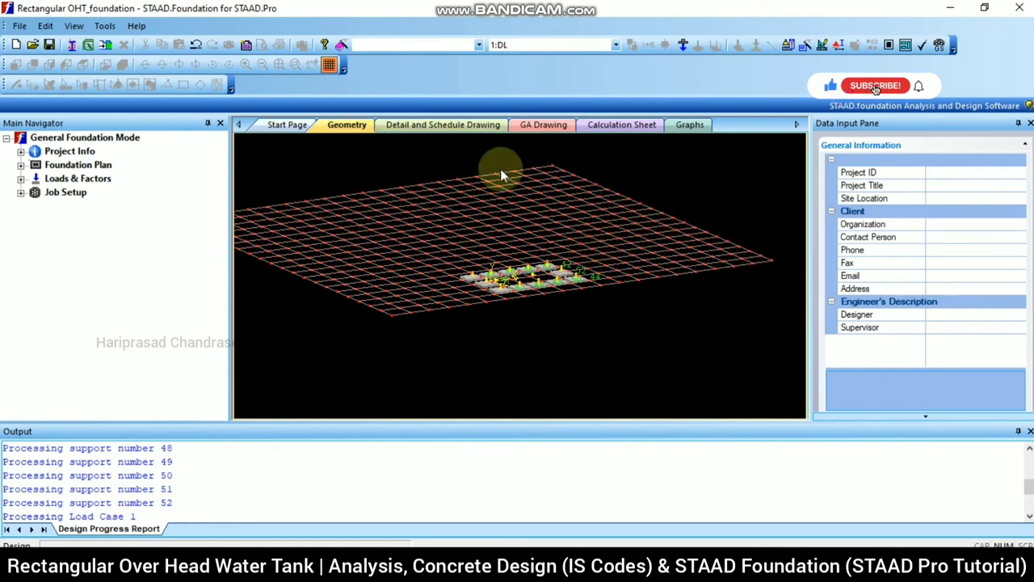
- Start a new foundation job named "Rectangular OHT" with the Isolated job type
click(21, 193)
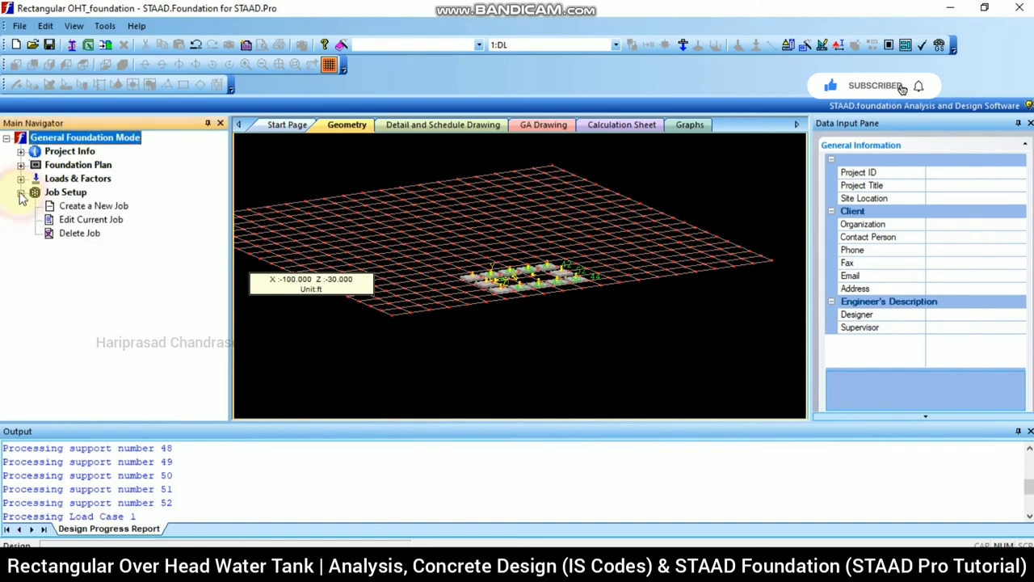
click(89, 205)
click(964, 174)
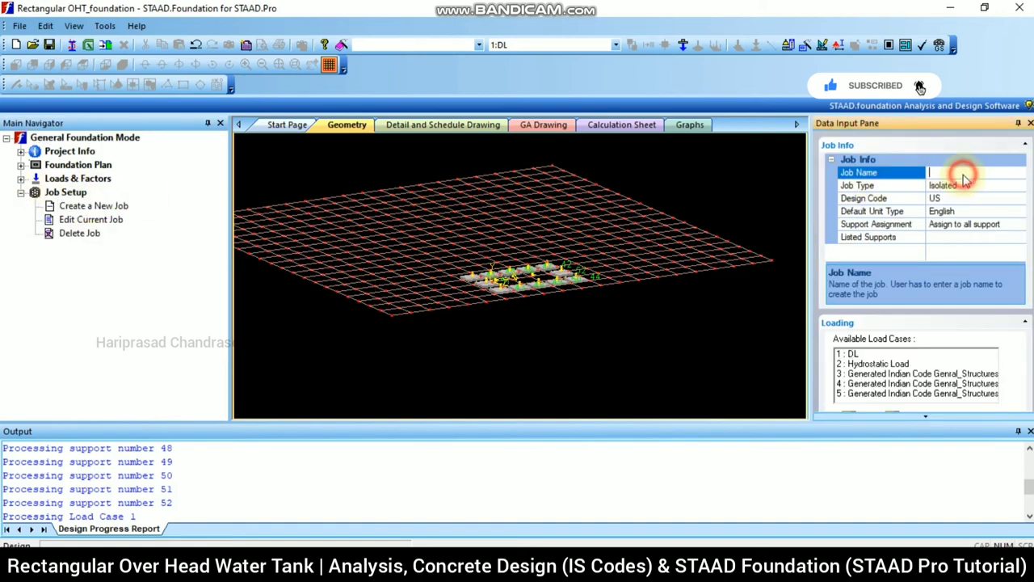
text(R)
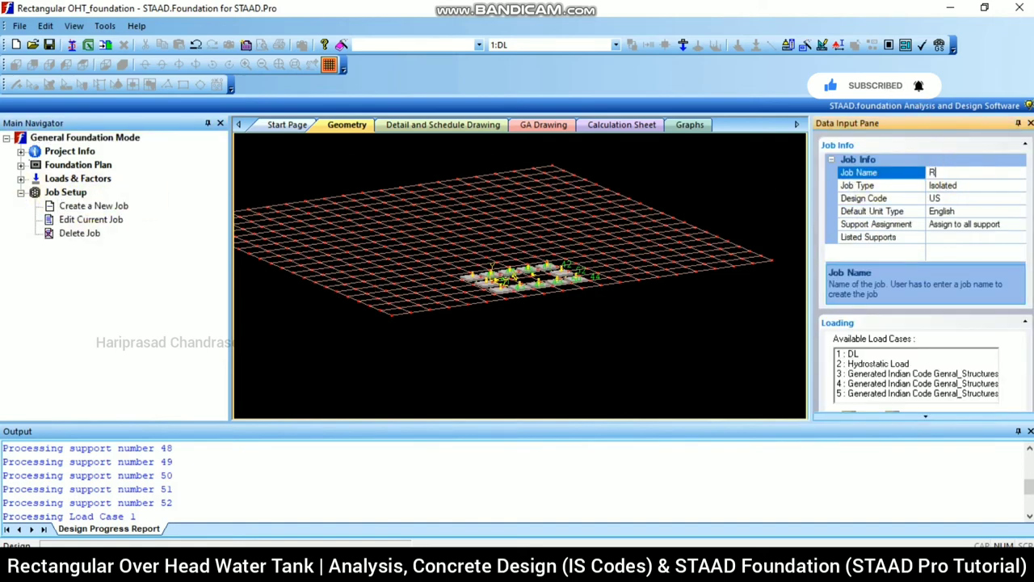
text(ectangular OHT)
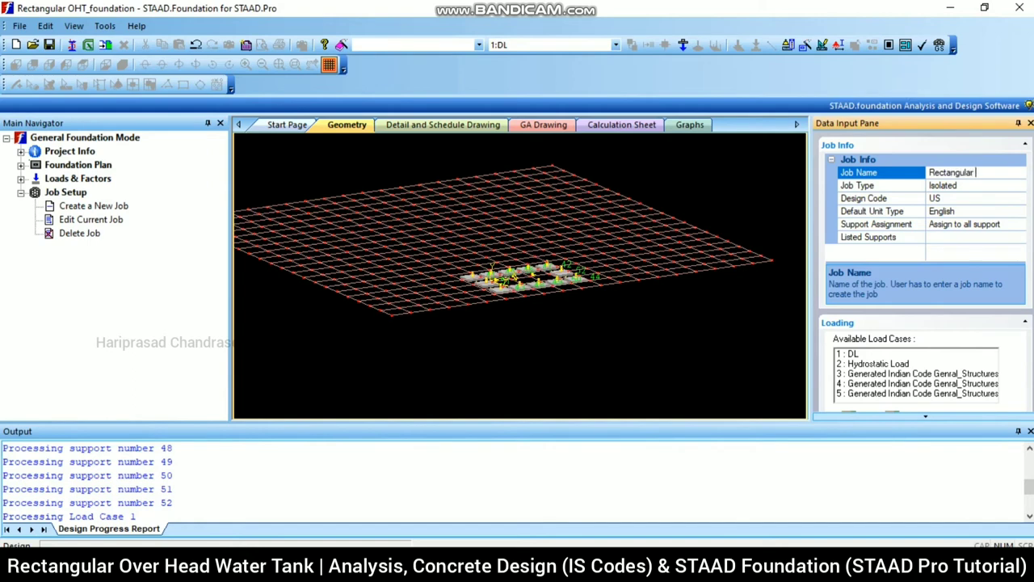
click(963, 186)
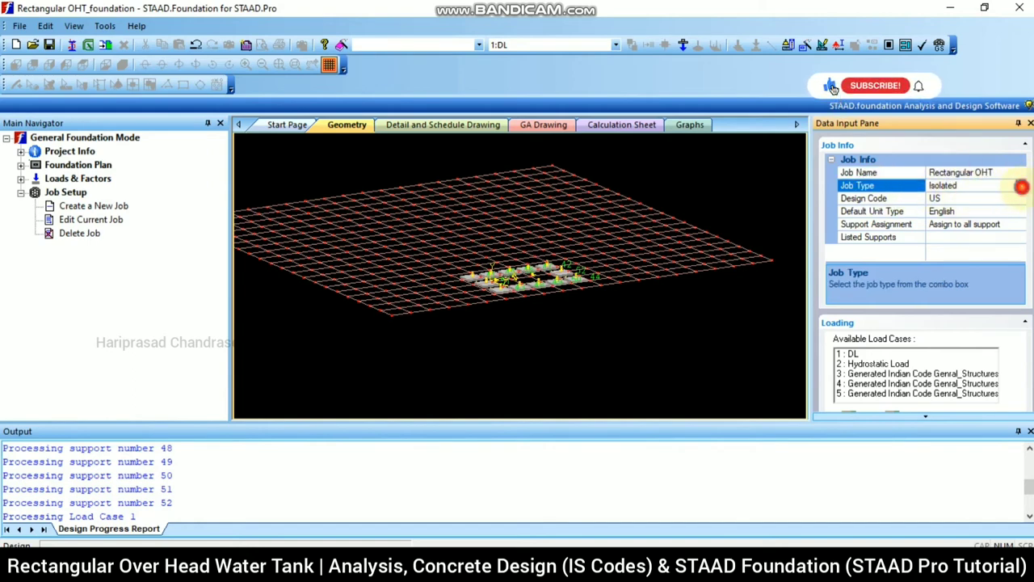
click(1022, 186)
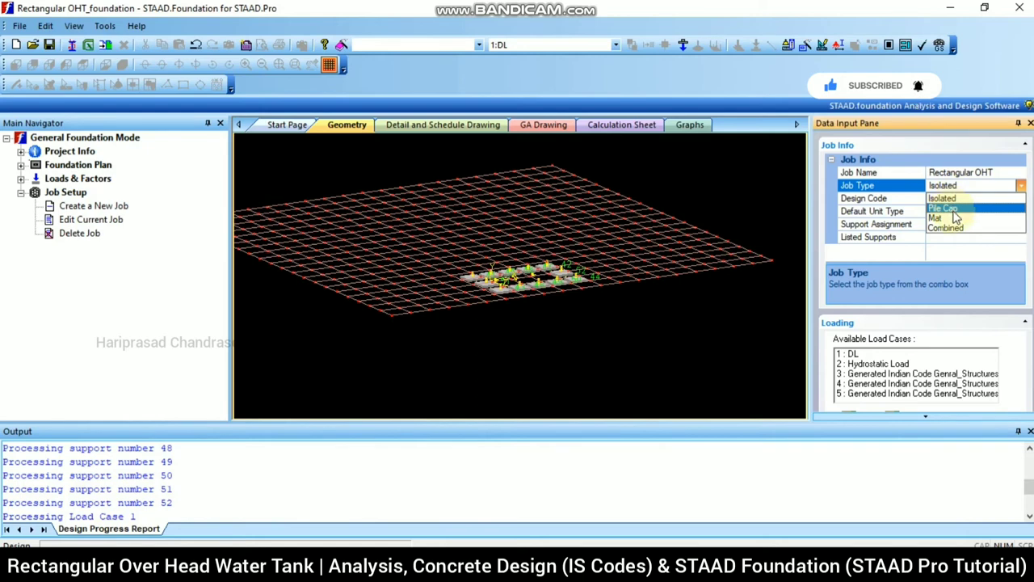
click(956, 200)
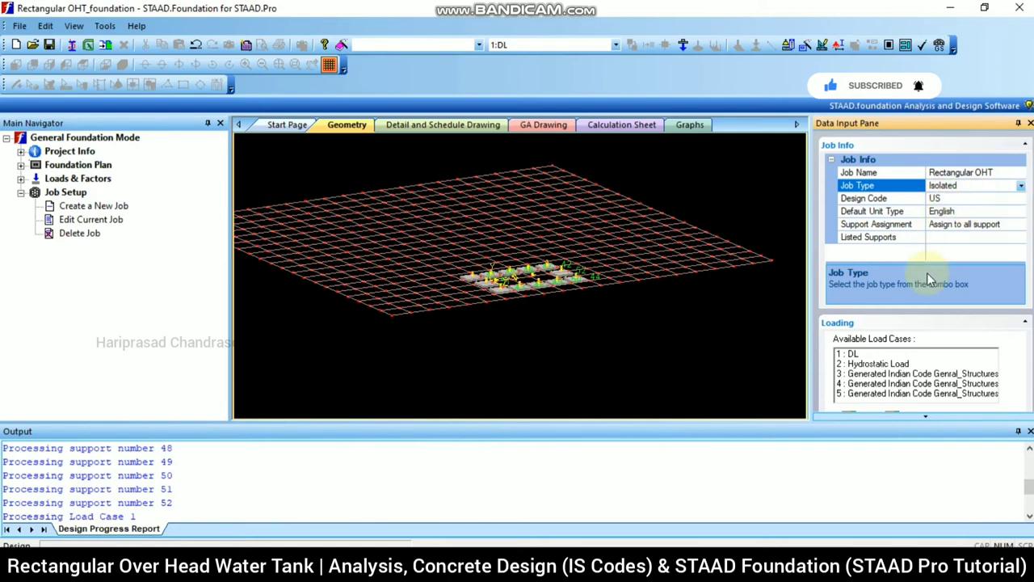
- Set the job's design code to Indian with SI as the default unit type
click(1010, 198)
click(1021, 199)
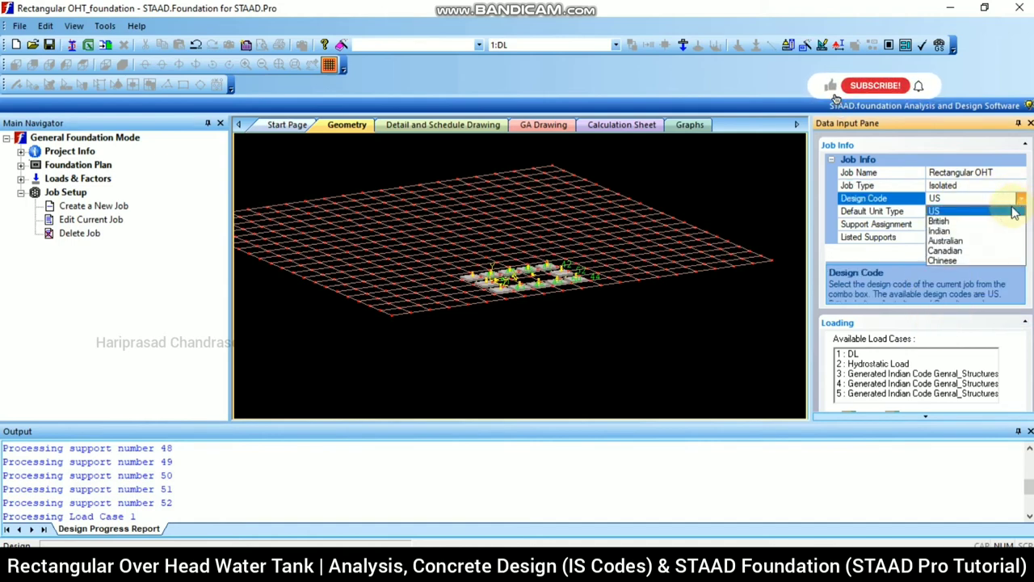
click(953, 239)
click(1021, 199)
click(953, 230)
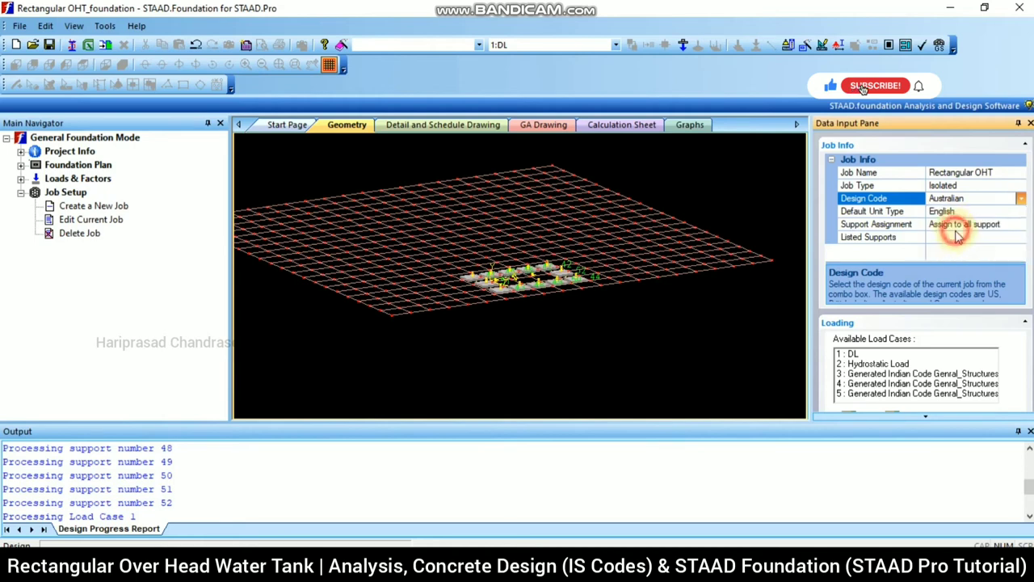
click(1016, 214)
click(1021, 212)
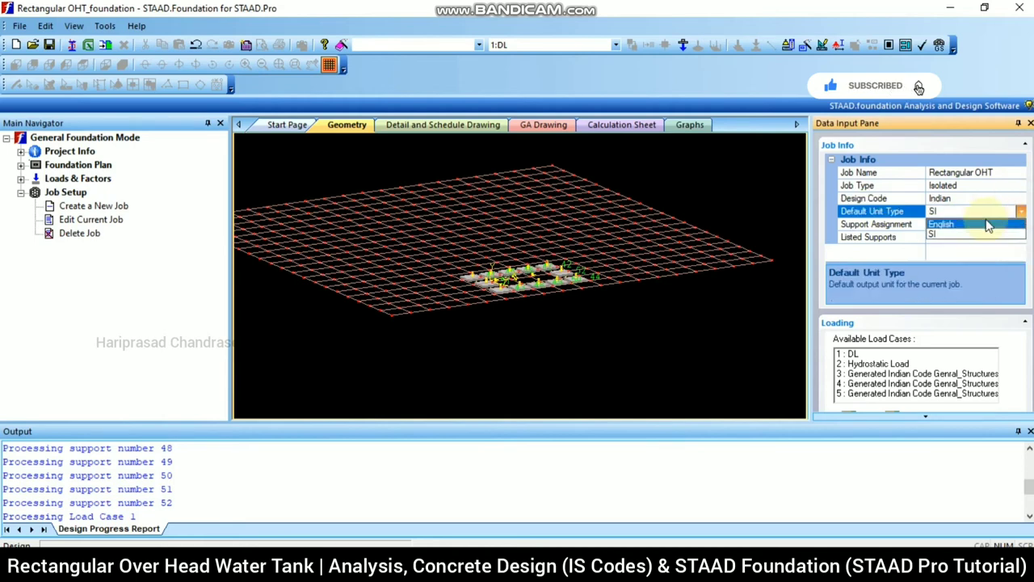
click(989, 228)
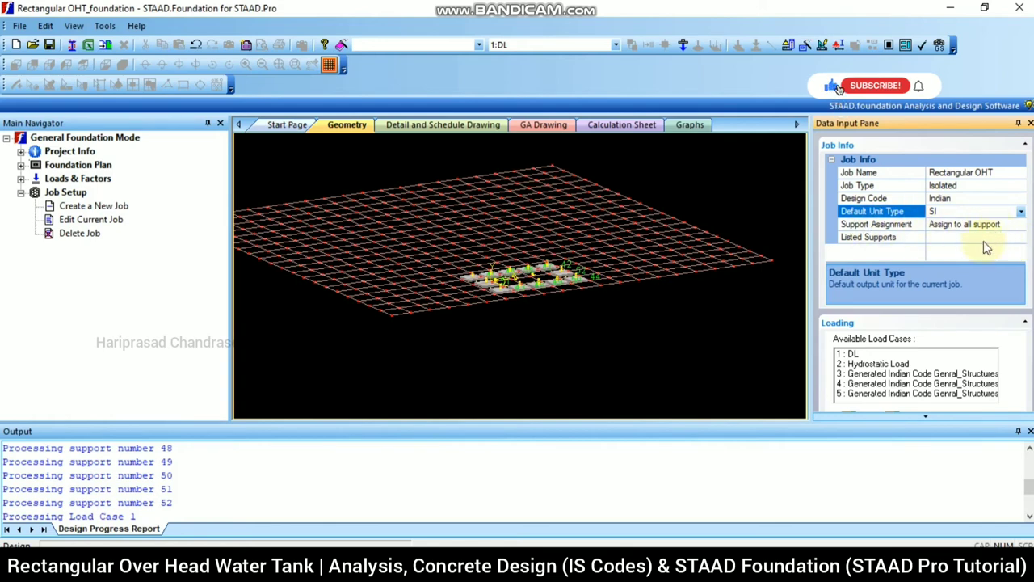
- Add all available load cases to the foundation job and create the job
click(926, 416)
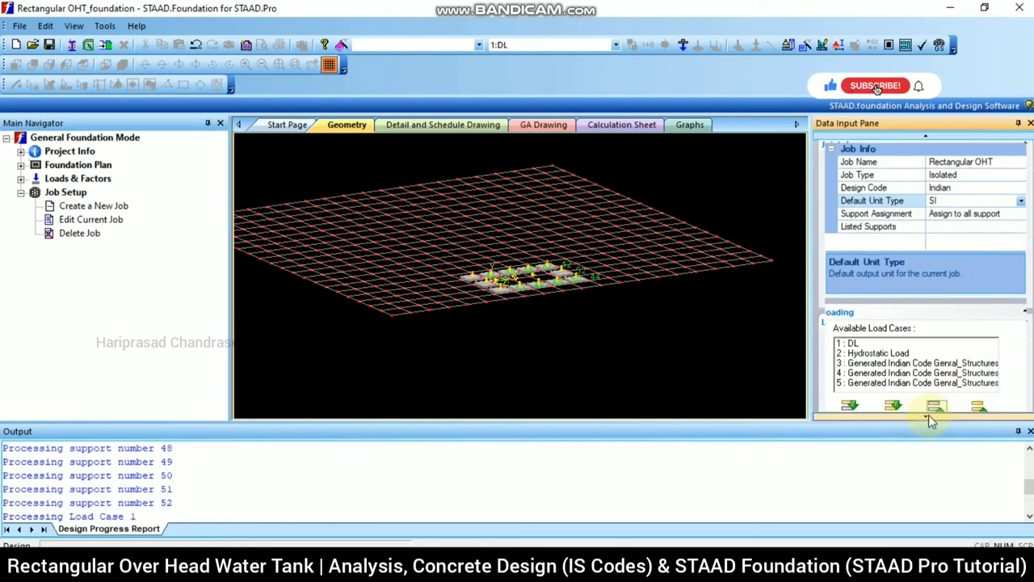
click(896, 330)
click(926, 416)
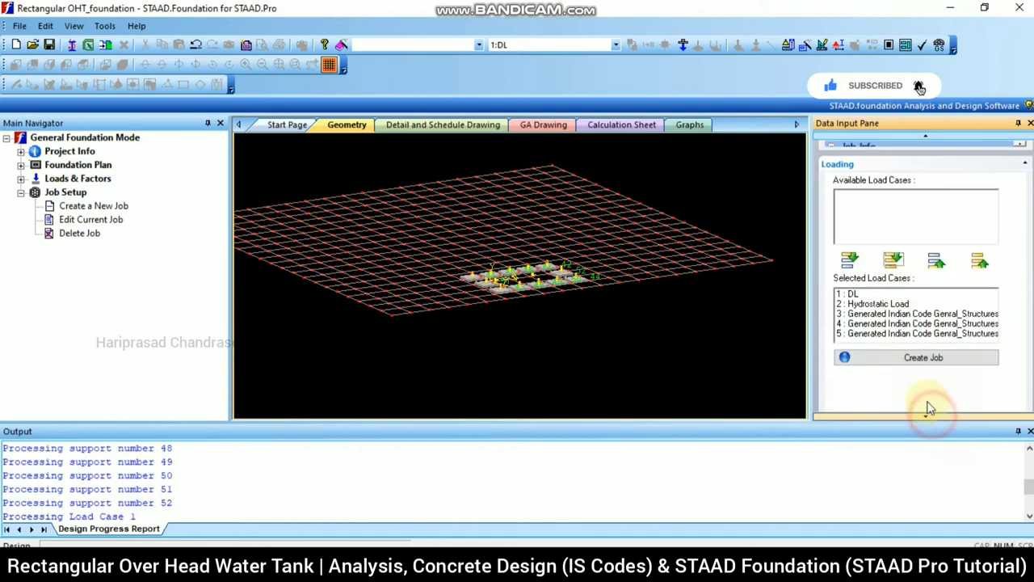
click(921, 360)
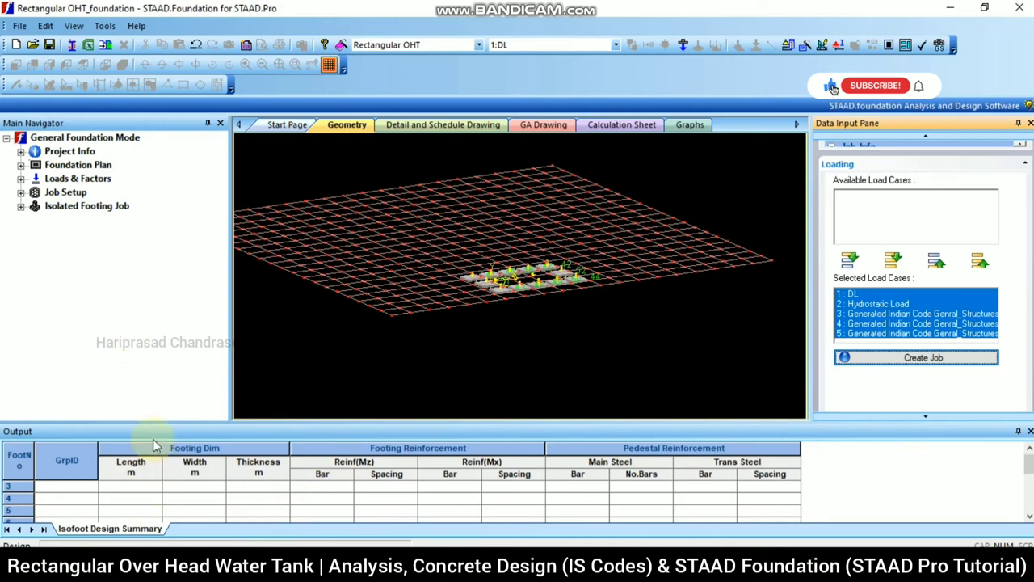
- Set the unit weight of concrete to 40 kN/m3 in the isolated footing job's concrete and rebar parameters
click(21, 206)
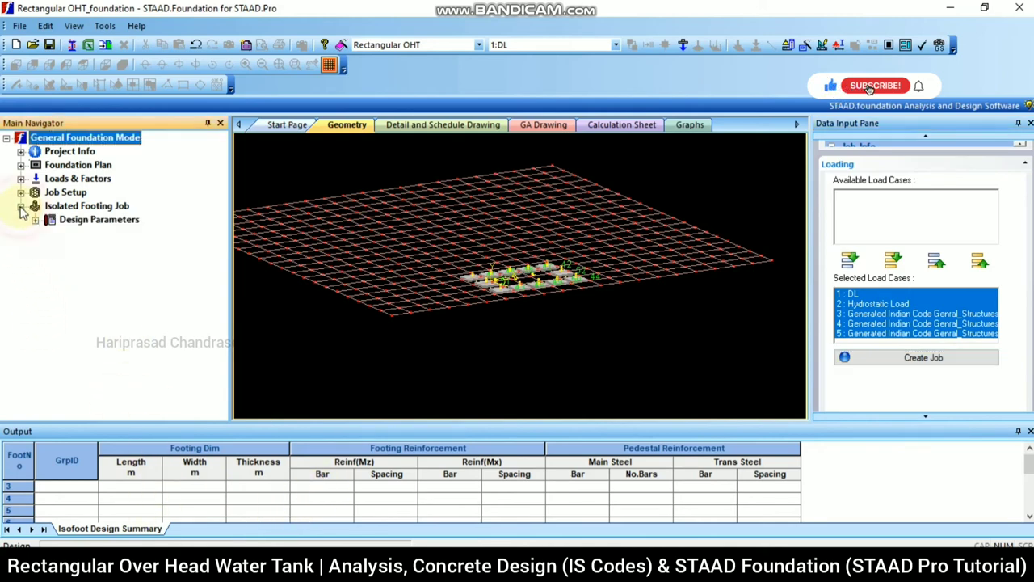
click(36, 225)
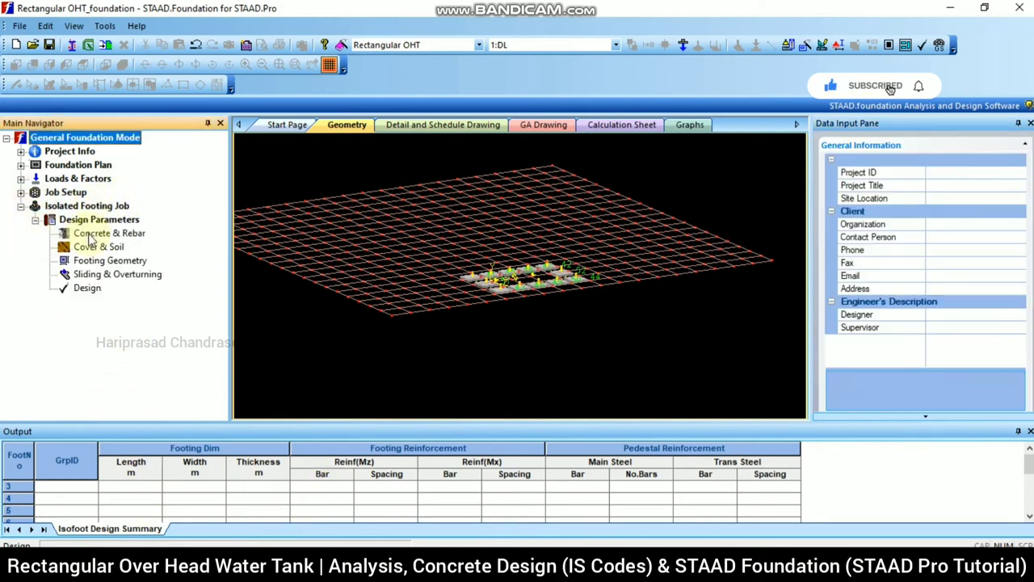
click(93, 233)
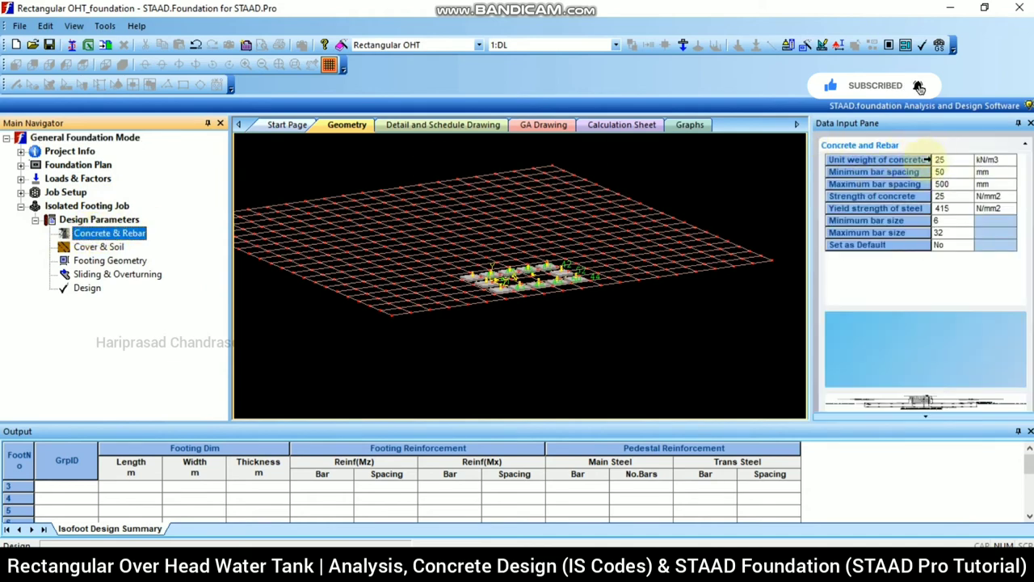
click(959, 160)
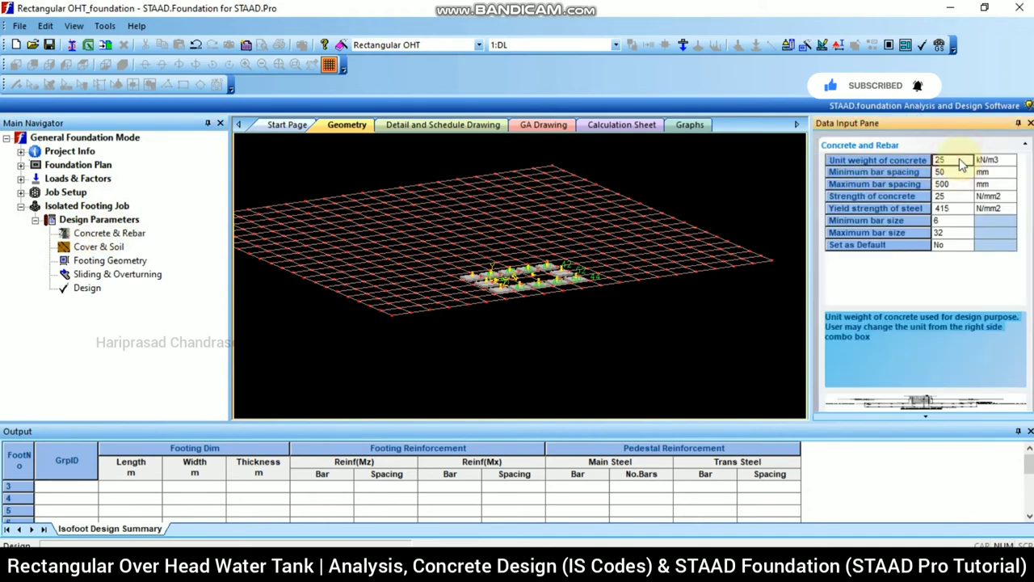
click(960, 164)
scroll(922, 317, down, 5)
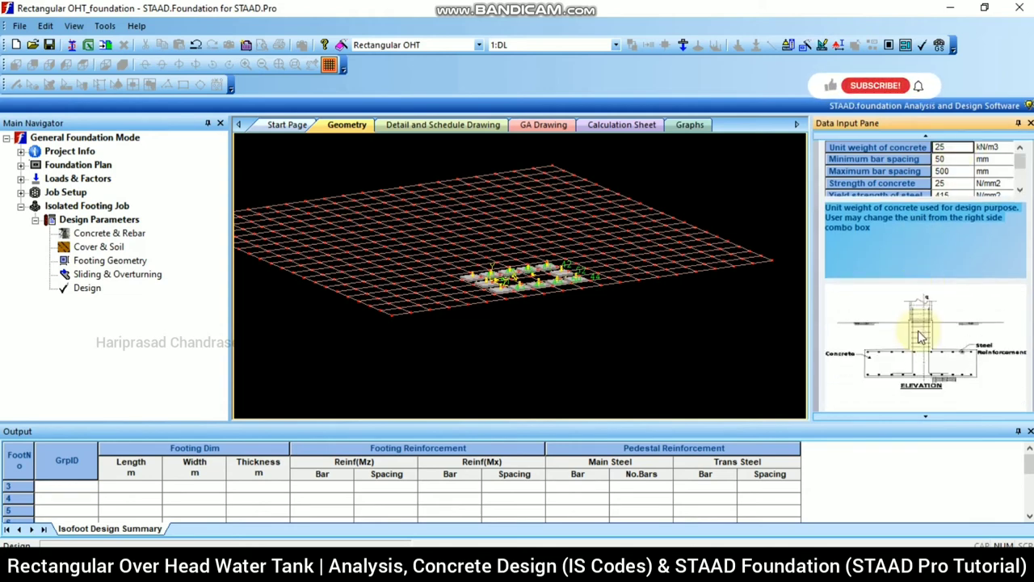
scroll(917, 340, up, 5)
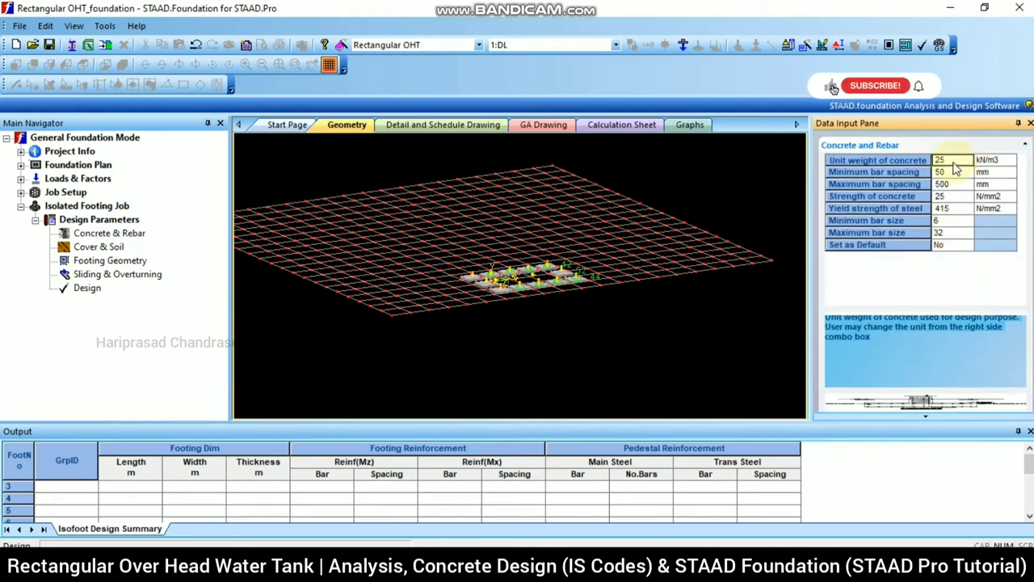
text(40)
click(935, 183)
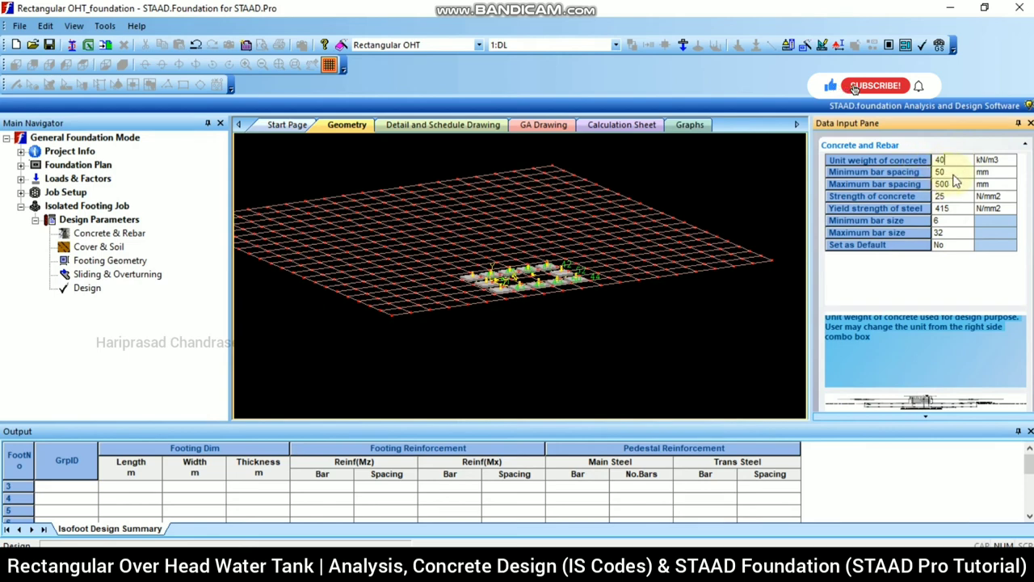
- Check the minimum and maximum bar spacing, and set the strength of concrete to 40 N/mm2
click(953, 175)
click(956, 172)
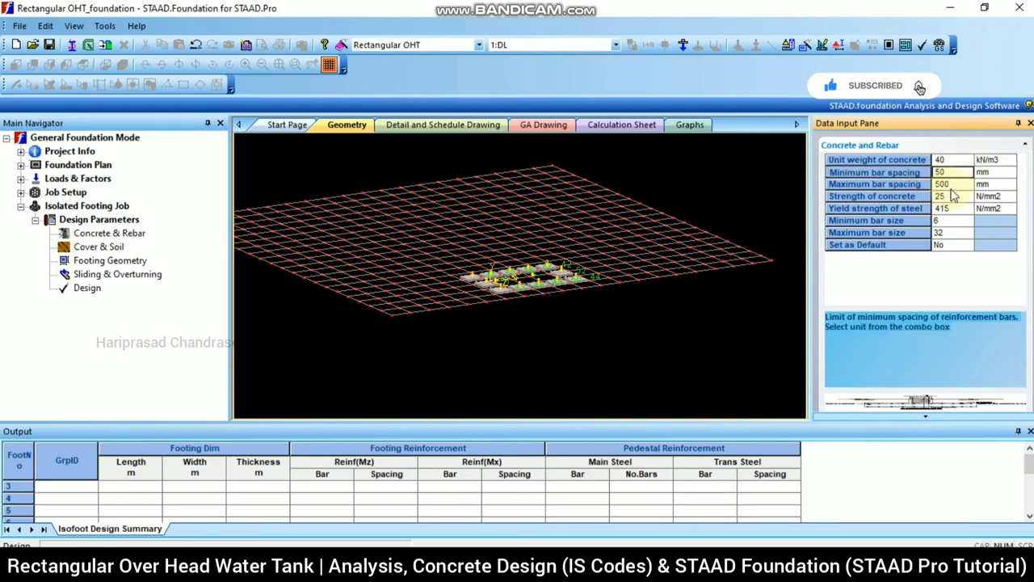
click(956, 186)
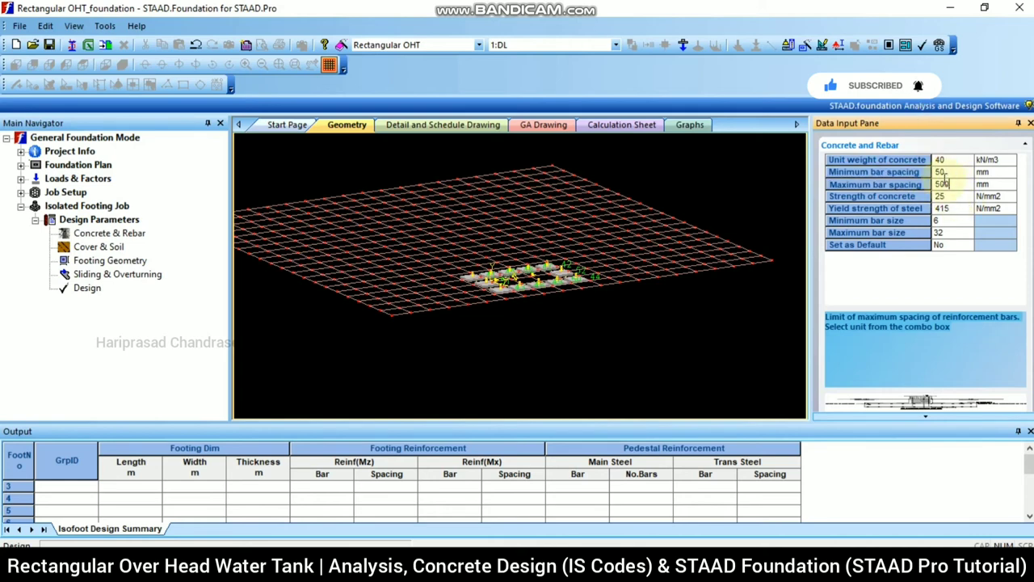
click(955, 197)
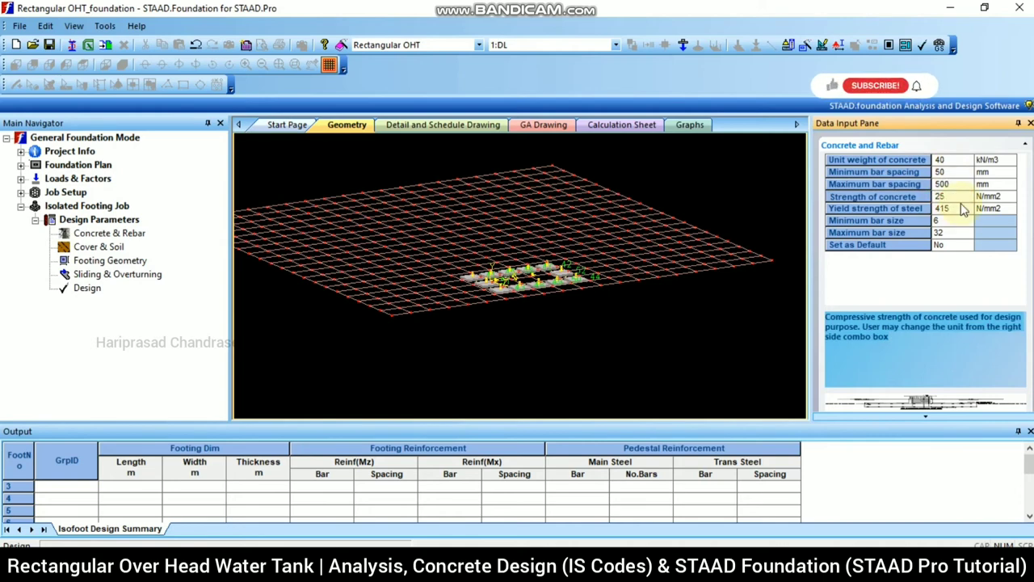
text(40)
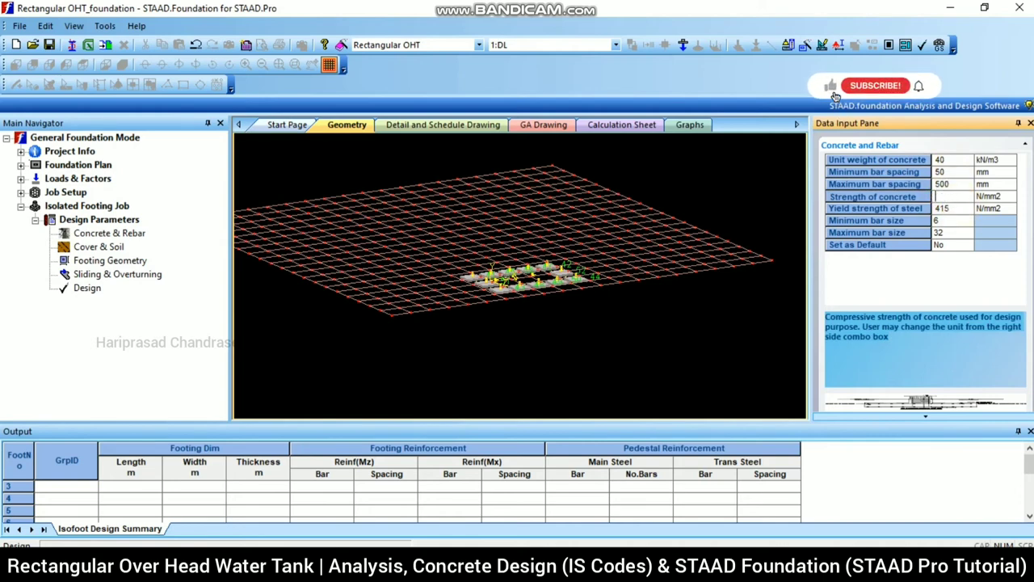
- Set the minimum reinforcement bar size to 12 and keep Set as Default at No
click(960, 209)
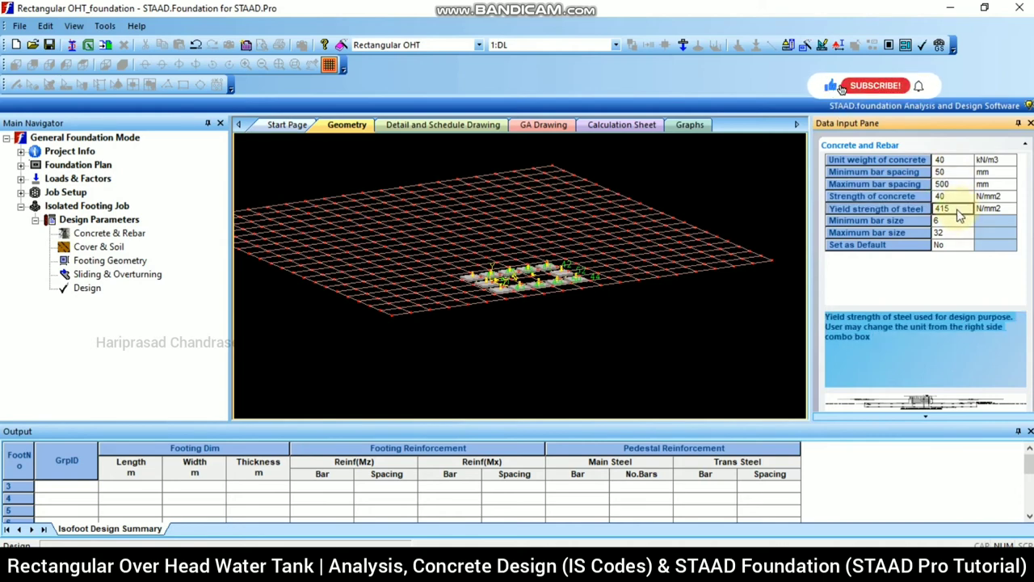
click(947, 223)
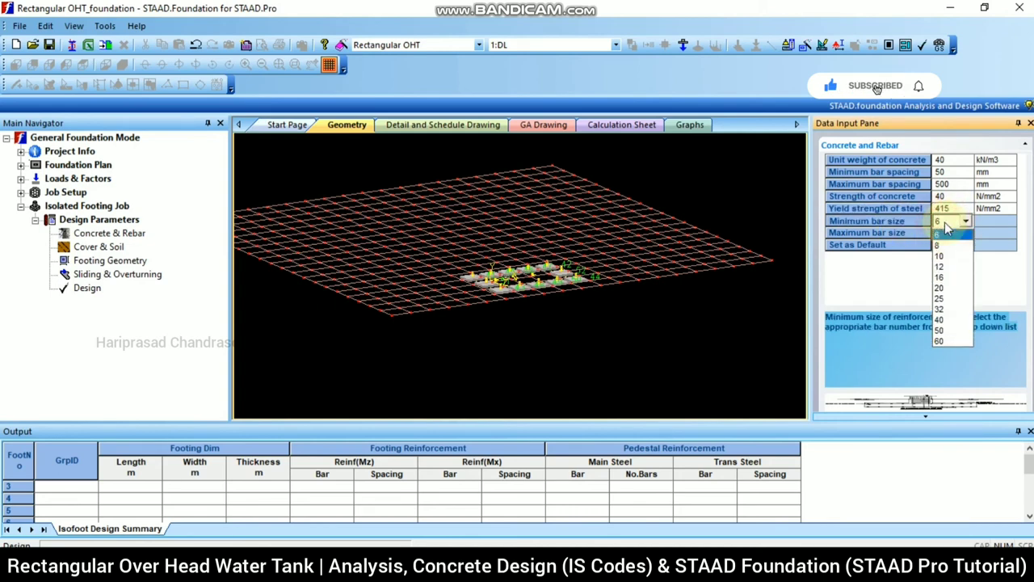
click(944, 267)
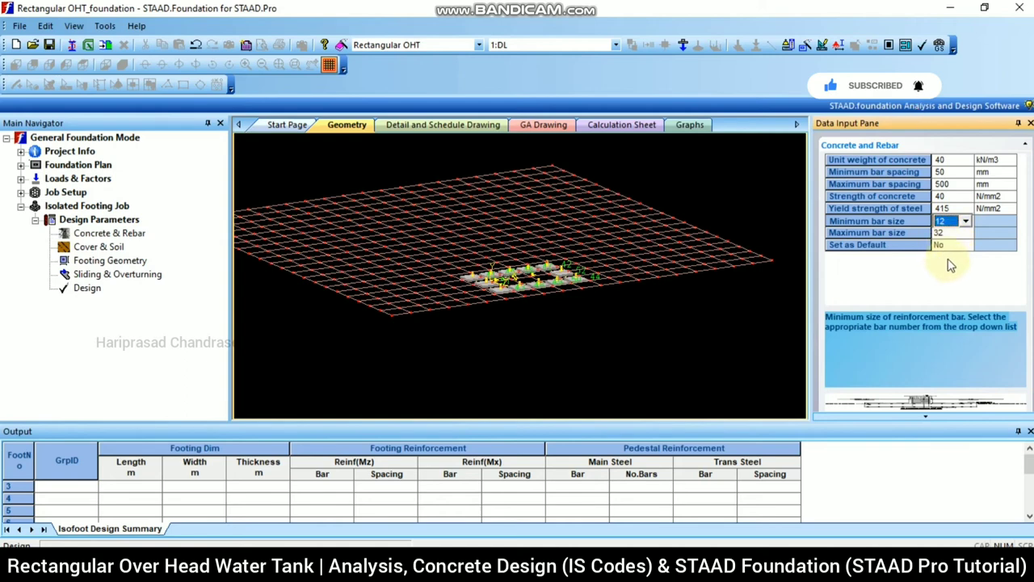
click(961, 246)
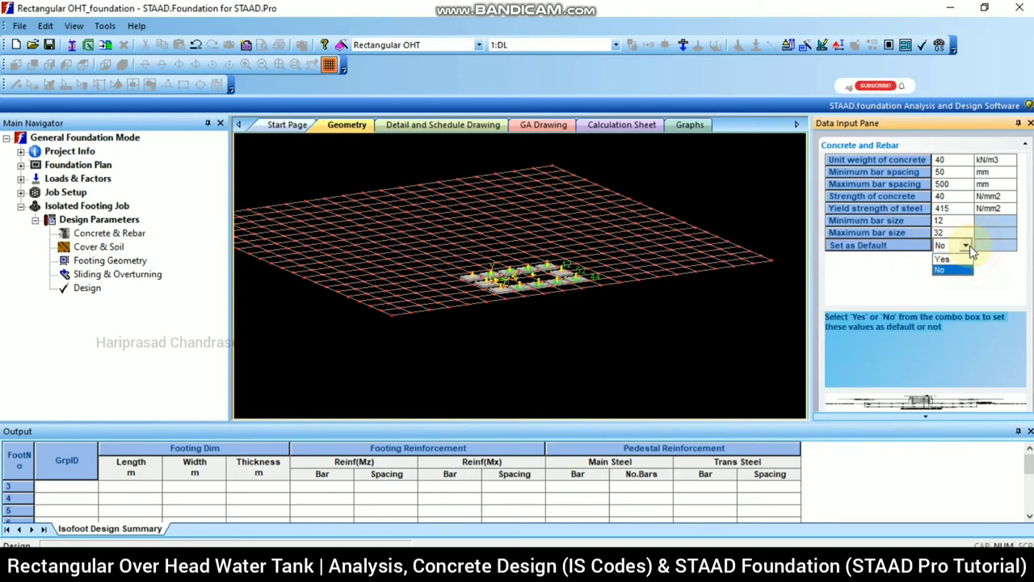
click(734, 310)
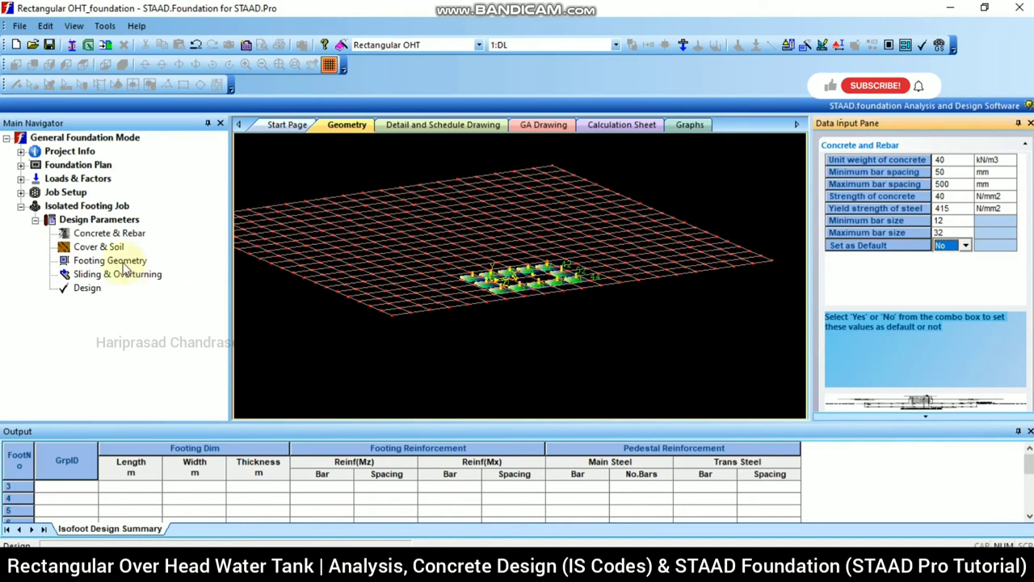
- Review the footing job's cover and soil parameters, including the soil bearing capacity, its unit options and the soil type
click(103, 247)
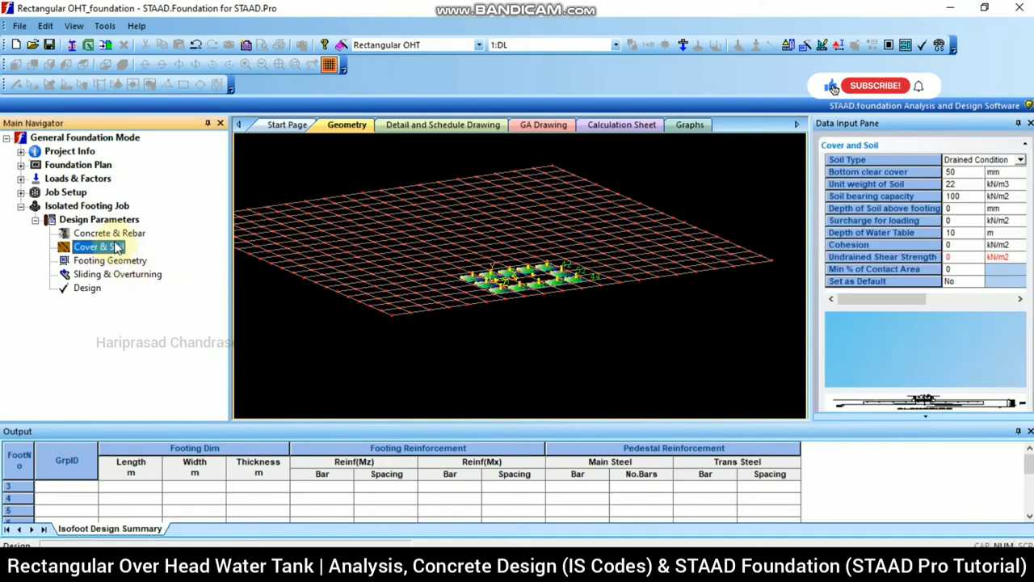
click(975, 199)
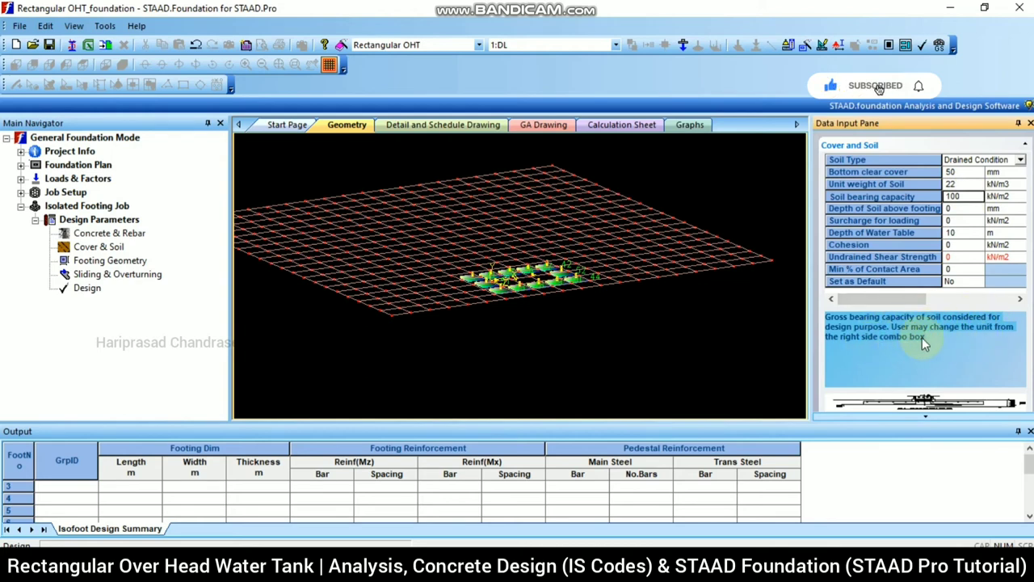
click(1008, 200)
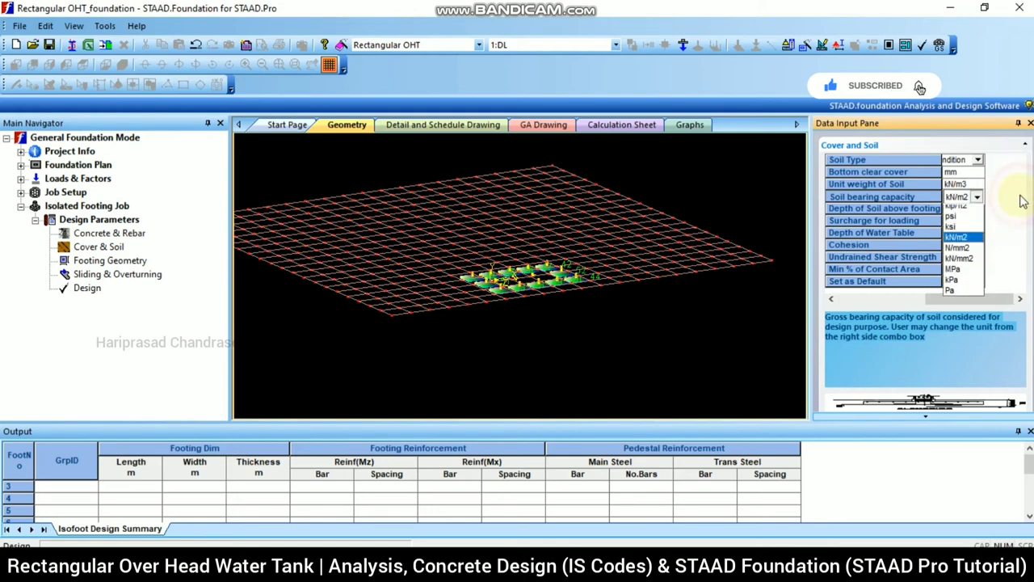
click(1015, 202)
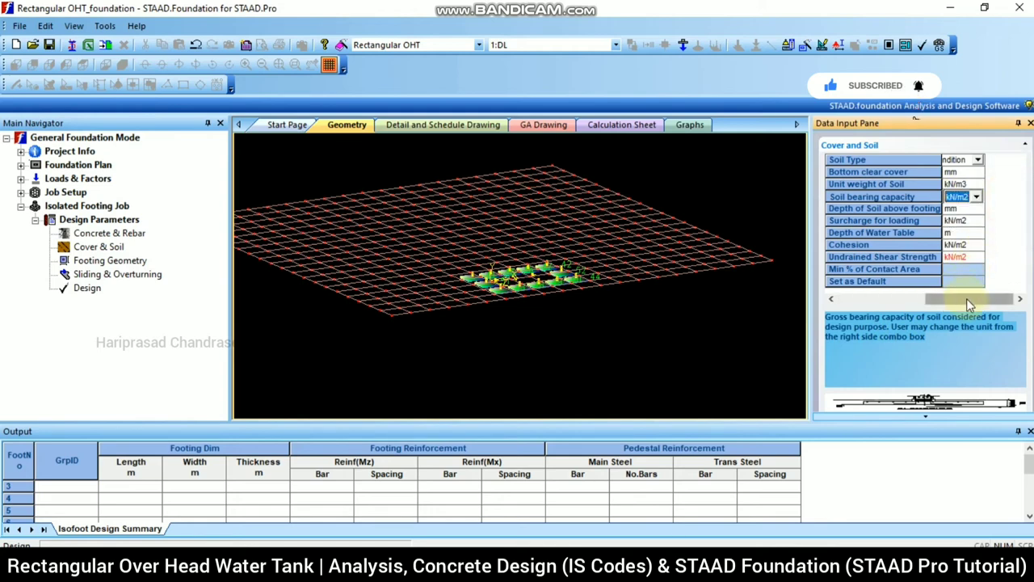
drag(967, 298, 881, 299)
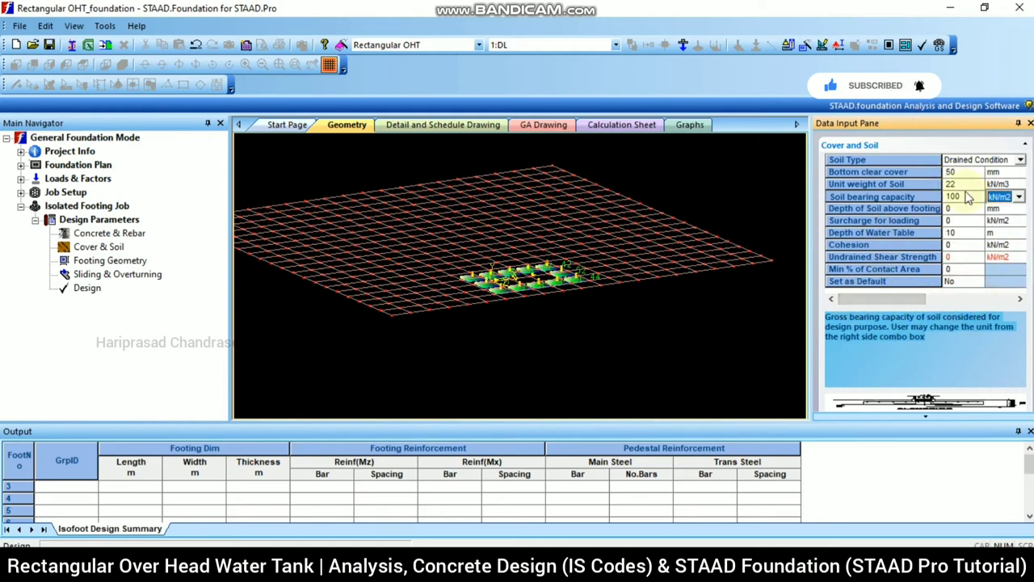
click(1016, 161)
click(982, 171)
click(751, 173)
- Review the footing geometry and the sliding and overturning parameters, and run the isolated footing design
click(114, 261)
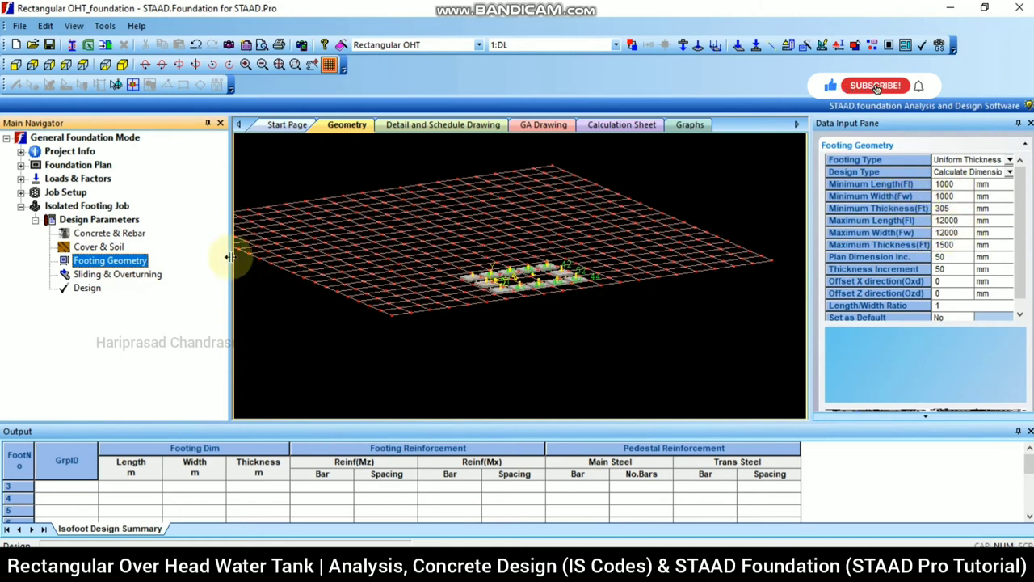
click(129, 274)
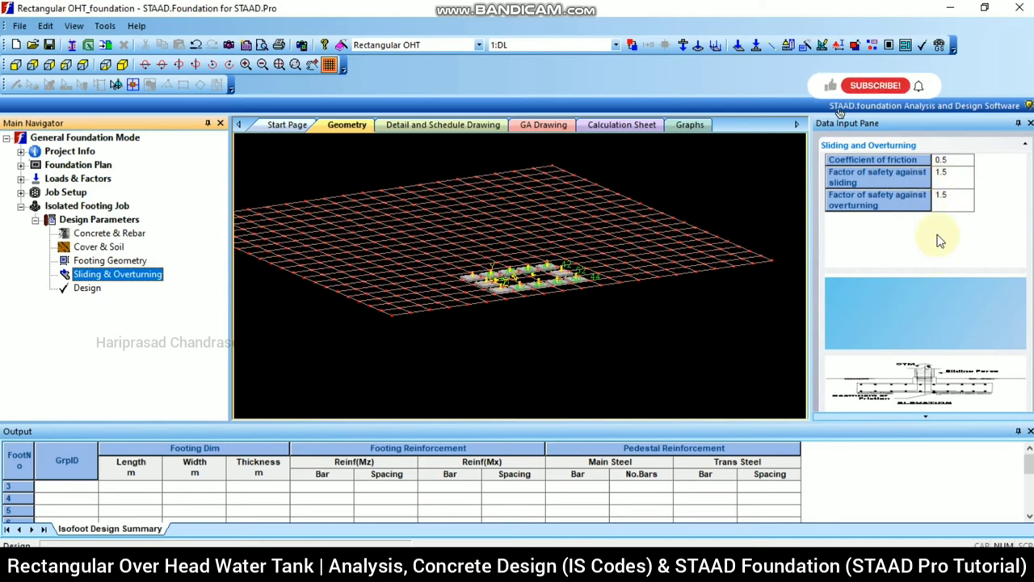
click(88, 291)
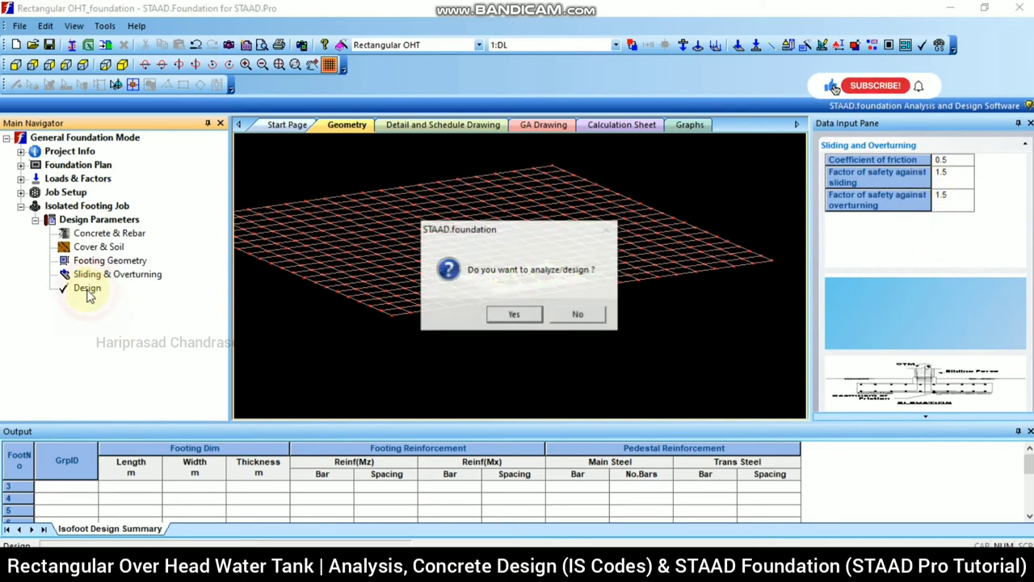
click(514, 315)
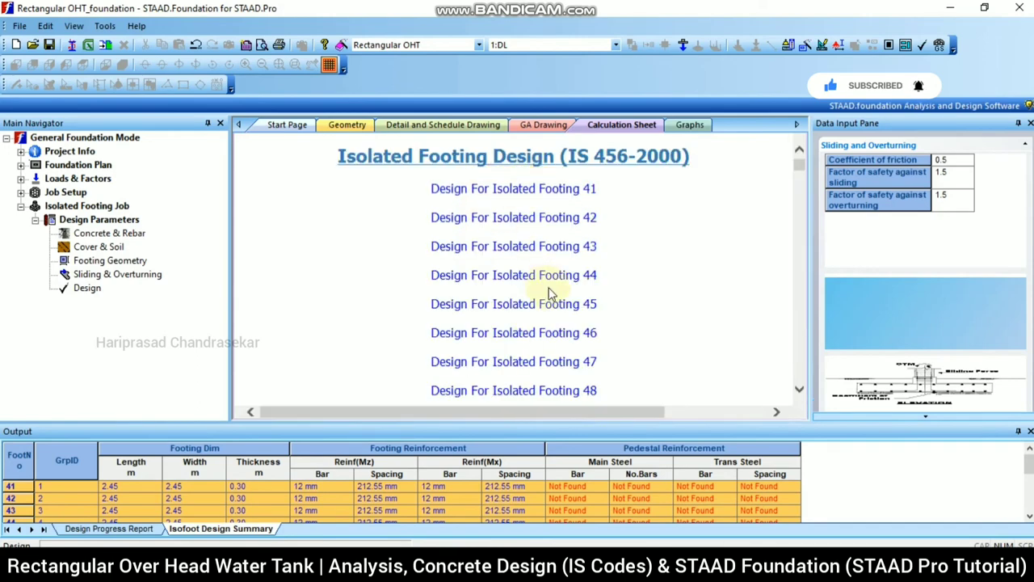
- Examine the calculation sheet from Isolated Footing 41 onward, covering design parameters, soil properties, load combinations, final footing size and provided reinforcement
click(533, 189)
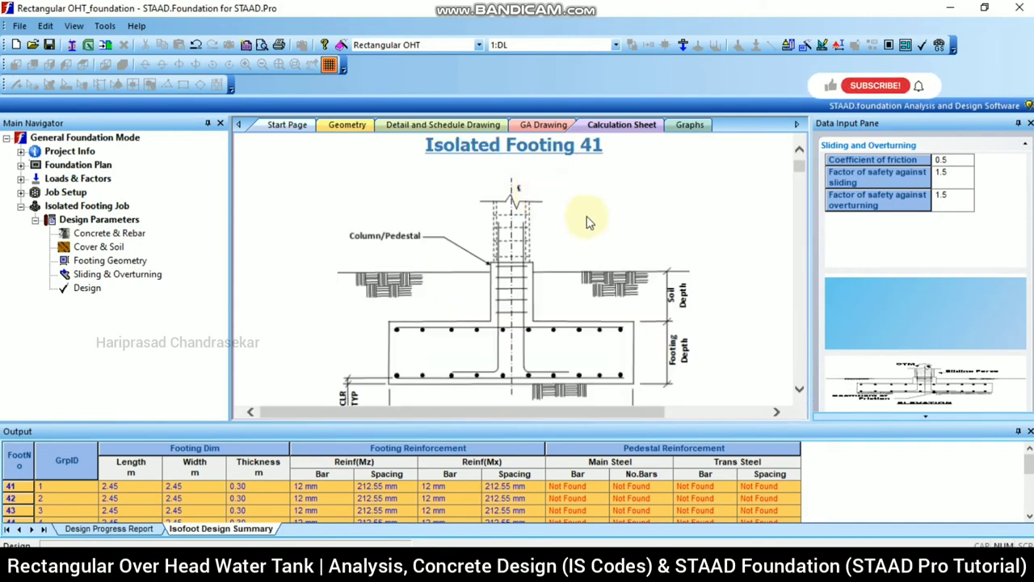
scroll(588, 232, down, 3)
scroll(589, 229, down, 6)
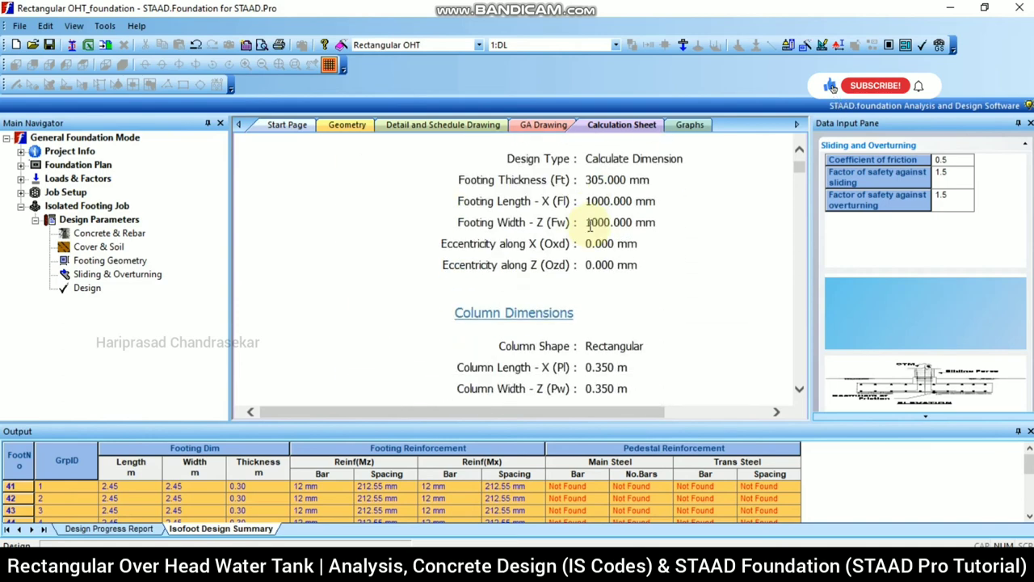
scroll(593, 226, up, 1)
scroll(596, 227, down, 6)
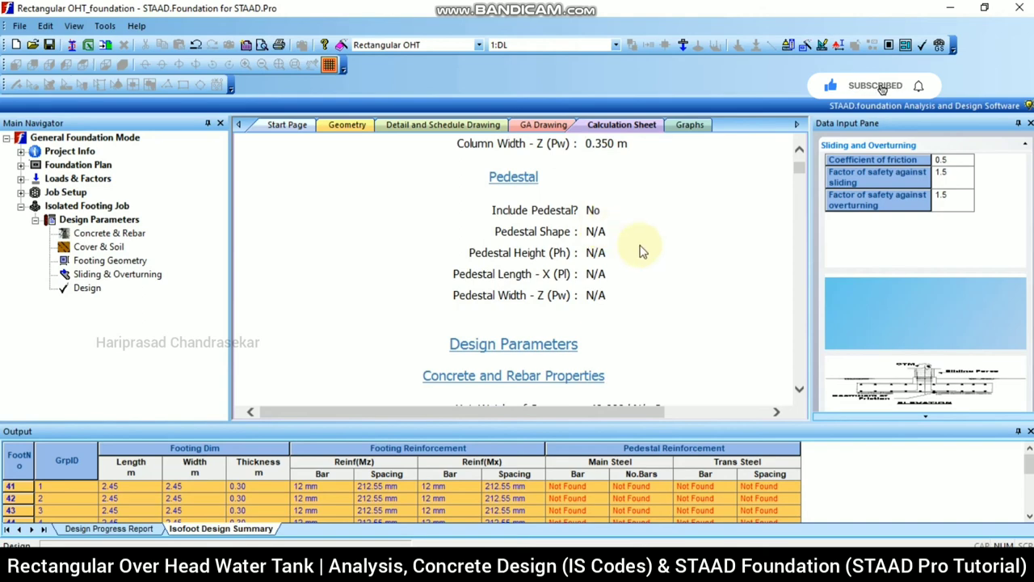
scroll(642, 248, down, 5)
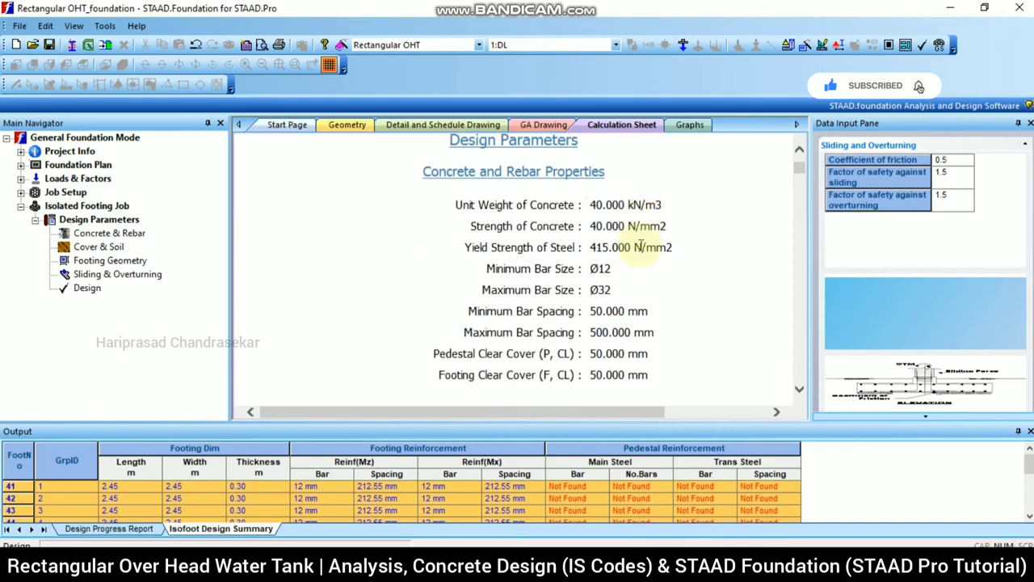
scroll(640, 246, down, 12)
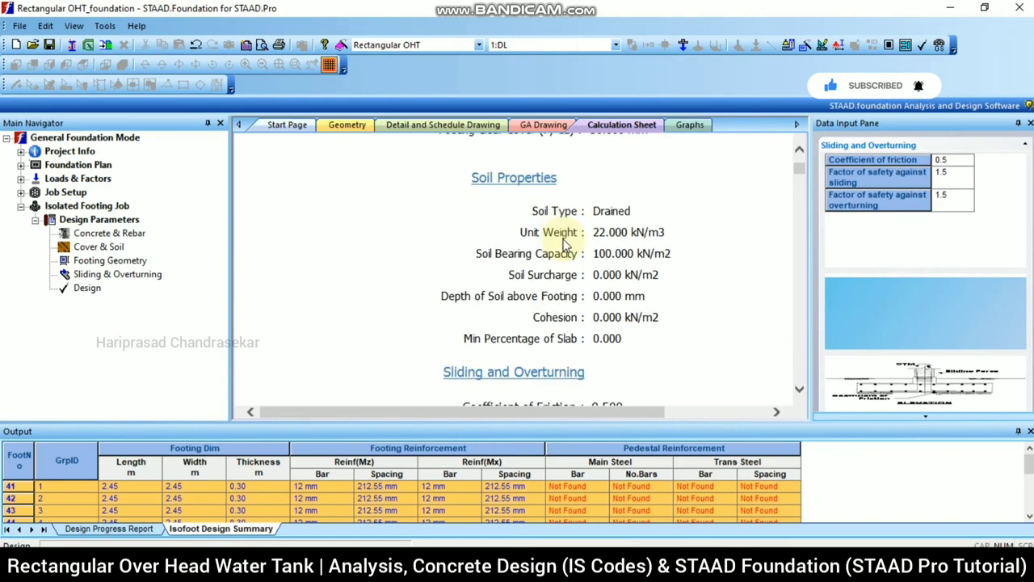
scroll(566, 241, down, 13)
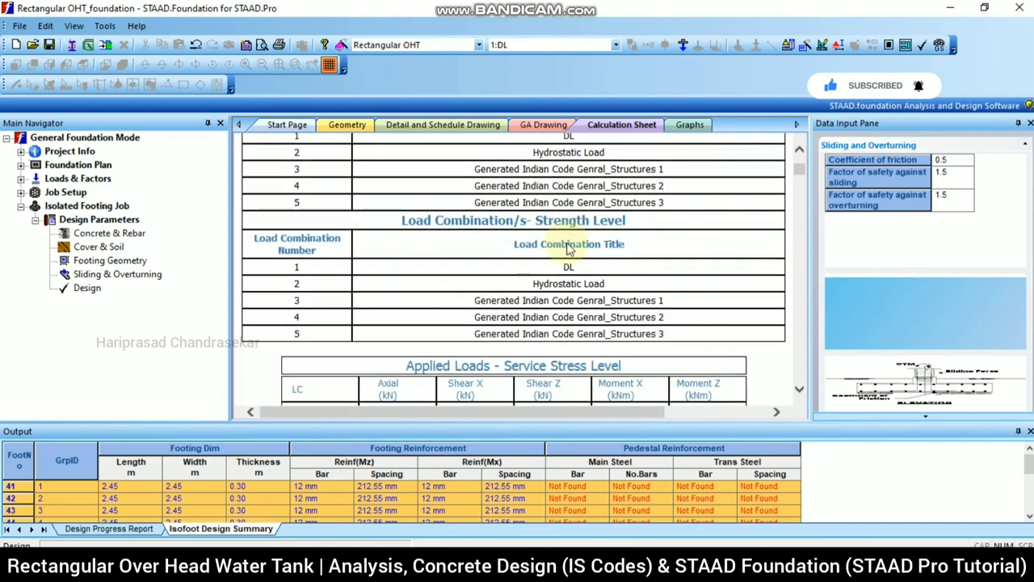
scroll(568, 249, down, 12)
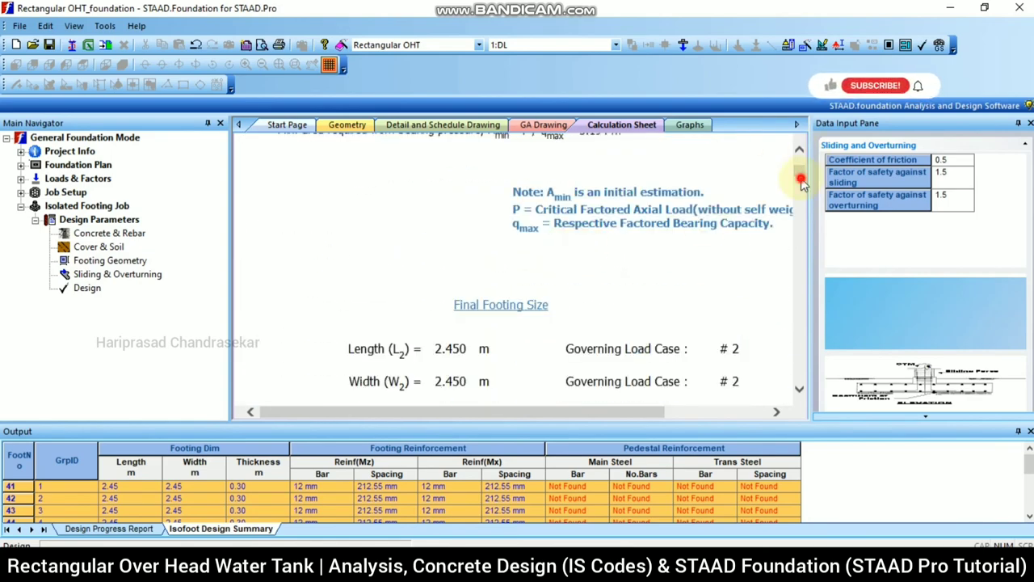
scroll(800, 279, down, 5)
drag(797, 180, 800, 392)
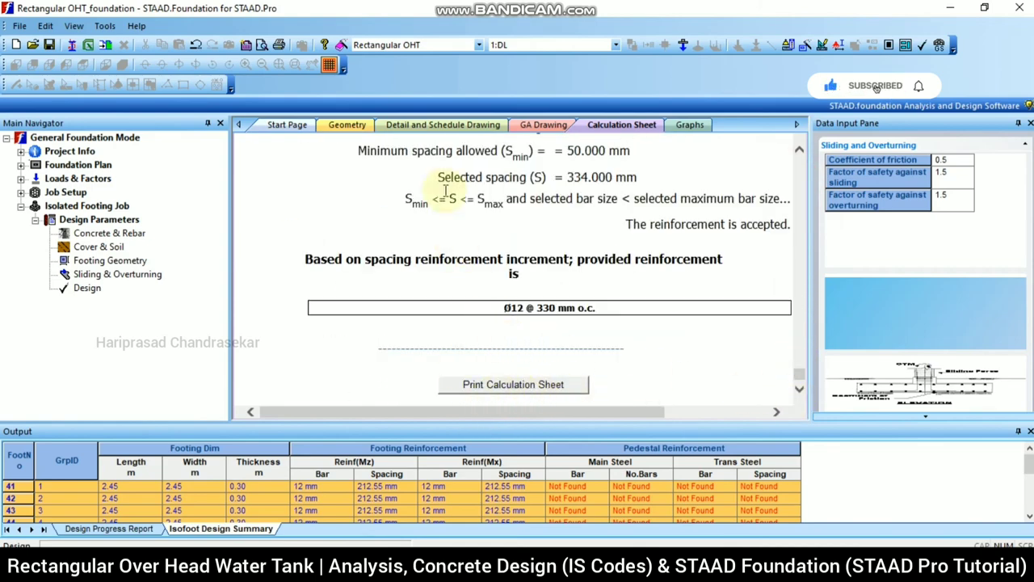
- Examine the footing elevation in footing 41's detail drawing and review the concrete and rebar parameters
click(430, 129)
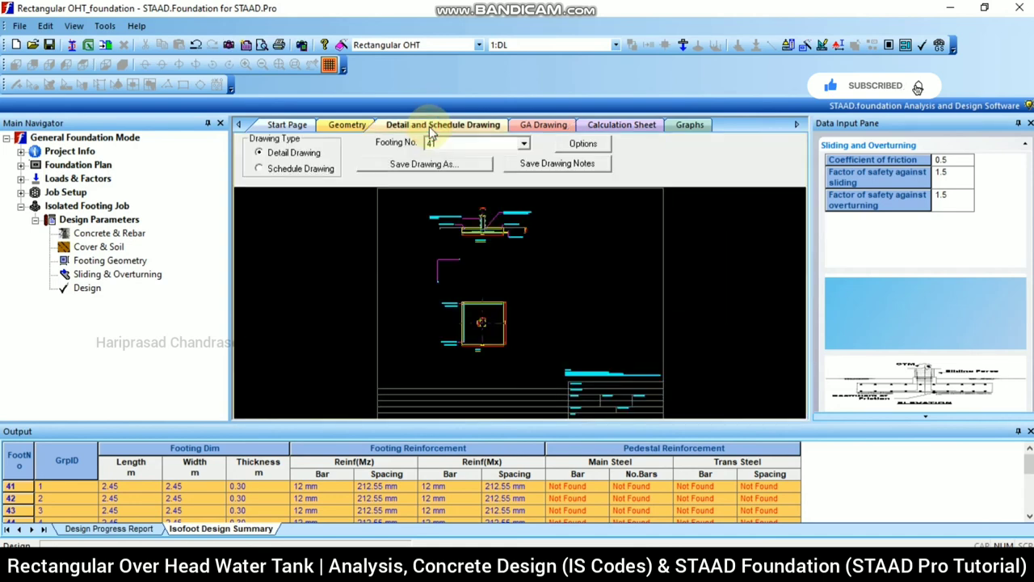
scroll(471, 214, up, 3)
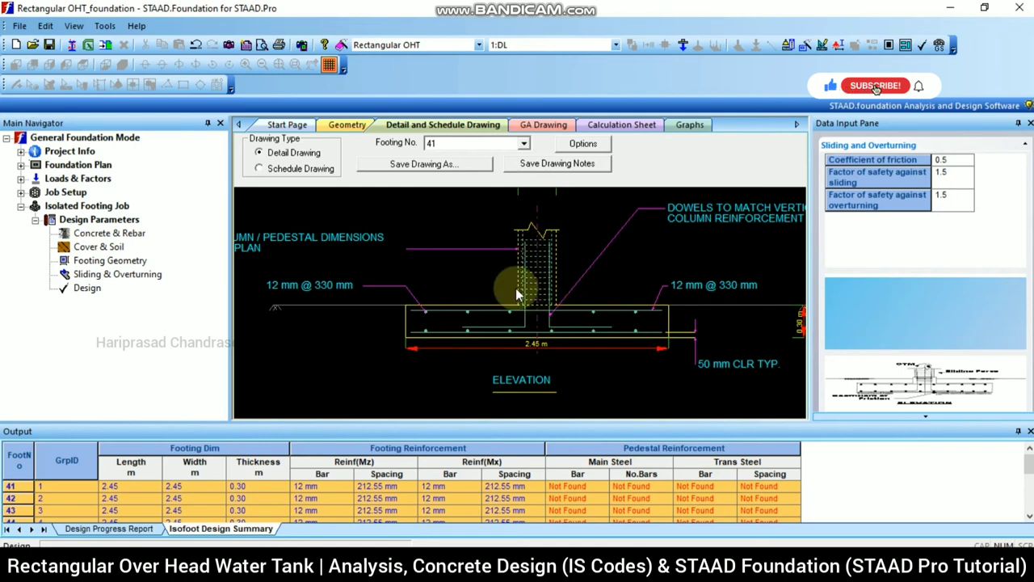
click(117, 234)
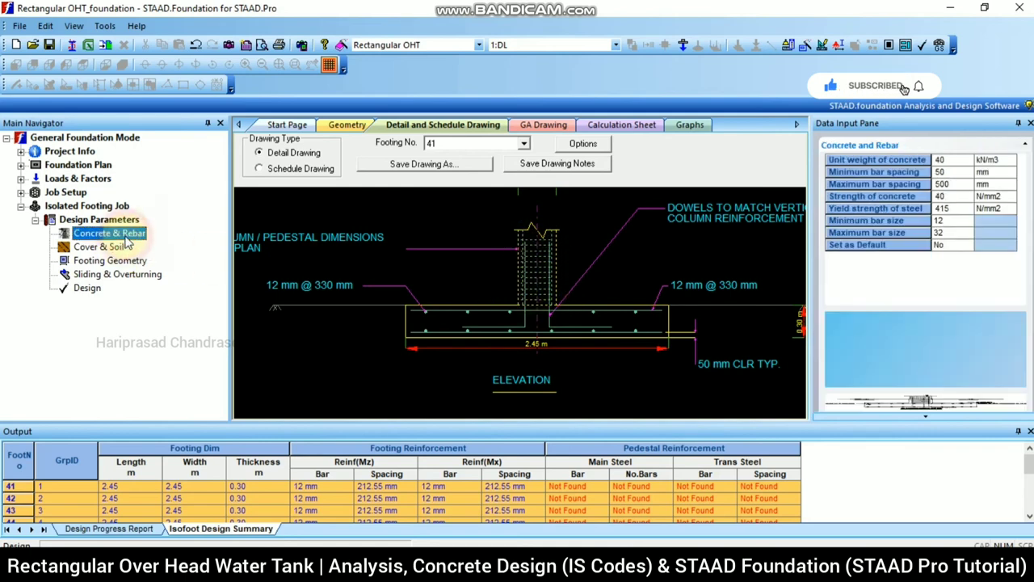
- Set Consider Pedestal to Yes in the column dimensions for supports 41 to 49
click(20, 152)
click(20, 219)
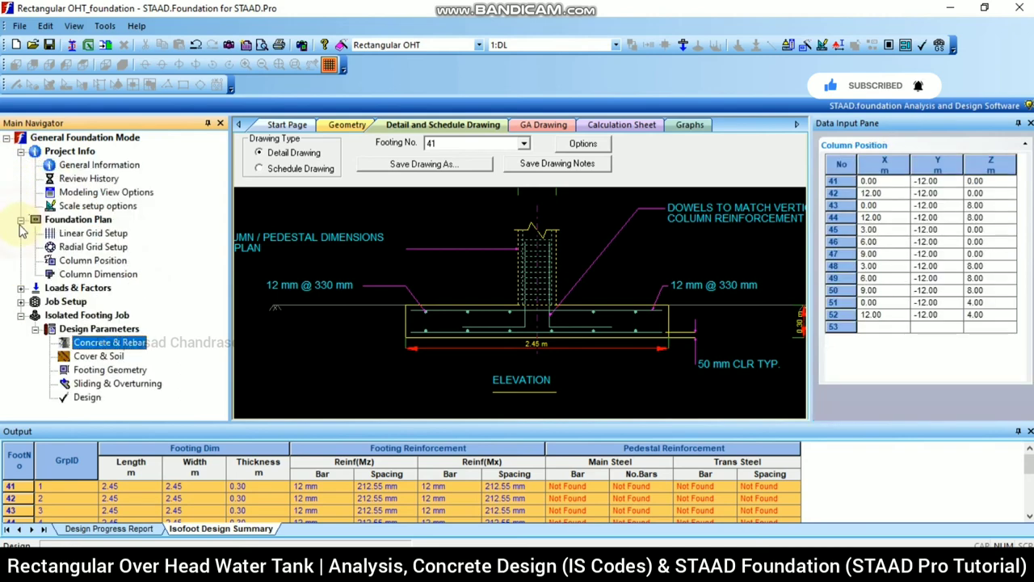
click(86, 274)
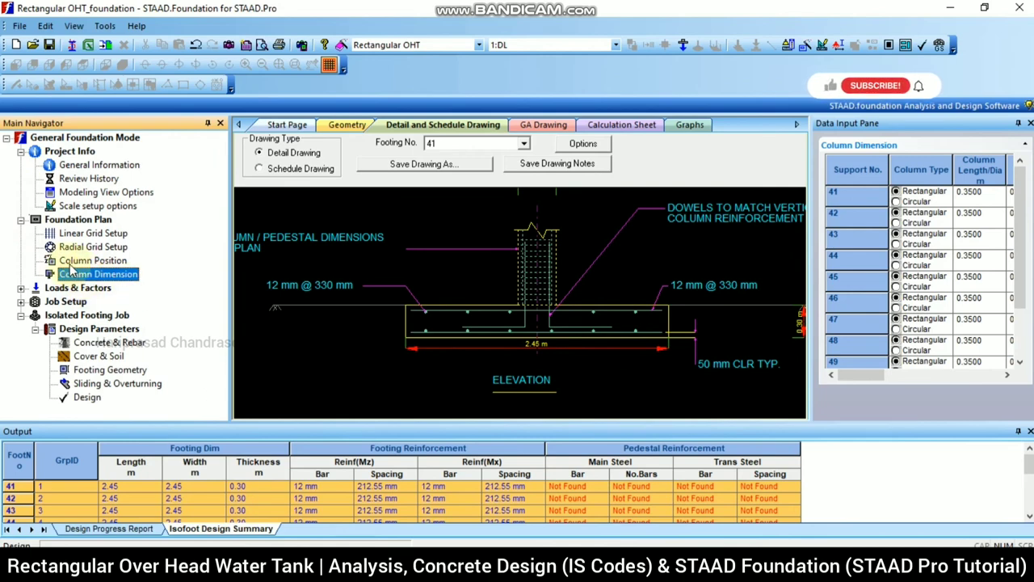
drag(867, 377, 928, 372)
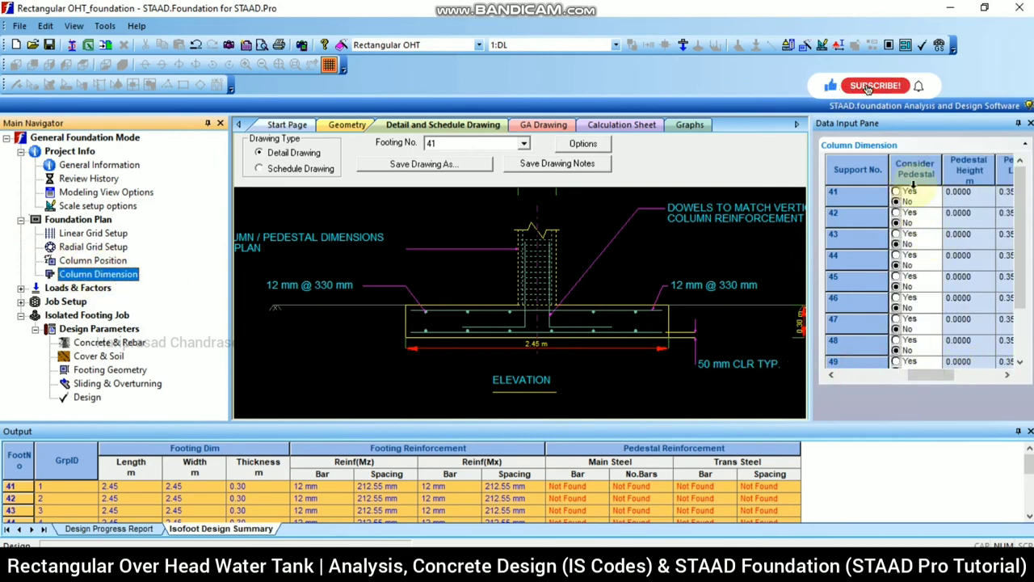
click(897, 192)
click(897, 213)
click(897, 233)
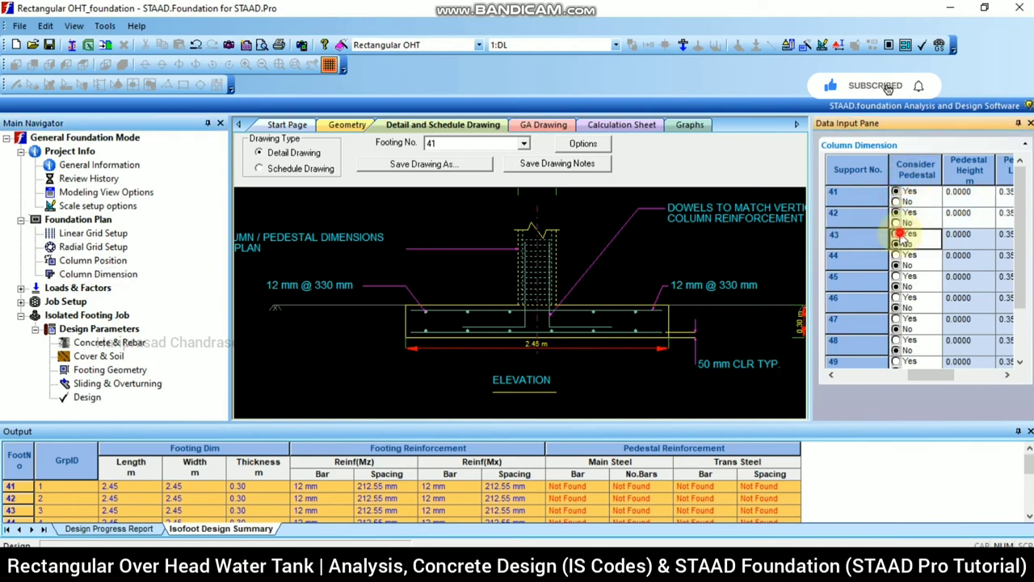
click(896, 256)
click(896, 277)
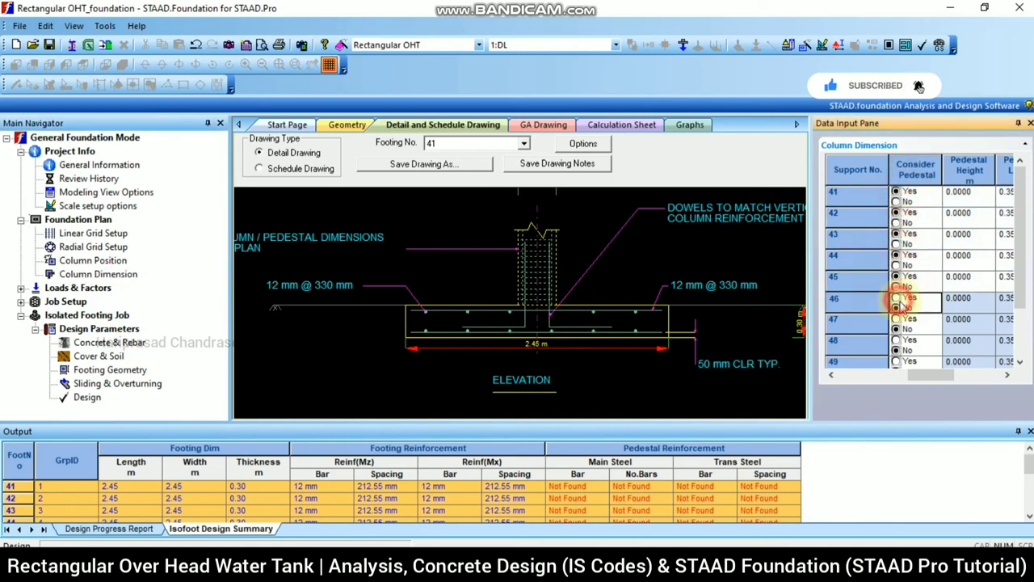
click(896, 297)
click(897, 319)
click(896, 340)
click(896, 361)
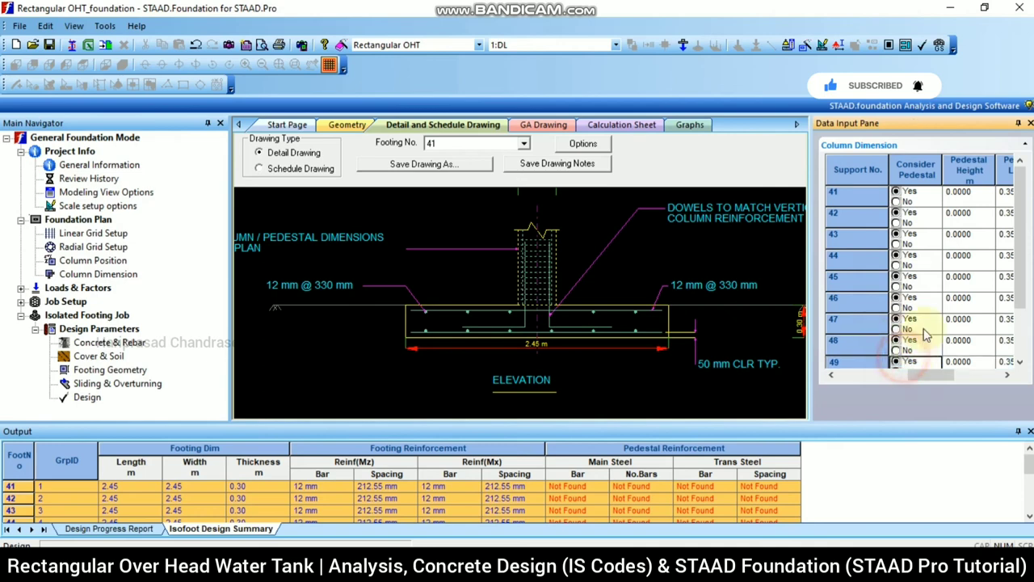
- Set Consider Pedestal to Yes for supports 50 to 52 and rerun the isolated footing design
click(1019, 362)
click(1020, 362)
click(1020, 362)
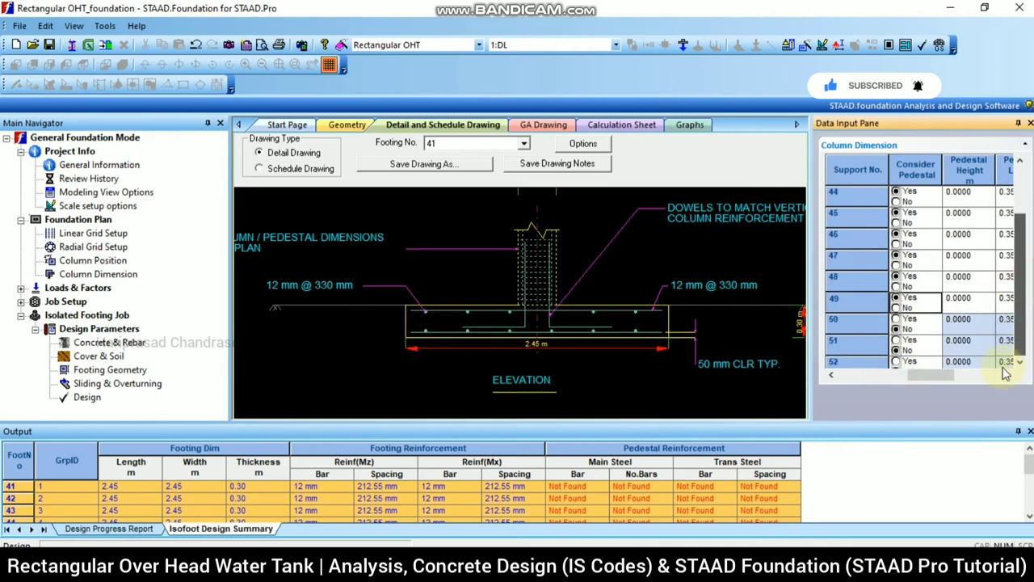
click(896, 319)
click(896, 341)
click(896, 361)
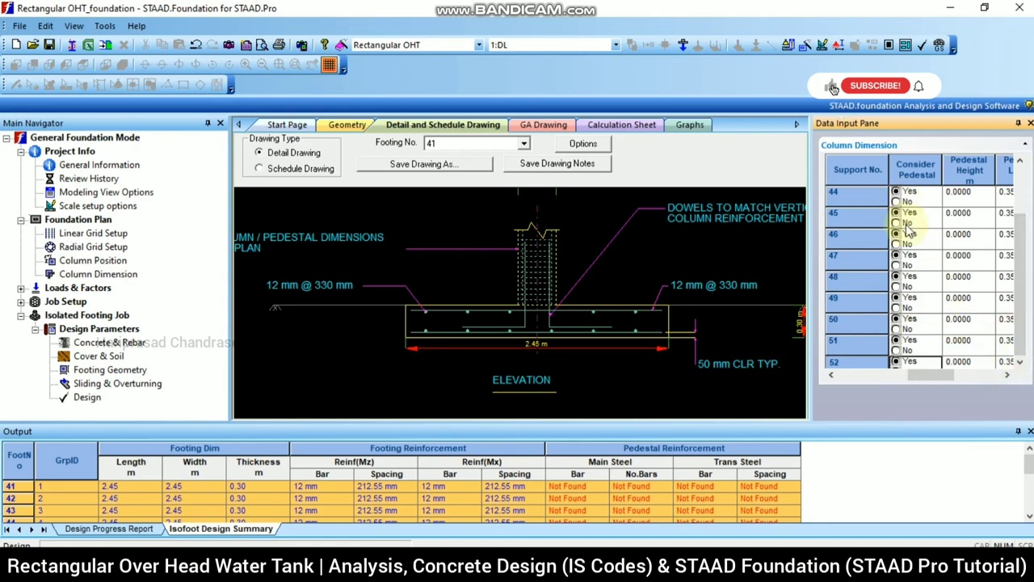
click(87, 397)
click(527, 315)
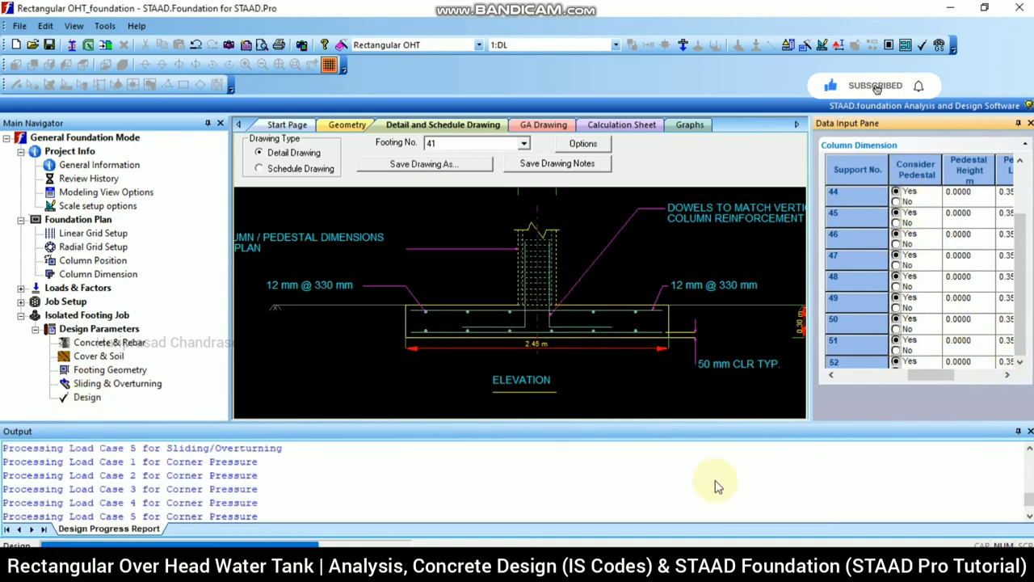
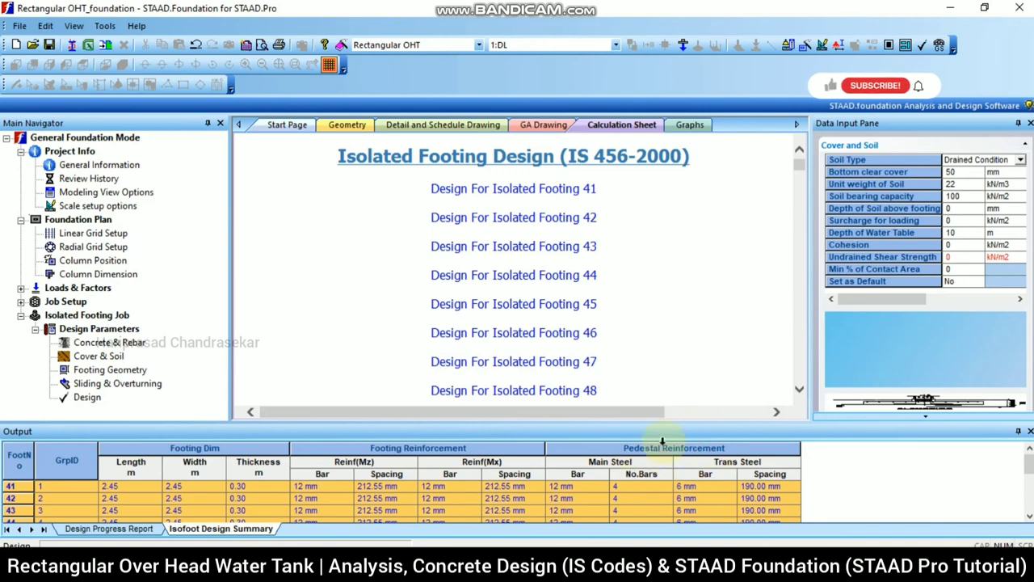
- Review the calculation sheet for Isolated Footing 50 through its elevation sketch, column dimensions and pedestal data
scroll(566, 288, down, 3)
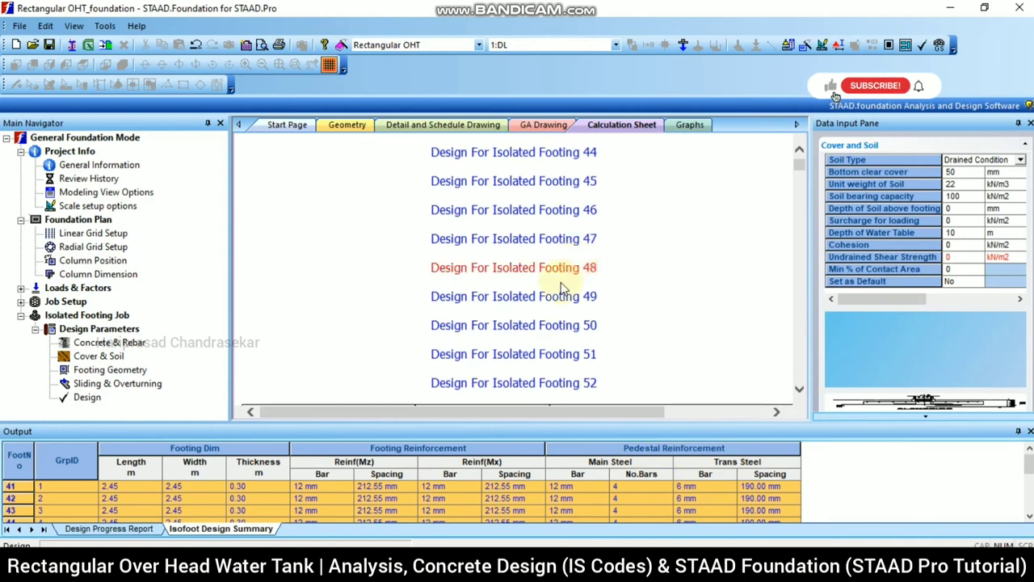
click(557, 325)
scroll(580, 242, down, 10)
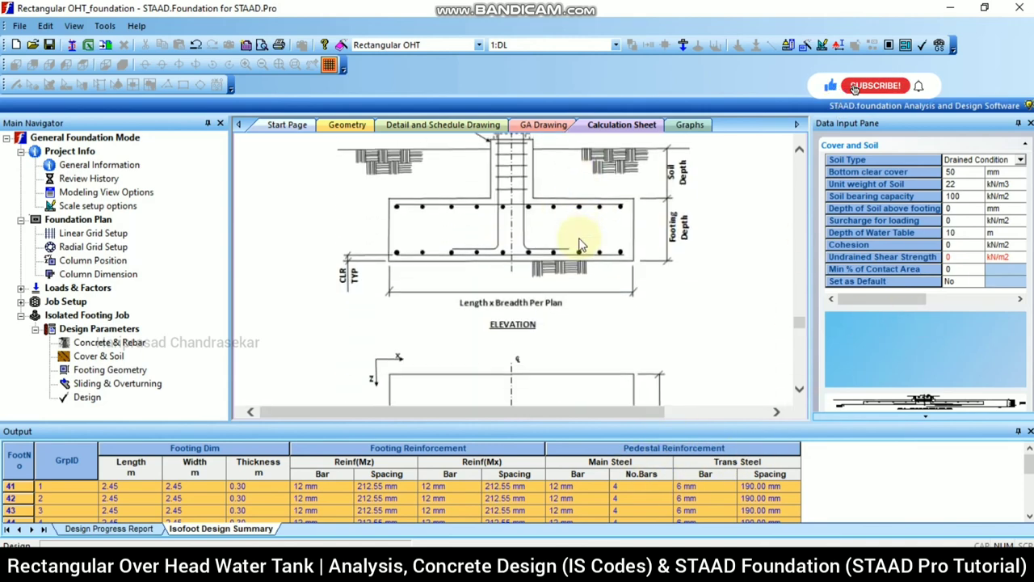
scroll(580, 249, down, 5)
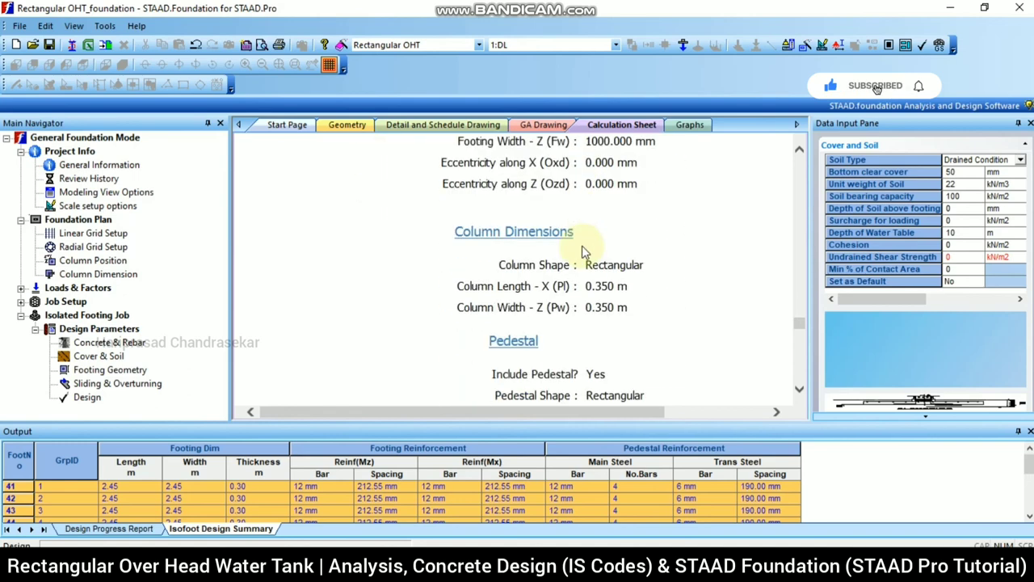
- Inspect the pedestal's Section A-A in footing 41's detail drawing for its size, main bars and ties
click(467, 127)
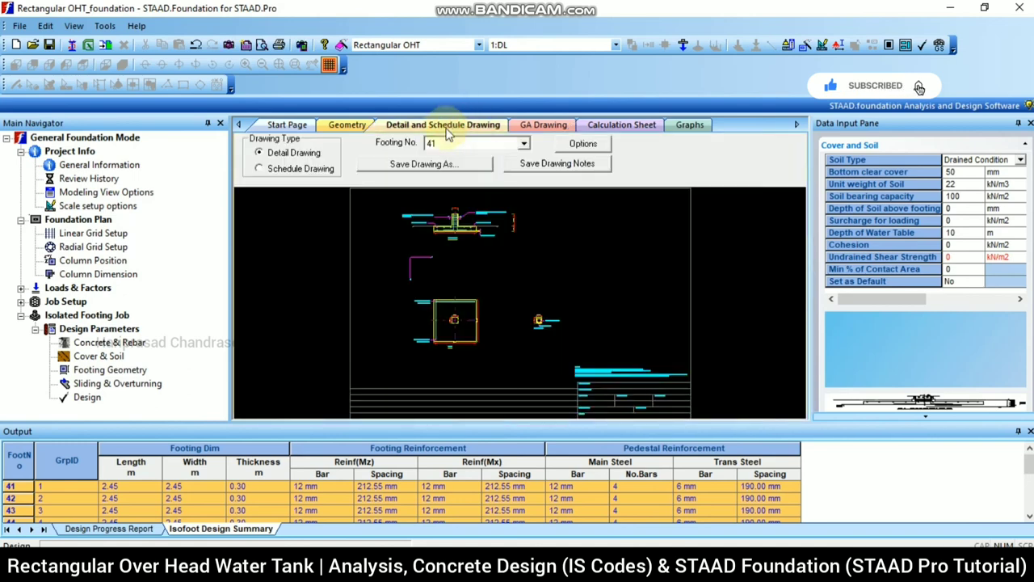
scroll(560, 362, up, 5)
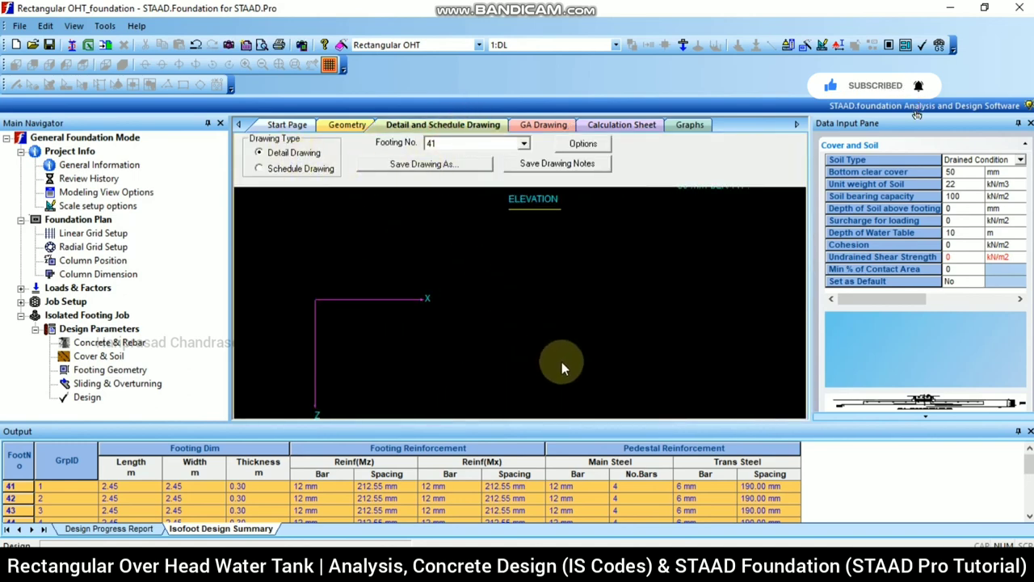
mouse_move(565, 409)
middle_down()
mouse_move(571, 339)
mouse_move(539, 230)
middle_up()
scroll(663, 328, up, 3)
scroll(671, 336, down, 3)
scroll(646, 271, up, 3)
scroll(613, 239, up, 2)
scroll(613, 235, up, 2)
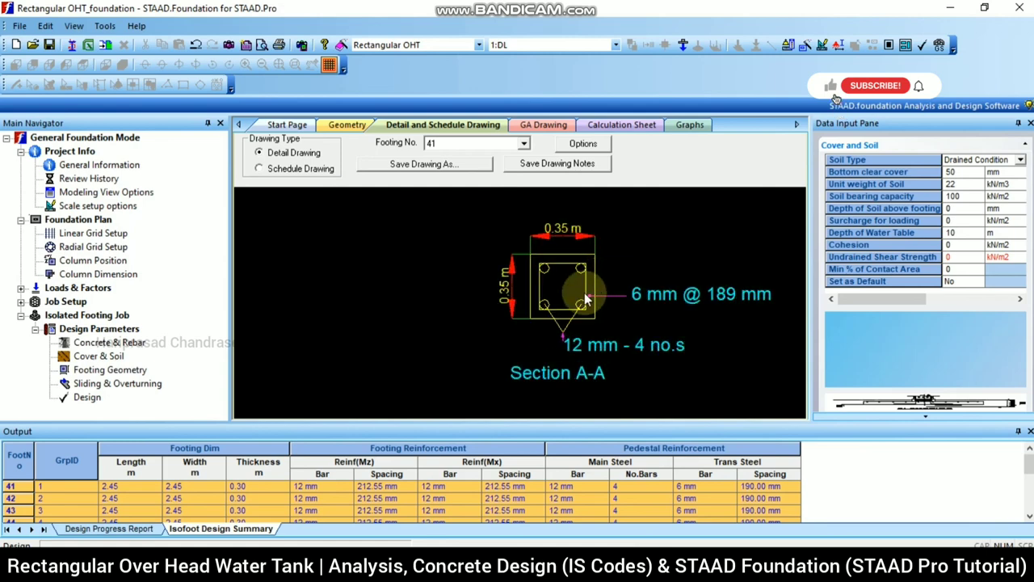
- Examine the pedestal and footing reinforcement in the elevation around cut A-A and compare it with the section detail
middle_drag(462, 307, 555, 299)
scroll(554, 299, down, 3)
scroll(609, 290, down, 3)
mouse_move(342, 236)
middle_down()
mouse_move(479, 272)
mouse_move(487, 389)
middle_up()
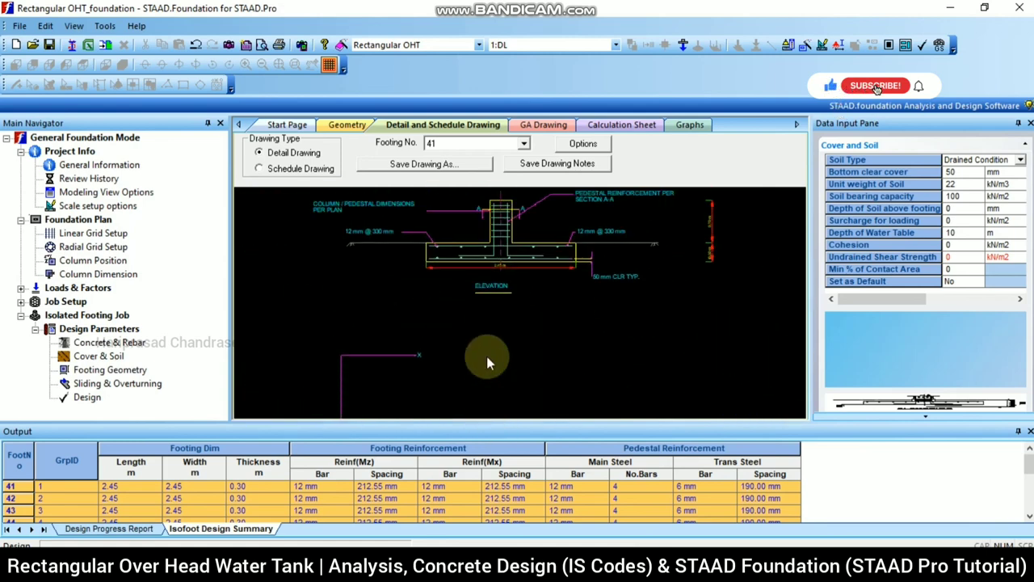
scroll(495, 214, up, 4)
middle_drag(499, 215, 455, 291)
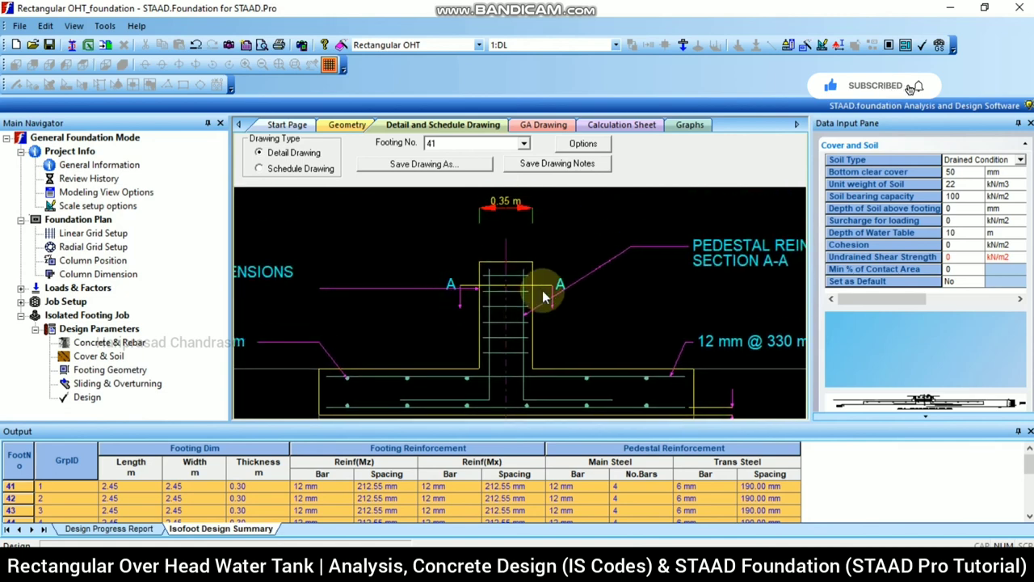
scroll(671, 378, down, 2)
middle_drag(676, 376, 362, 190)
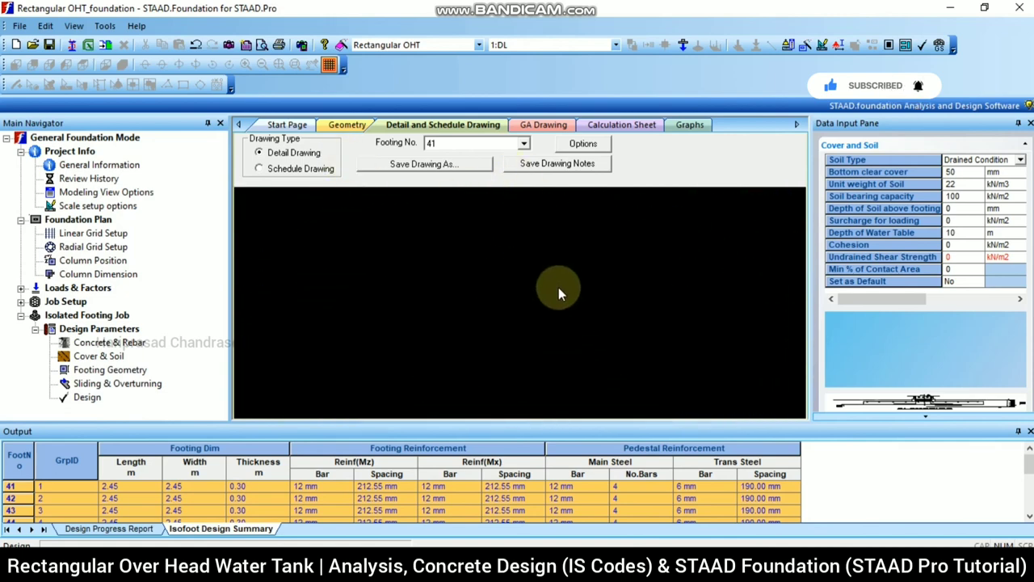
scroll(540, 268, down, 3)
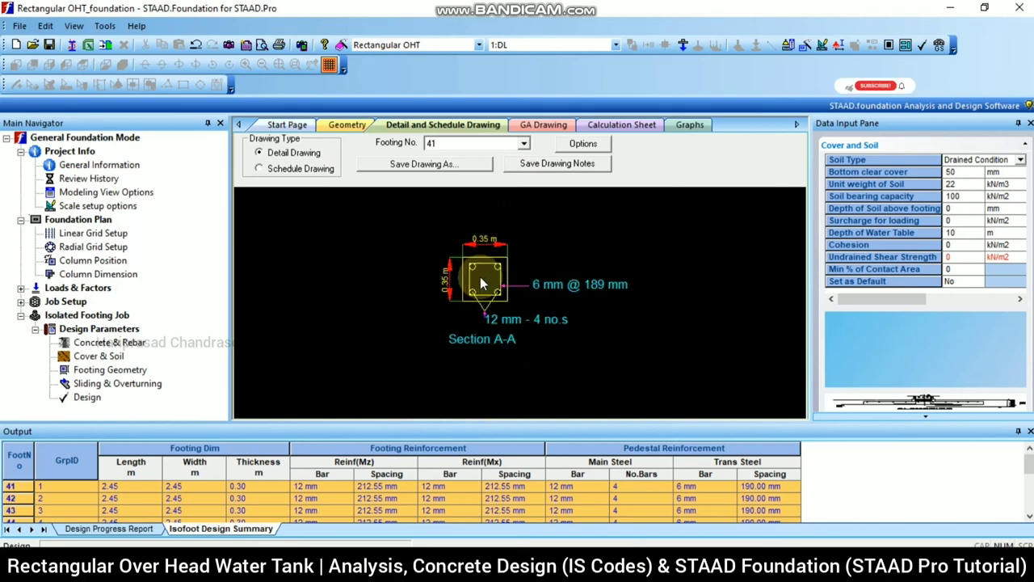
- Switch to the schedule drawing and examine the typical footing views and the table of column, pedestal and foundation dimensions
click(274, 175)
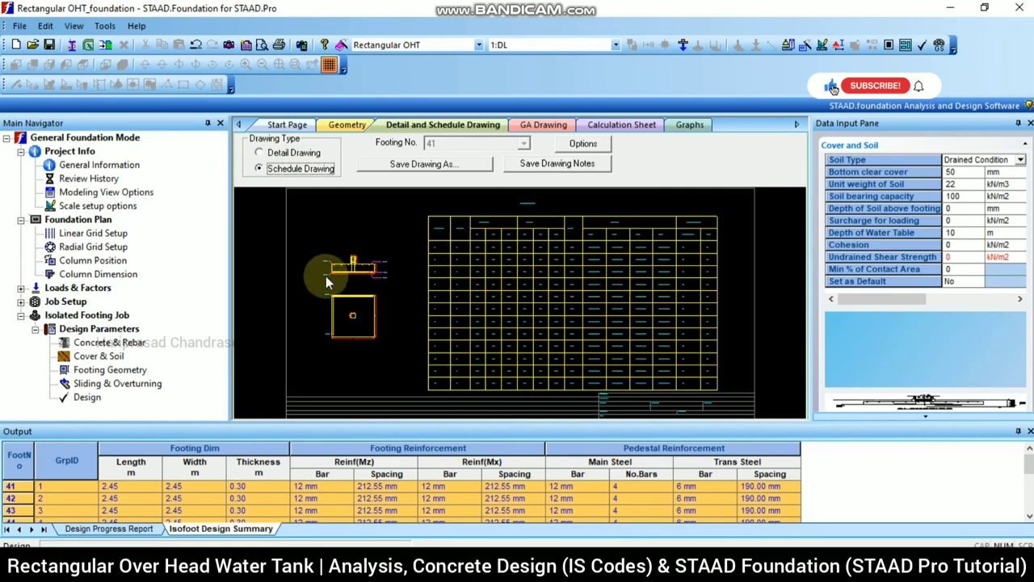
scroll(325, 274, up, 5)
scroll(443, 301, down, 5)
scroll(662, 255, up, 2)
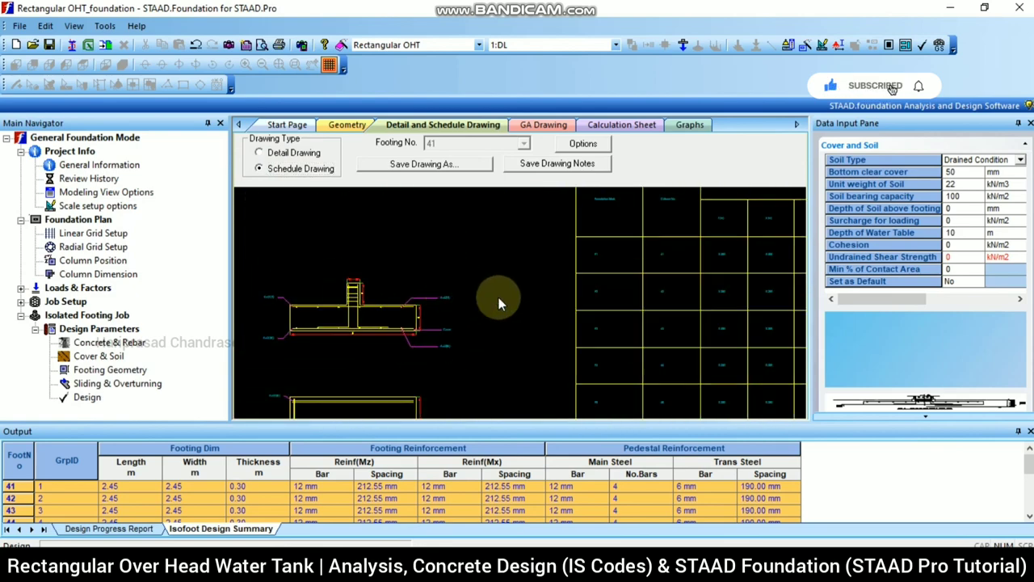
scroll(410, 258, down, 2)
scroll(450, 258, up, 3)
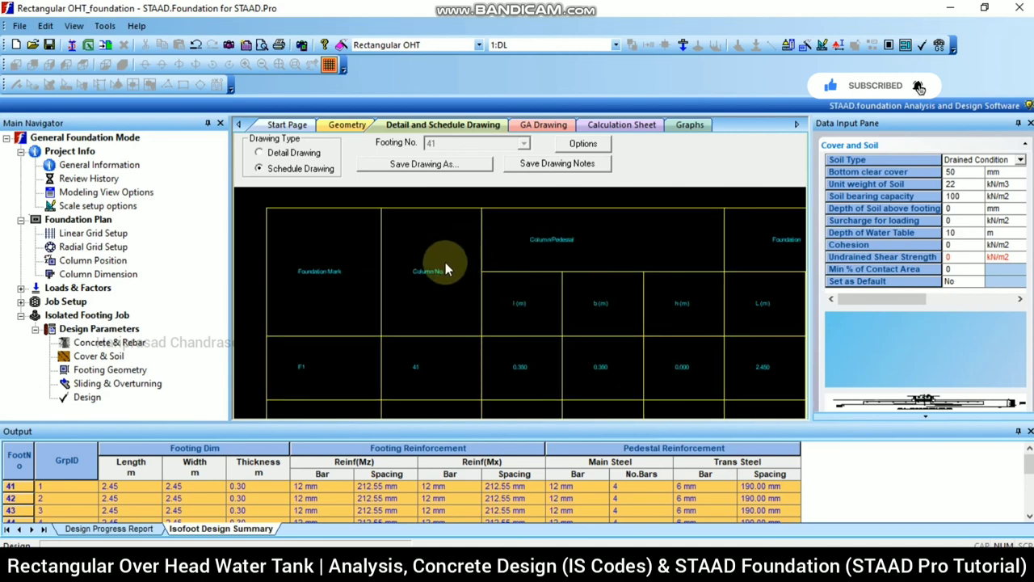
middle_drag(527, 322, 498, 301)
scroll(538, 271, up, 2)
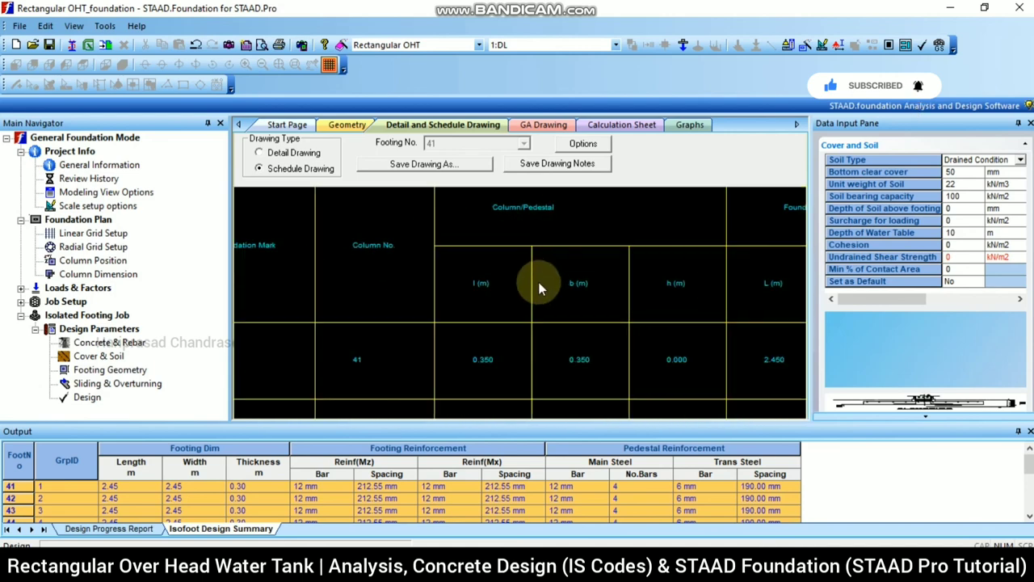
scroll(560, 291, up, 2)
scroll(538, 270, down, 3)
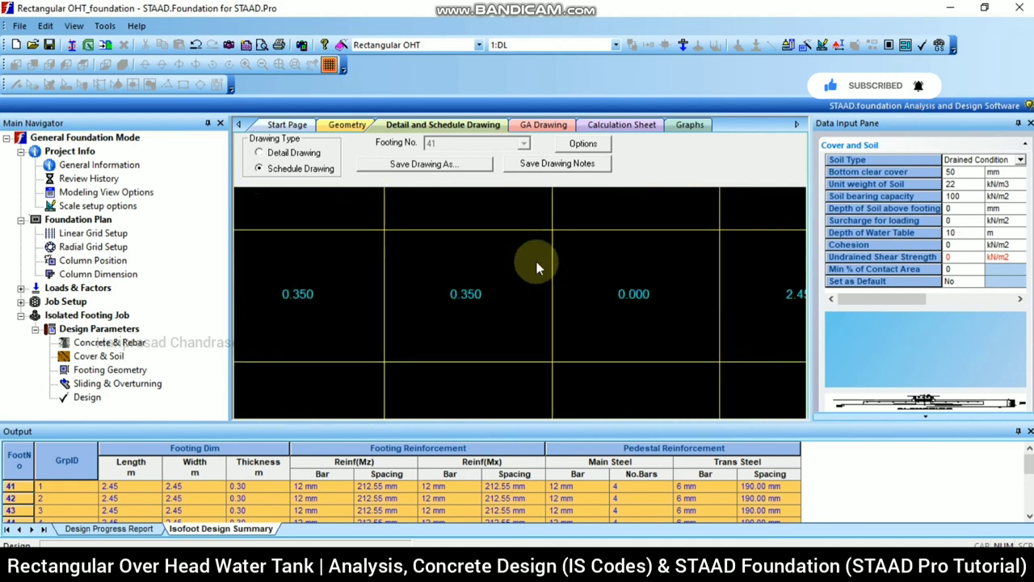
scroll(624, 356, down, 2)
middle_drag(655, 410, 533, 217)
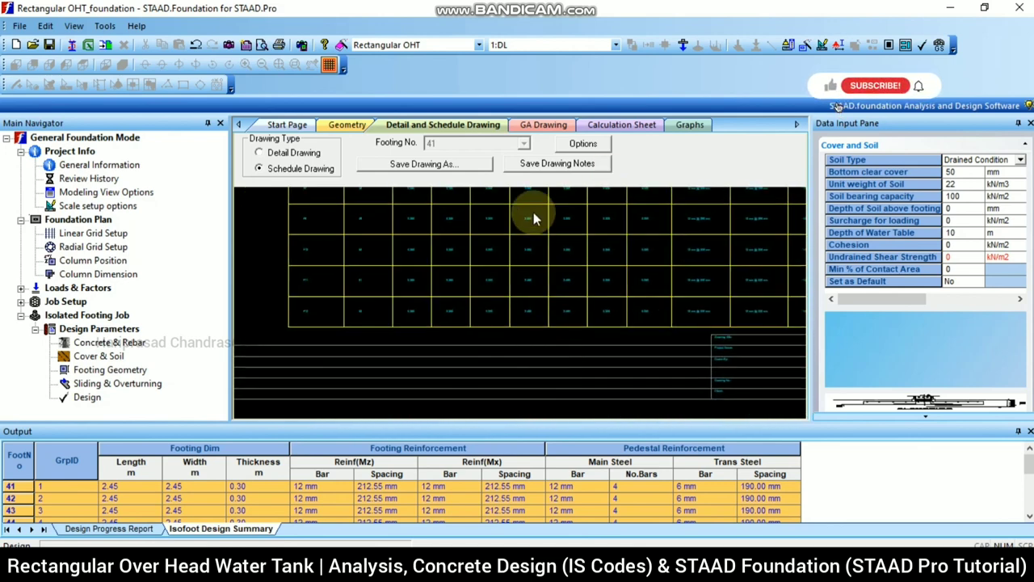
- Save the schedule drawing as Rectangular OHT in Documents, in AutoCAD Drawings R2000 (*.dwg) format
click(438, 165)
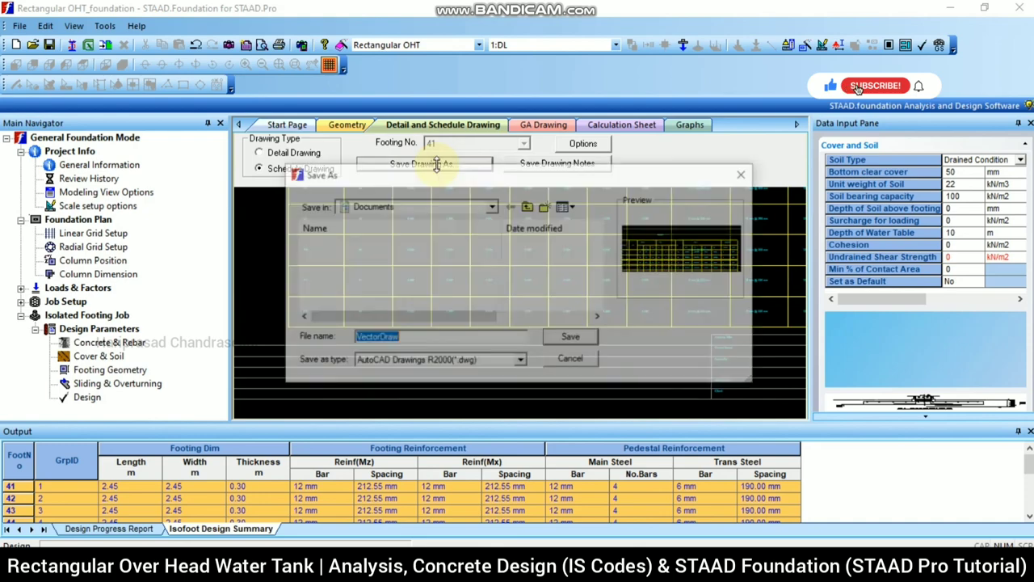
click(441, 366)
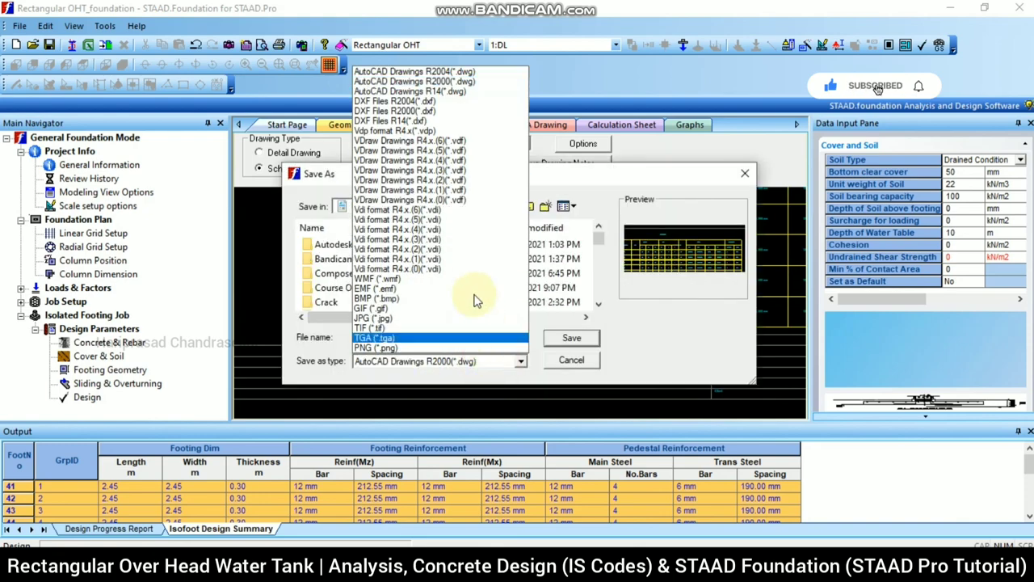
click(421, 370)
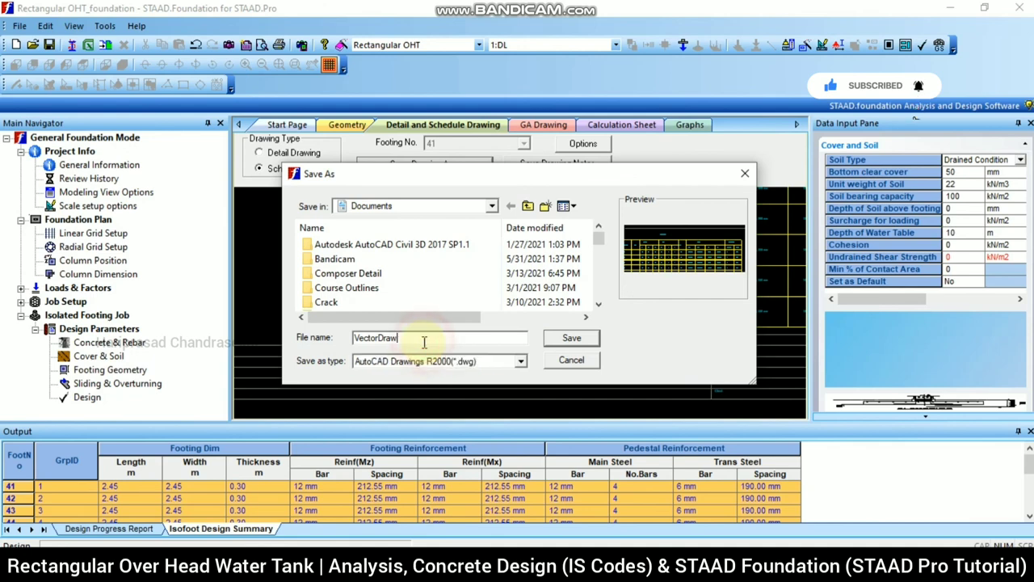
double_click(420, 339)
text(Rec)
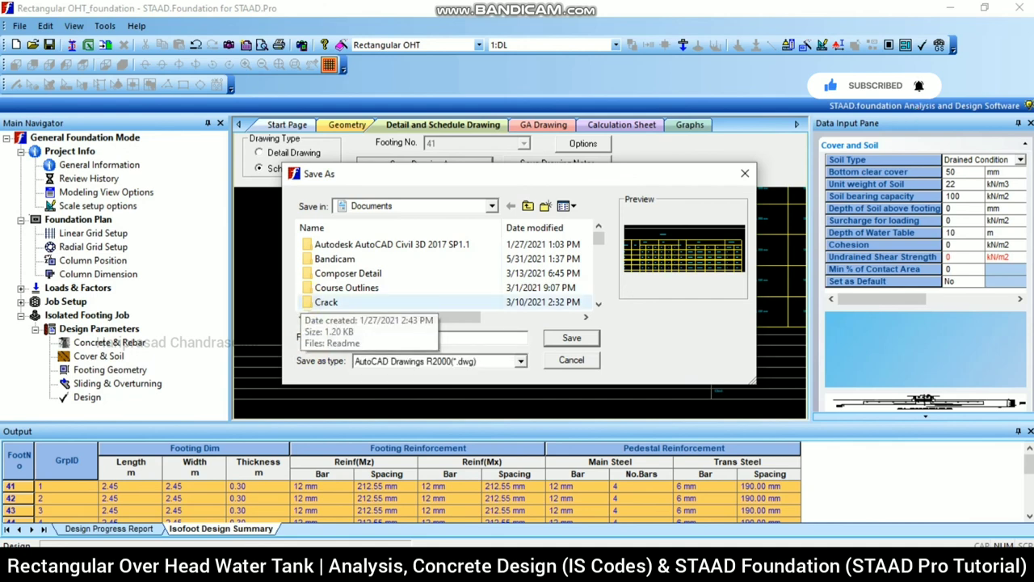
text(tangular OHT)
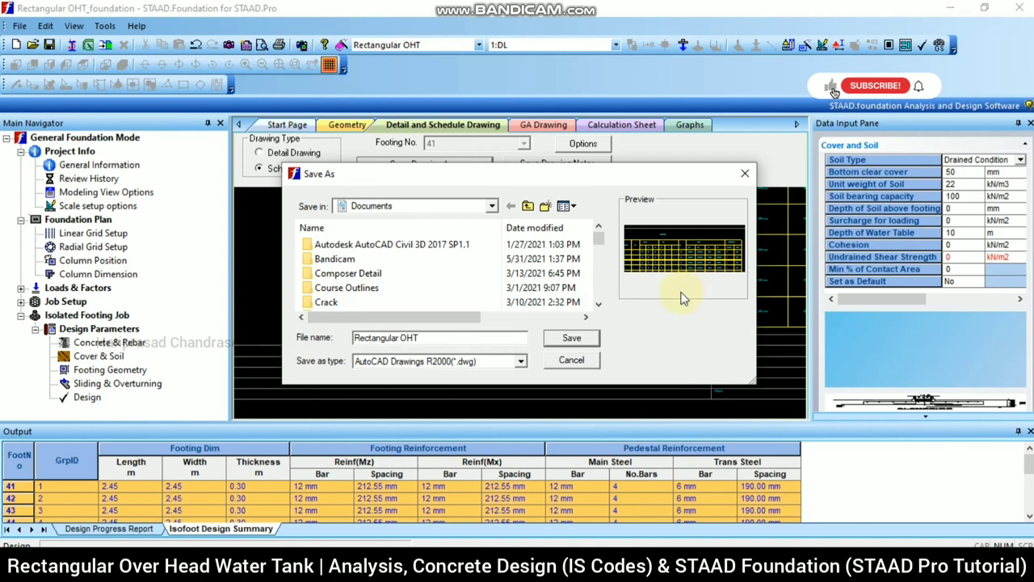
click(571, 339)
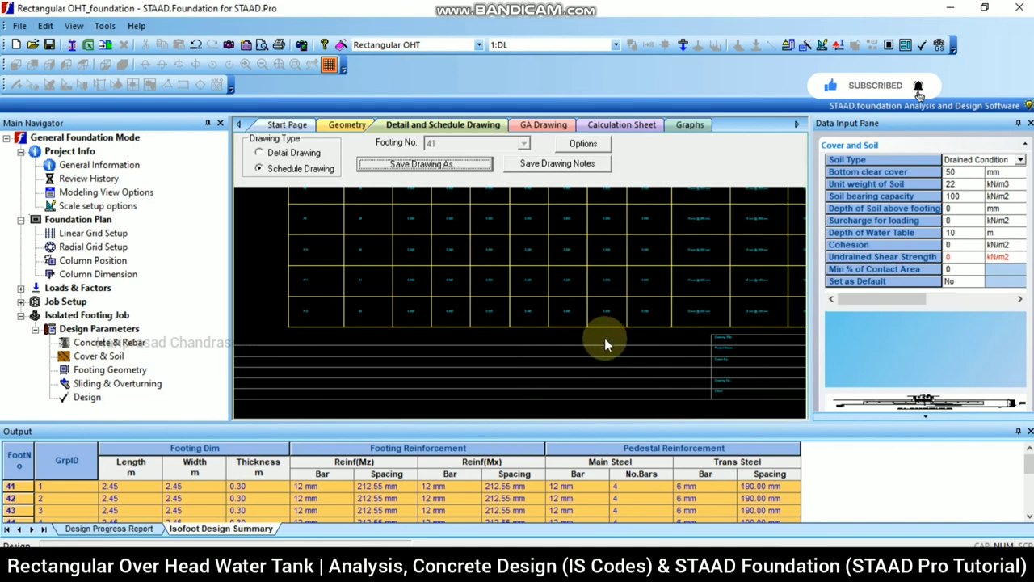
- Open the exported Rectangular OHT drawing from the Documents folder in AutoCAD Civil 3D, continuing despite its non-Autodesk origin
key(alt+Tab)
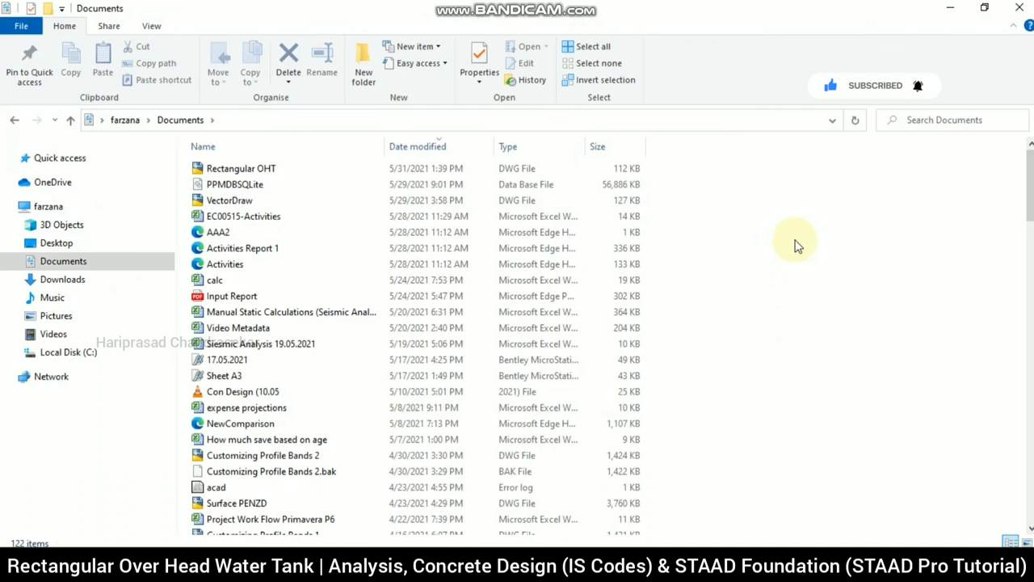
double_click(257, 172)
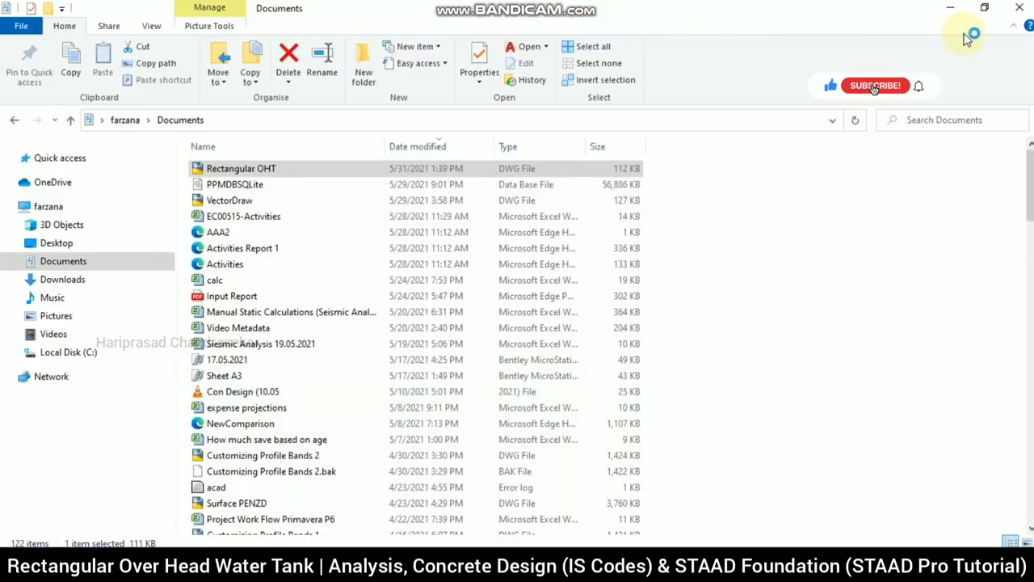
click(950, 8)
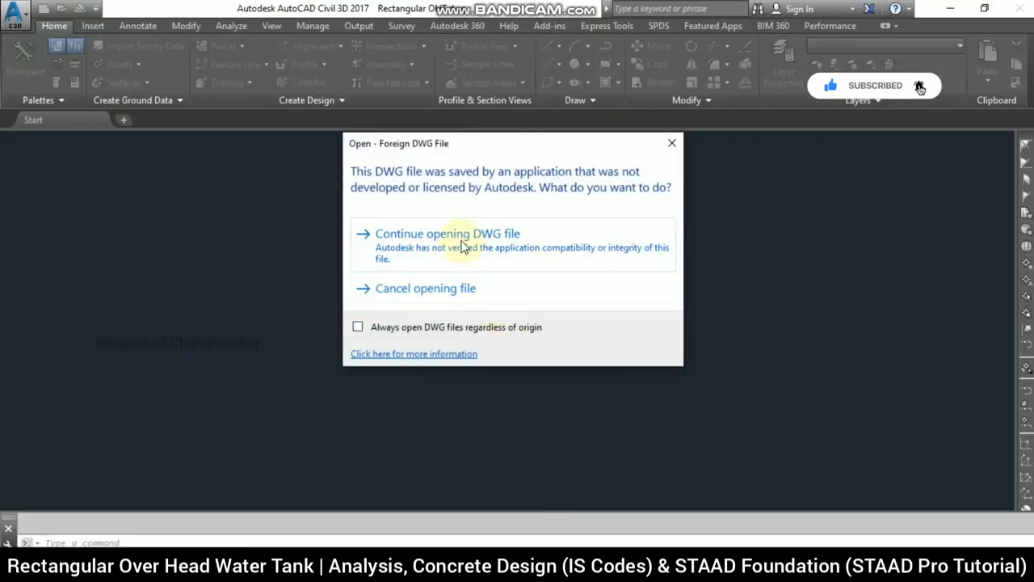
click(478, 243)
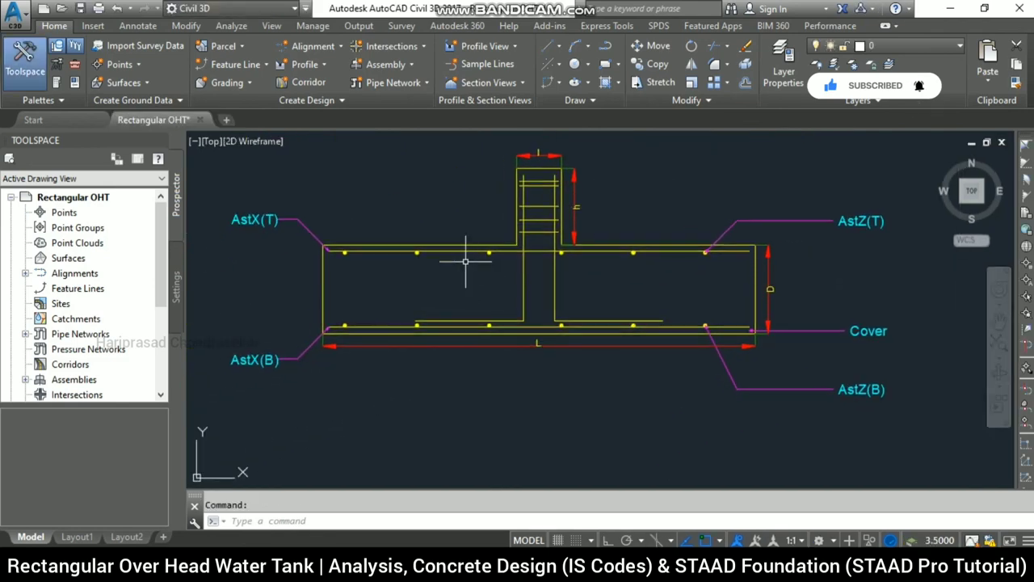
- Examine the typical footing section and the schedule table's footing dimension, cover and reinforcement columns in the opened drawing
middle_drag(736, 342, 345, 380)
scroll(345, 380, down, 2)
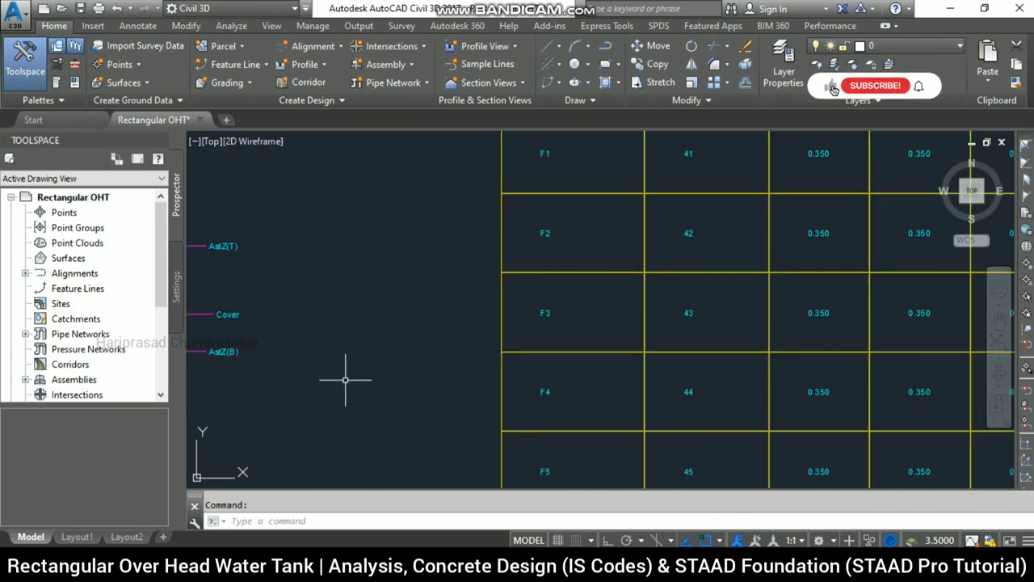
mouse_move(597, 231)
middle_down()
mouse_move(509, 365)
mouse_move(474, 459)
middle_up()
middle_drag(668, 363, 407, 287)
mouse_move(635, 233)
middle_down()
mouse_move(517, 215)
mouse_move(255, 205)
middle_up()
middle_drag(626, 271, 474, 261)
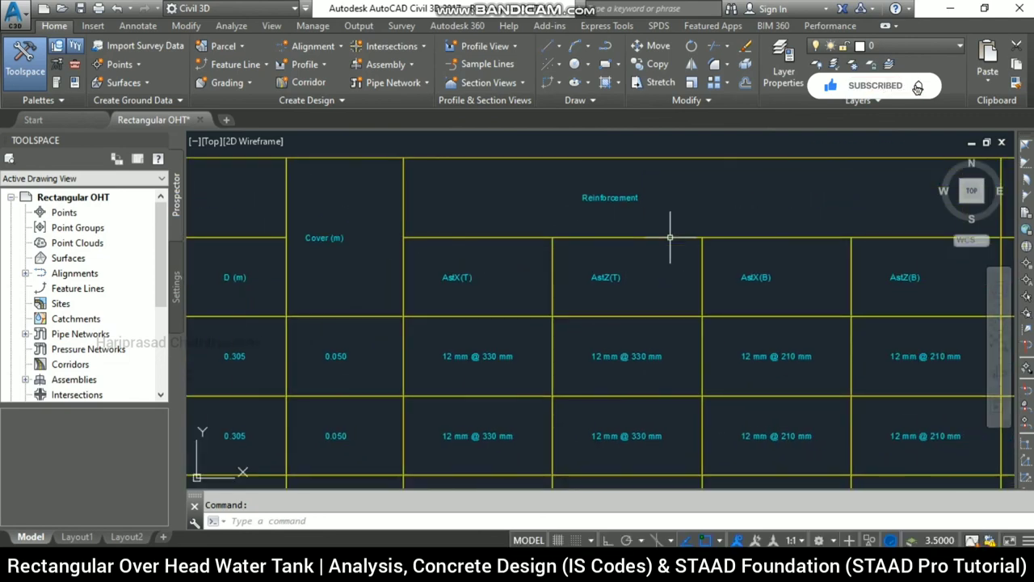